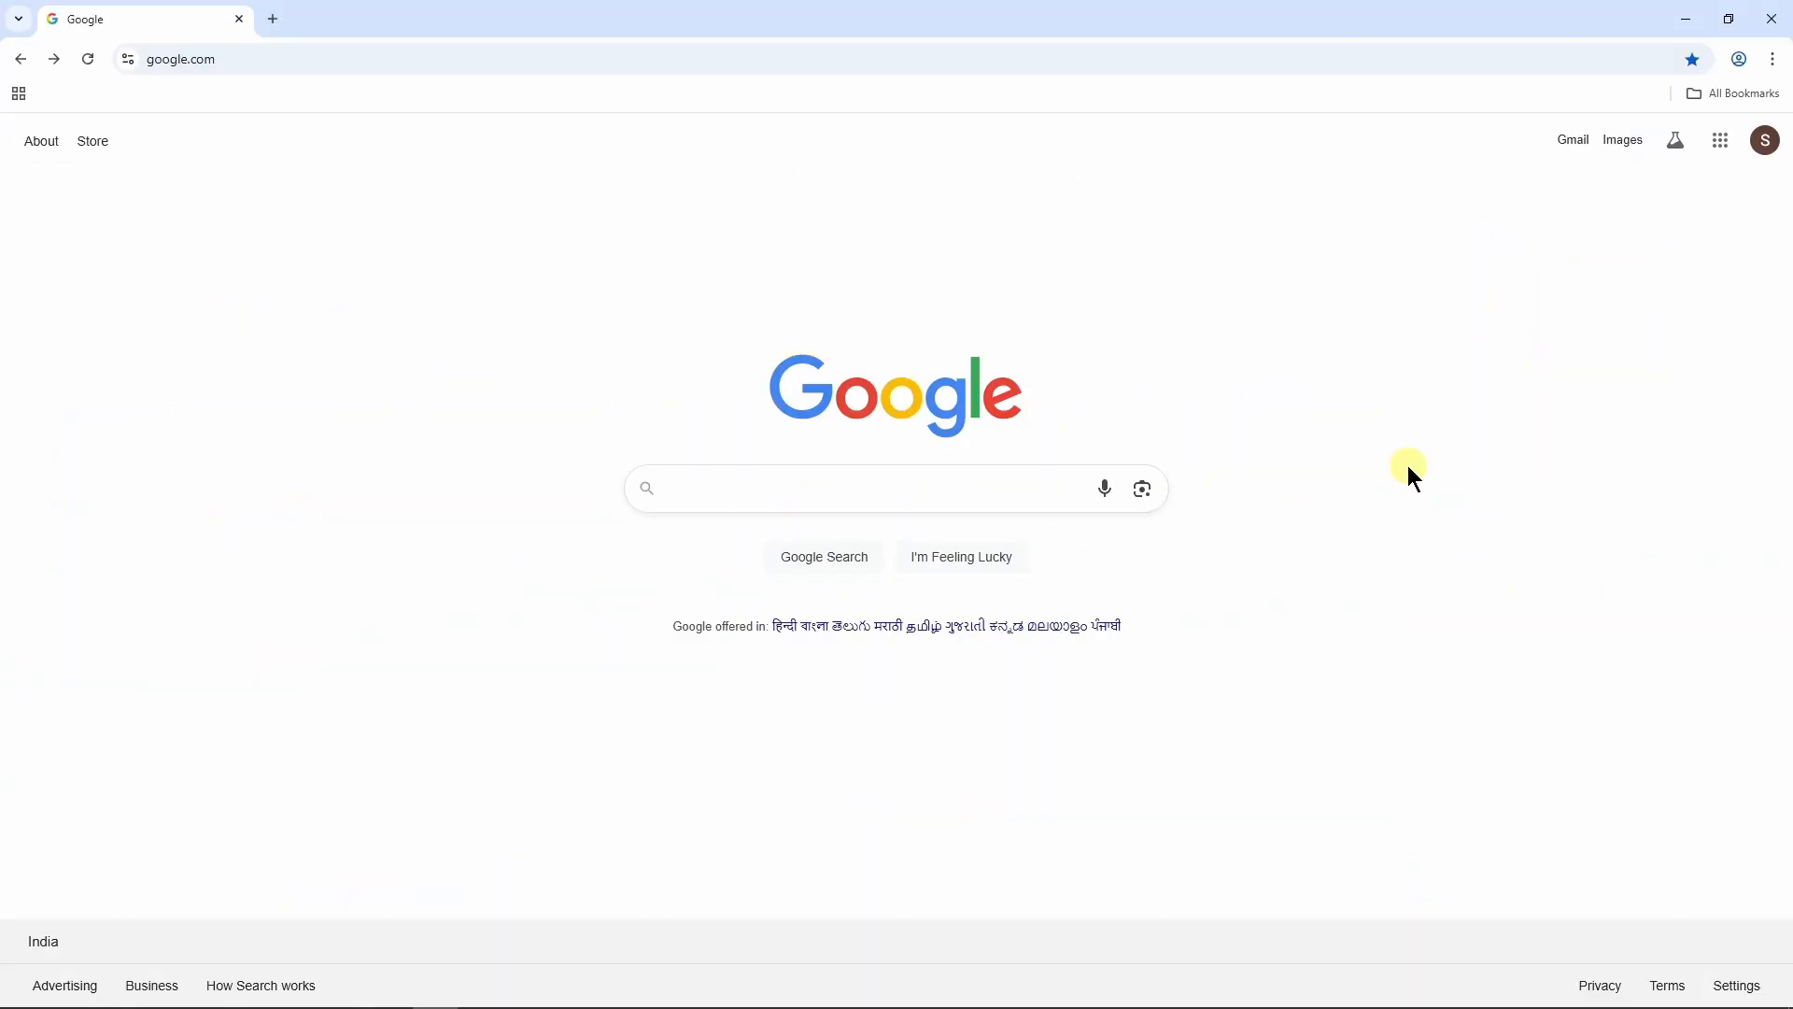
Step: Go to the wix.com website
left_click(301, 61)
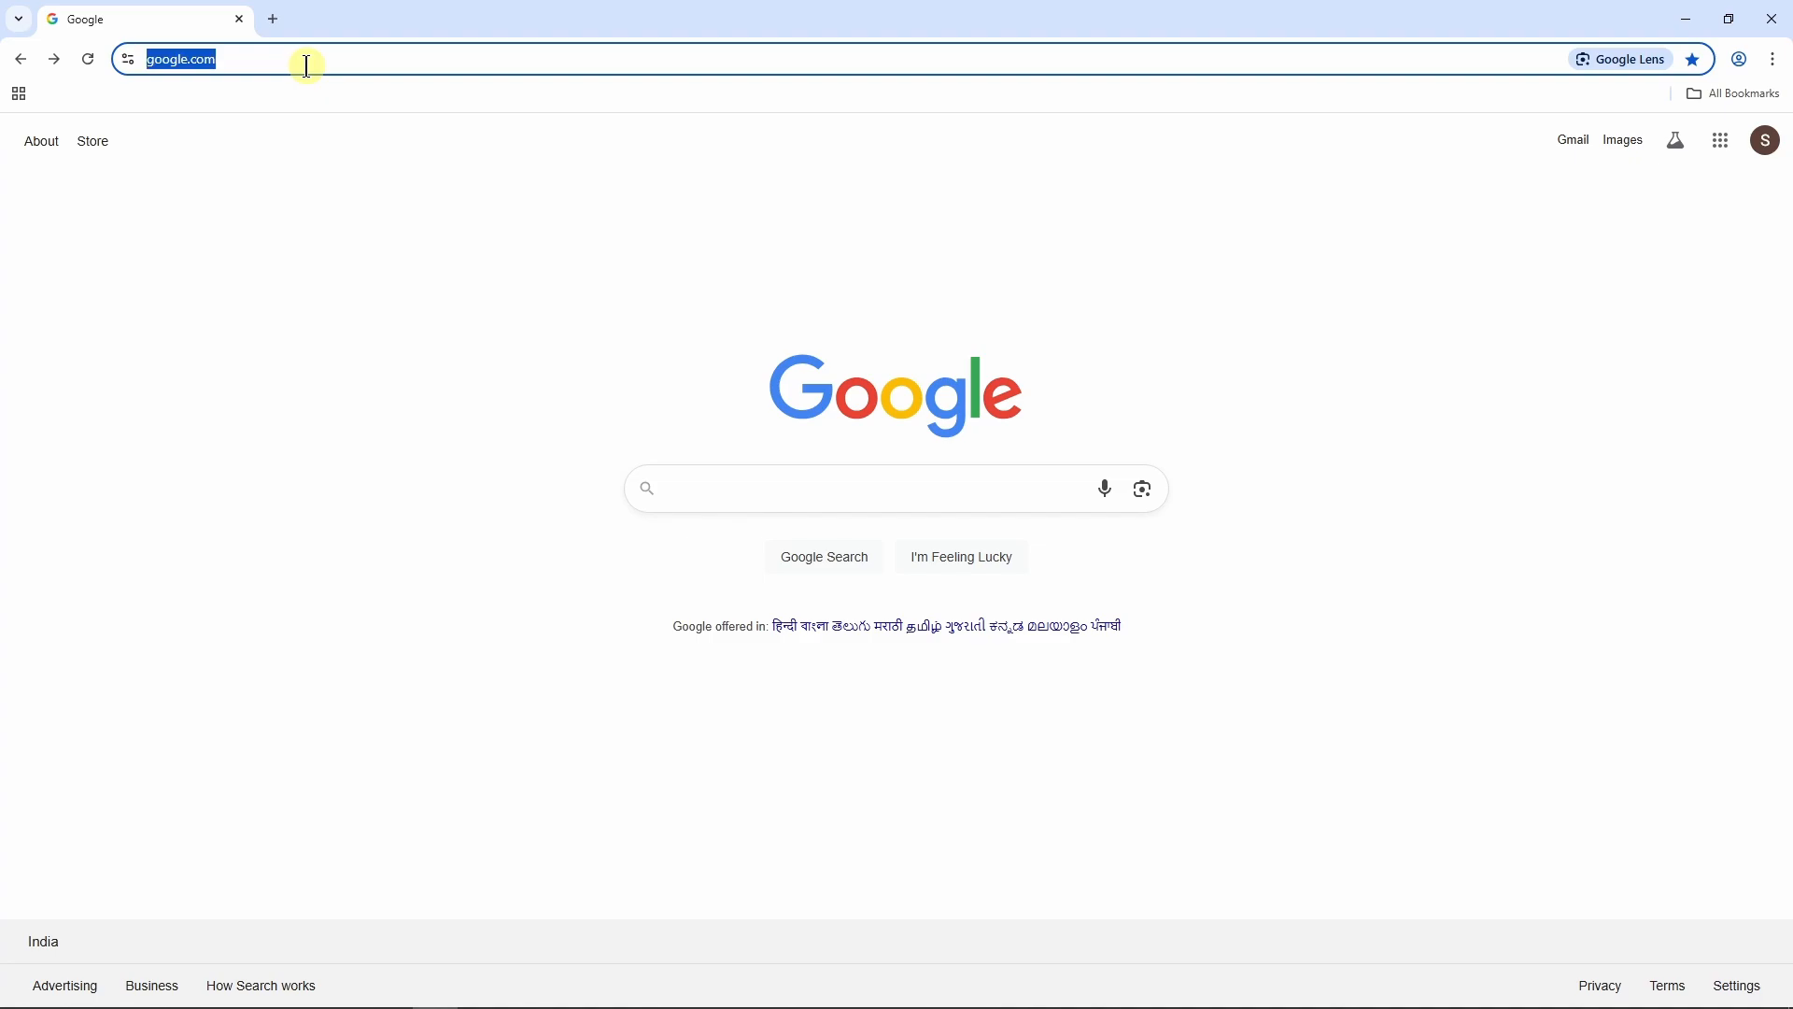
type("w")
key("Return")
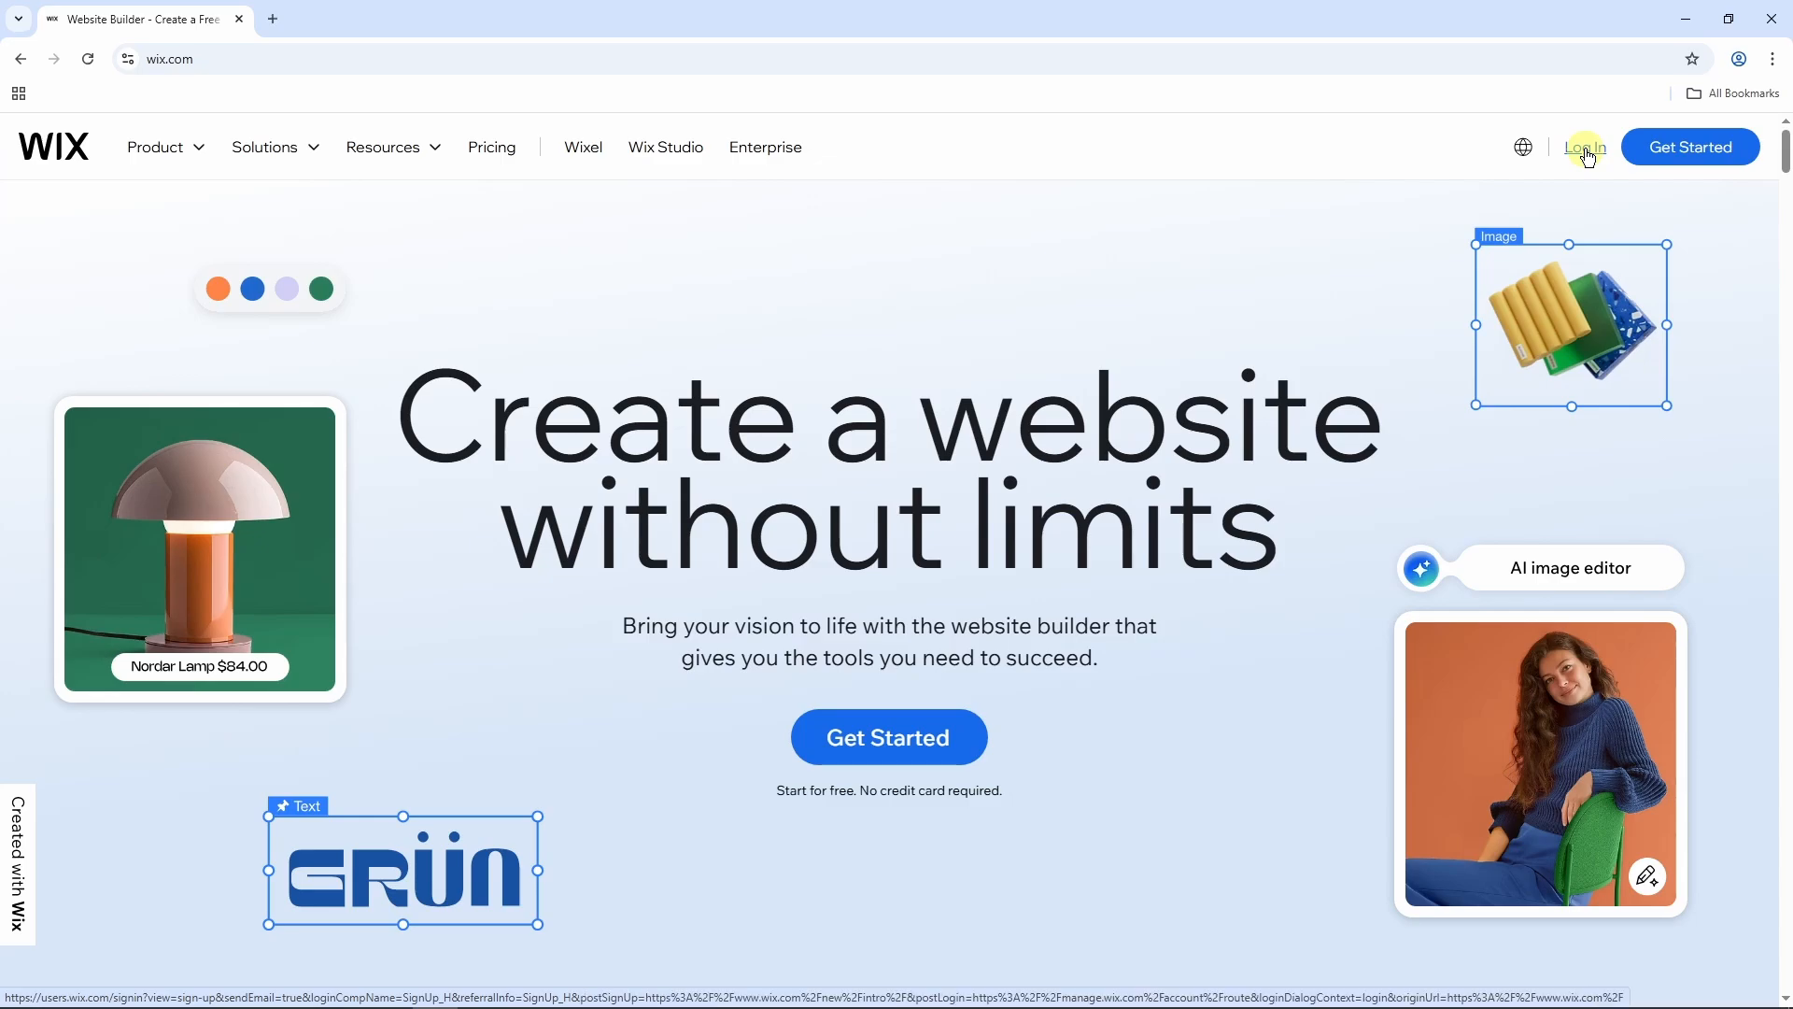
Step: Sign up for a new Wix account by continuing with an existing Google account
left_click(1702, 155)
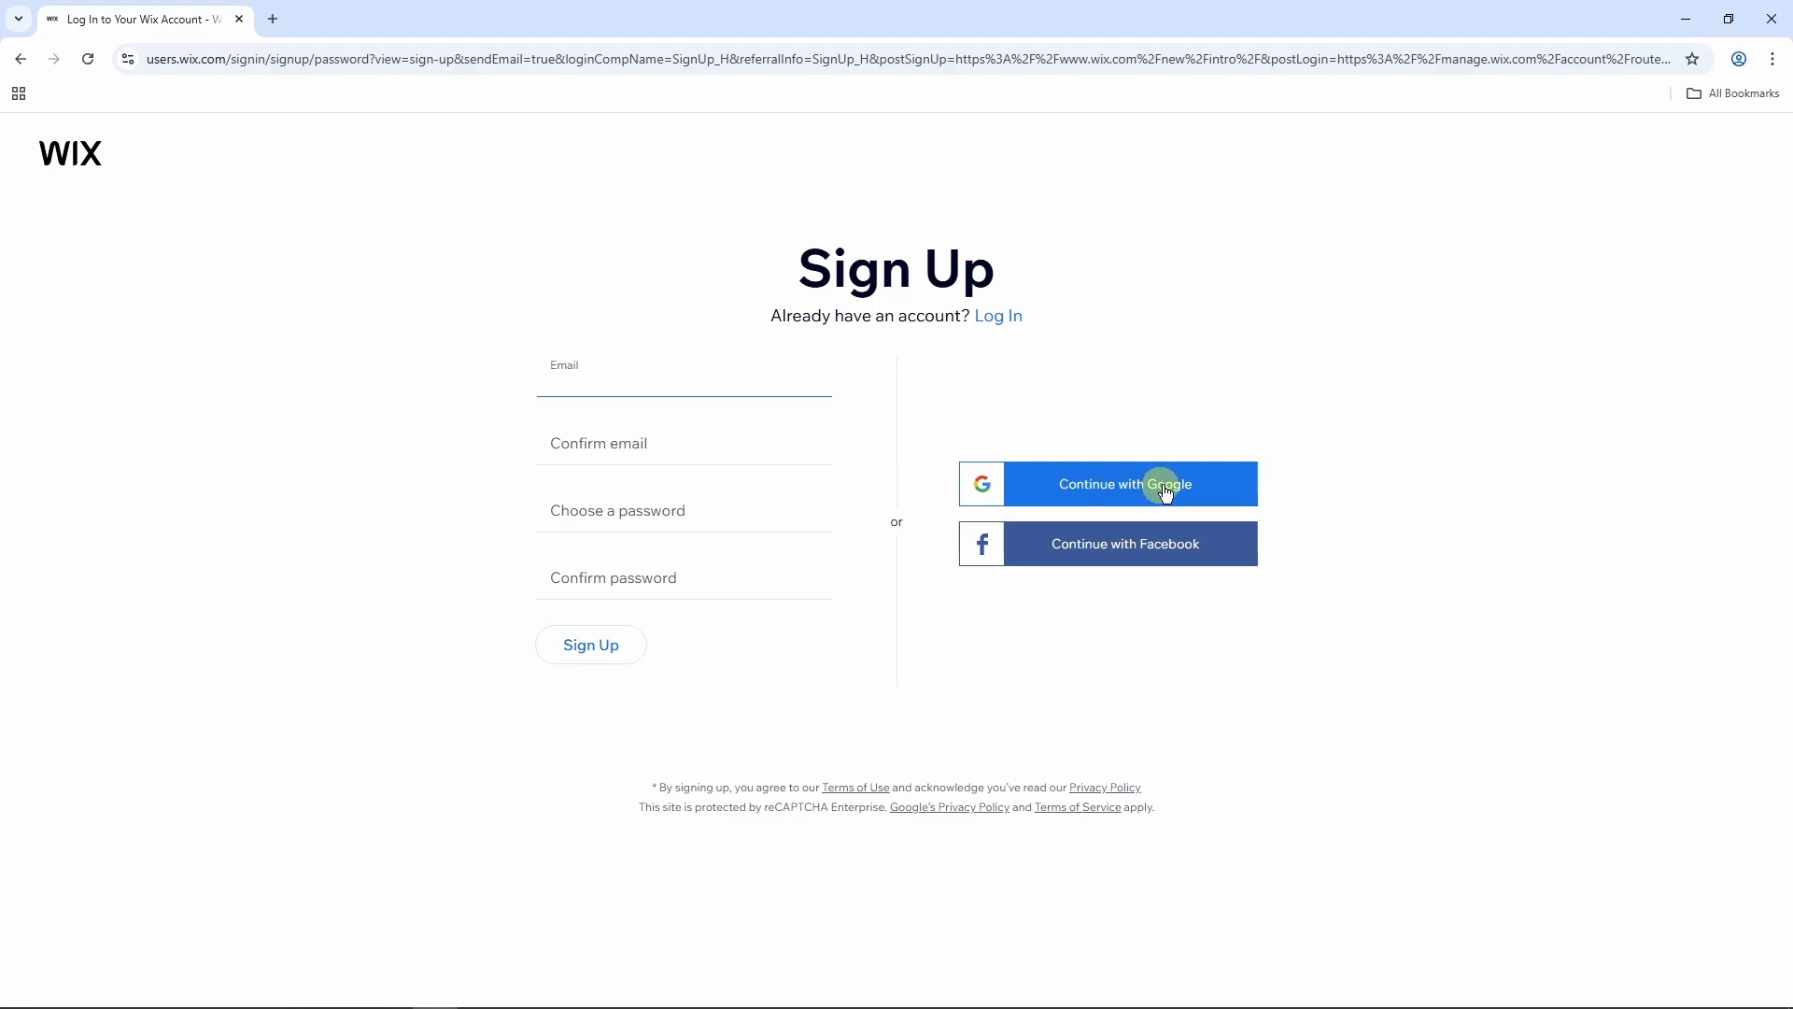
left_click(1131, 489)
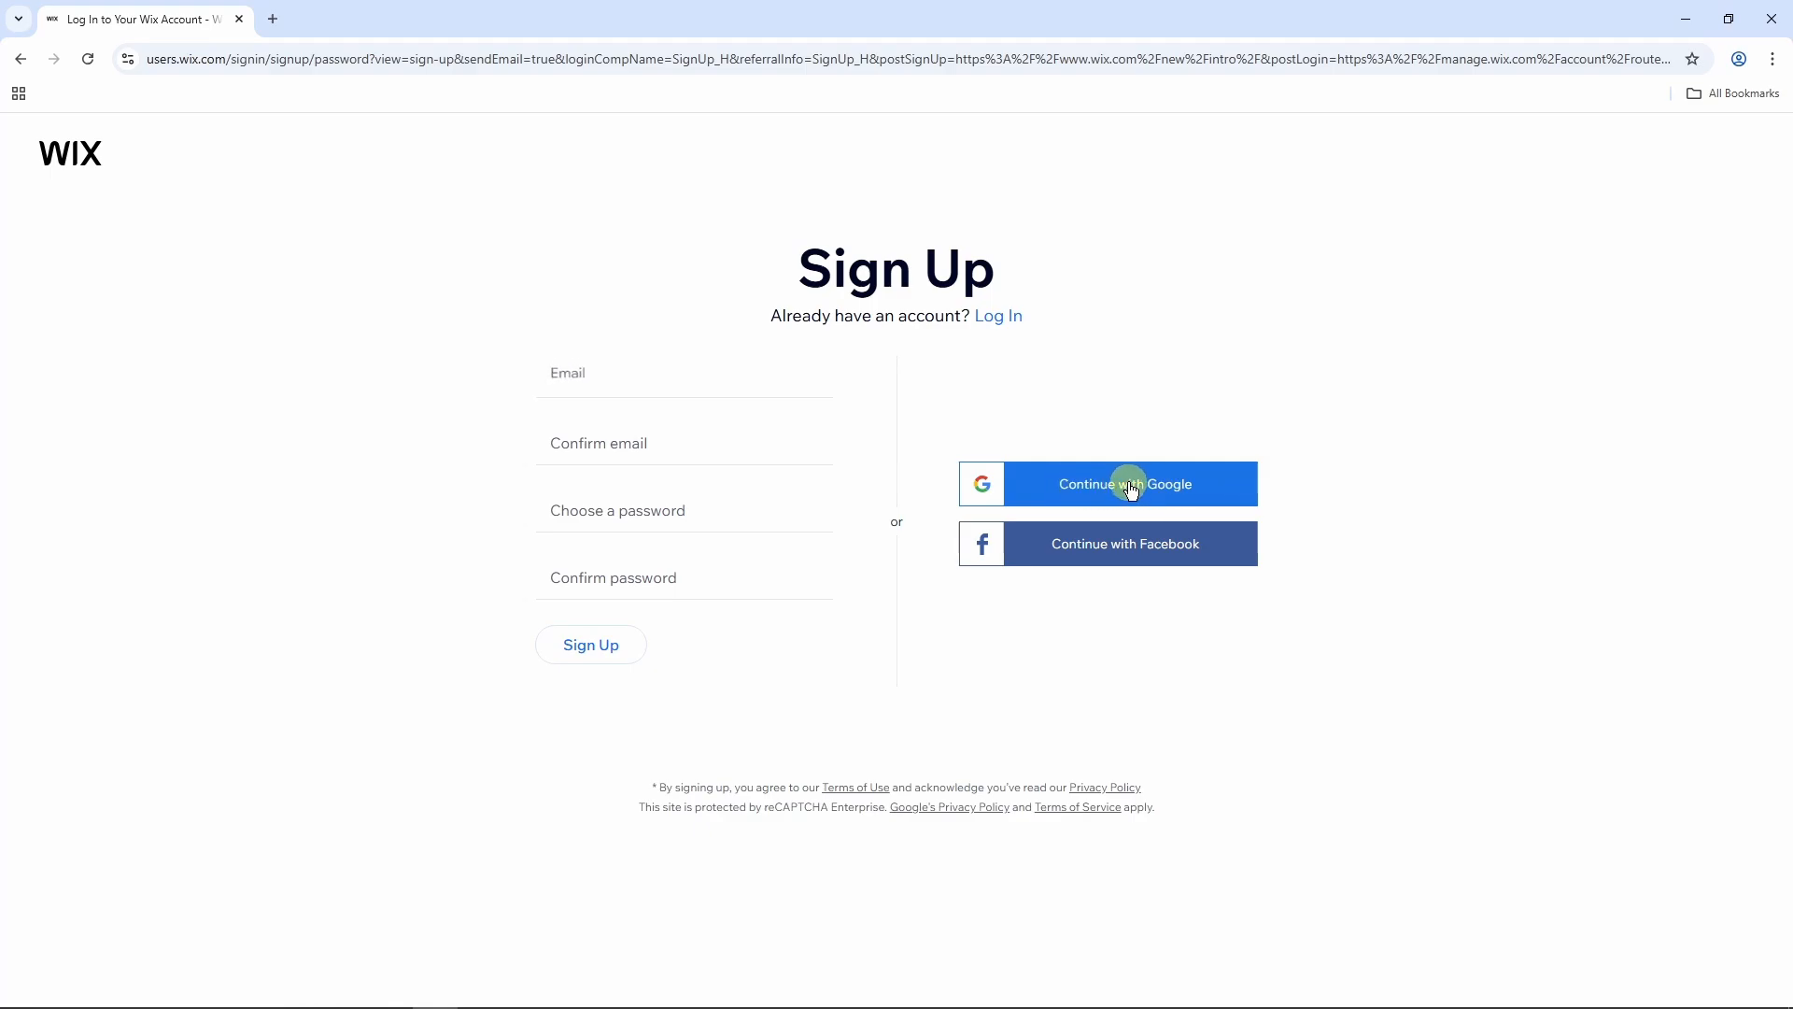
left_click(886, 288)
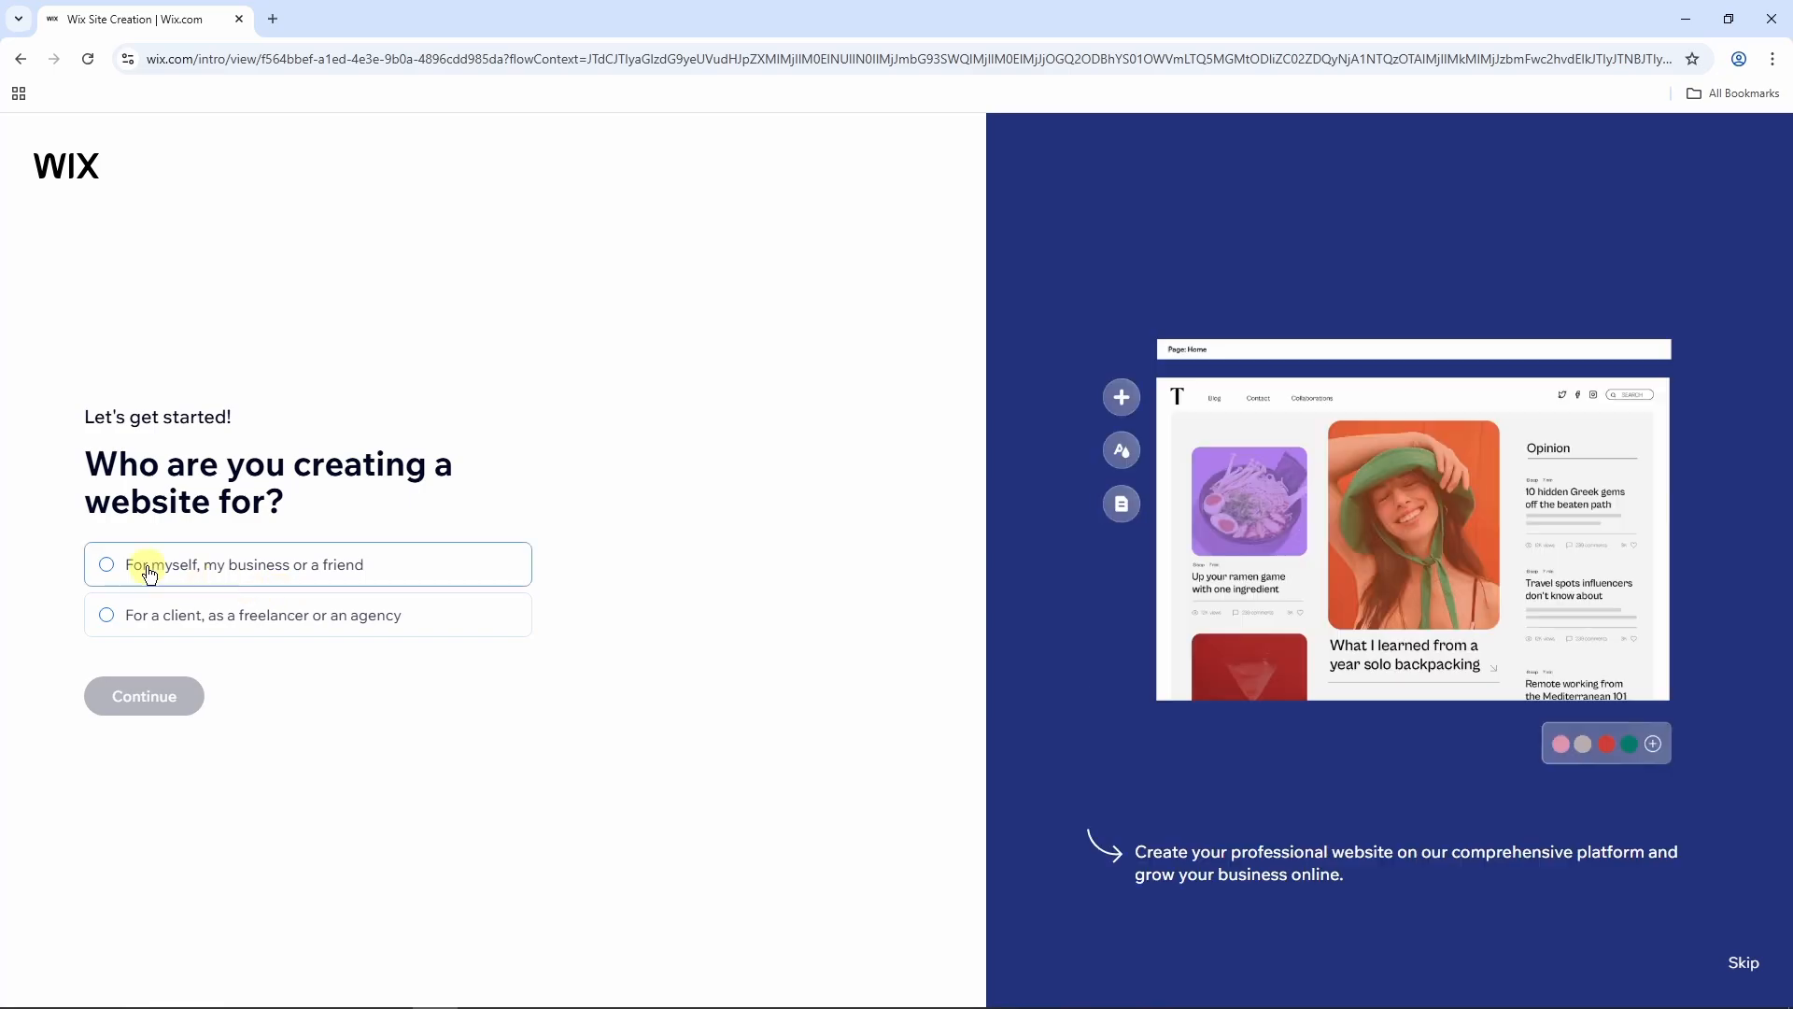
Step: Declare the website as being for myself, my business or a friend, and choose setup without the AI chat
left_click(107, 566)
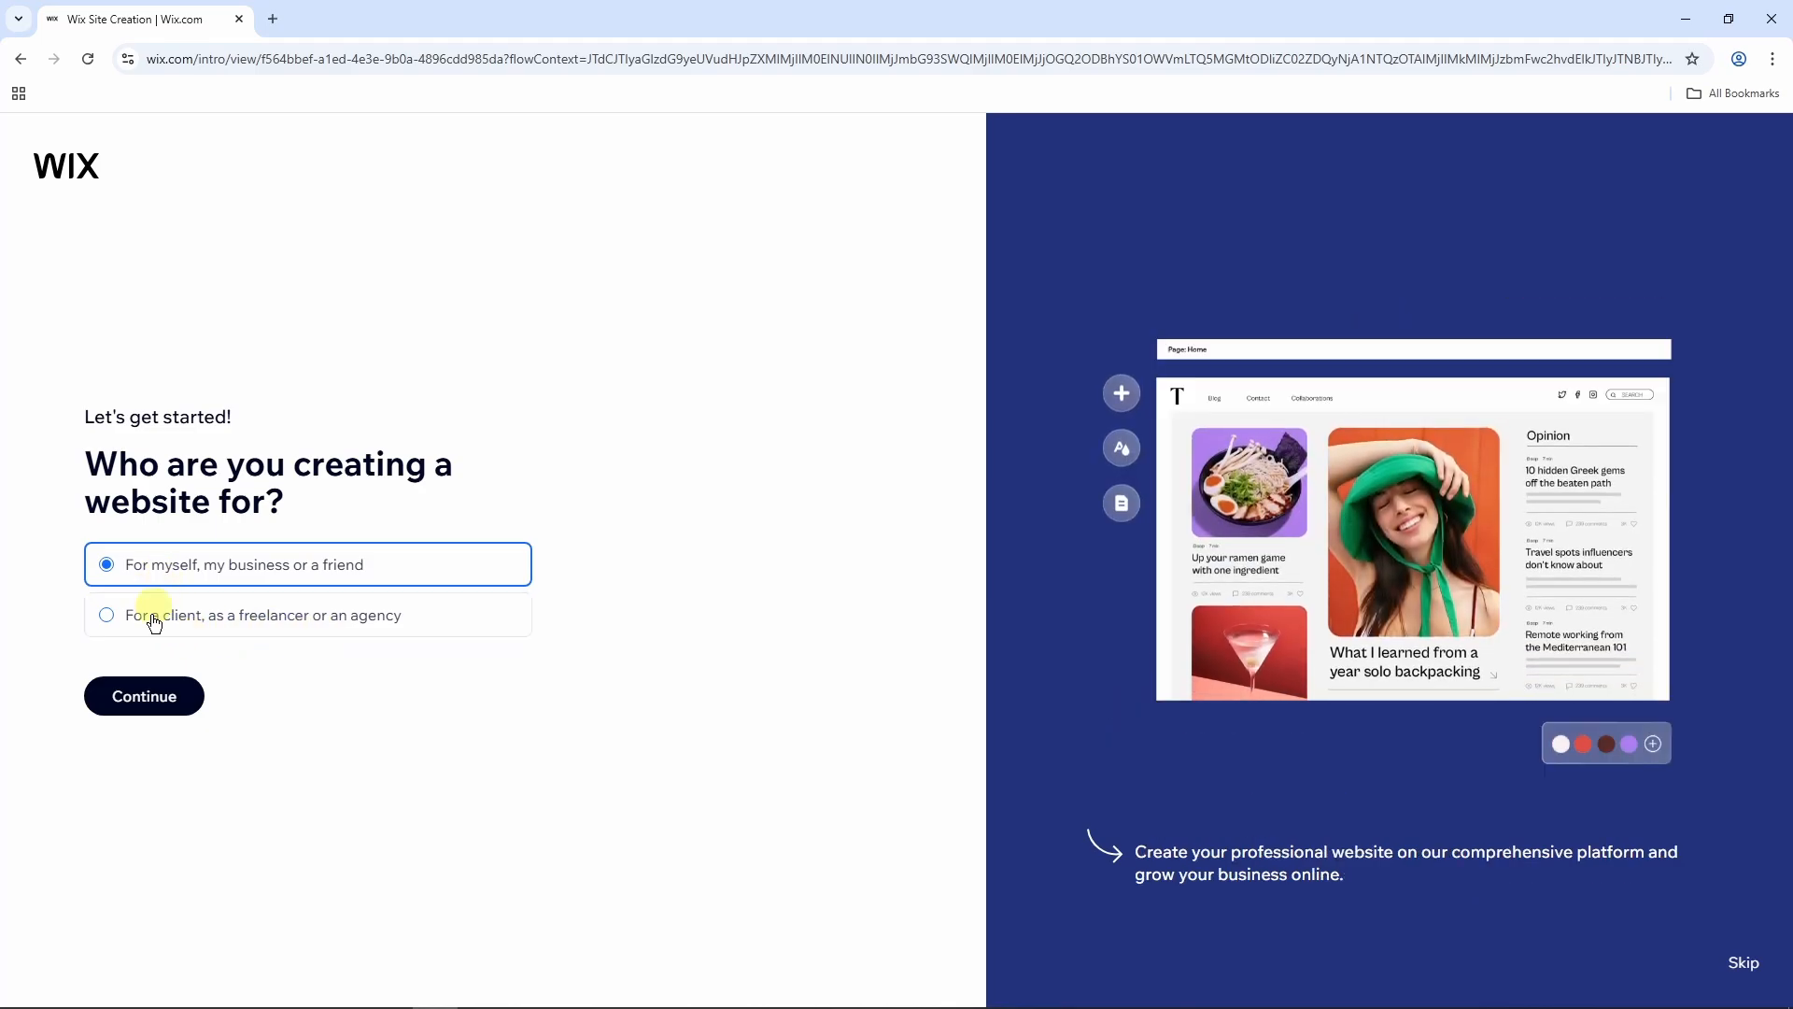
left_click(165, 714)
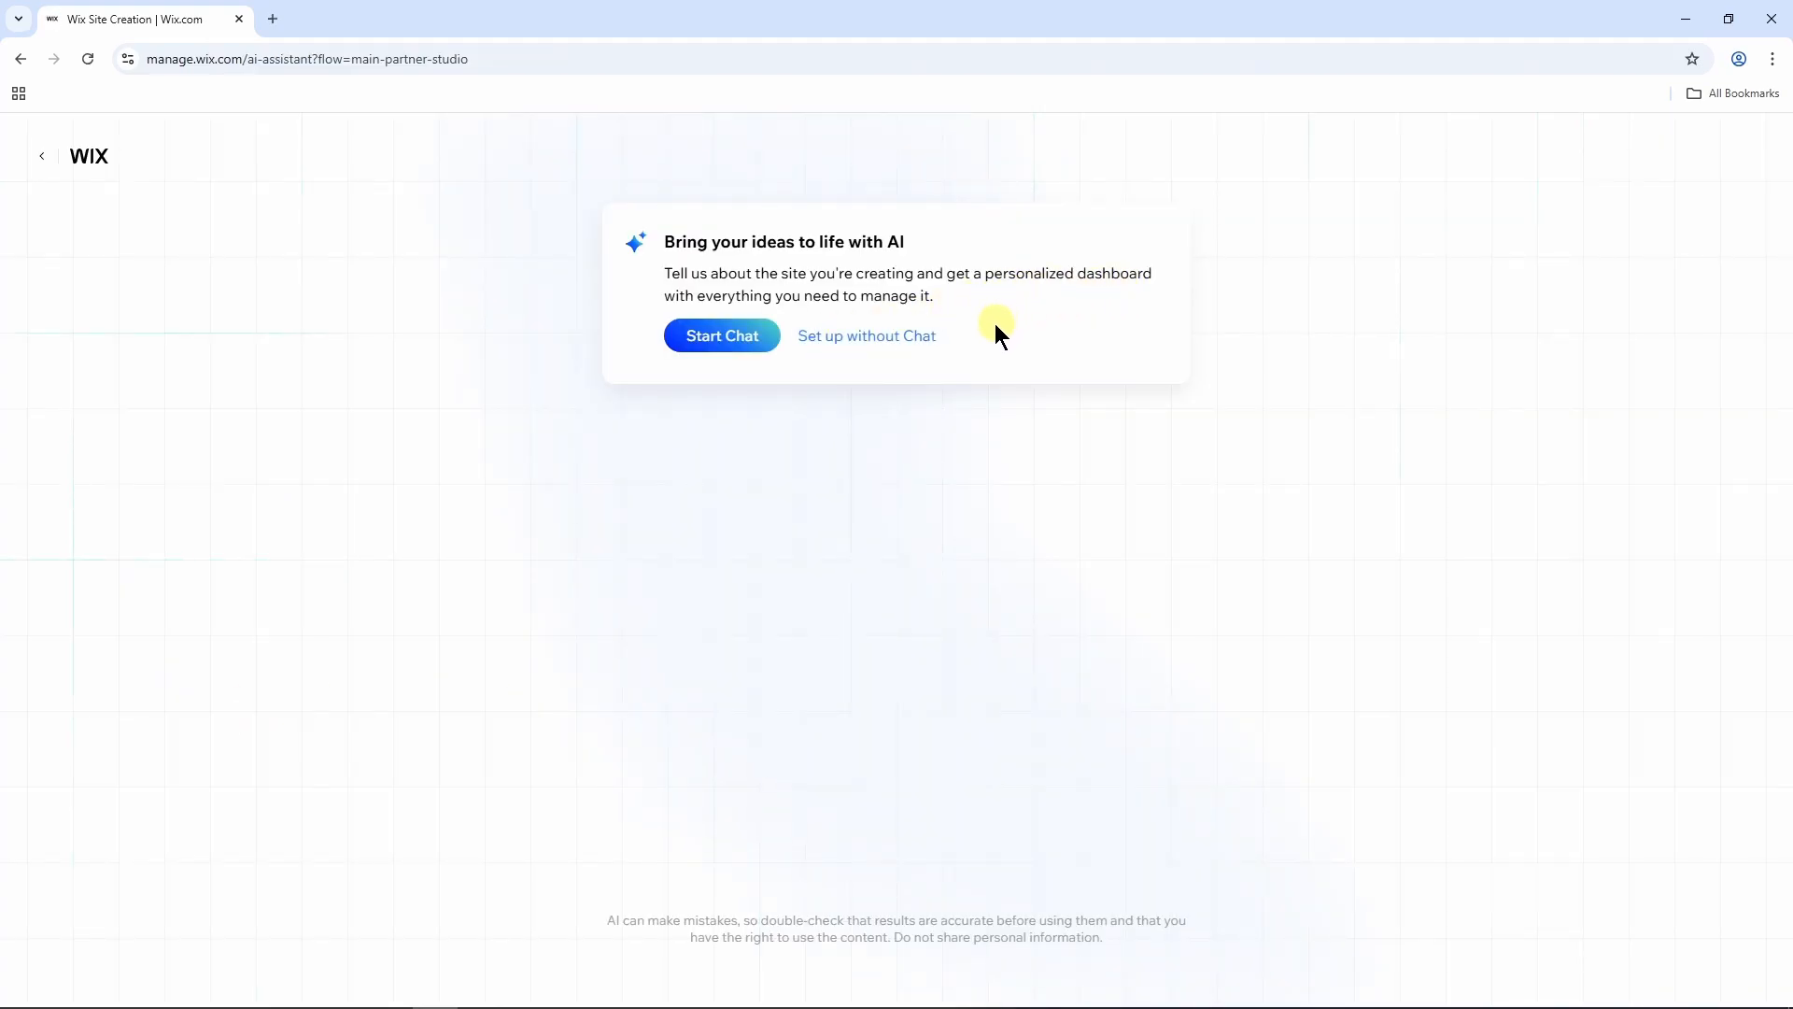
left_click(864, 338)
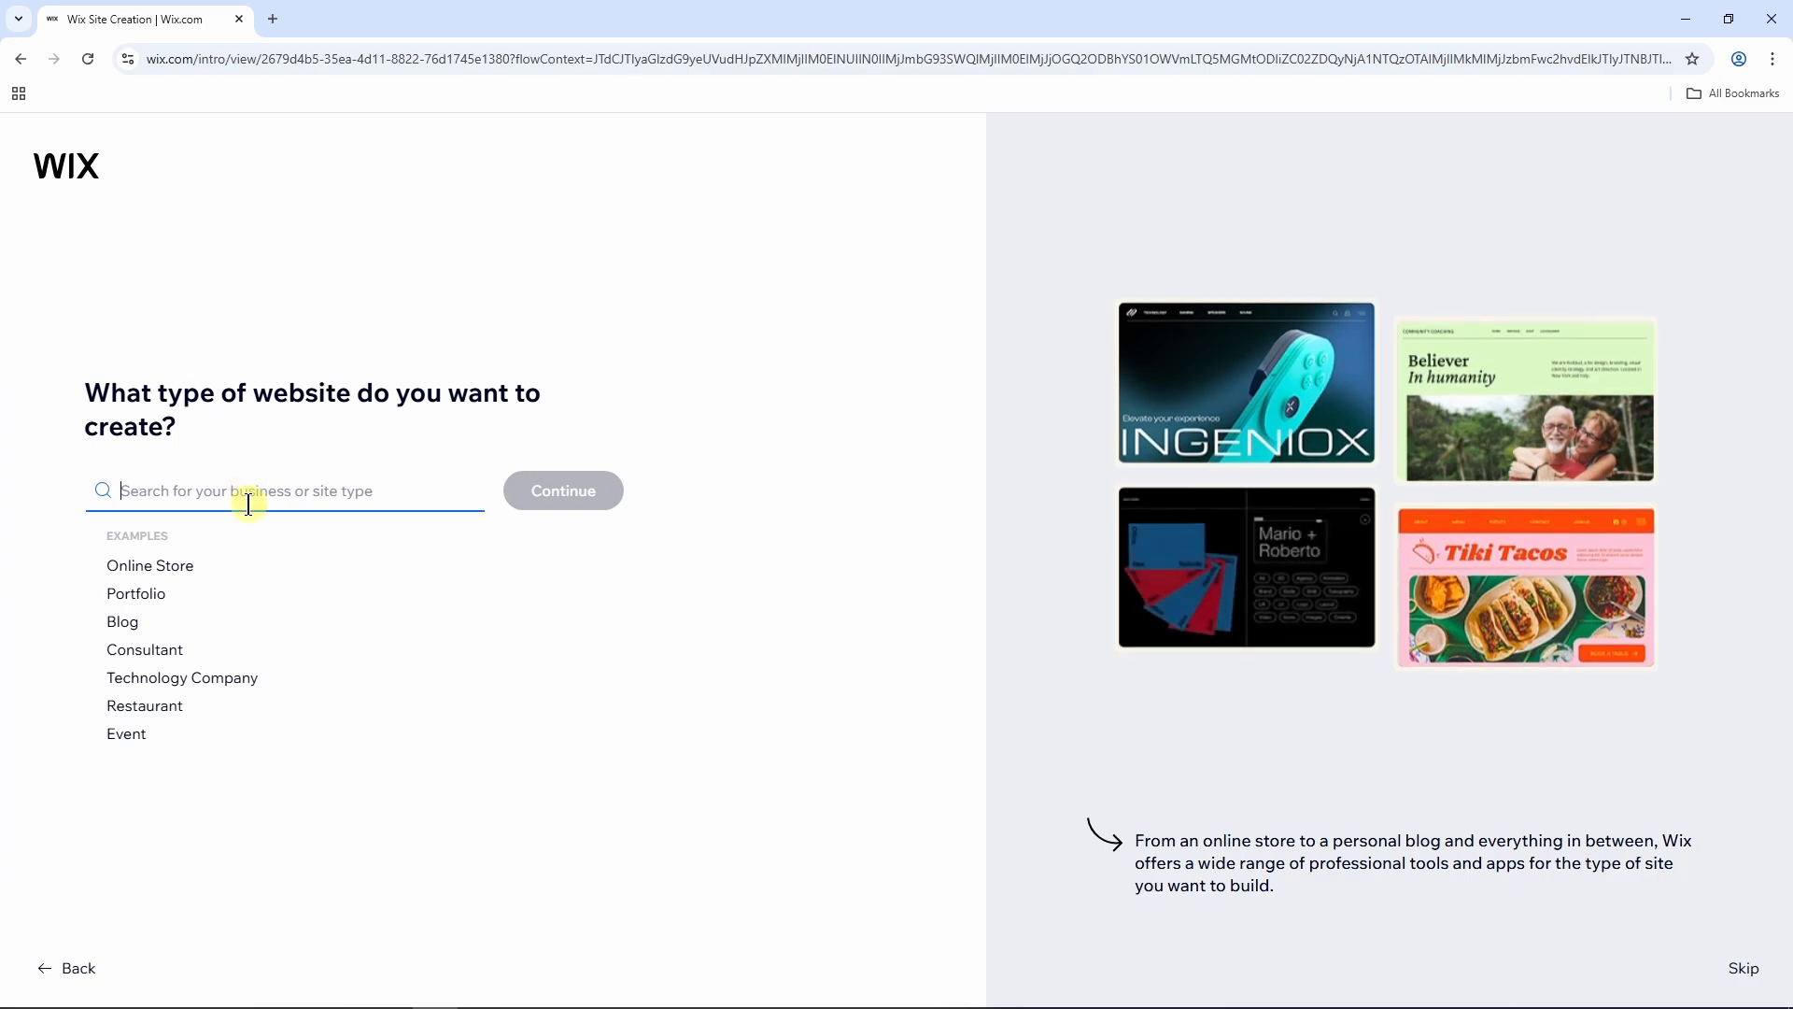
Step: Set the website type to Clothing Store and continue to the site dashboard
type("clo")
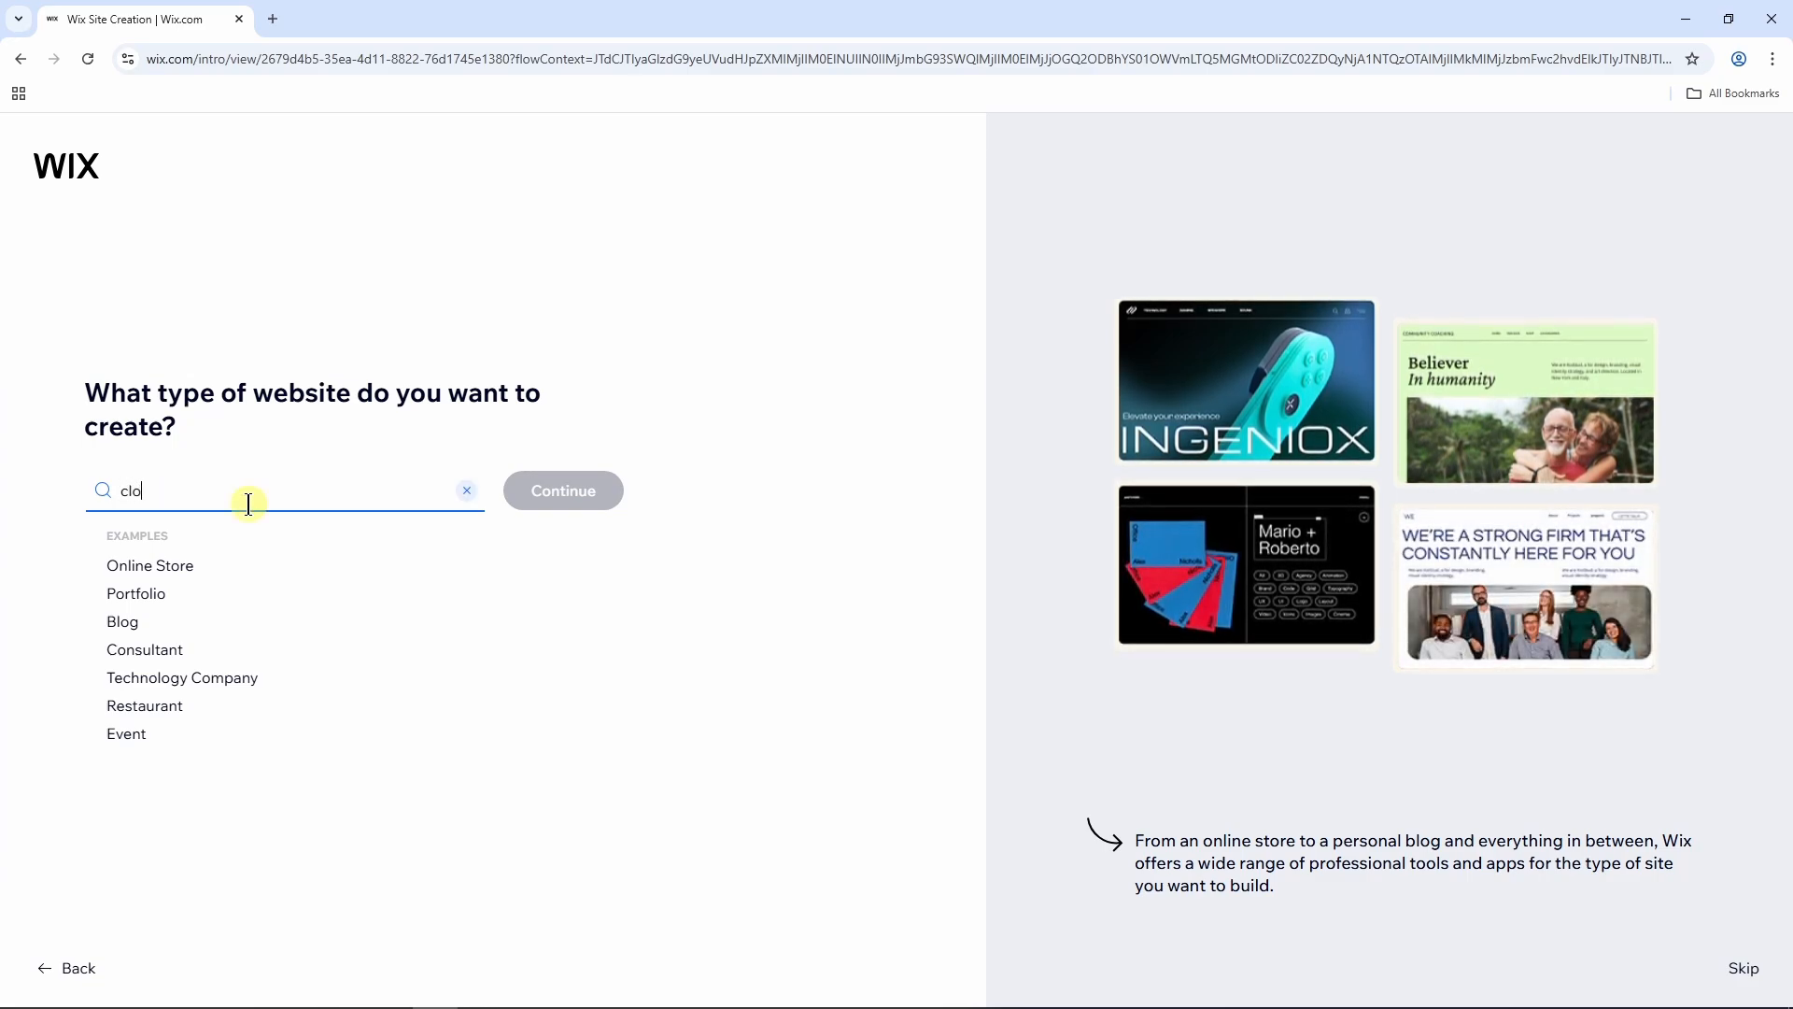
type("thing store")
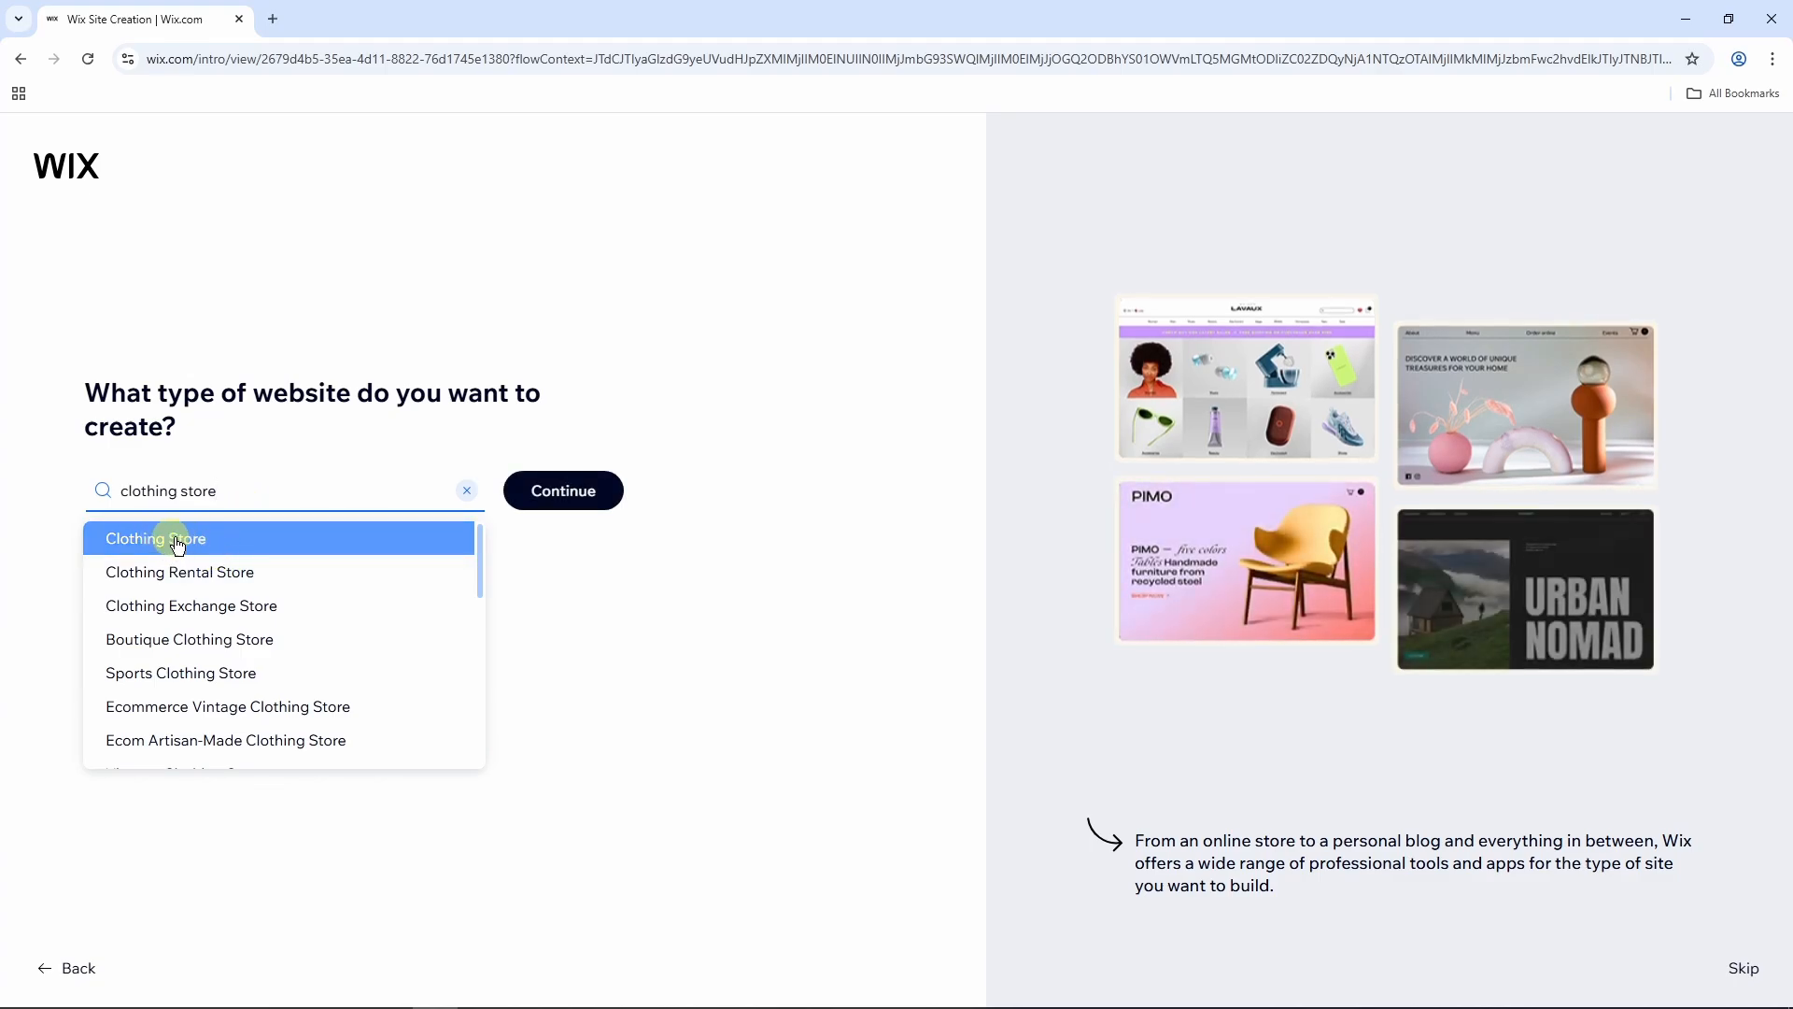
left_click(207, 540)
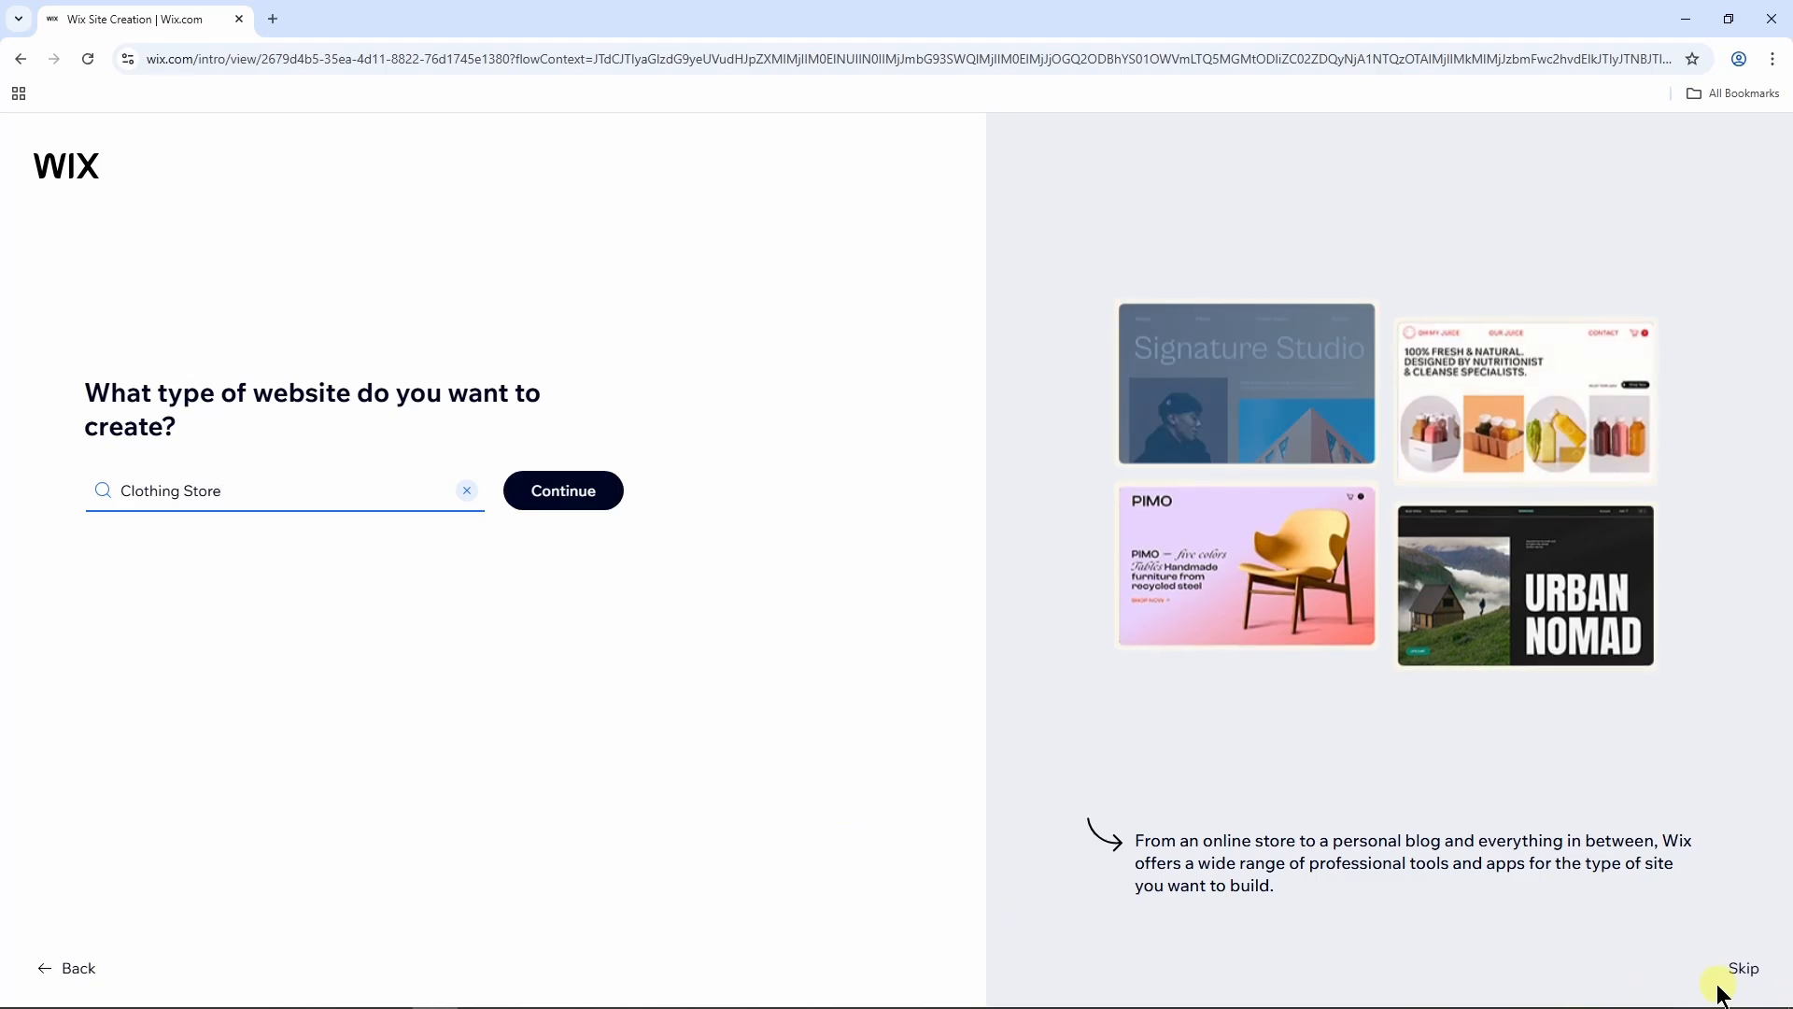
left_click(566, 502)
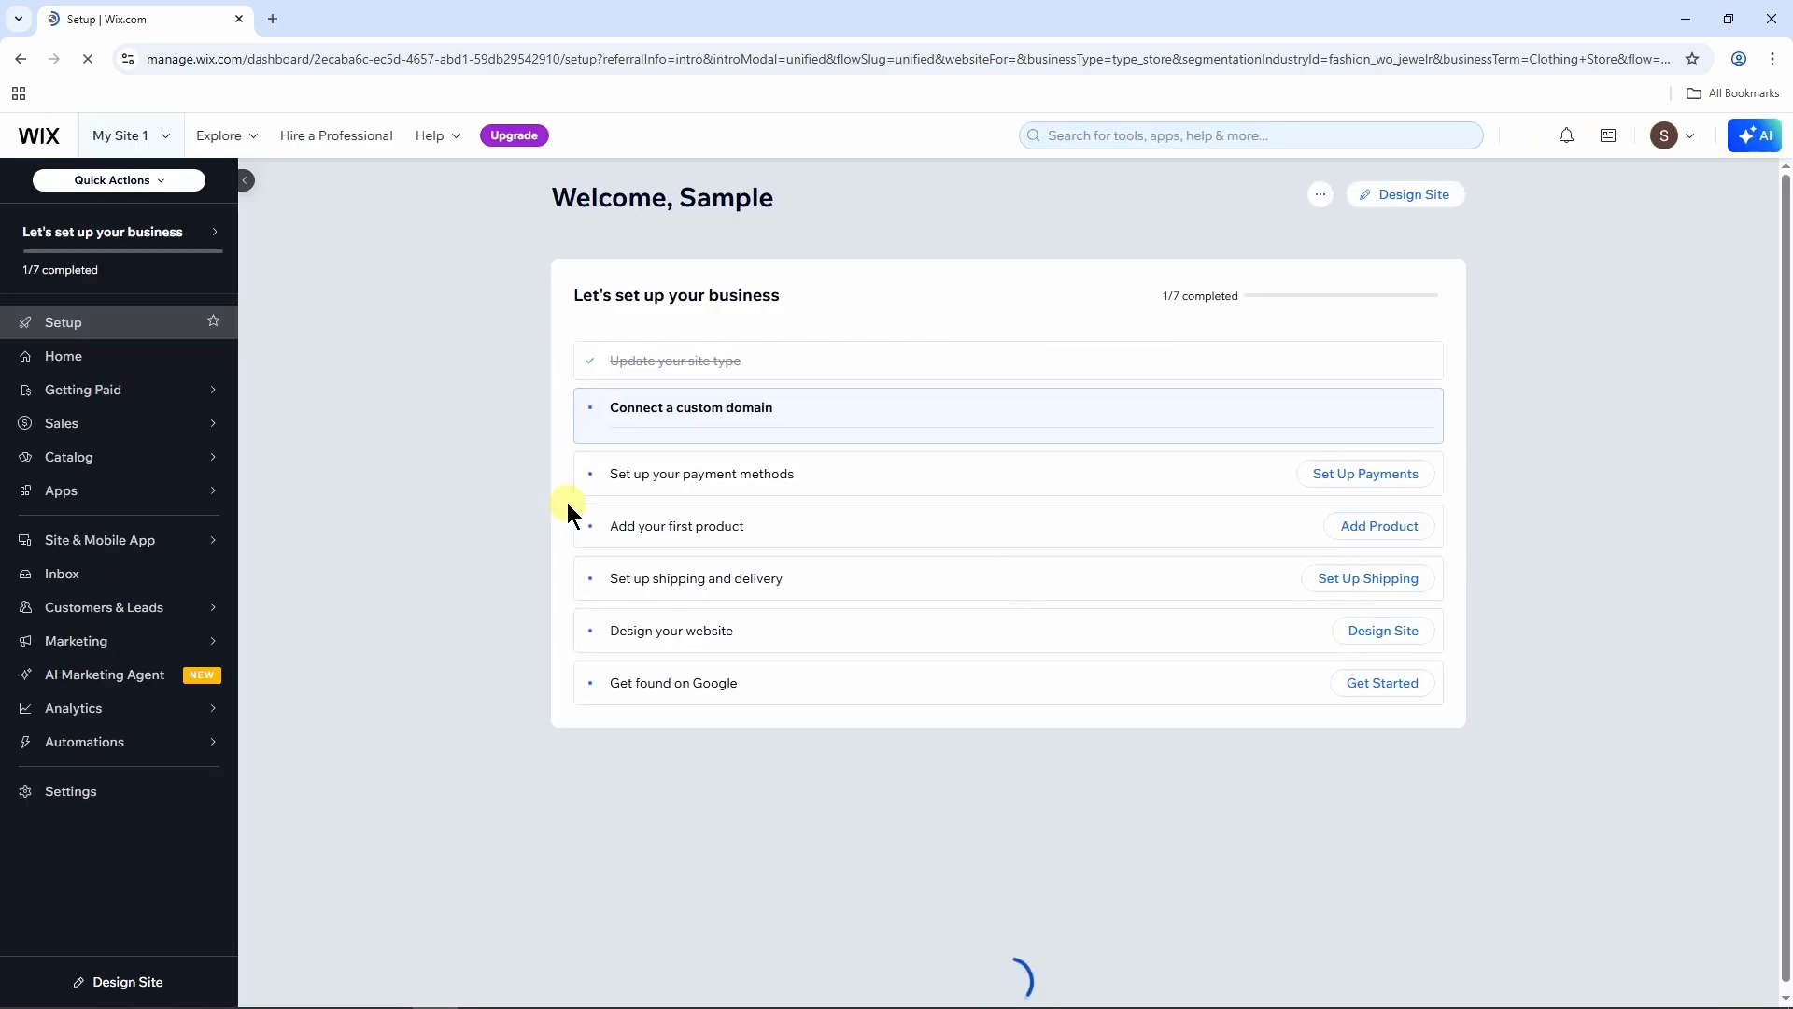
Step: Name the store Urban Thread and answer that the online store is just starting out
type("U")
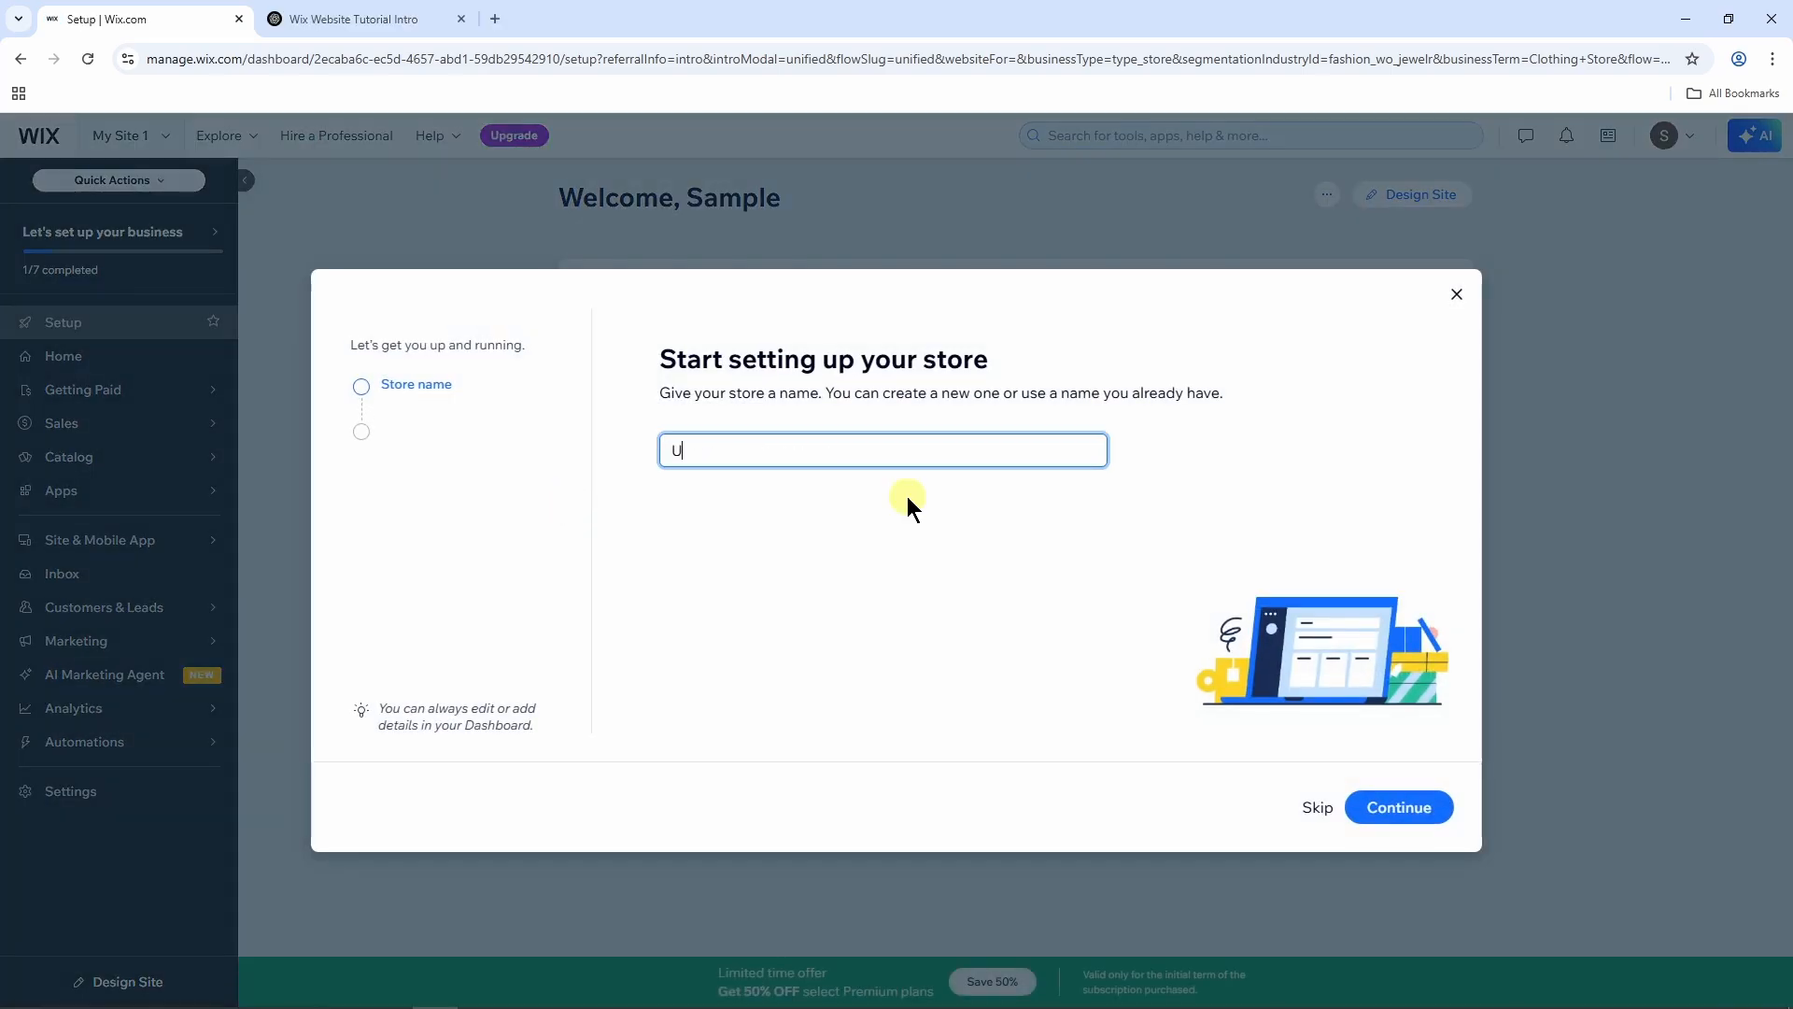
type("rban Thread")
left_click(1393, 814)
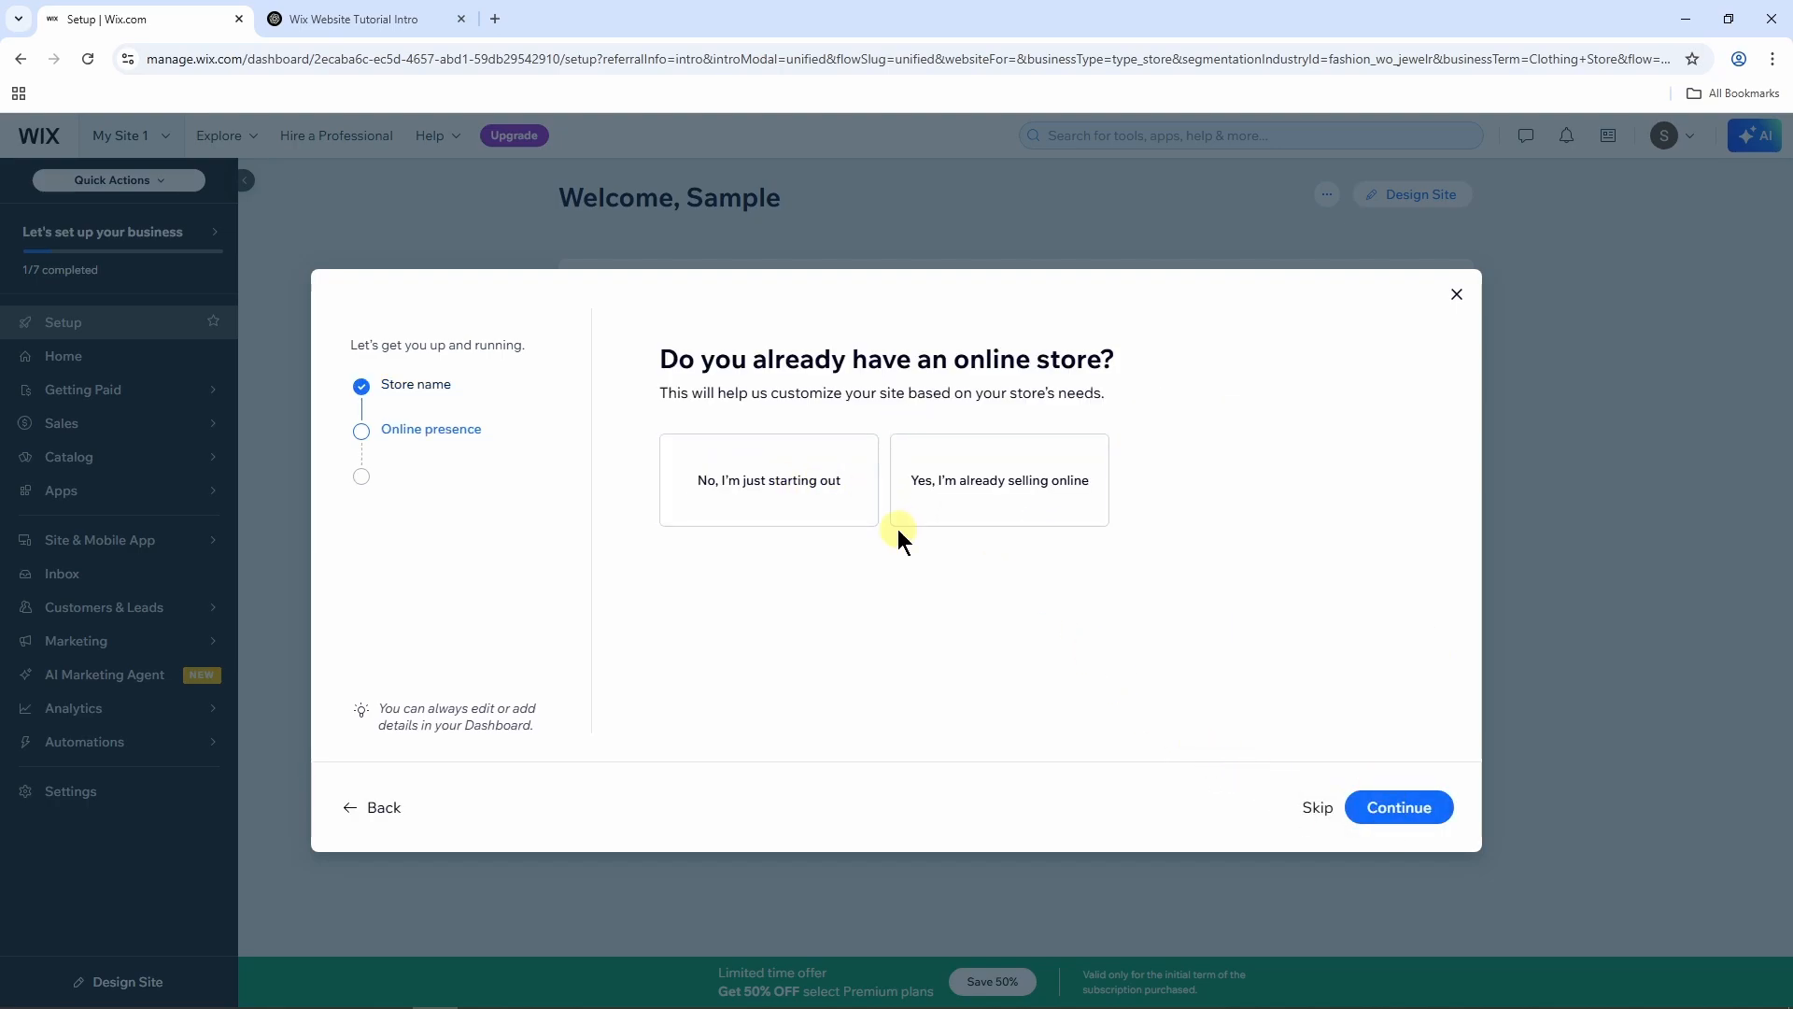
left_click(802, 502)
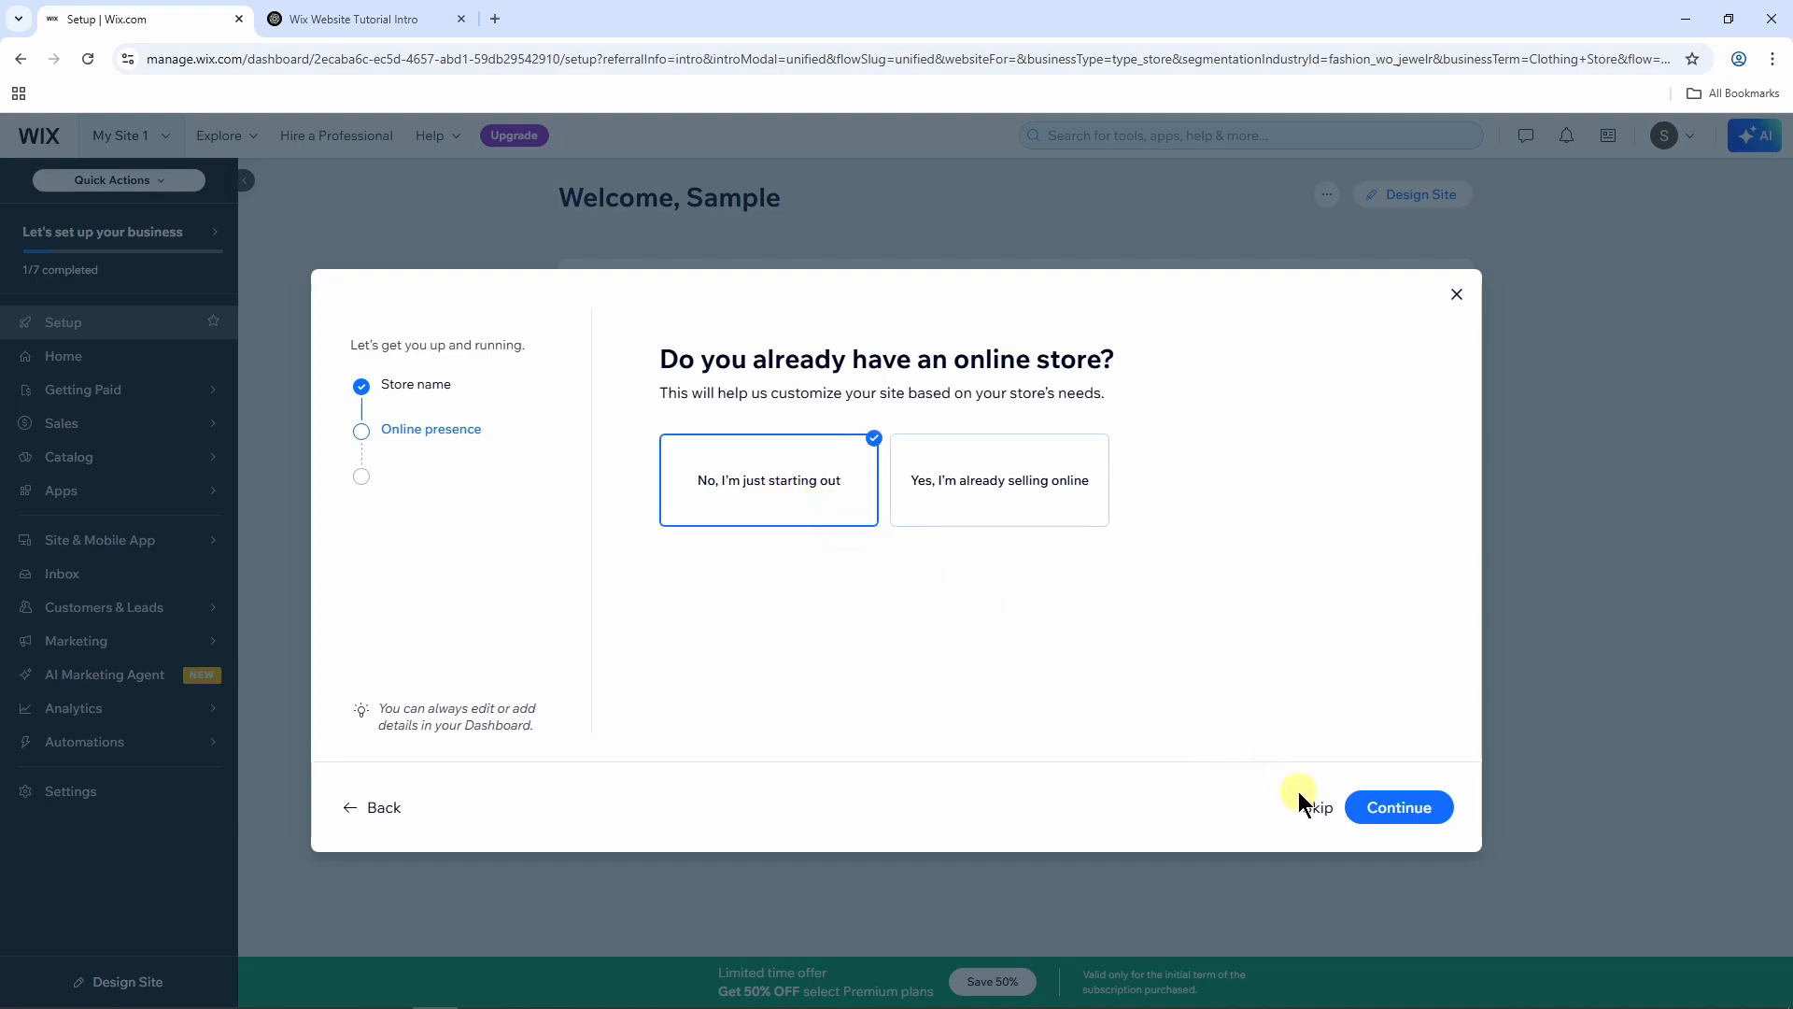
left_click(1387, 807)
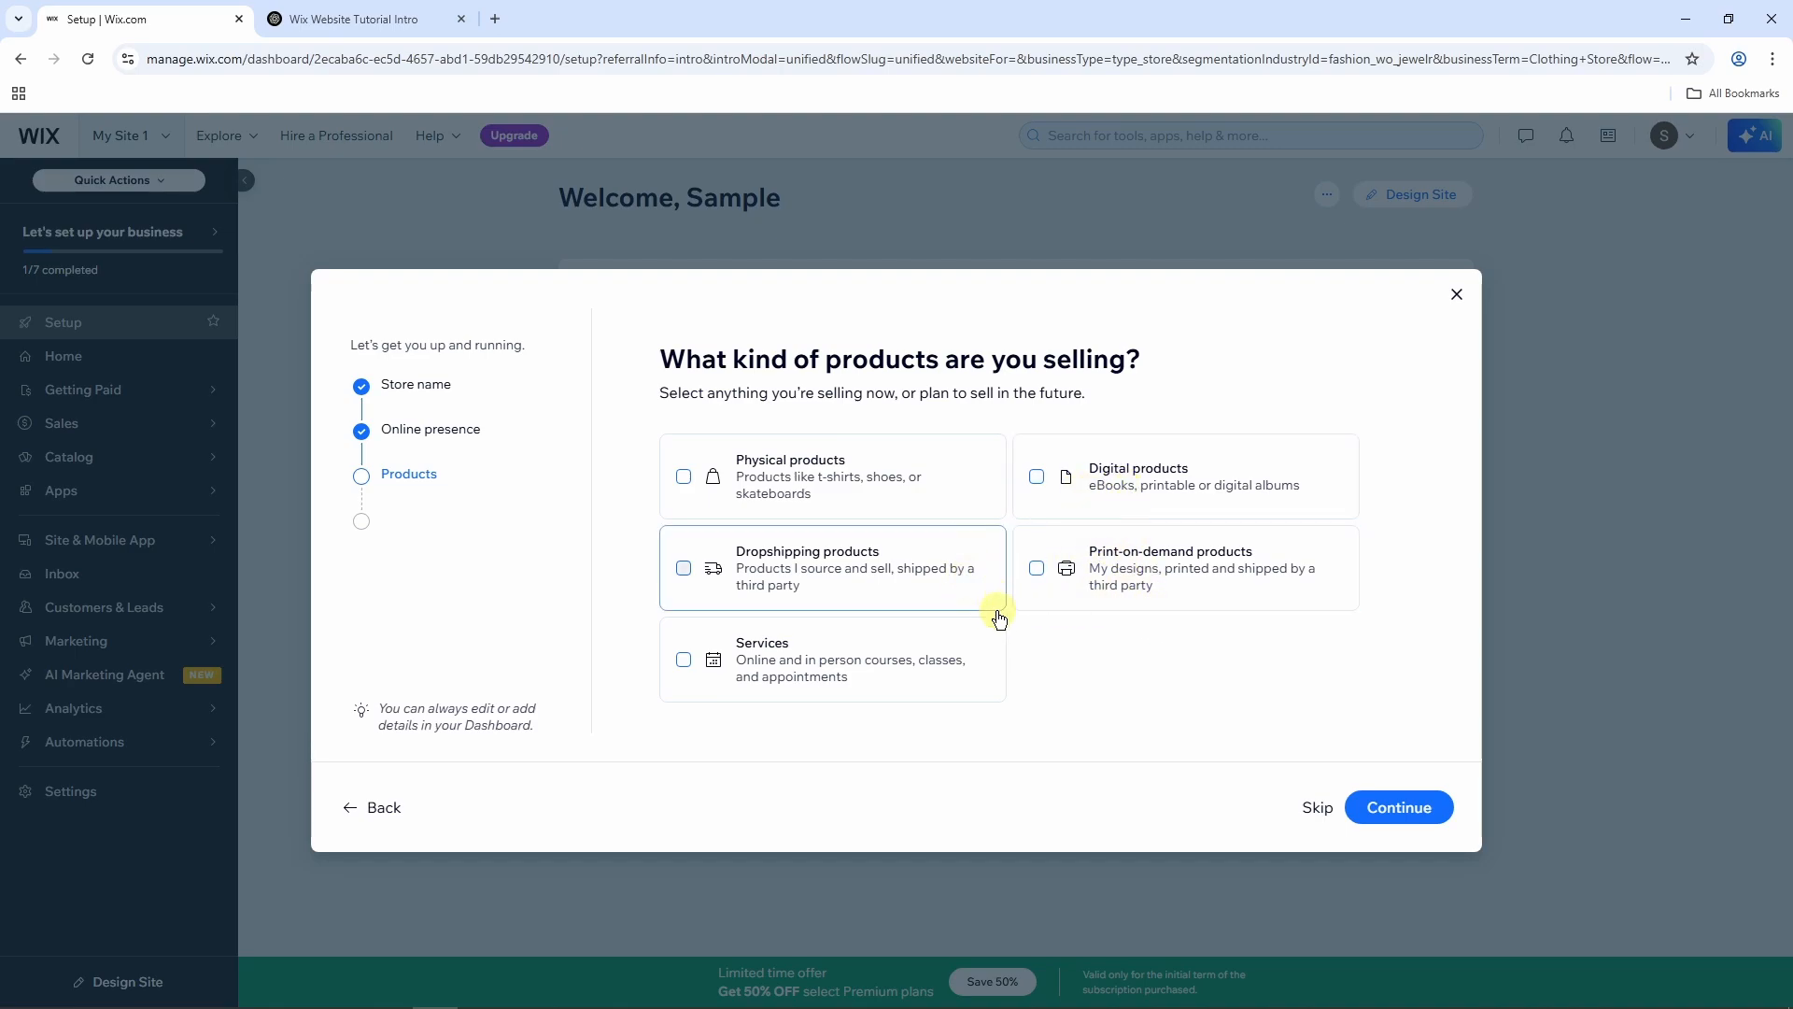
Step: Choose physical products sold through an online store, and finish the store questionnaire to reach the dashboard without the promotional offer
left_click(686, 478)
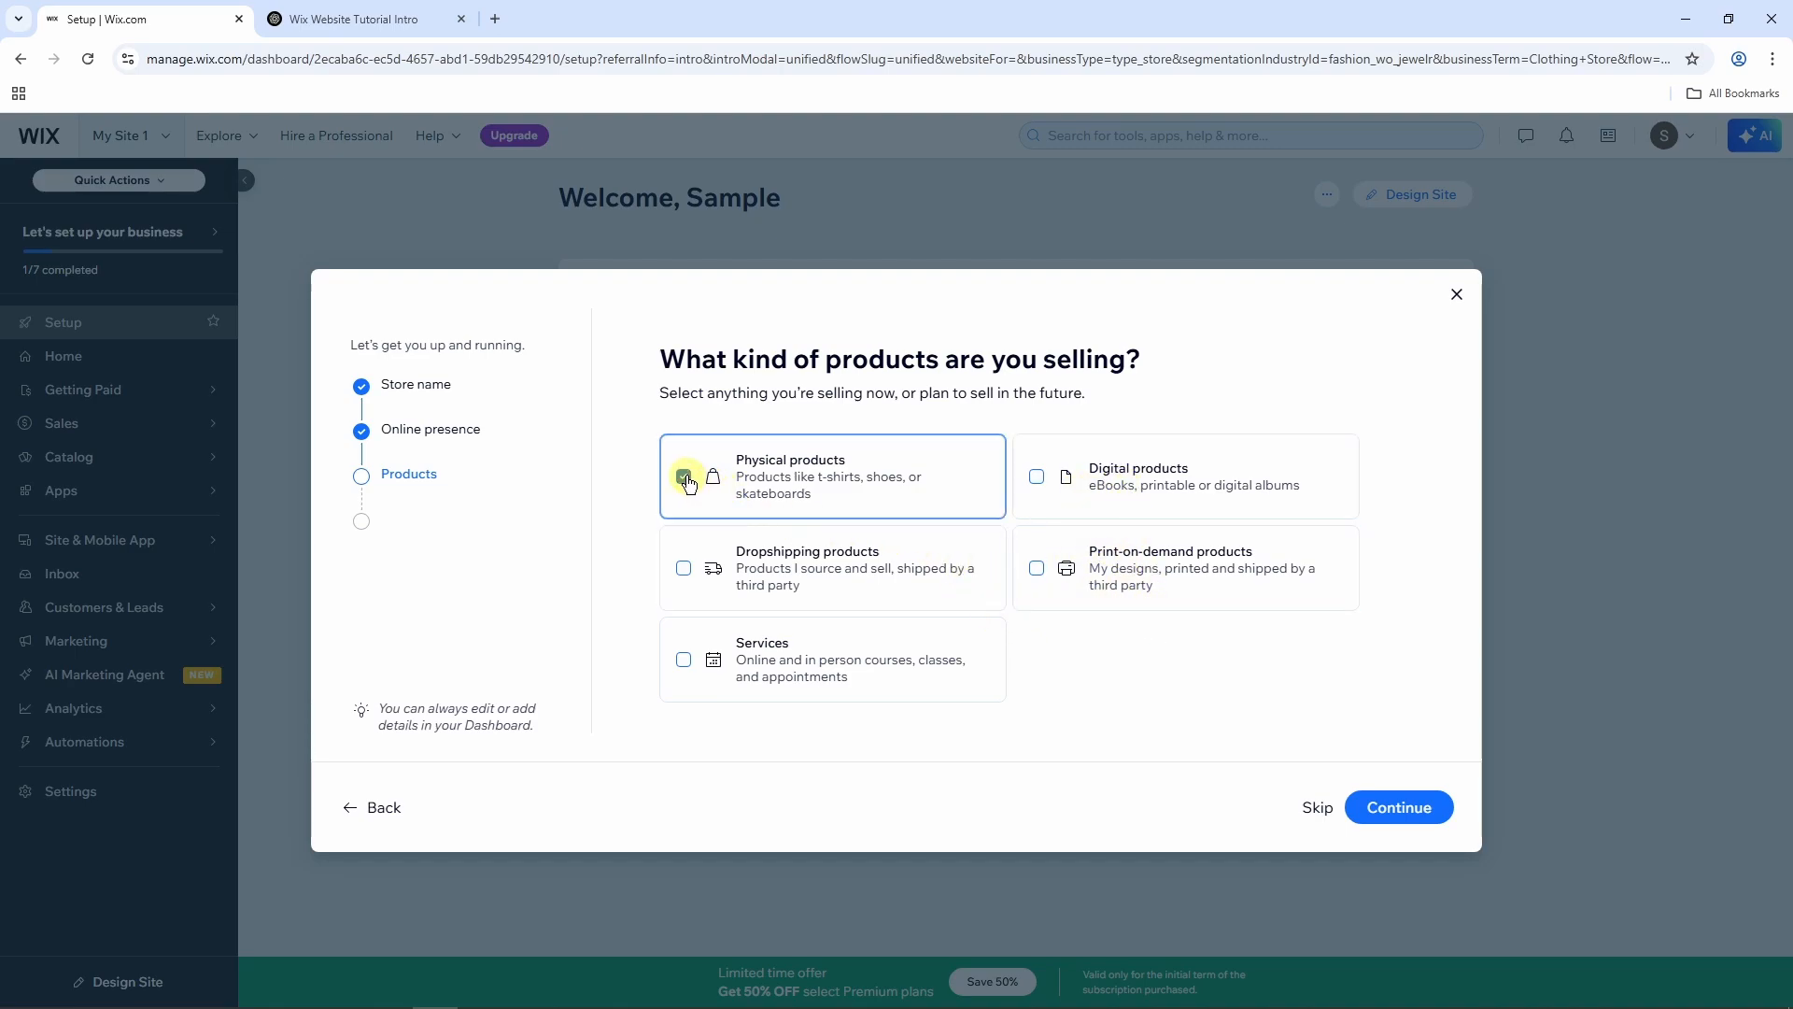
left_click(1408, 809)
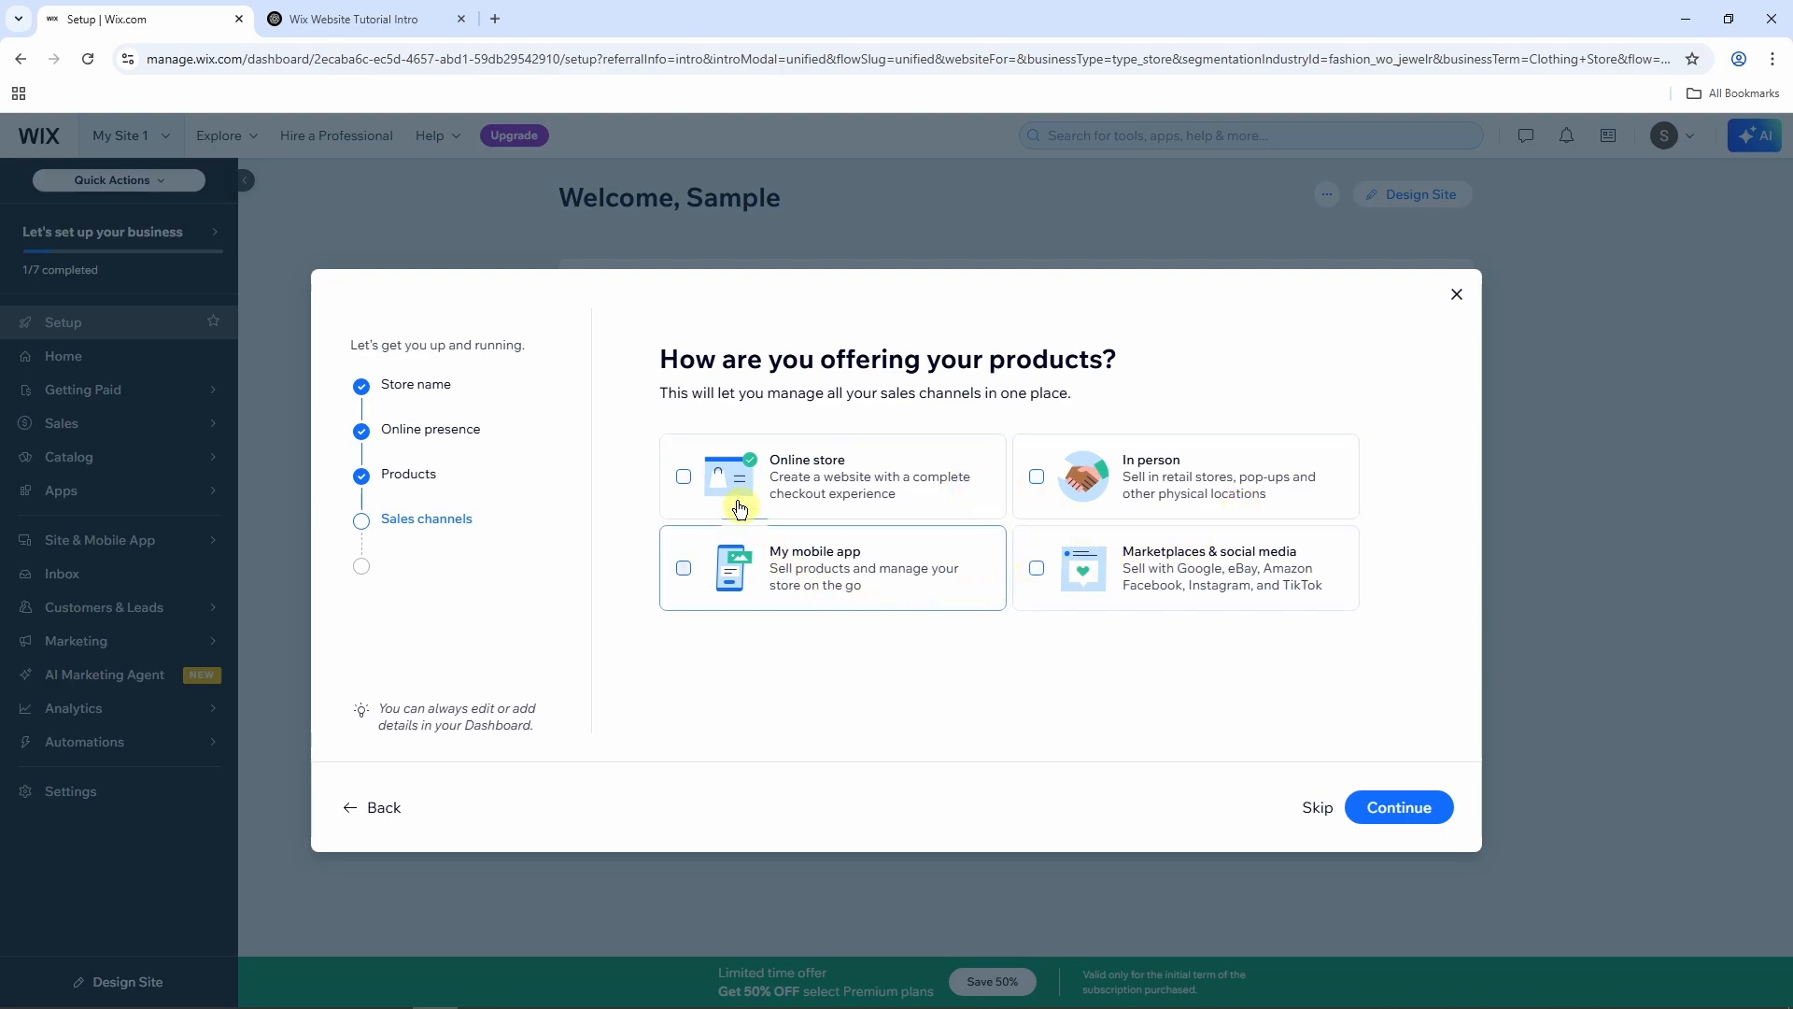
left_click(684, 482)
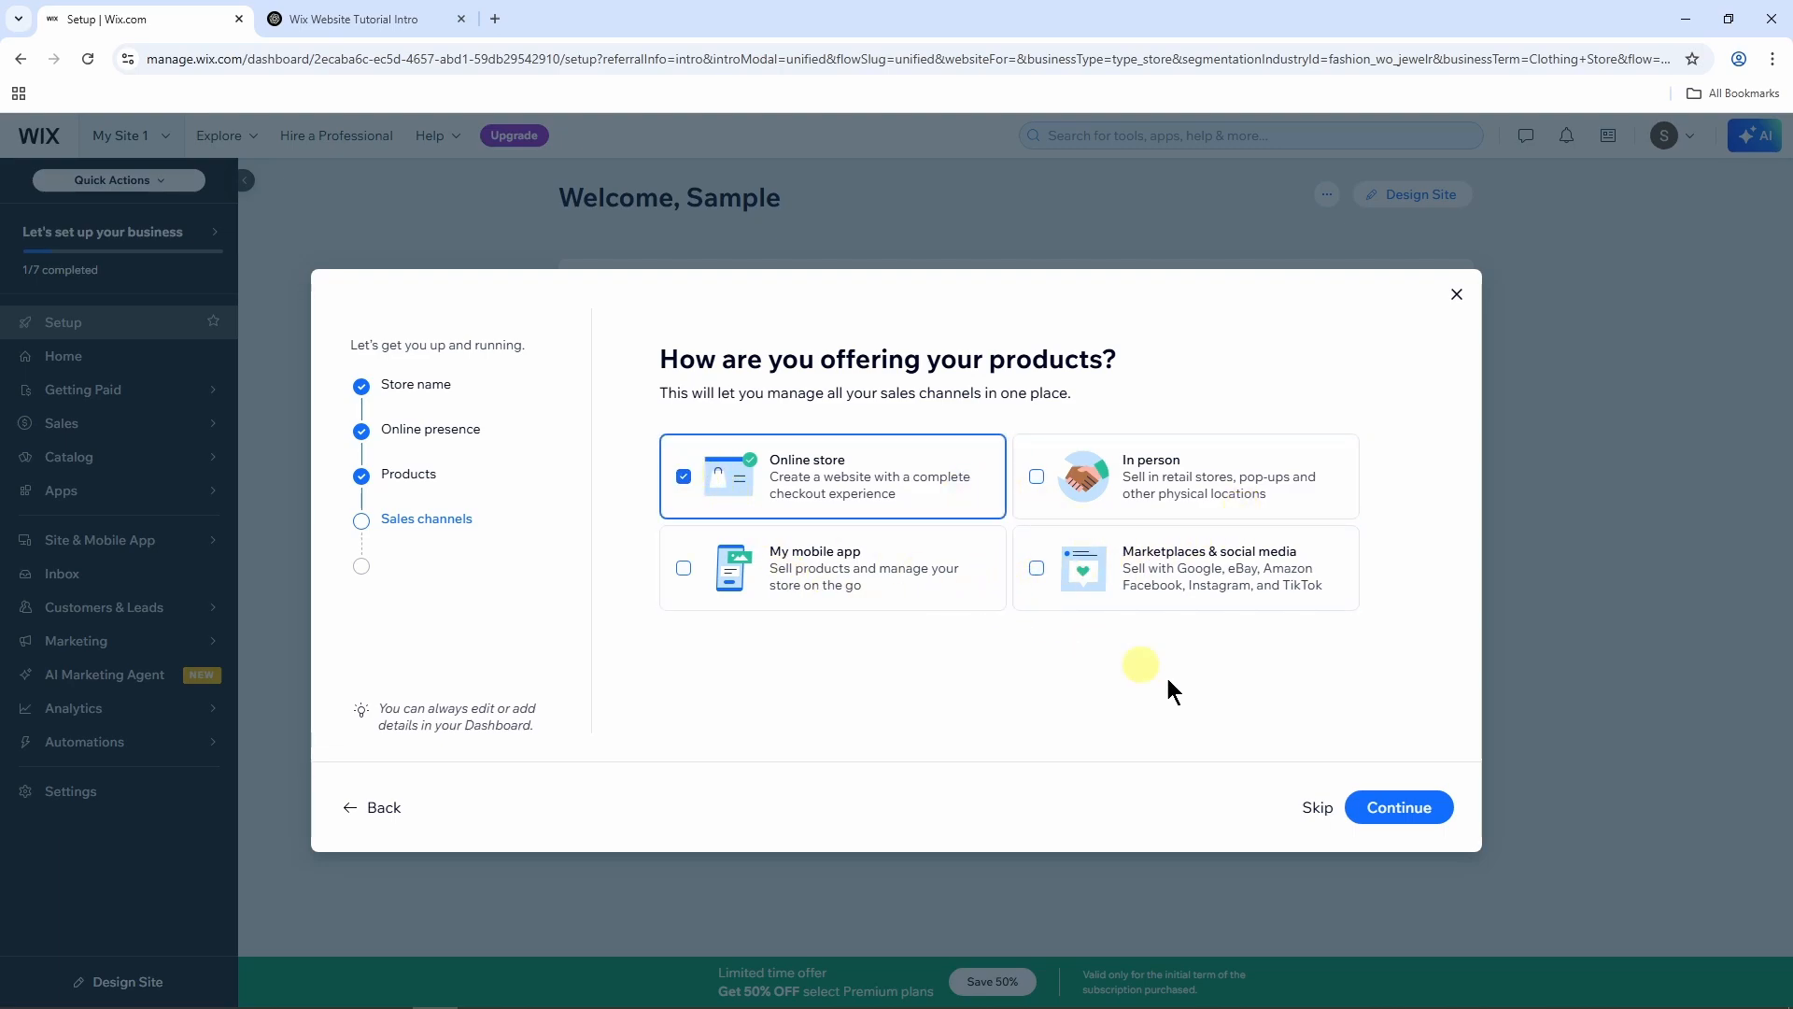
left_click(1419, 809)
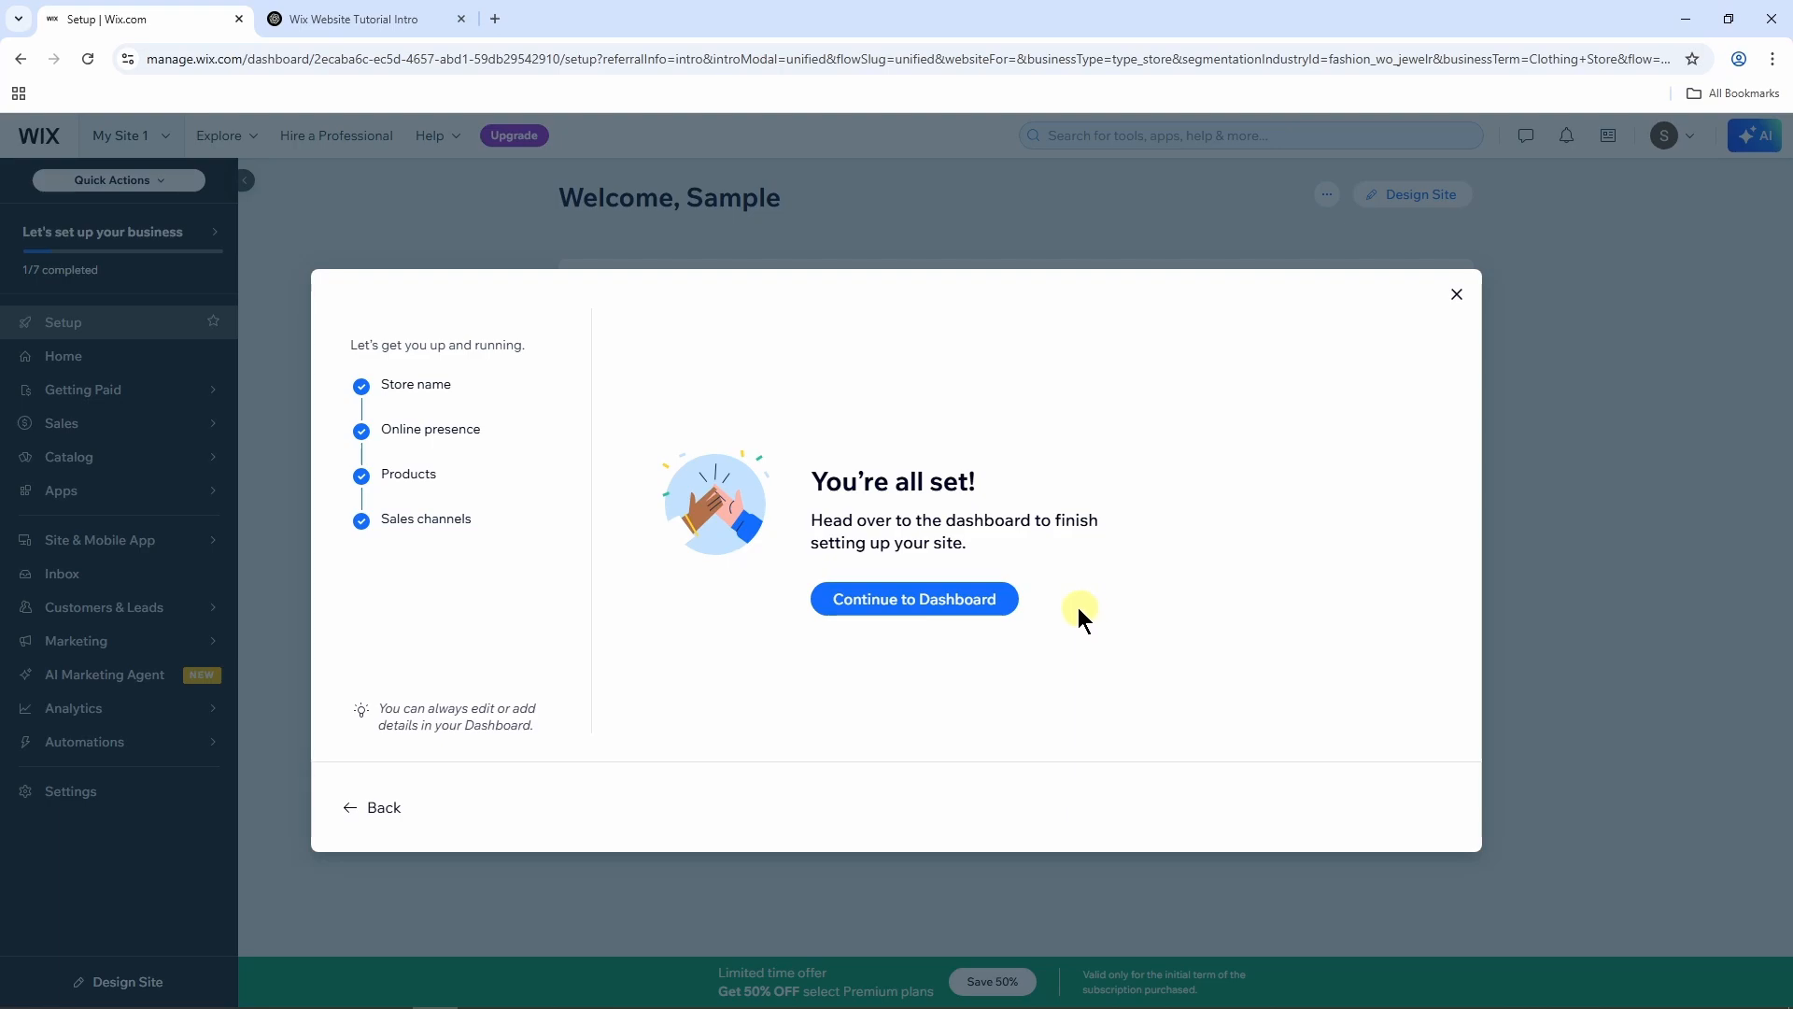
left_click(929, 609)
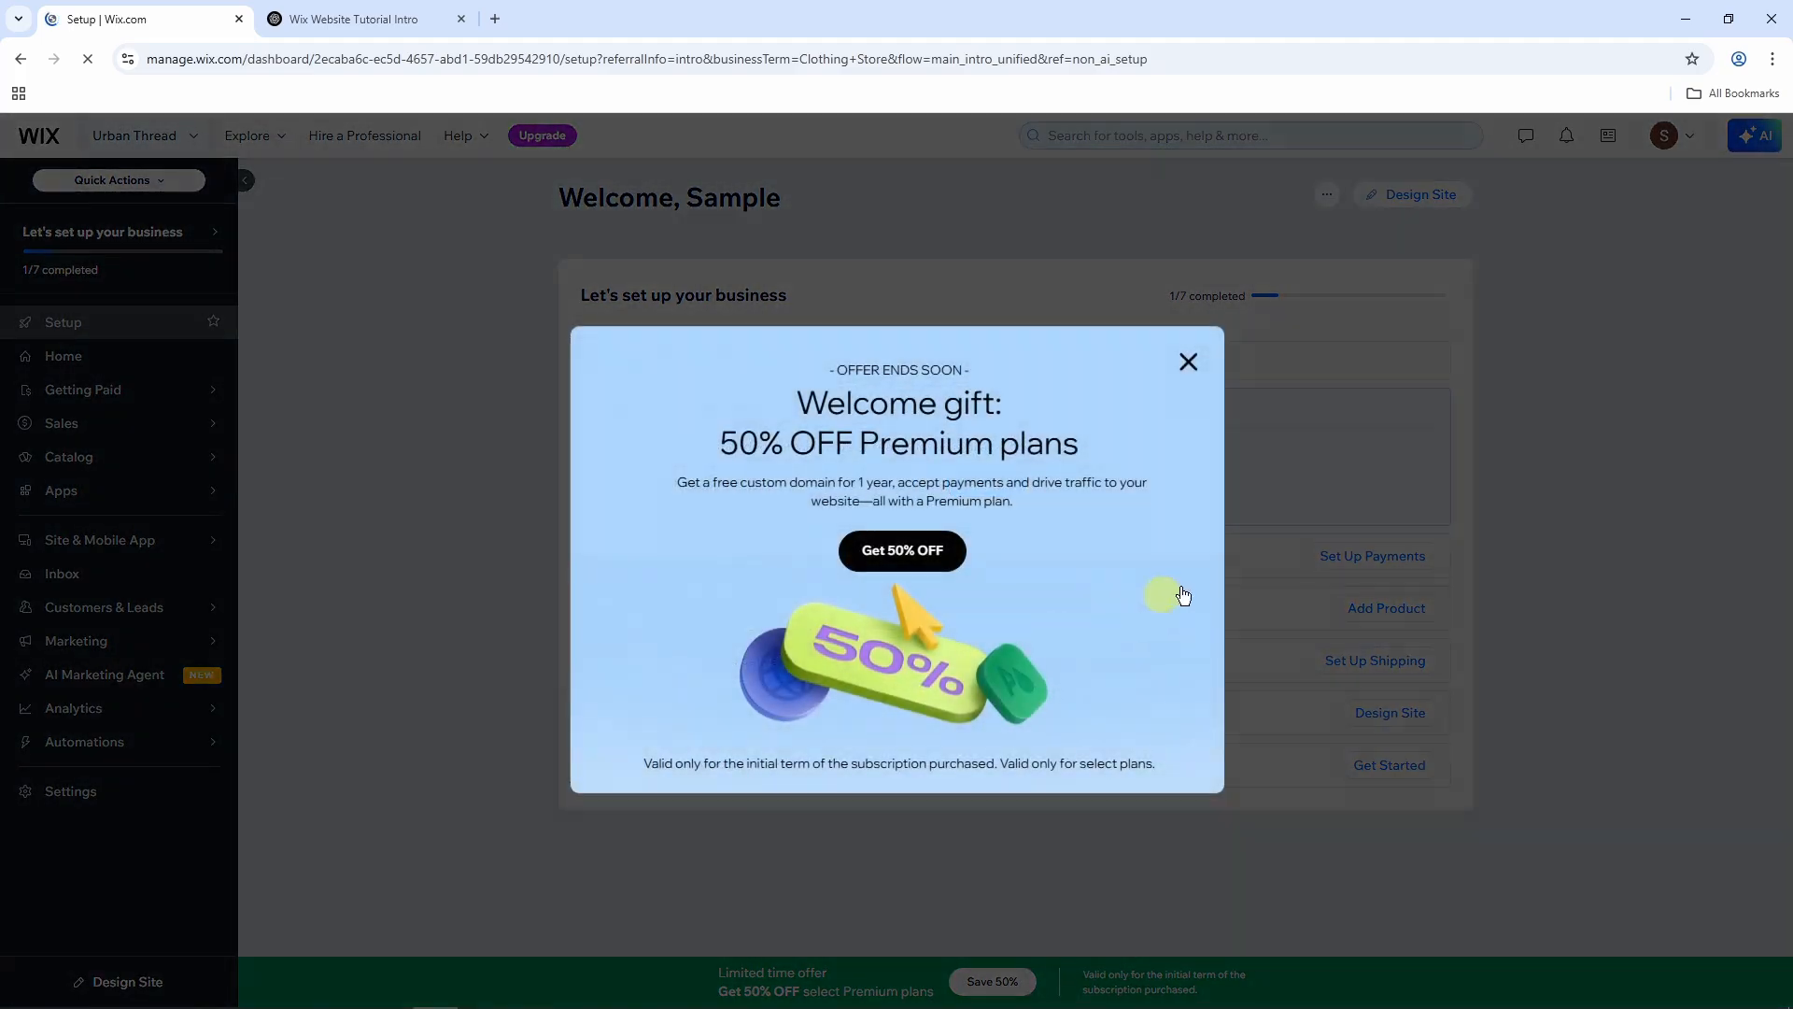
left_click(1191, 362)
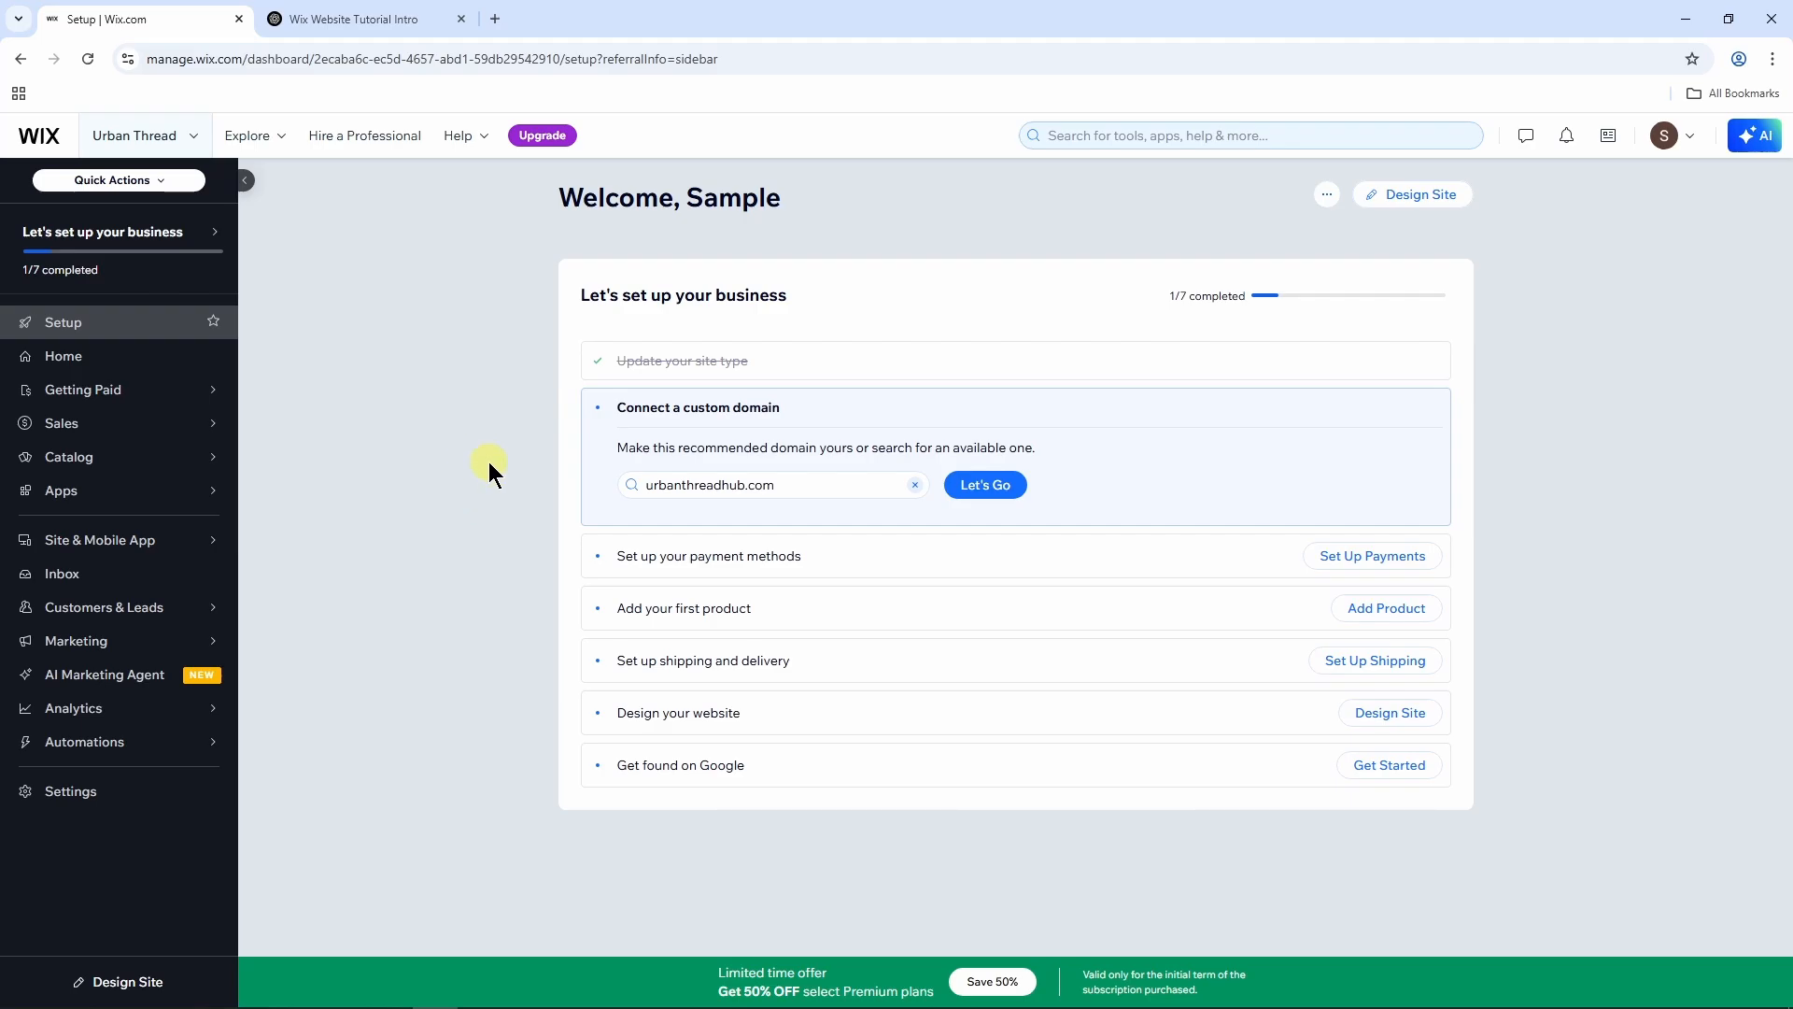
Step: Examine the dashboard home, the inbox and the options under Sales, Catalog, Site & Mobile App, Marketing, Analytics and Automations, dismissing the notification request
left_click(135, 360)
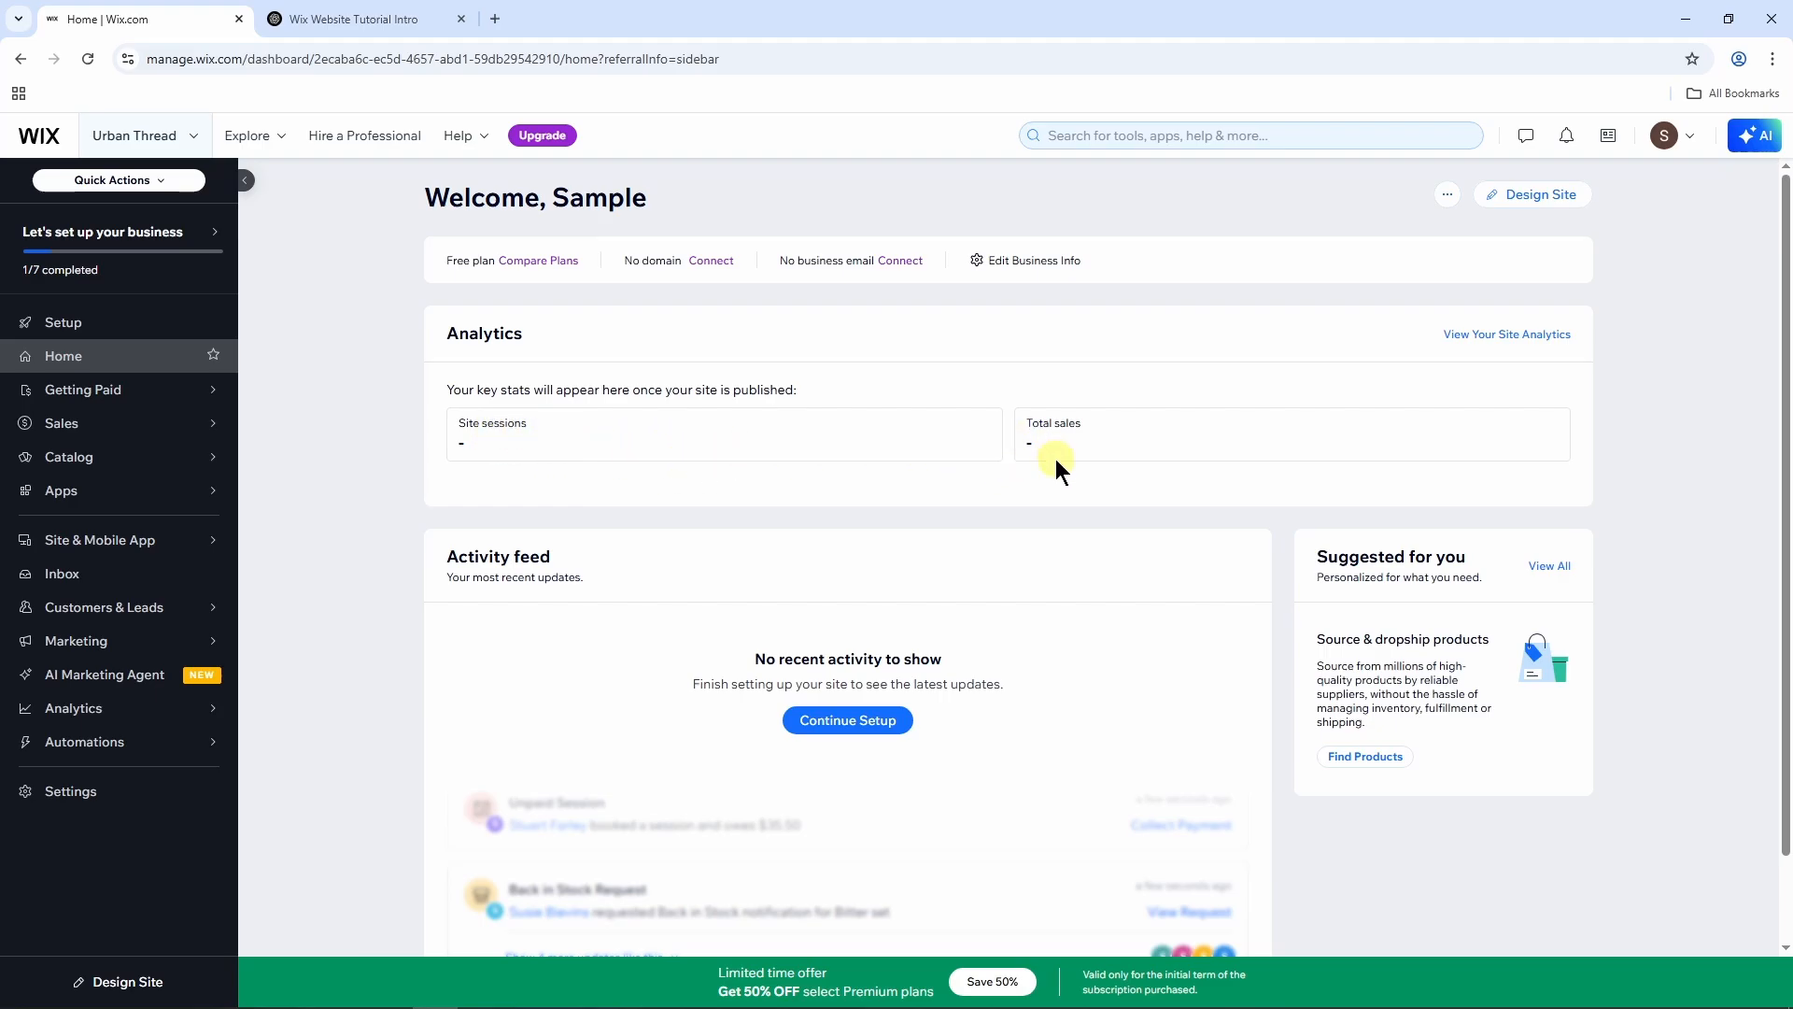
mouse_move(148, 425)
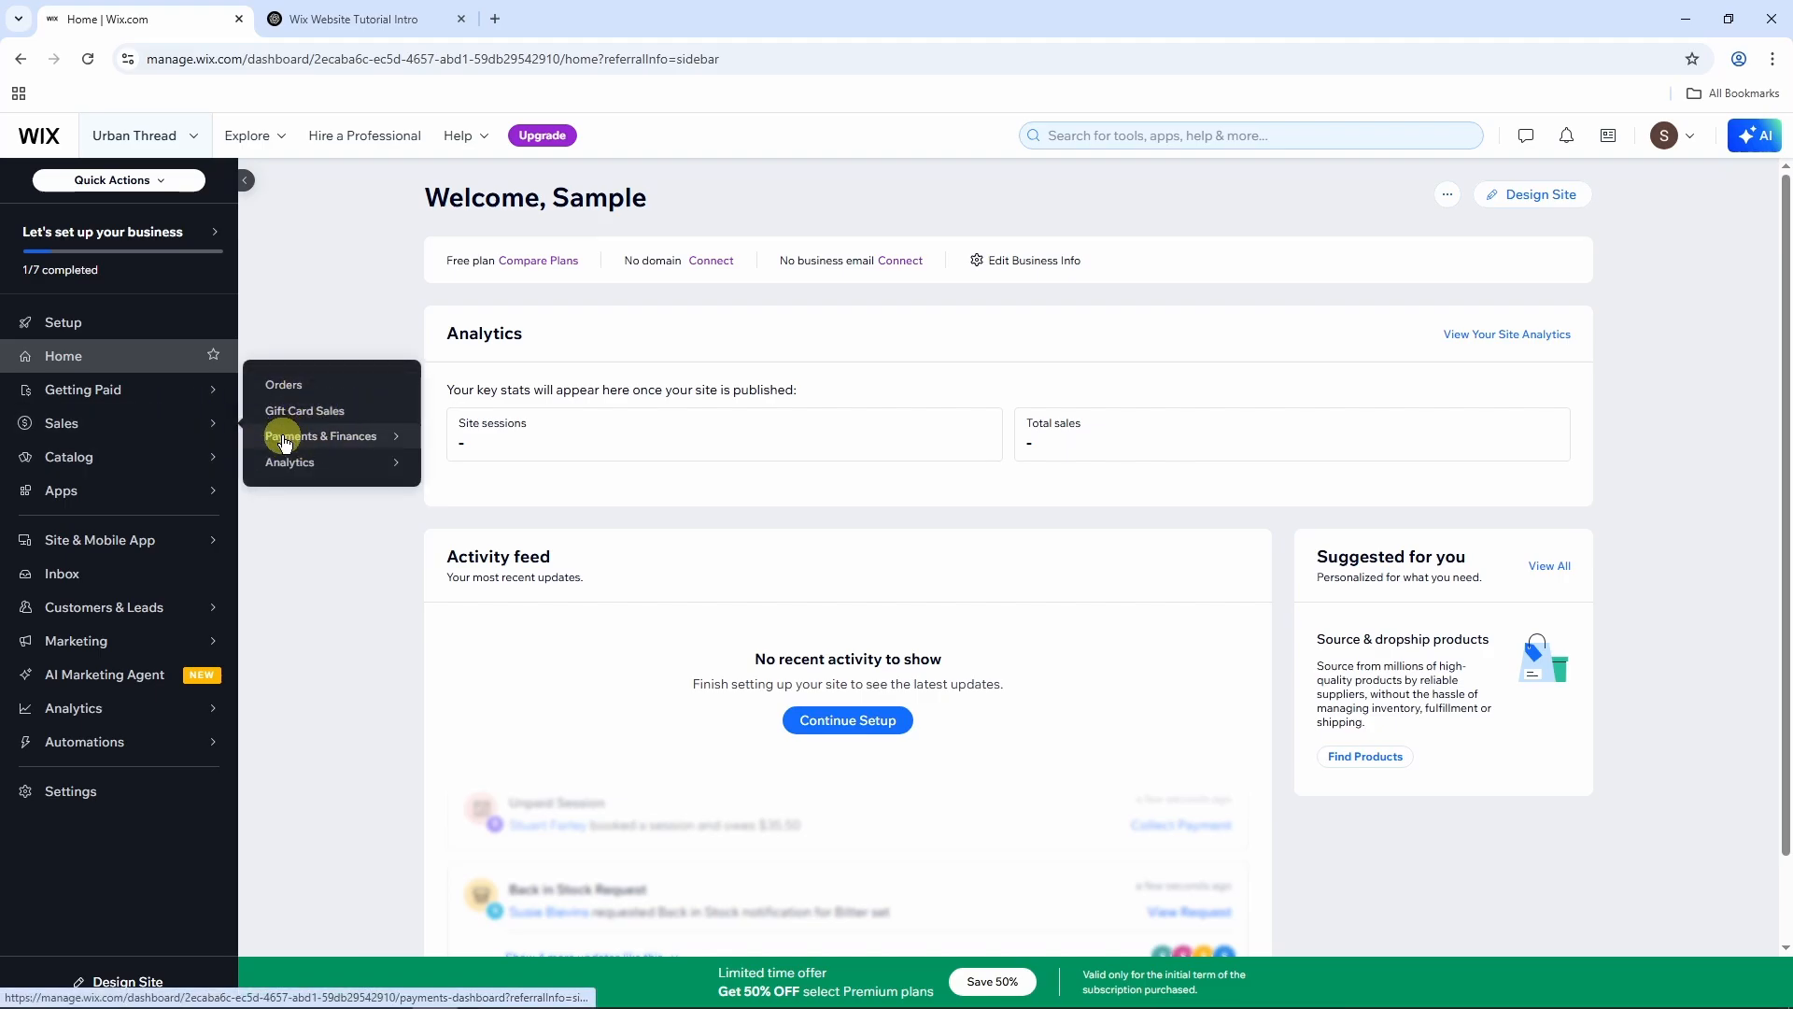
mouse_move(356, 447)
mouse_move(280, 461)
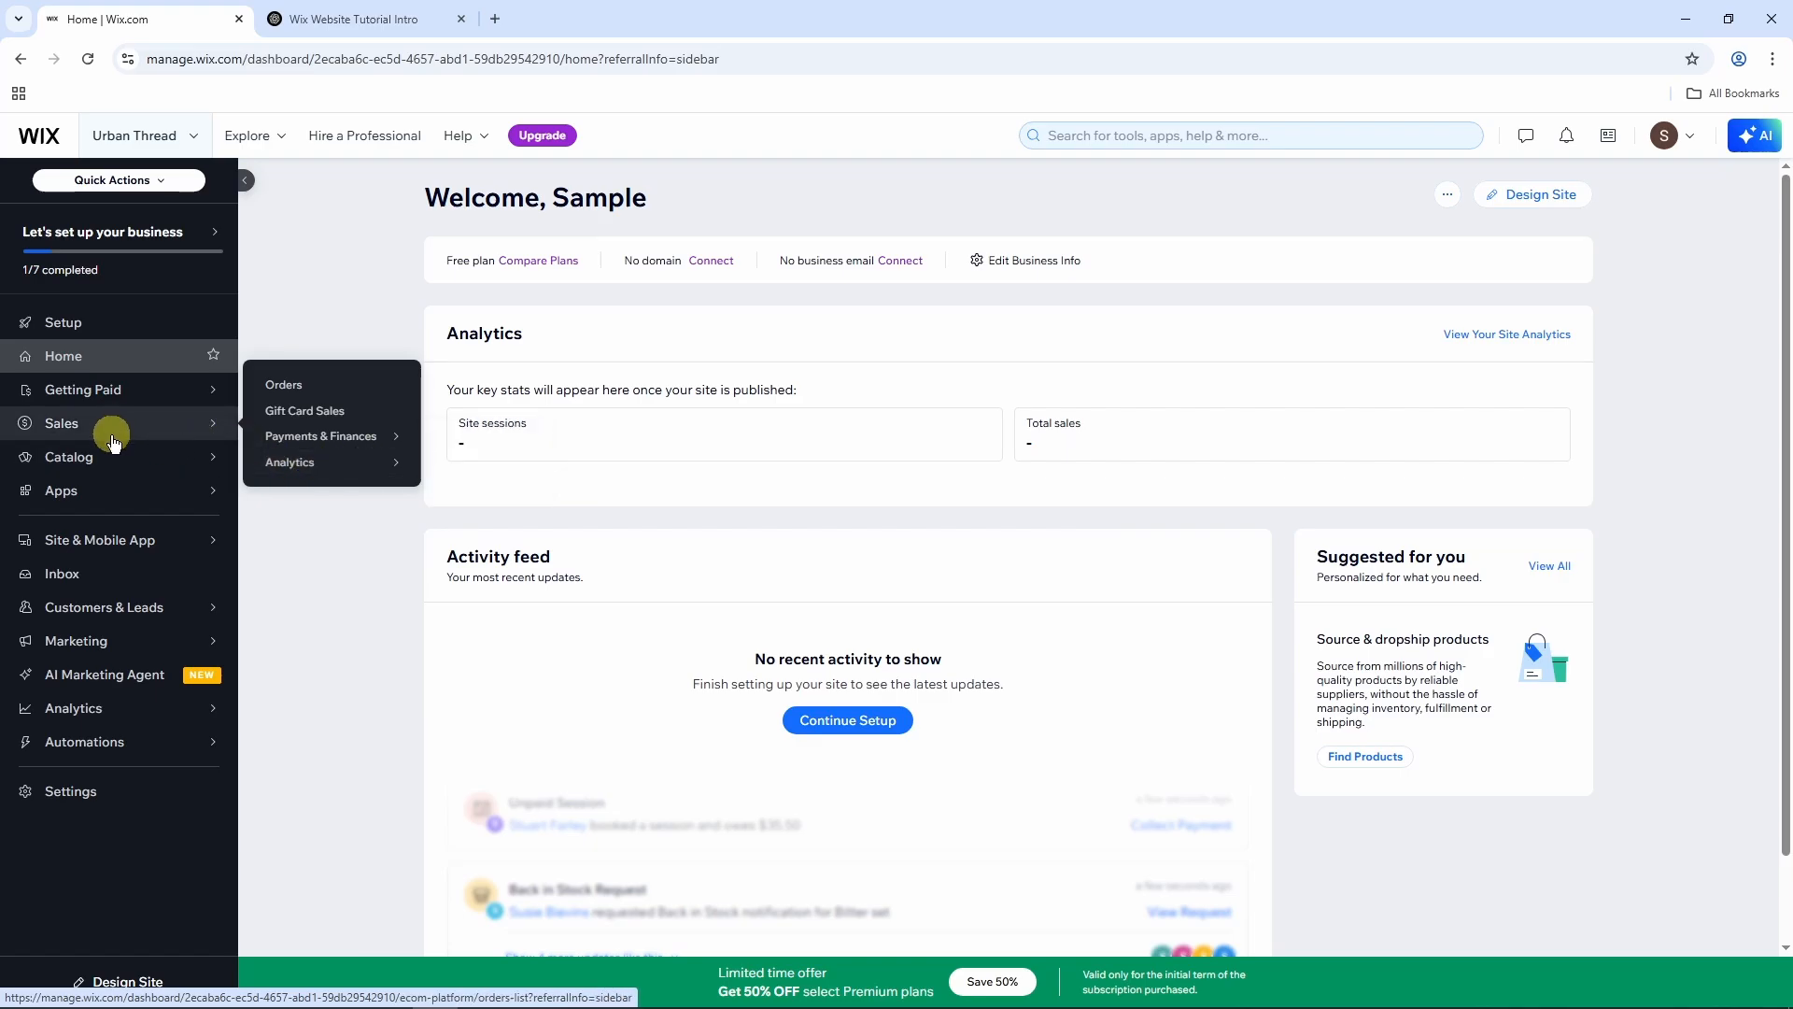
mouse_move(114, 466)
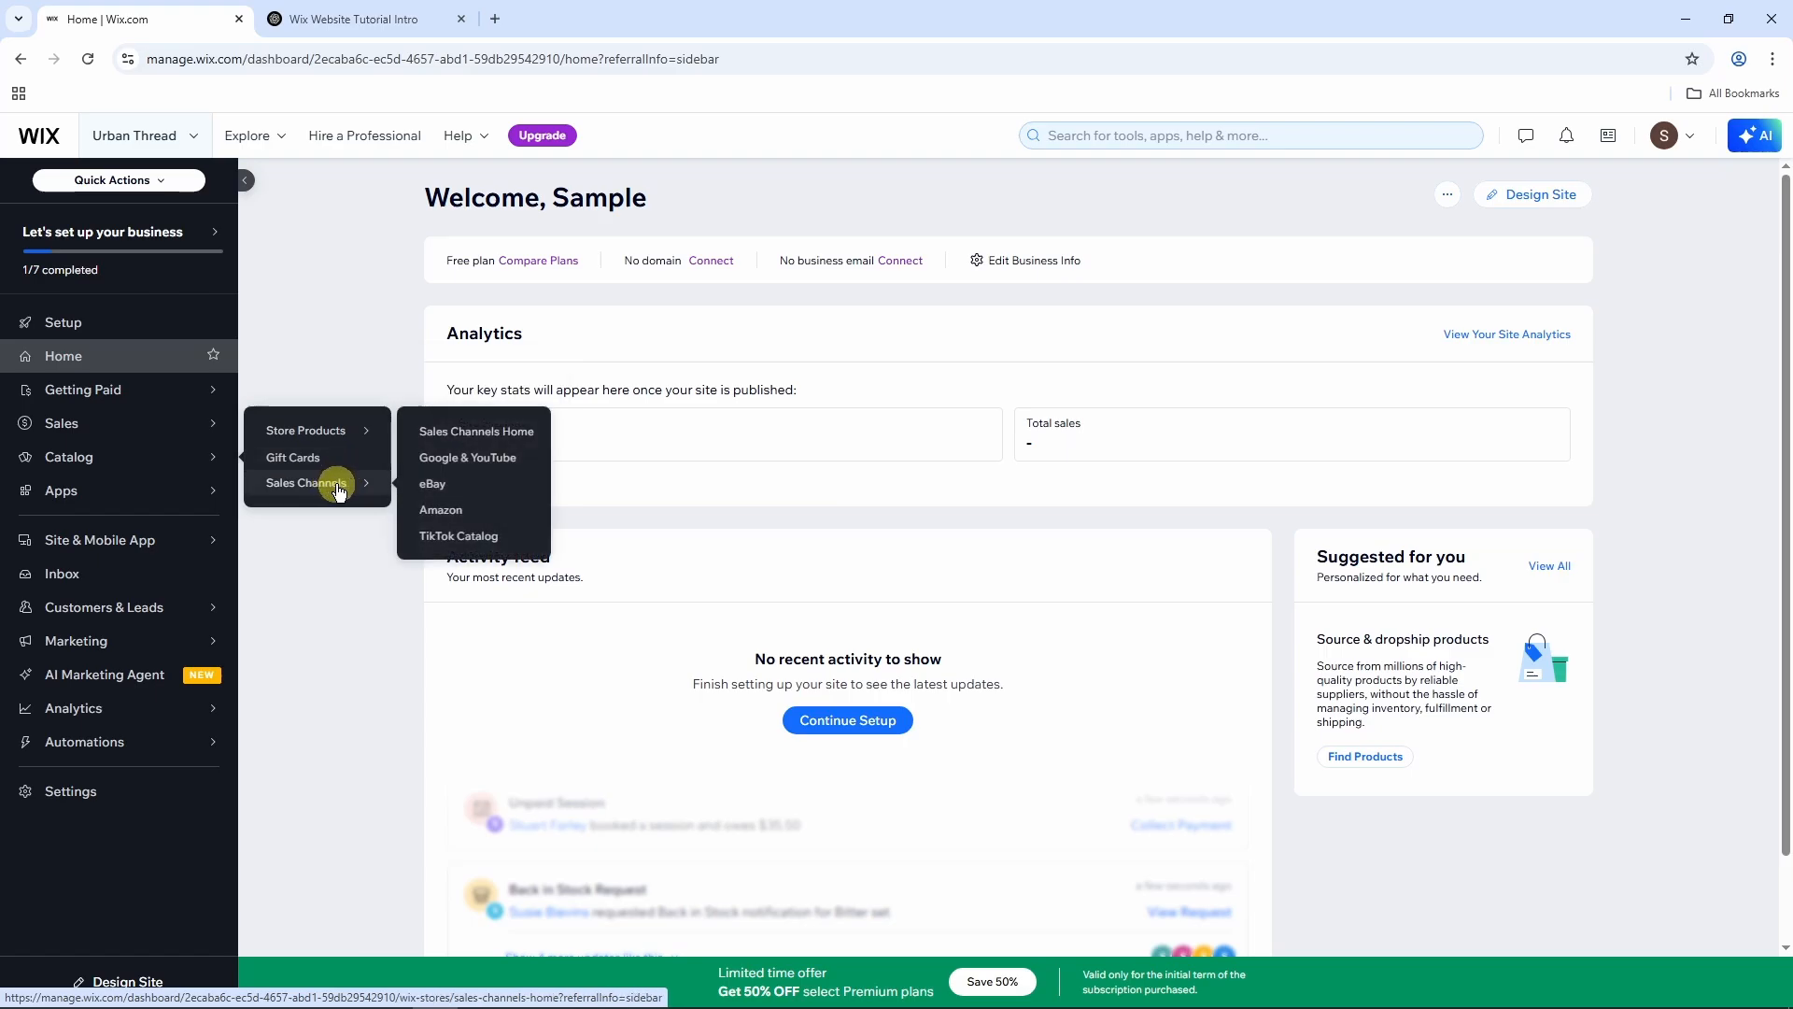
left_click(91, 579)
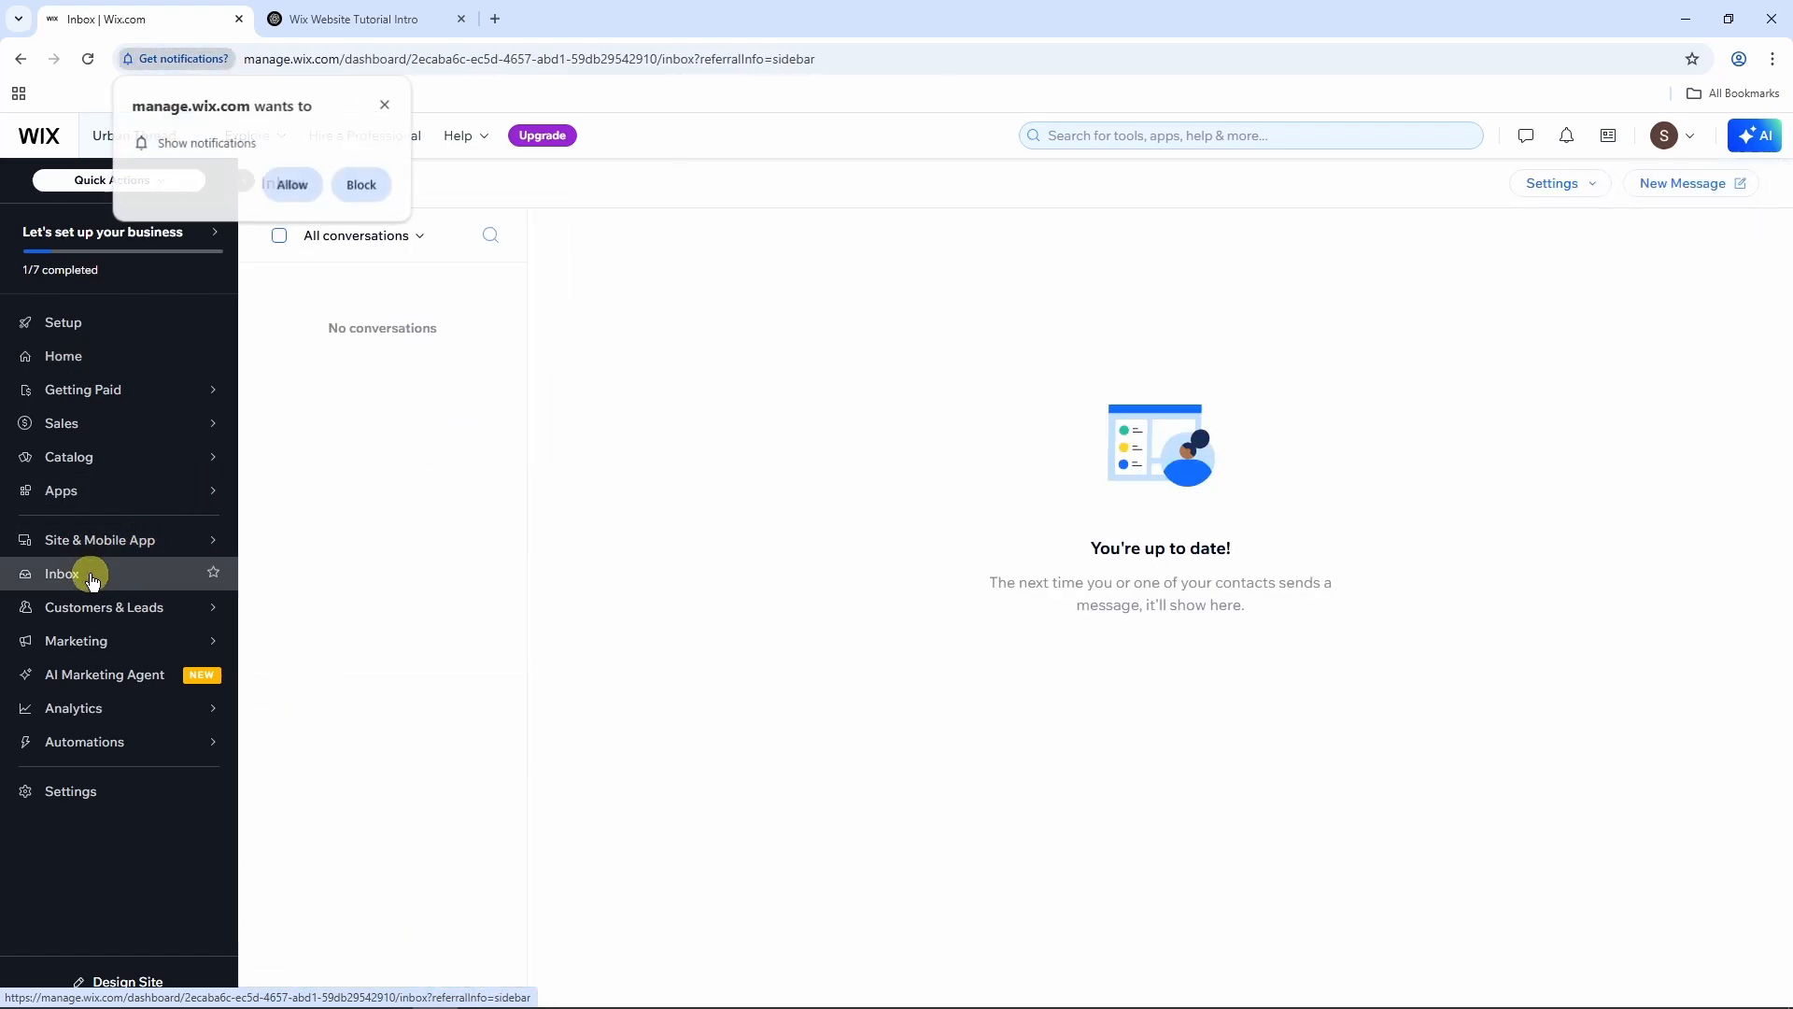
mouse_move(178, 539)
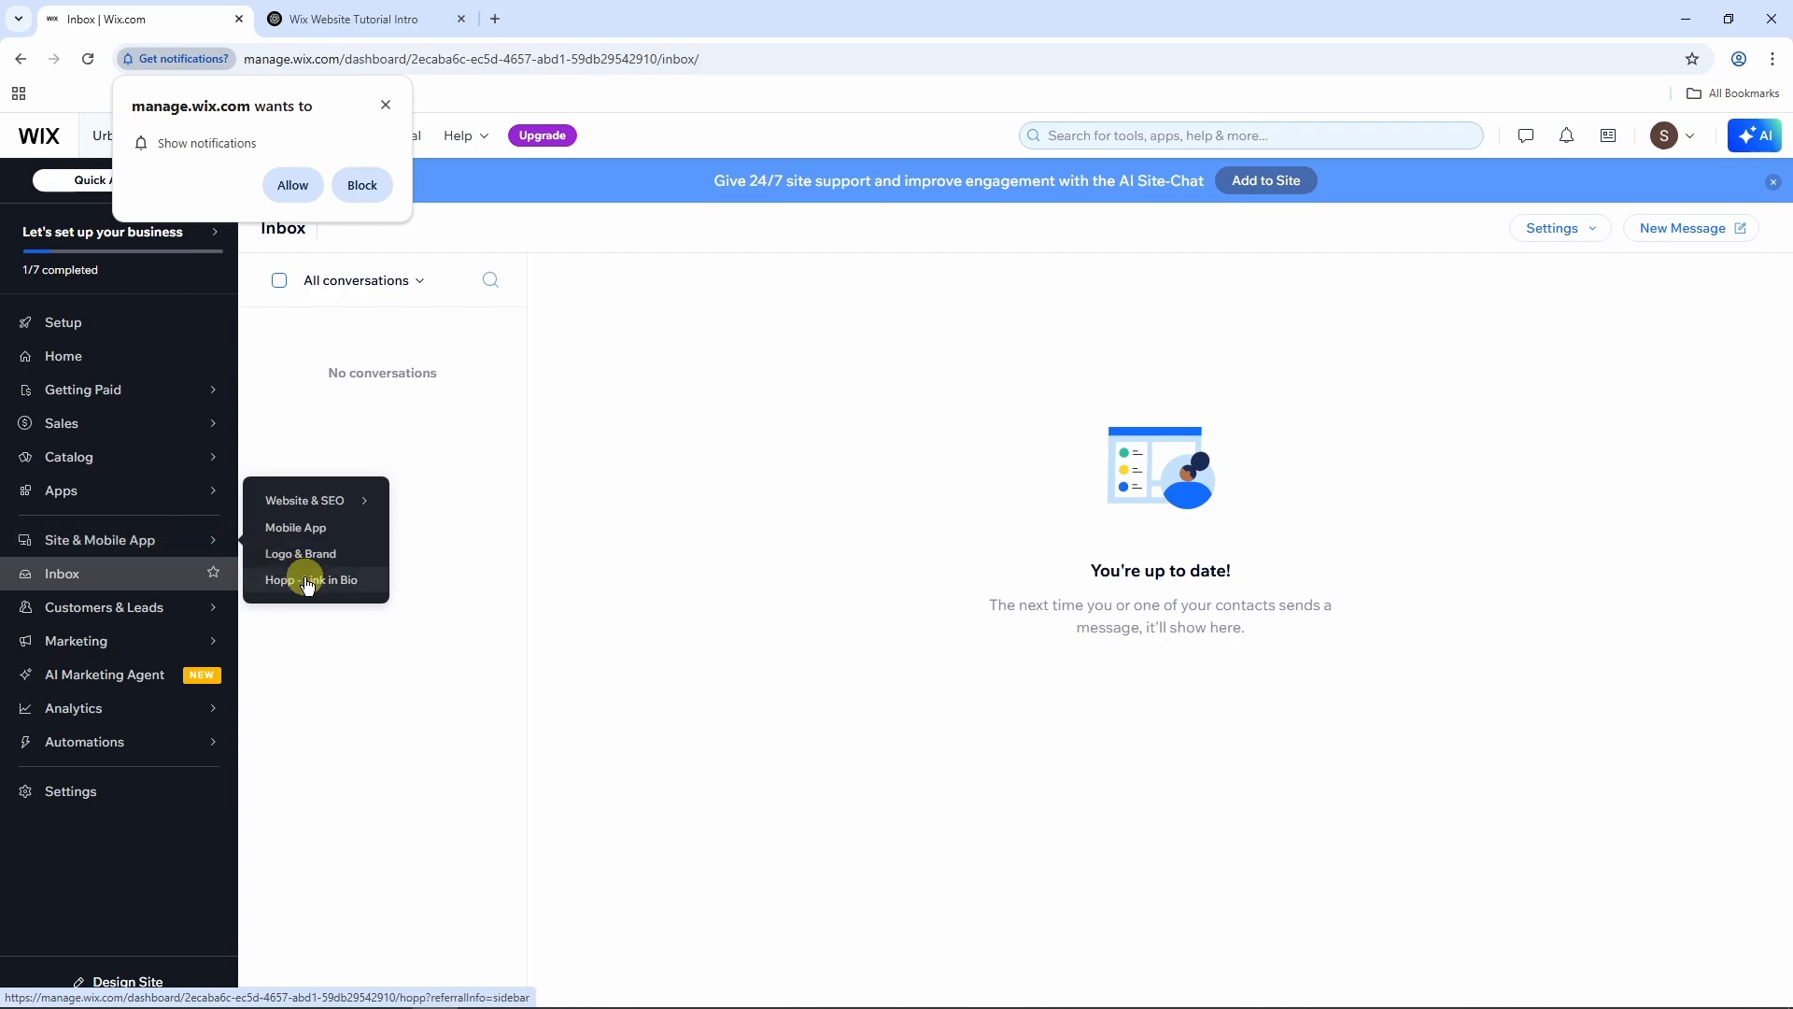
mouse_move(140, 622)
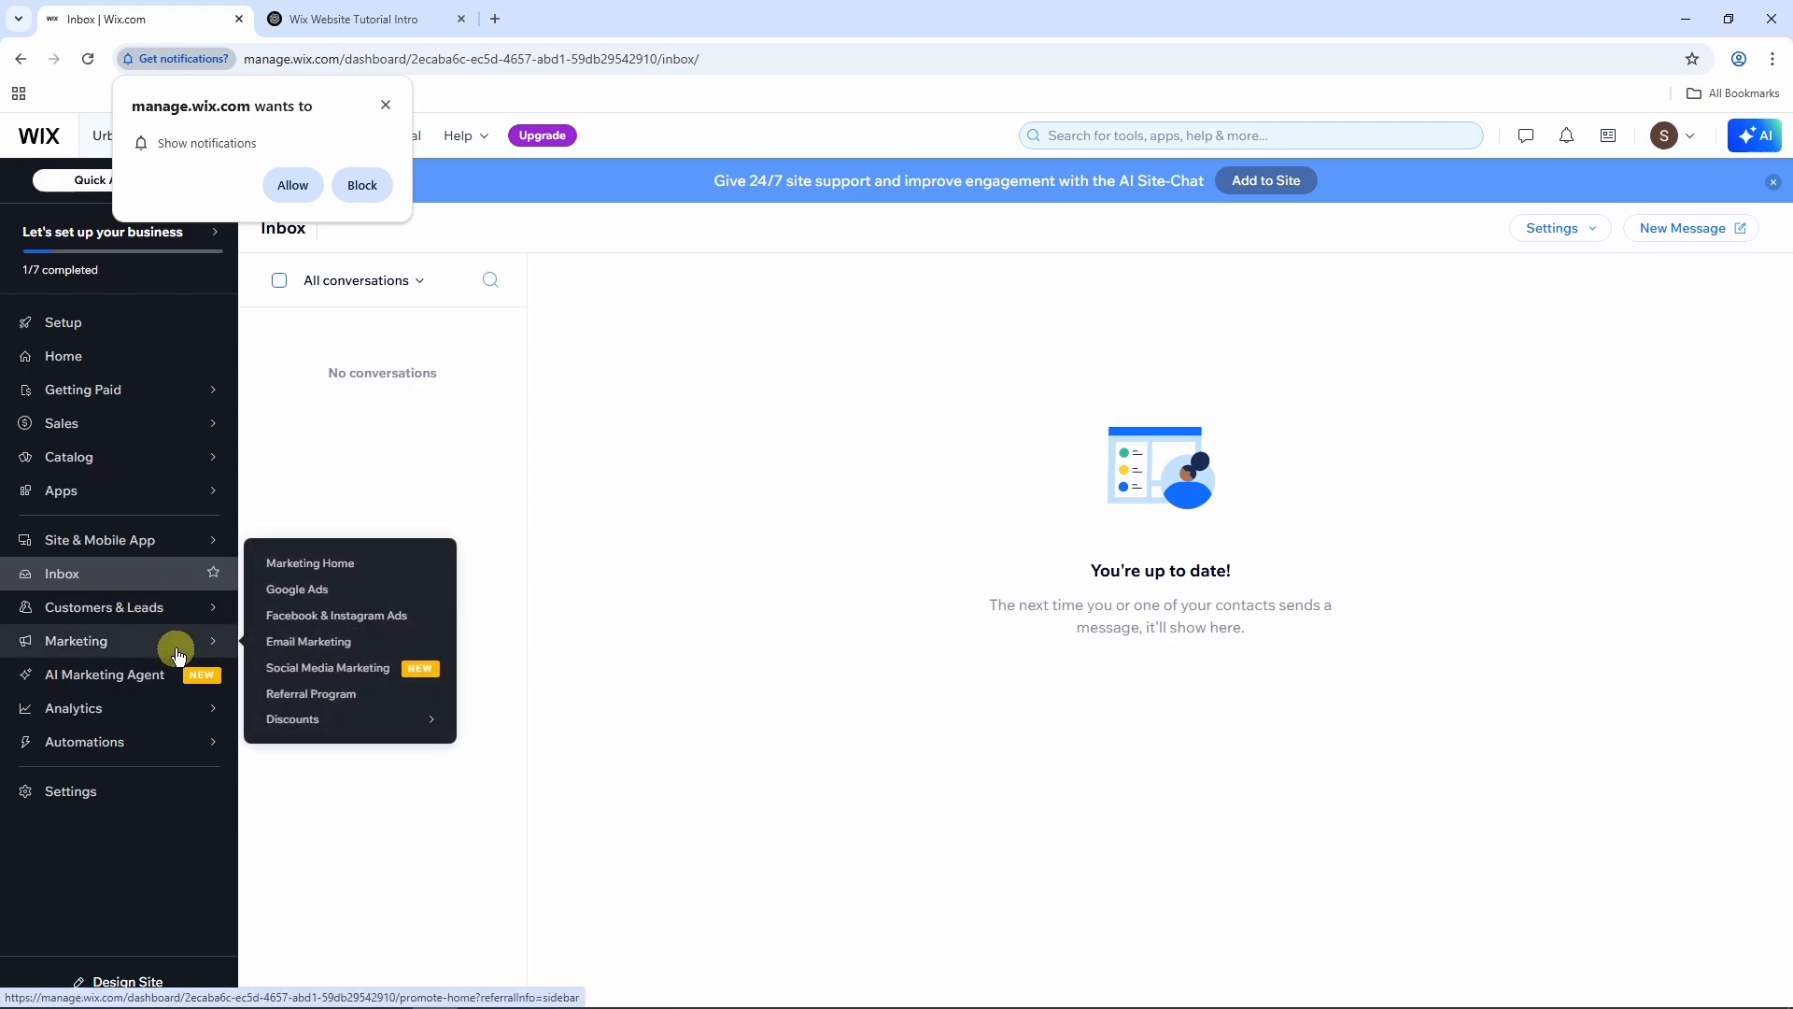
mouse_move(140, 715)
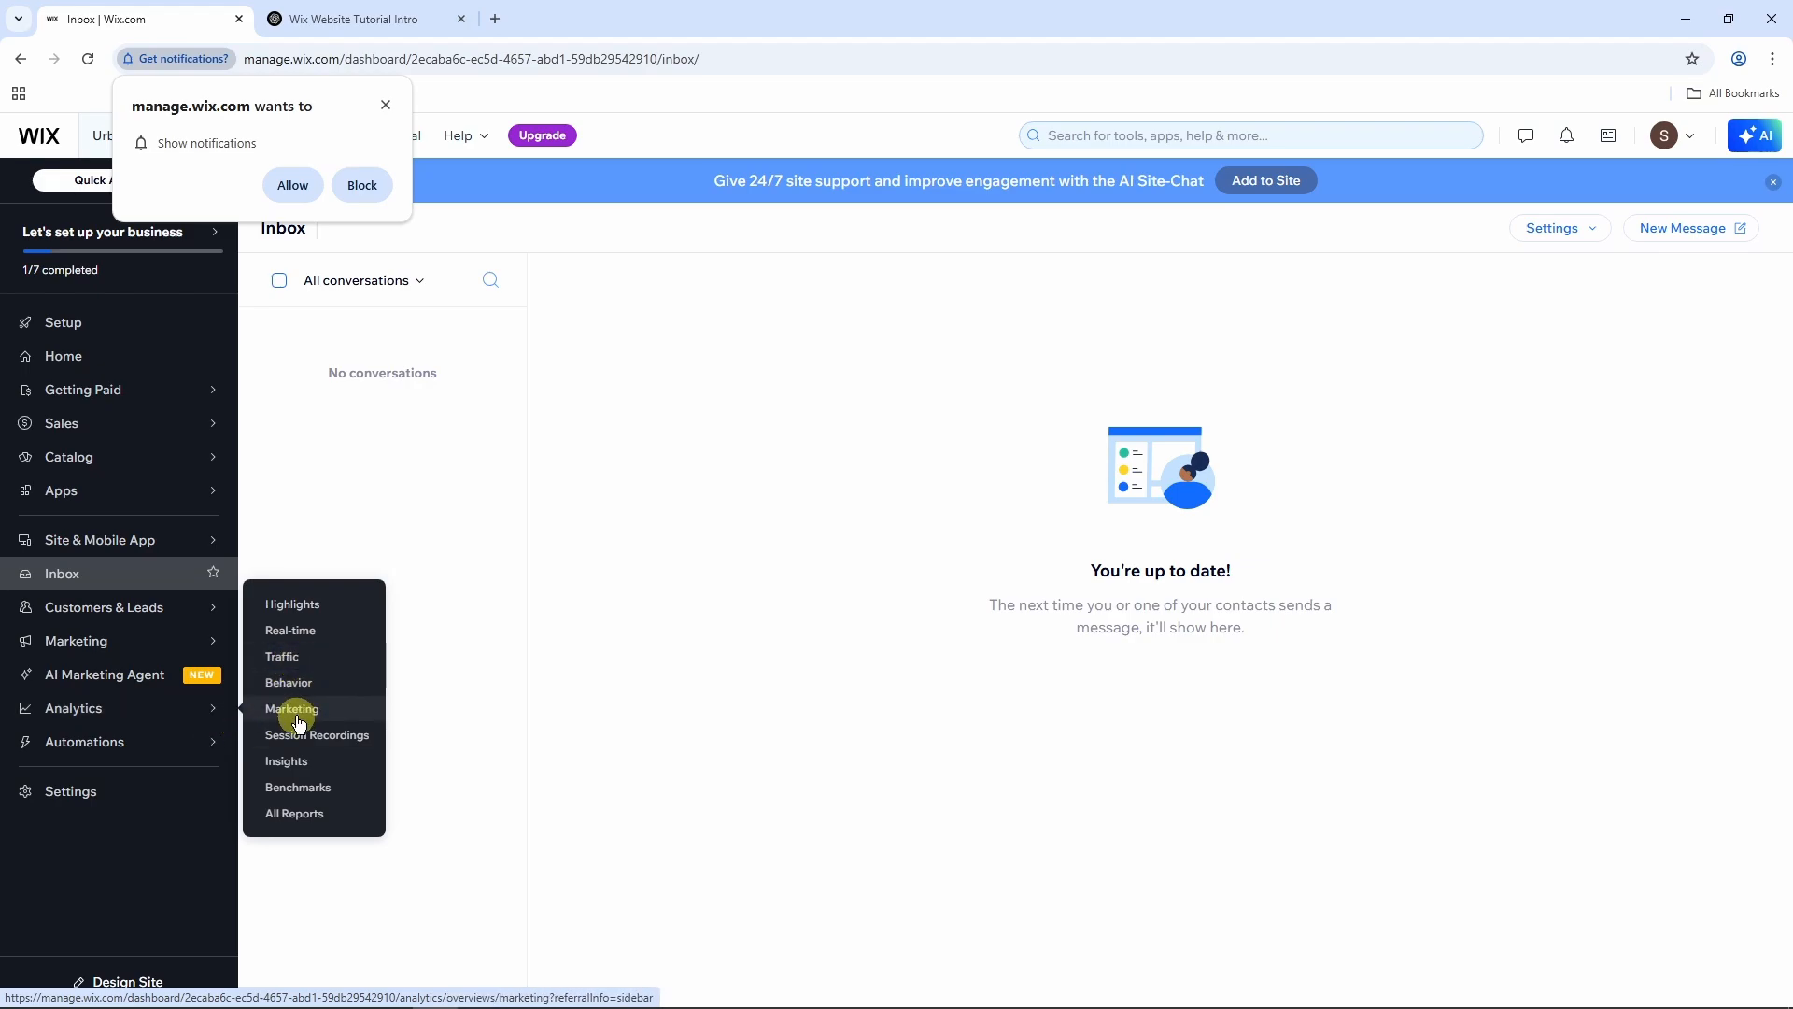
mouse_move(154, 750)
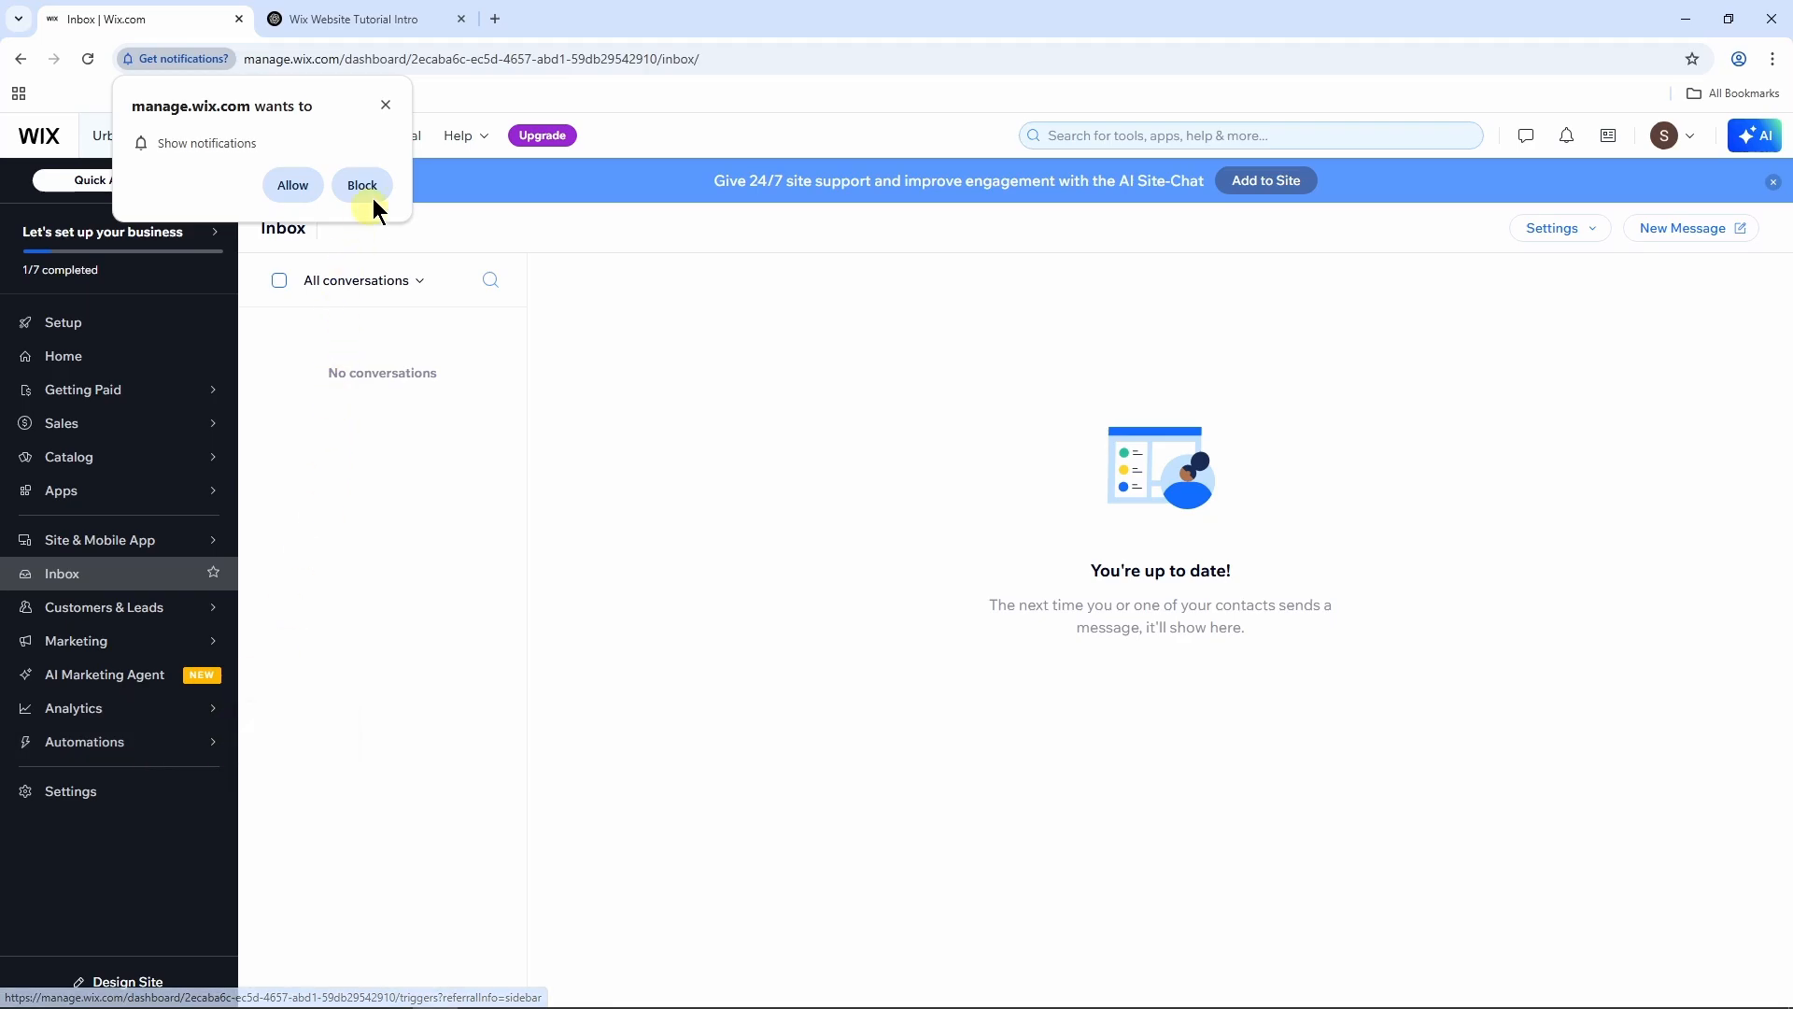
left_click(385, 106)
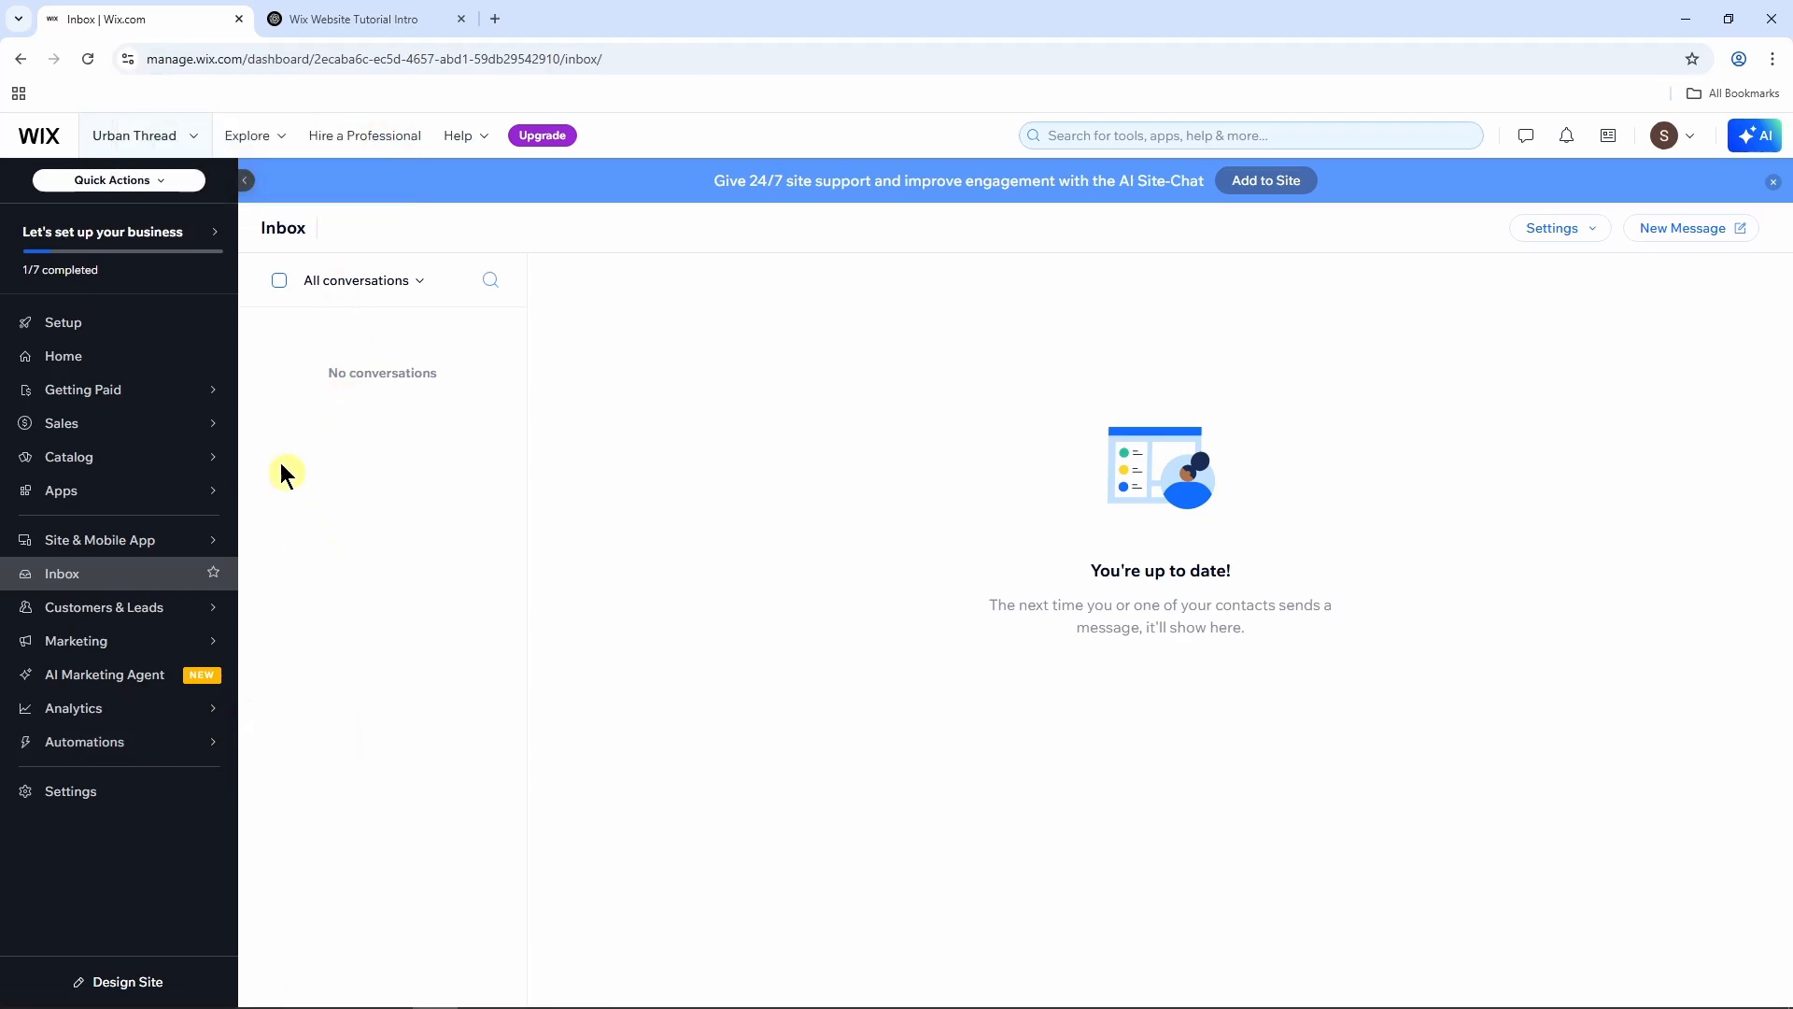
Step: Return to the dashboard home and start designing the site
left_click(160, 354)
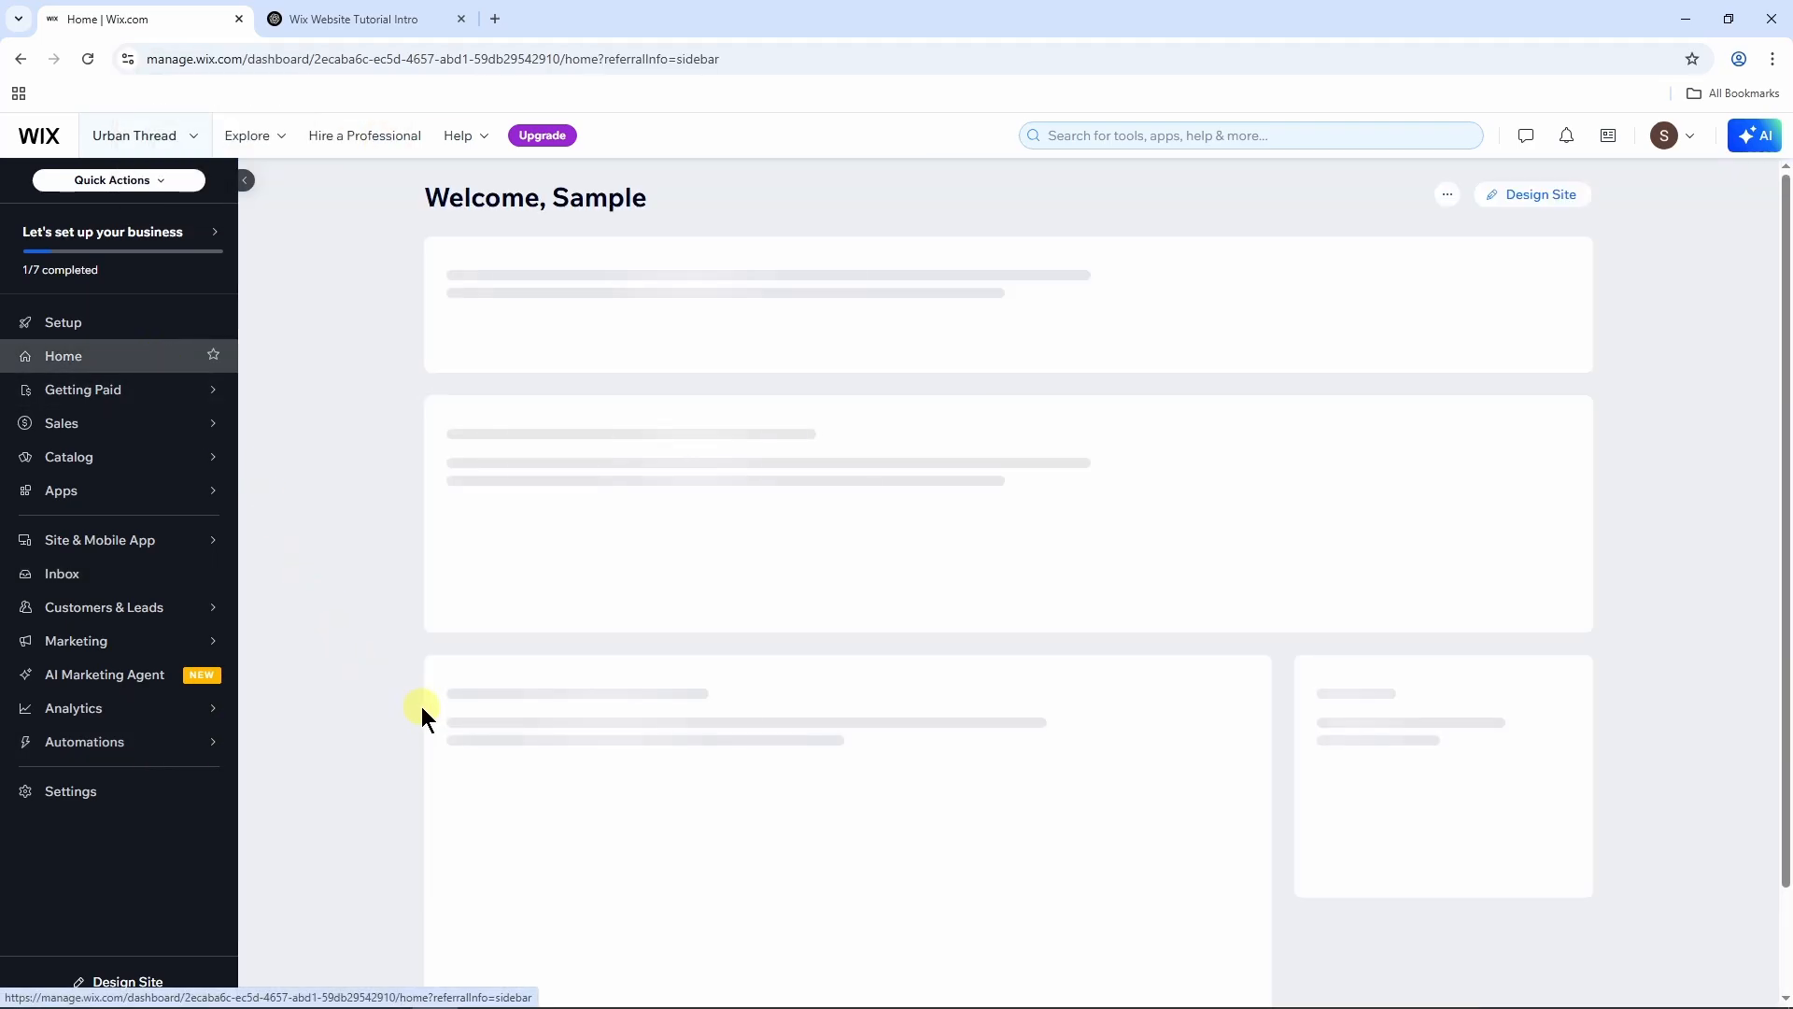
left_click(1484, 210)
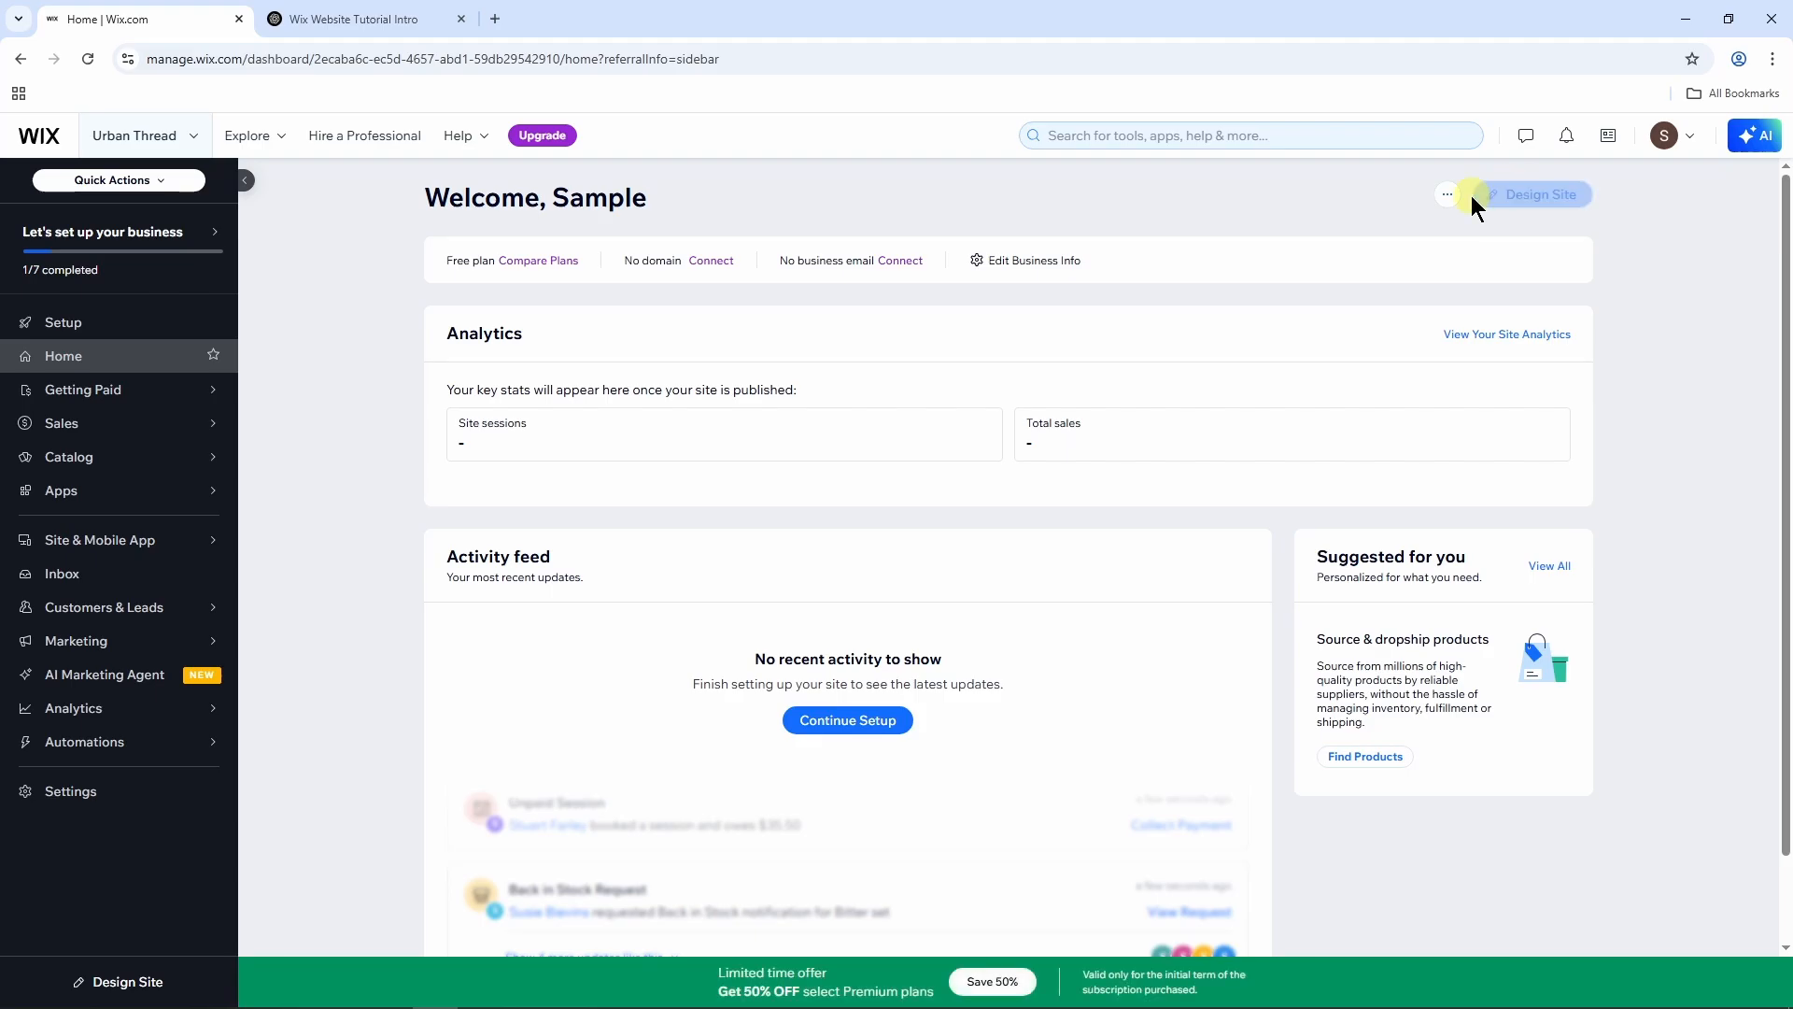
left_click(1518, 198)
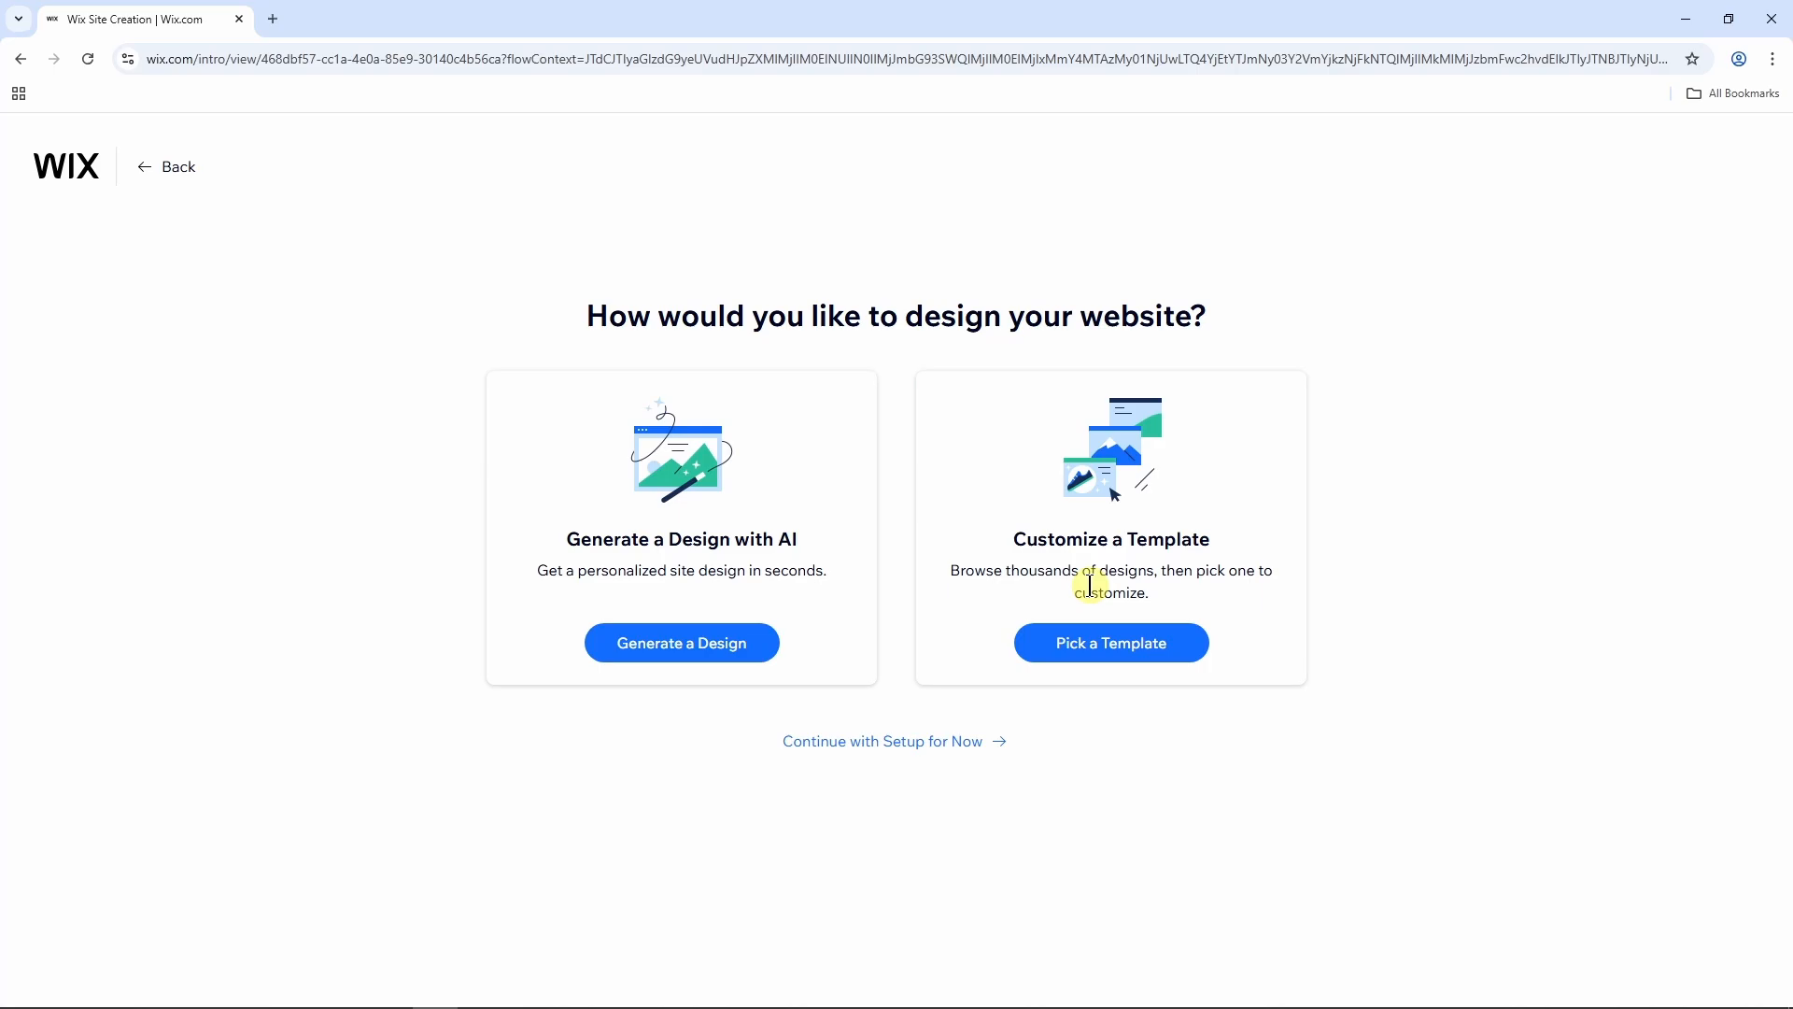
Step: Choose to customize a ready-made template and look through the templates in the Restaurant category
left_click(1106, 643)
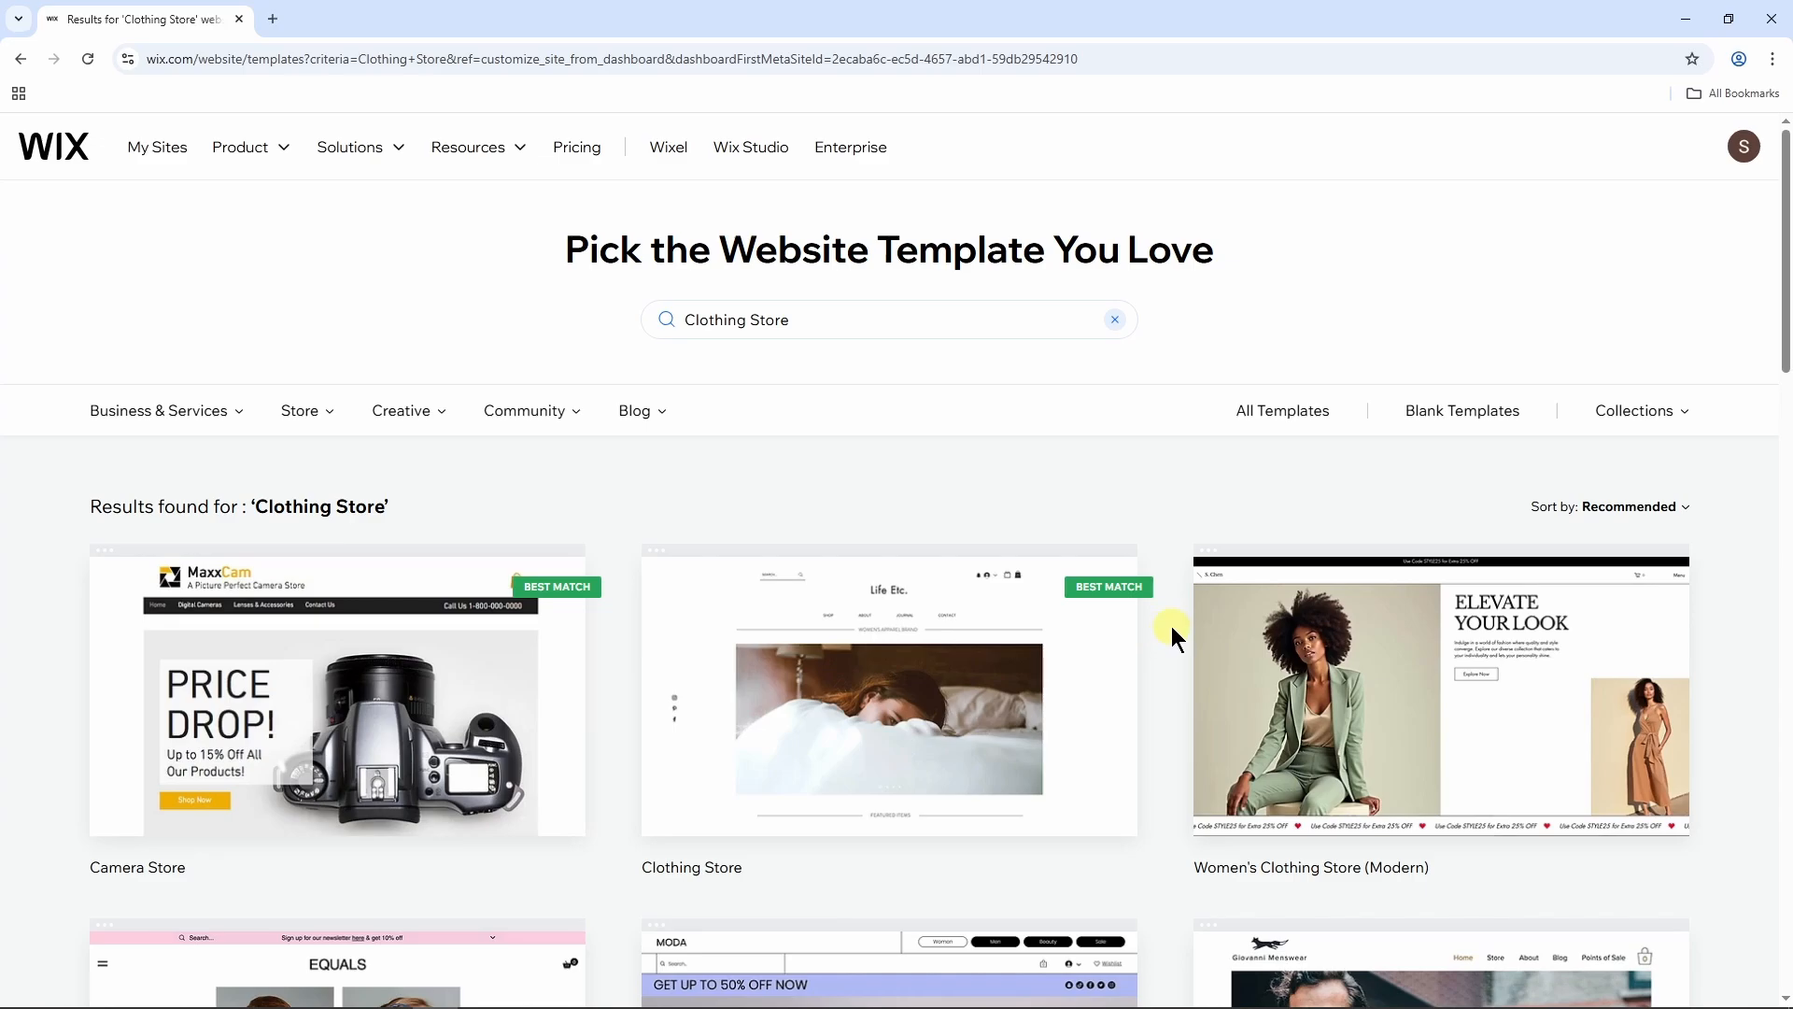
mouse_move(228, 416)
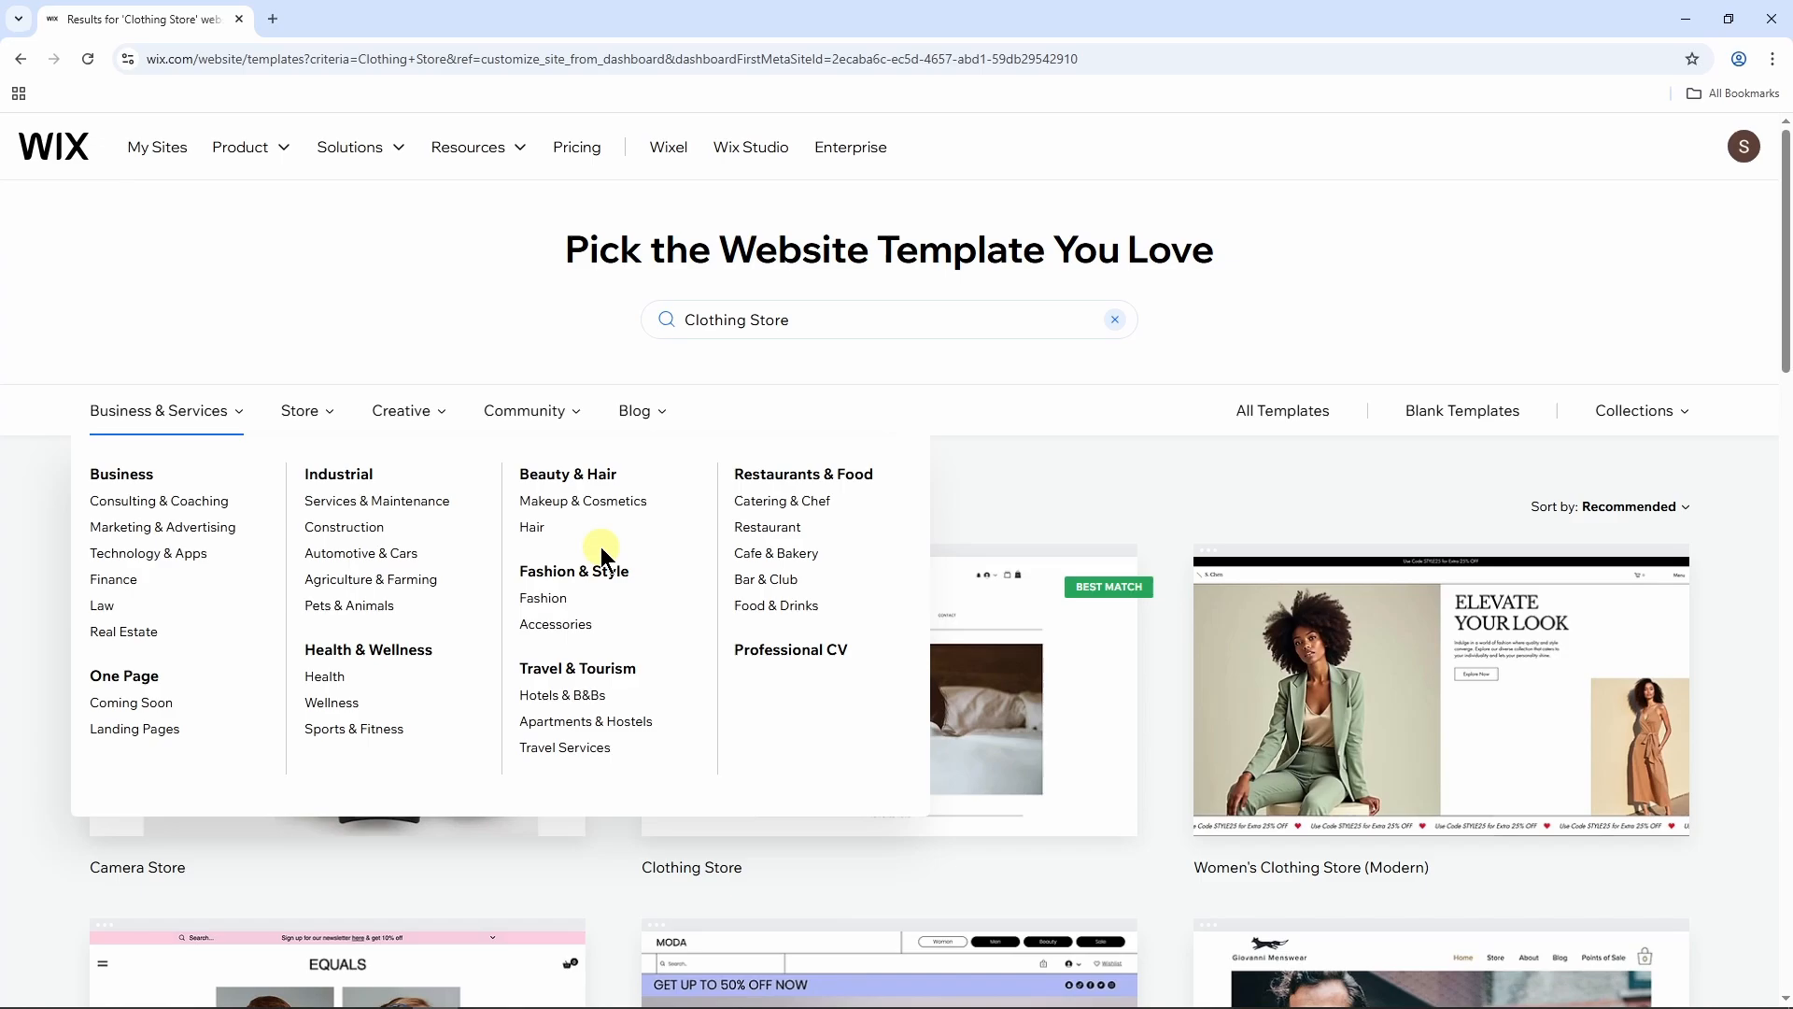
left_click(771, 531)
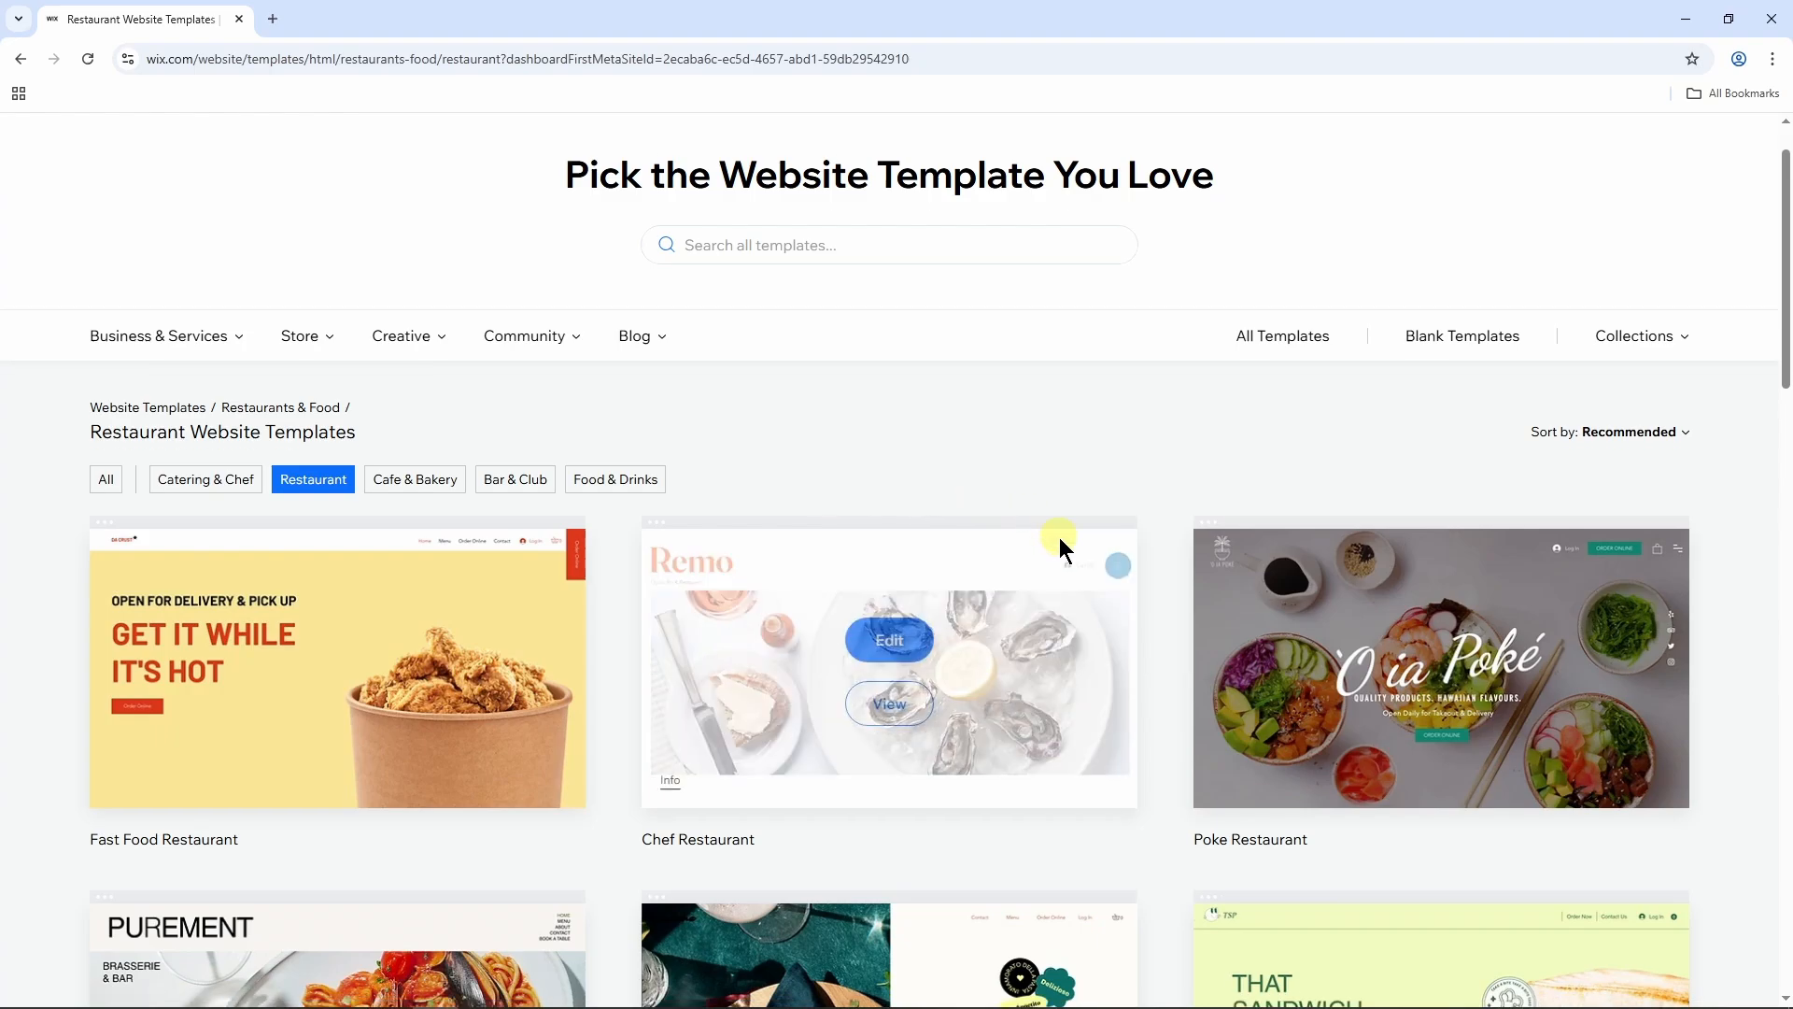
scroll(1123, 619, "down", 10)
scroll(1152, 643, "down", 5)
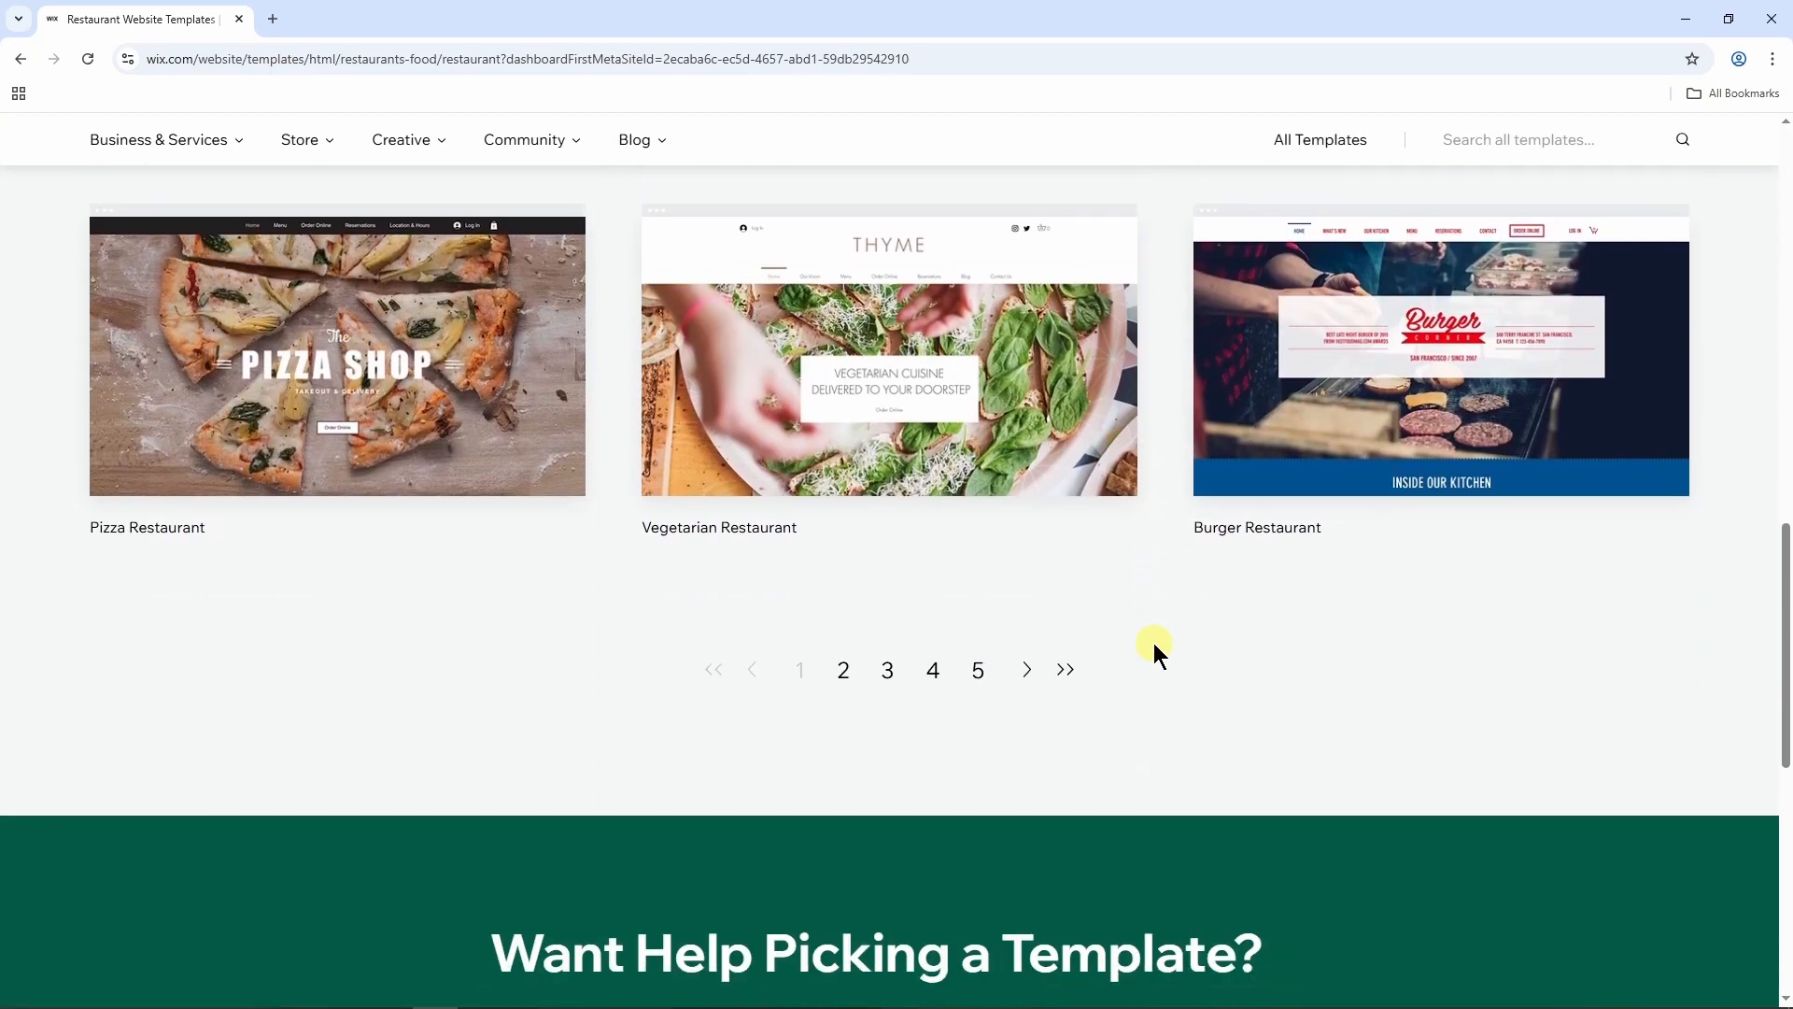
mouse_move(1308, 371)
scroll(1160, 547, "up", 15)
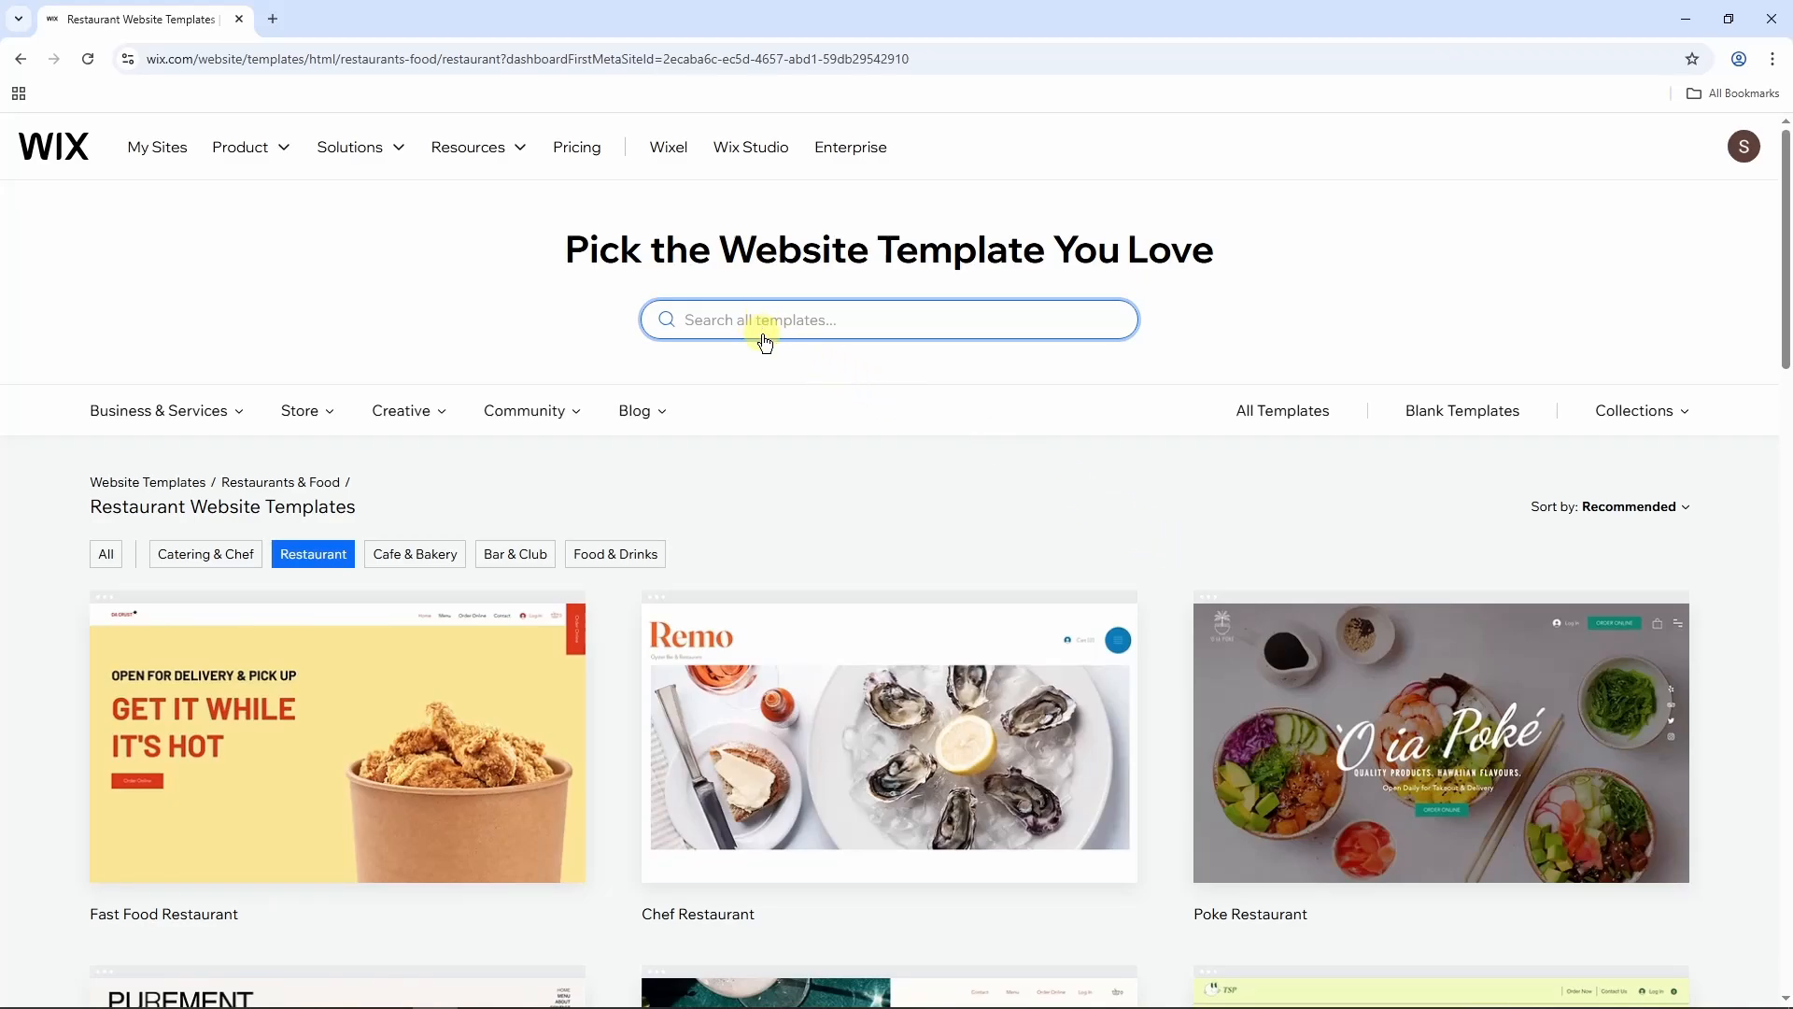
Step: Search the templates for "clothing store" and open a preview of the menswear template headed New Outerwear Collection
type("clothing store")
key("Return")
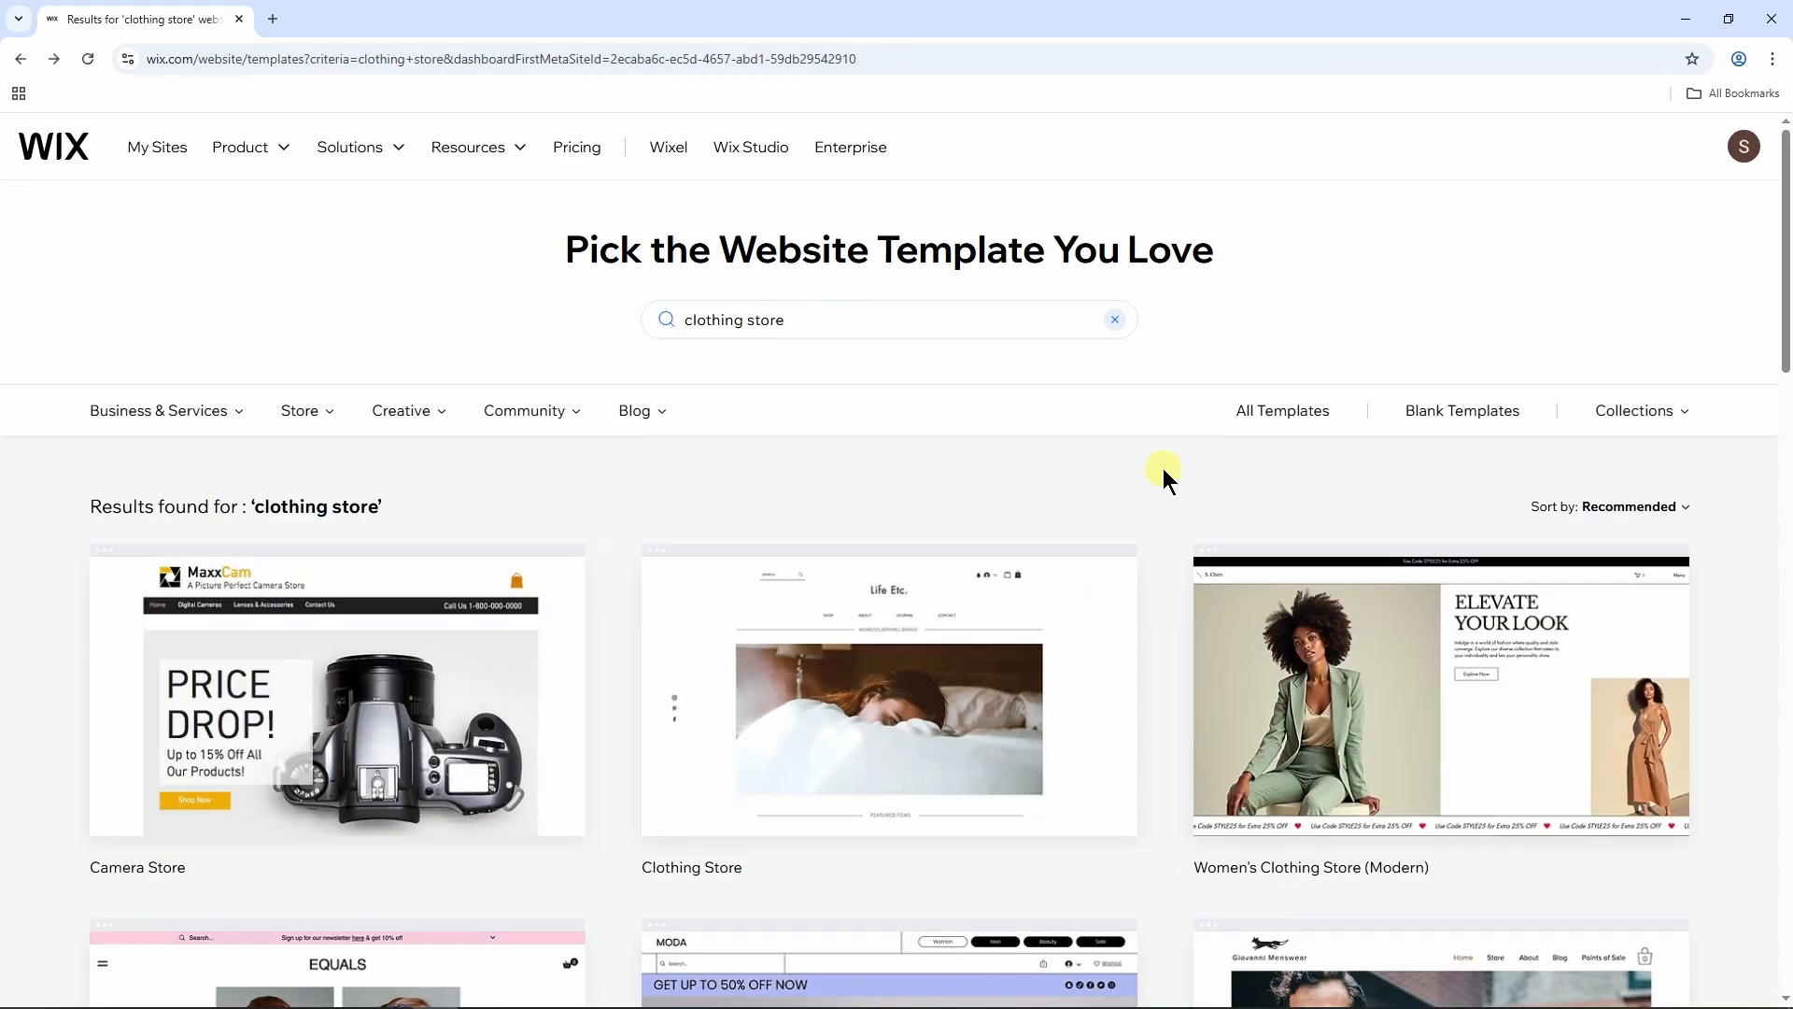
scroll(1162, 467, "down", 5)
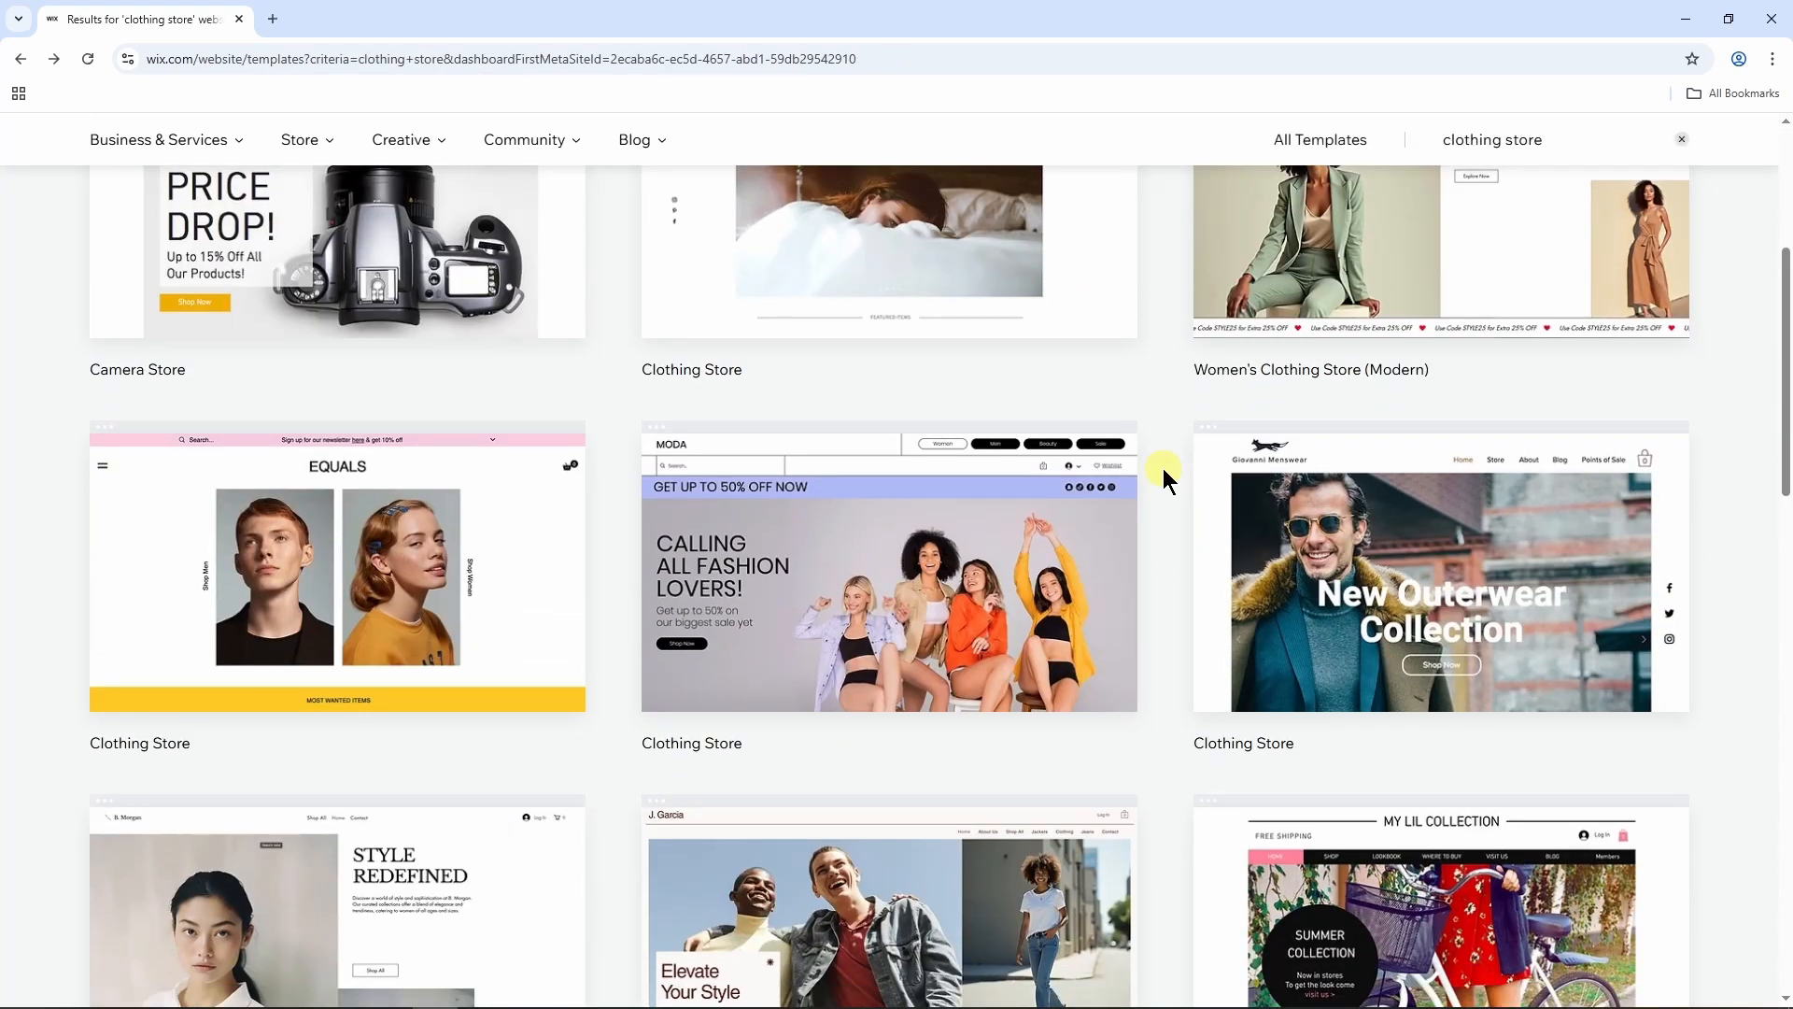
scroll(1162, 468, "down", 3)
scroll(1163, 468, "up", 3)
mouse_move(1370, 586)
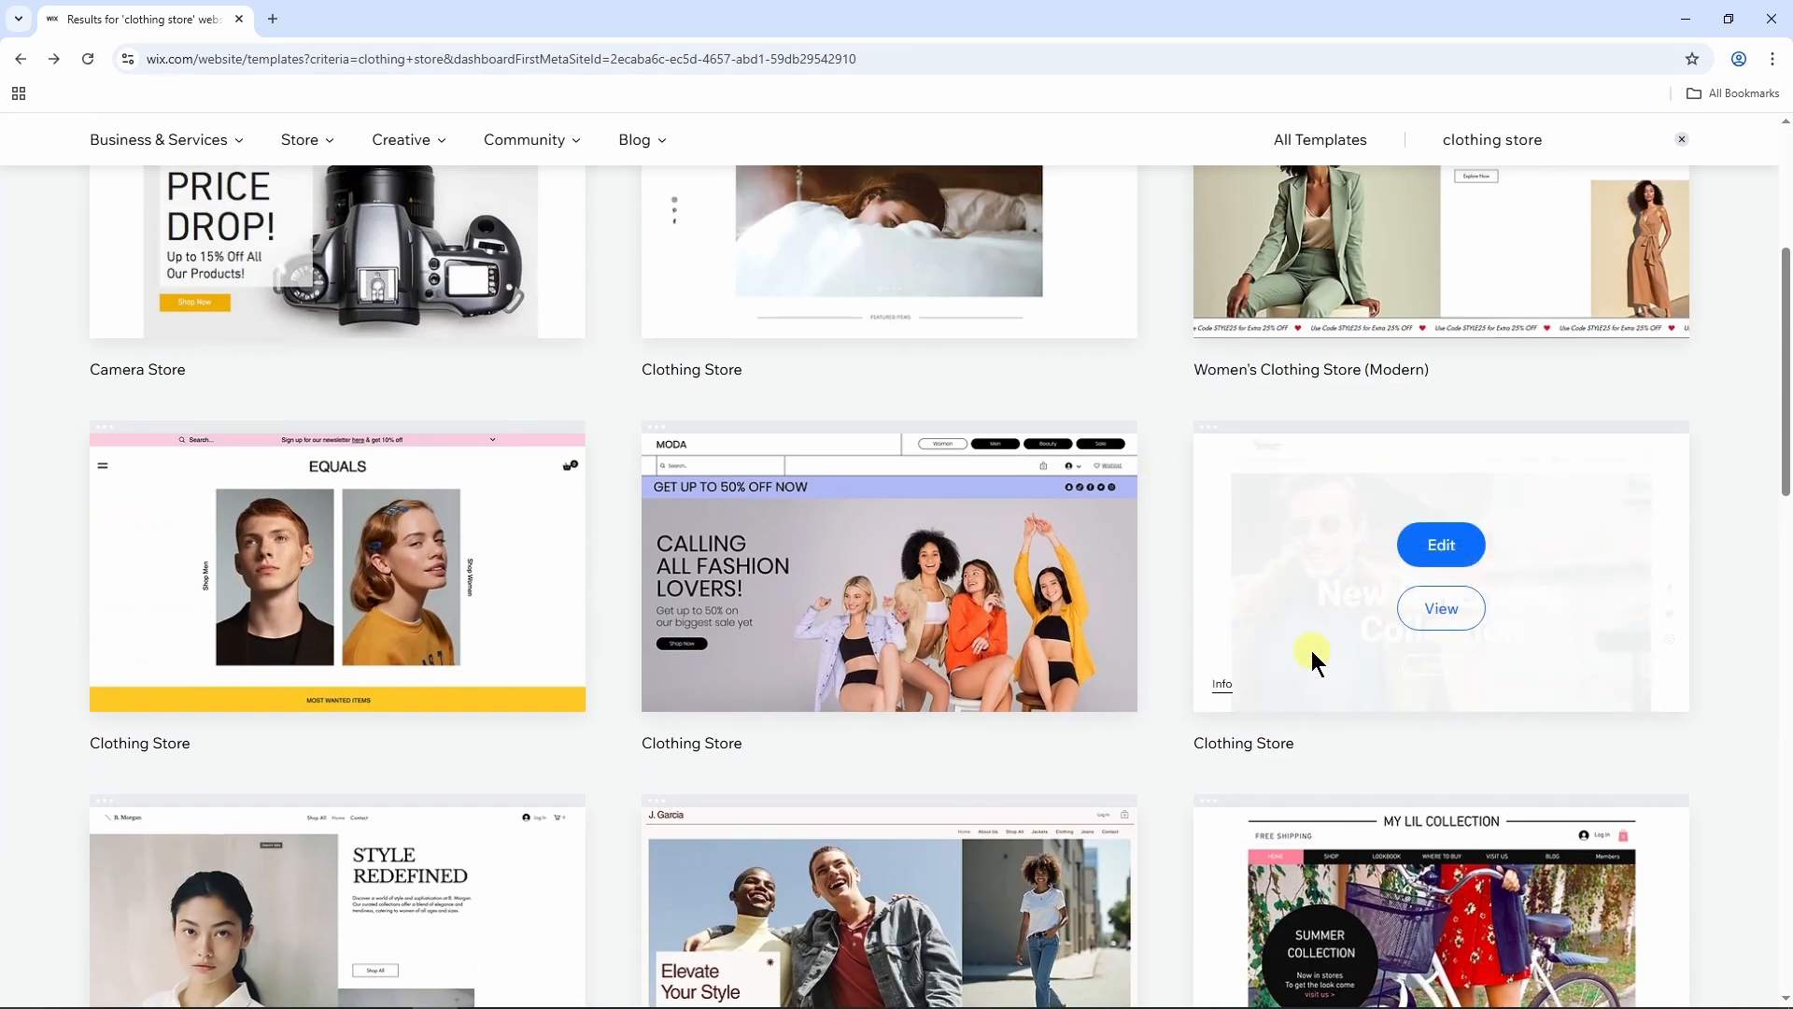
left_click(1443, 609)
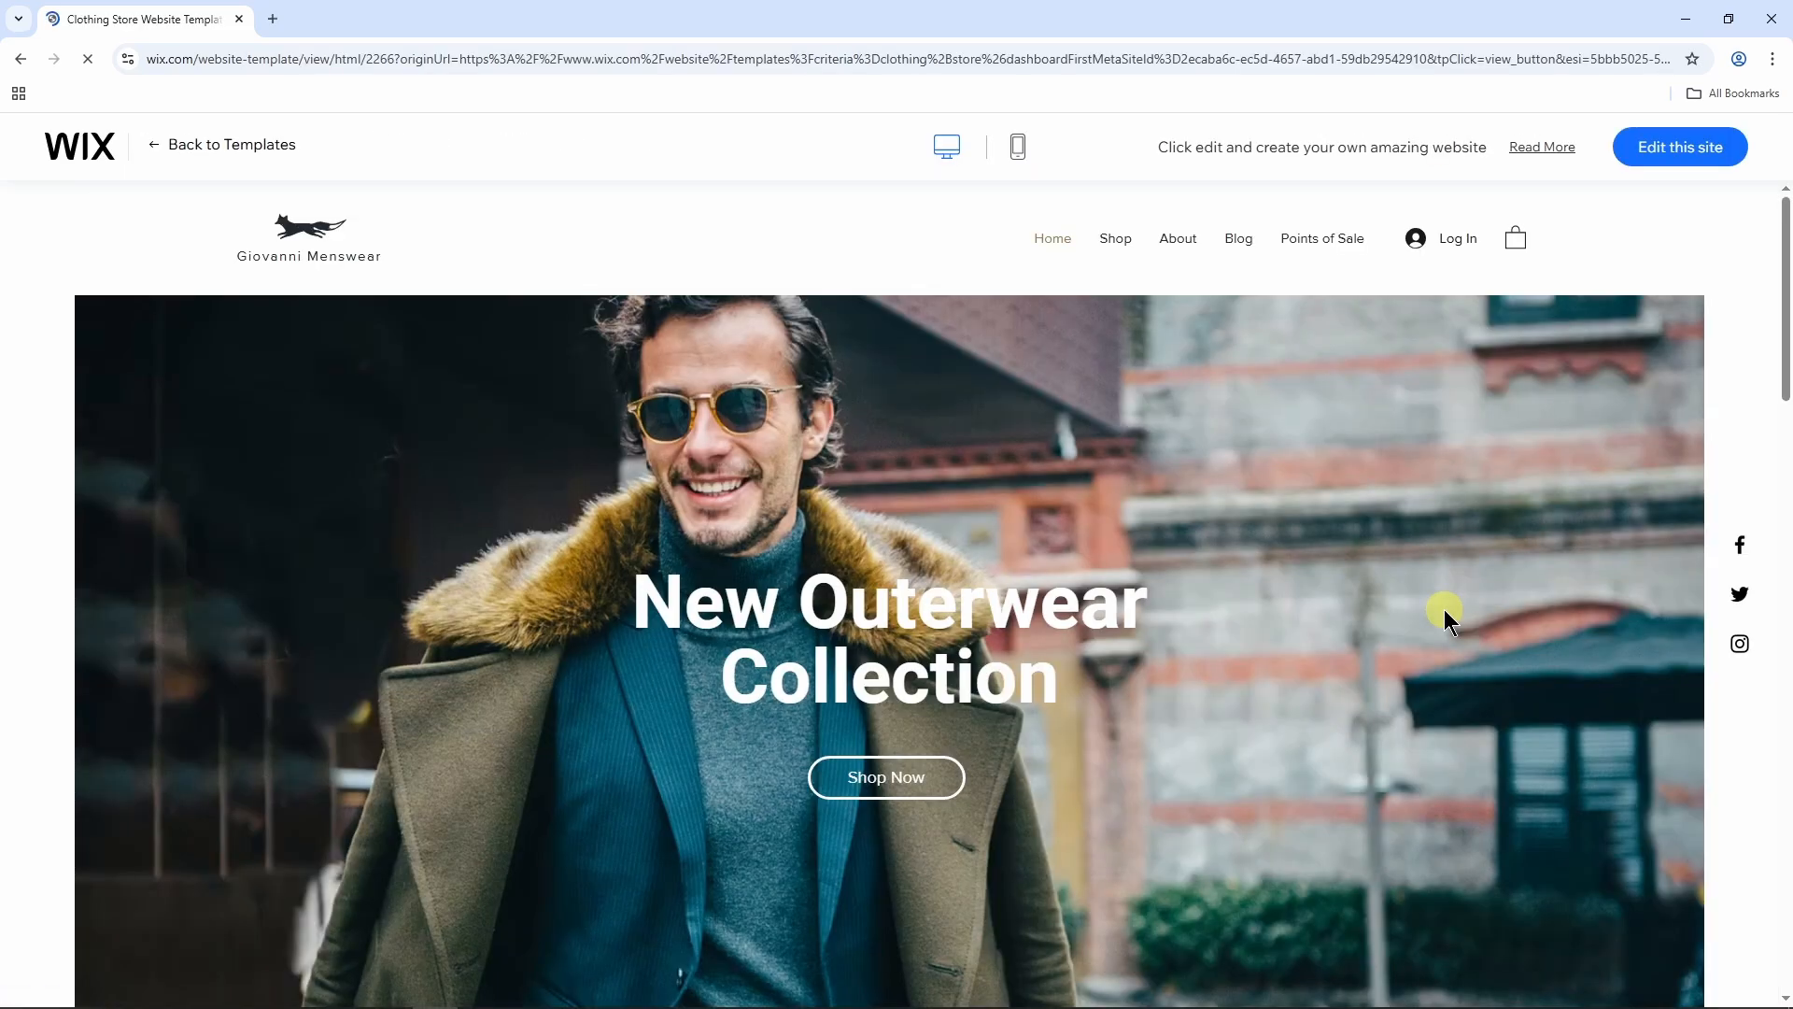
Step: Examine the menswear template's home page in both the desktop and the mobile preview
scroll(1198, 526, "down", 5)
scroll(1195, 536, "down", 5)
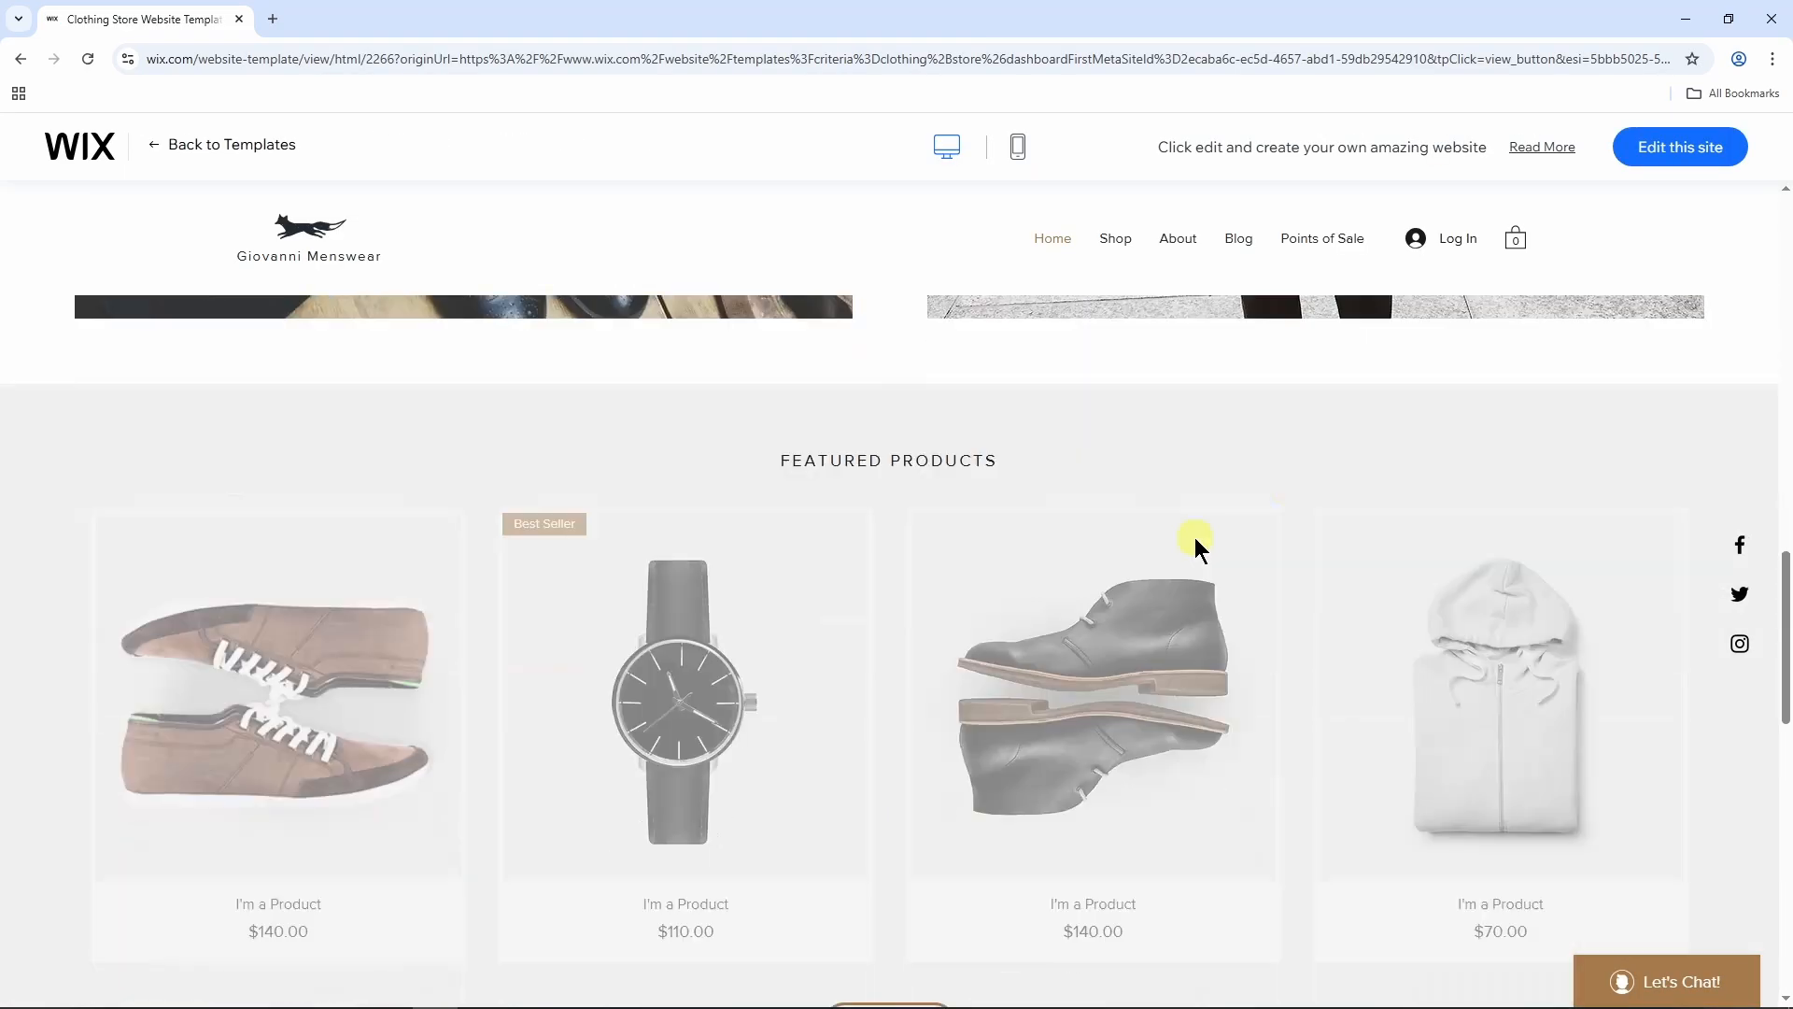
scroll(1194, 539, "up", 10)
scroll(1193, 540, "up", 2)
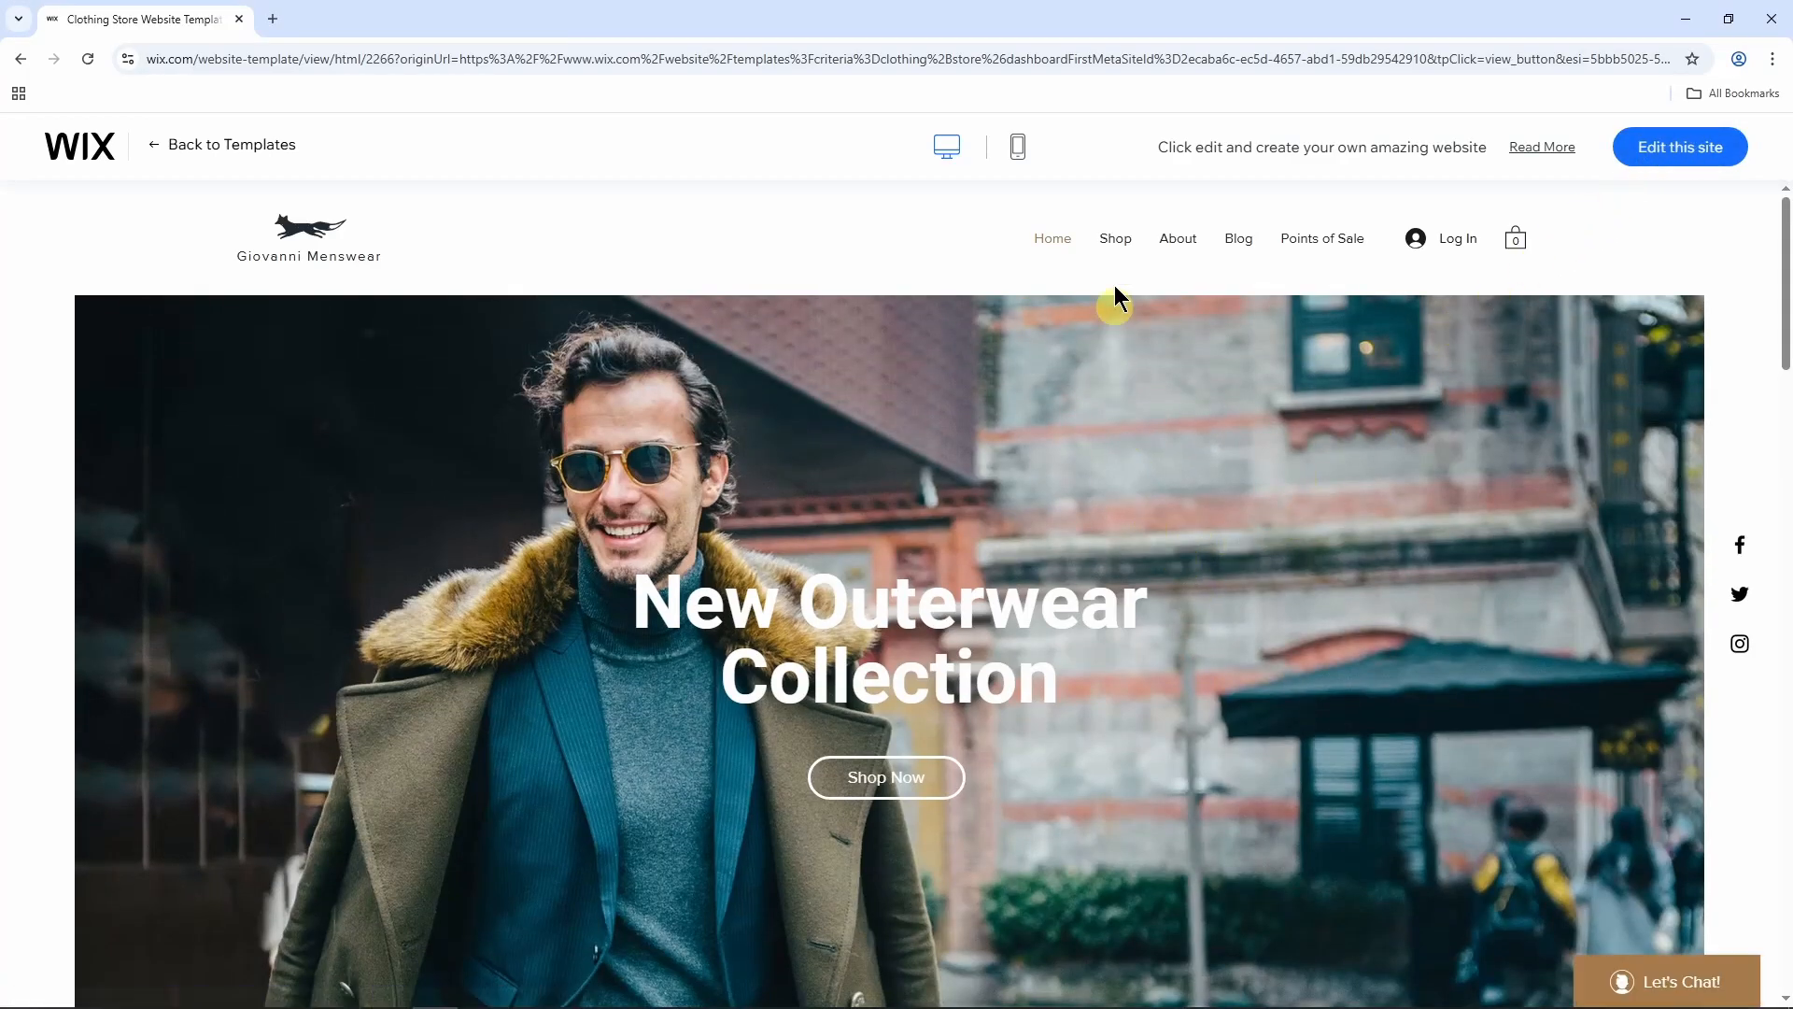
left_click(1017, 150)
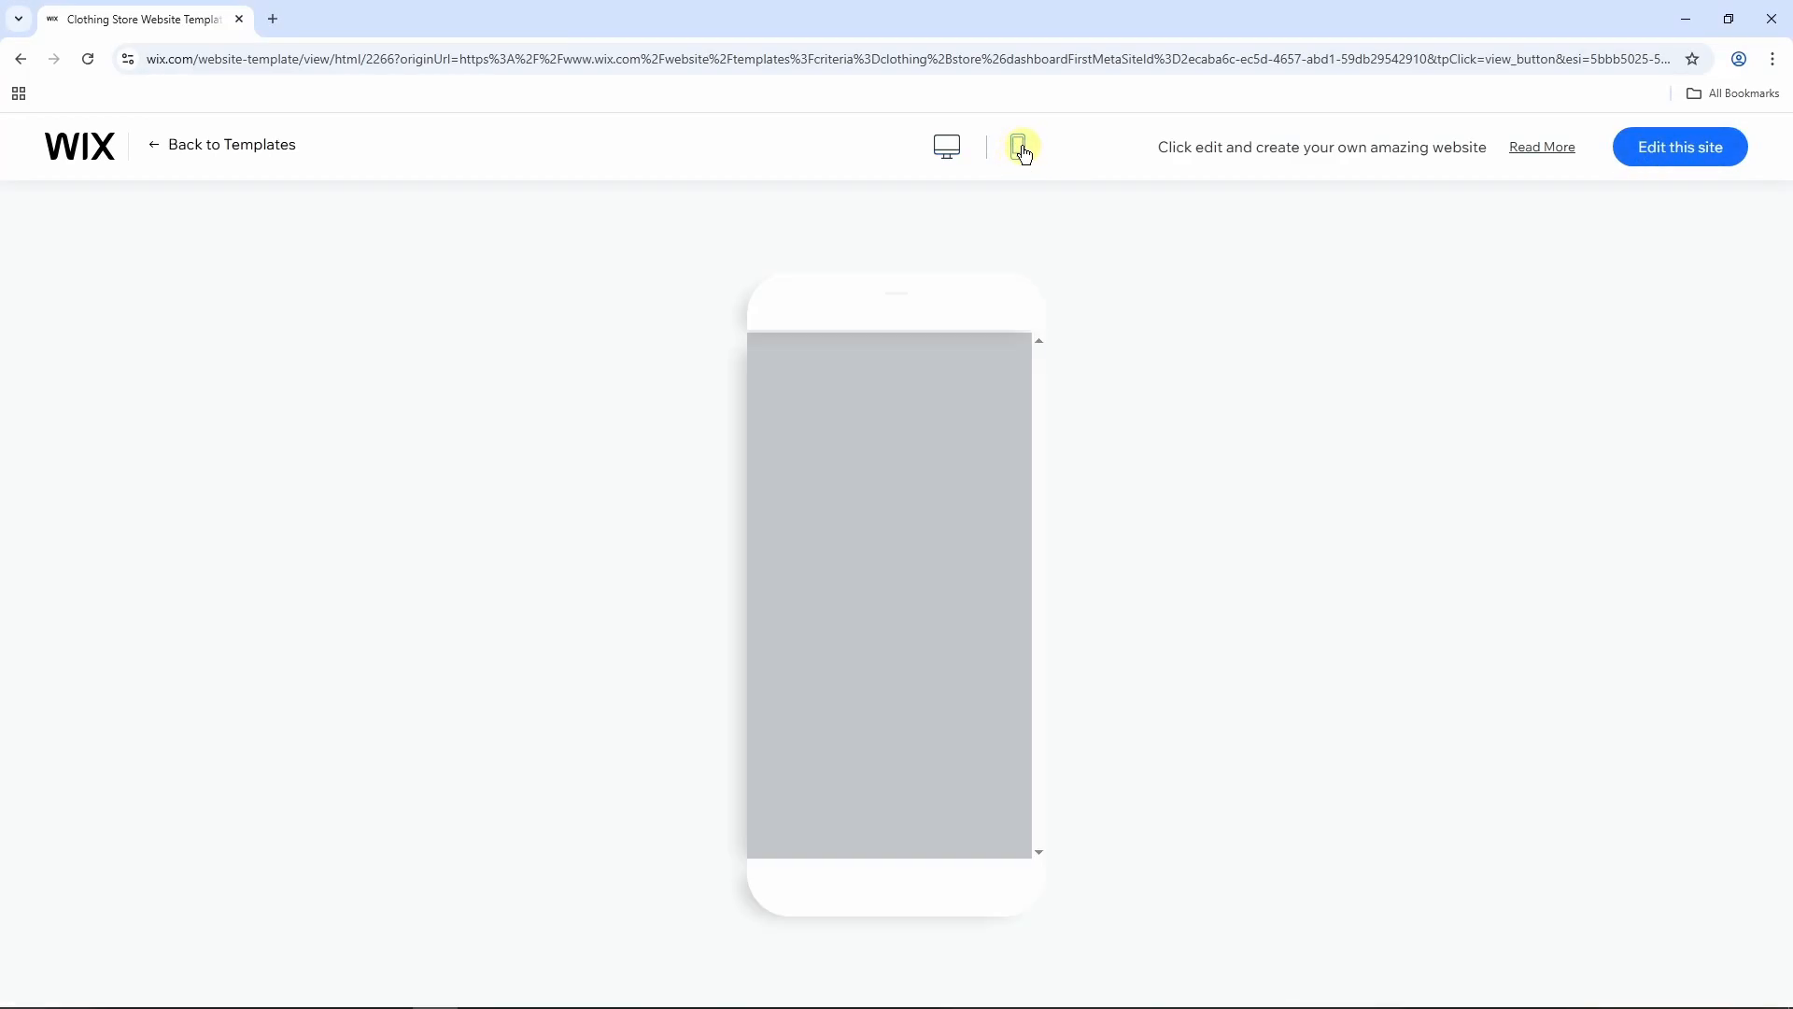
scroll(939, 469, "down", 8)
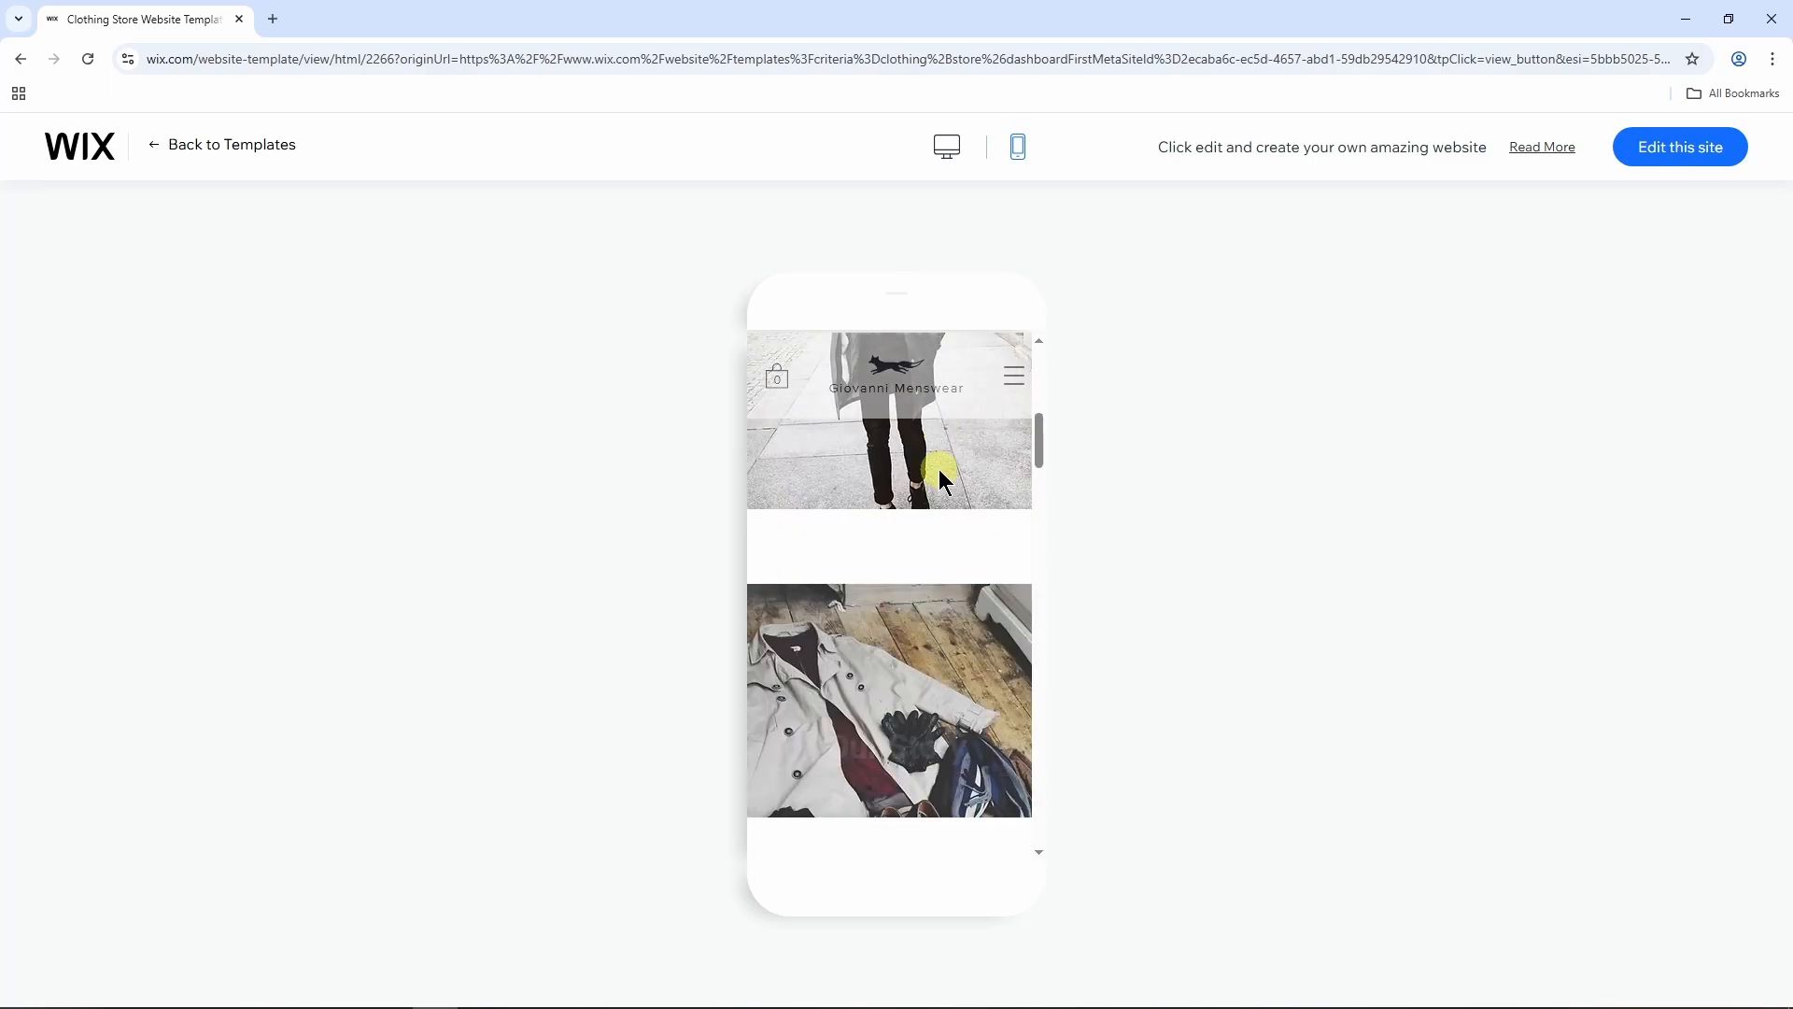
scroll(938, 509, "down", 3)
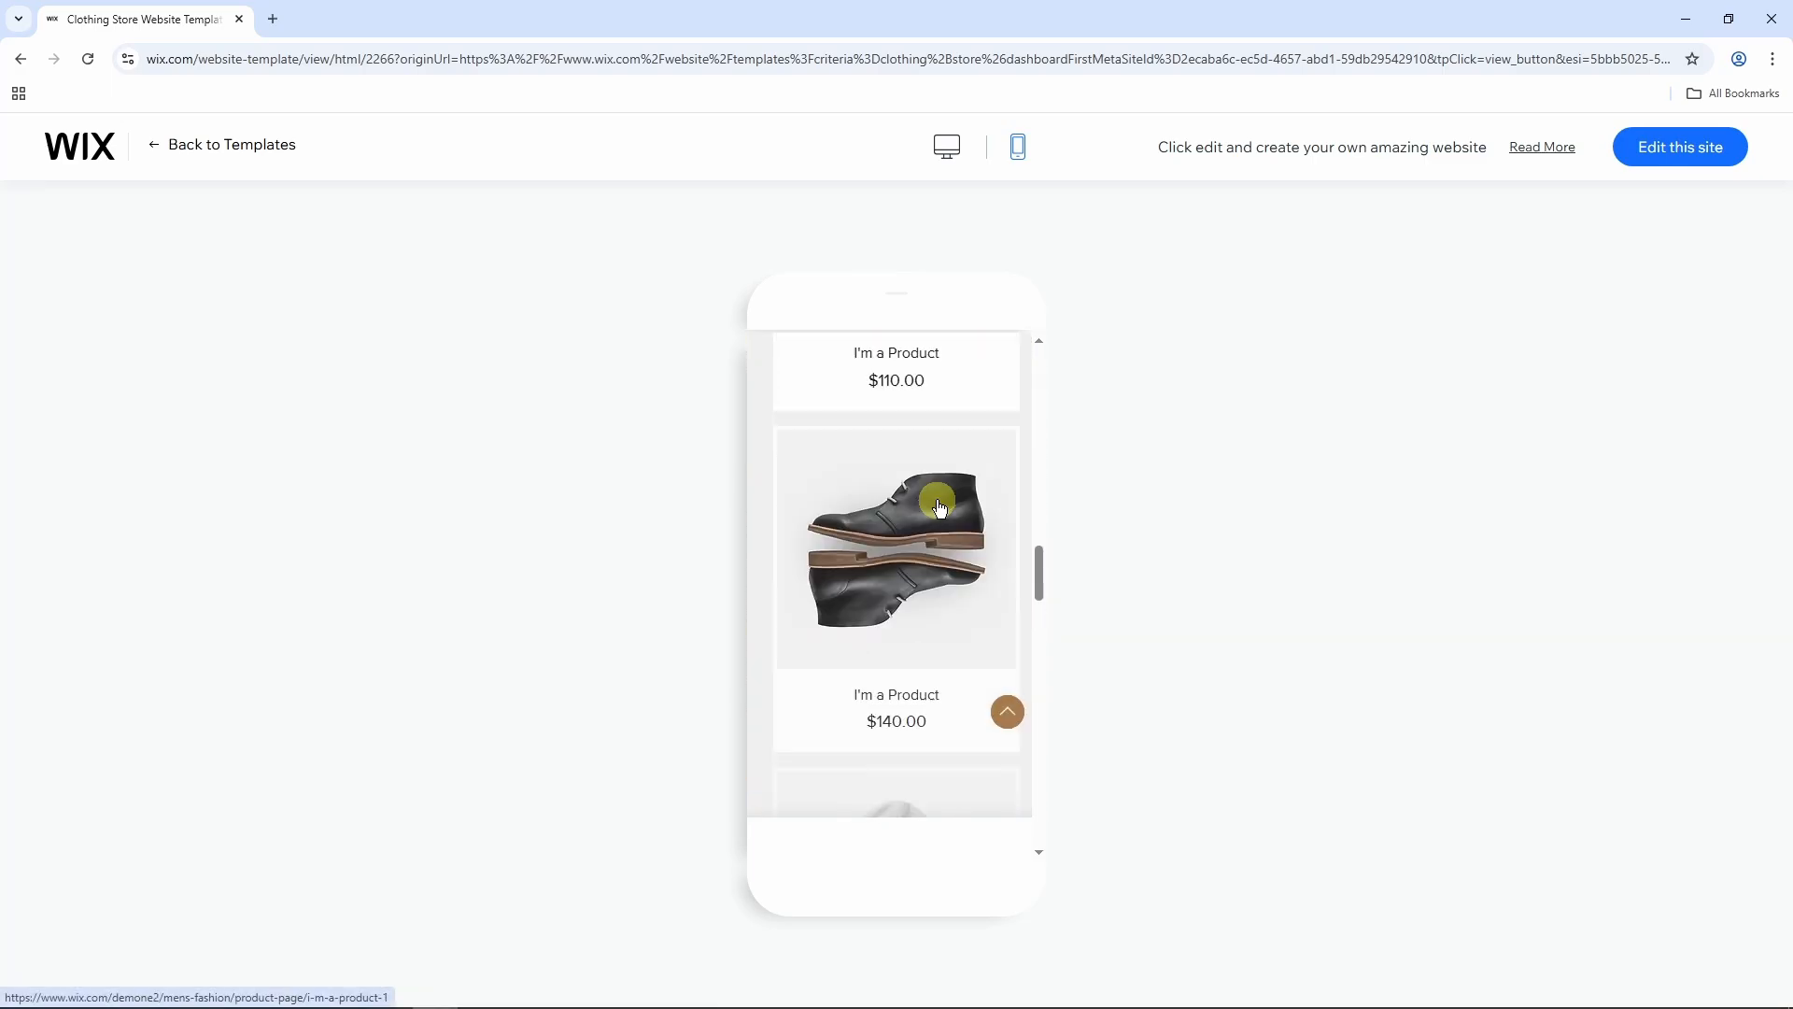
scroll(941, 509, "up", 10)
scroll(941, 509, "up", 2)
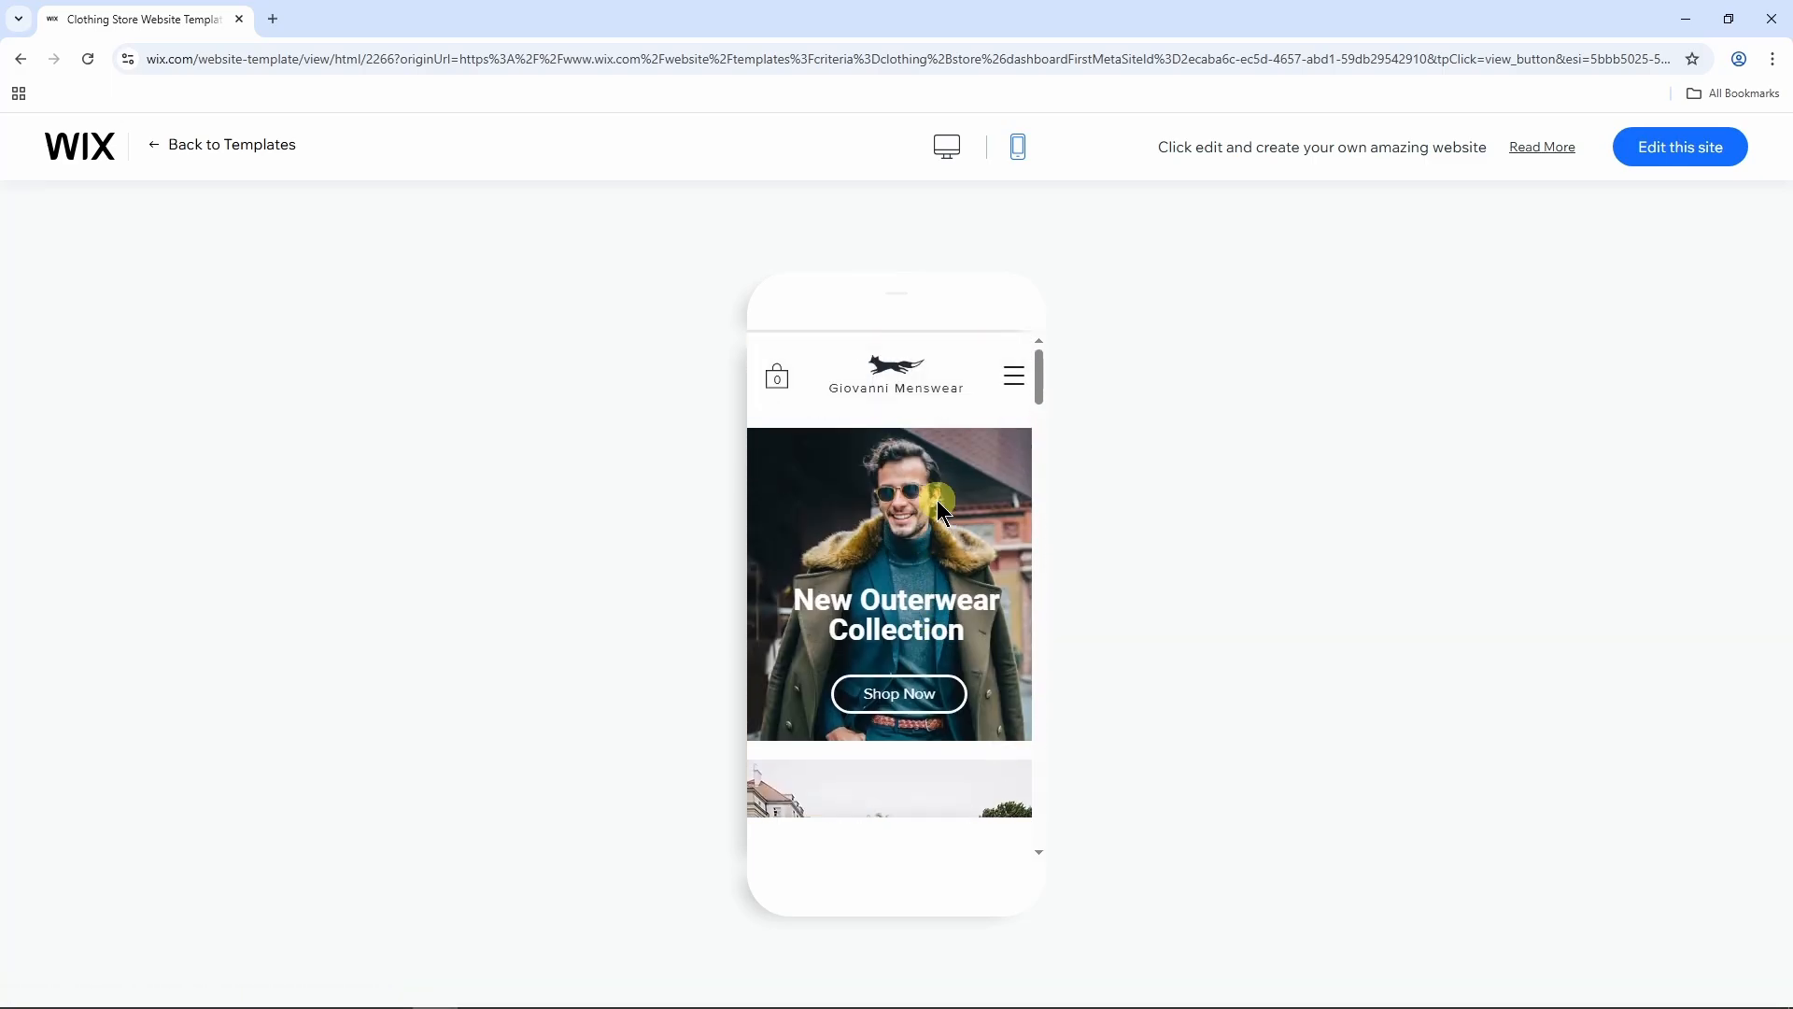
Step: Start editing the site with the previewed menswear template and dismiss the editor's introductory tool overlay
left_click(1669, 152)
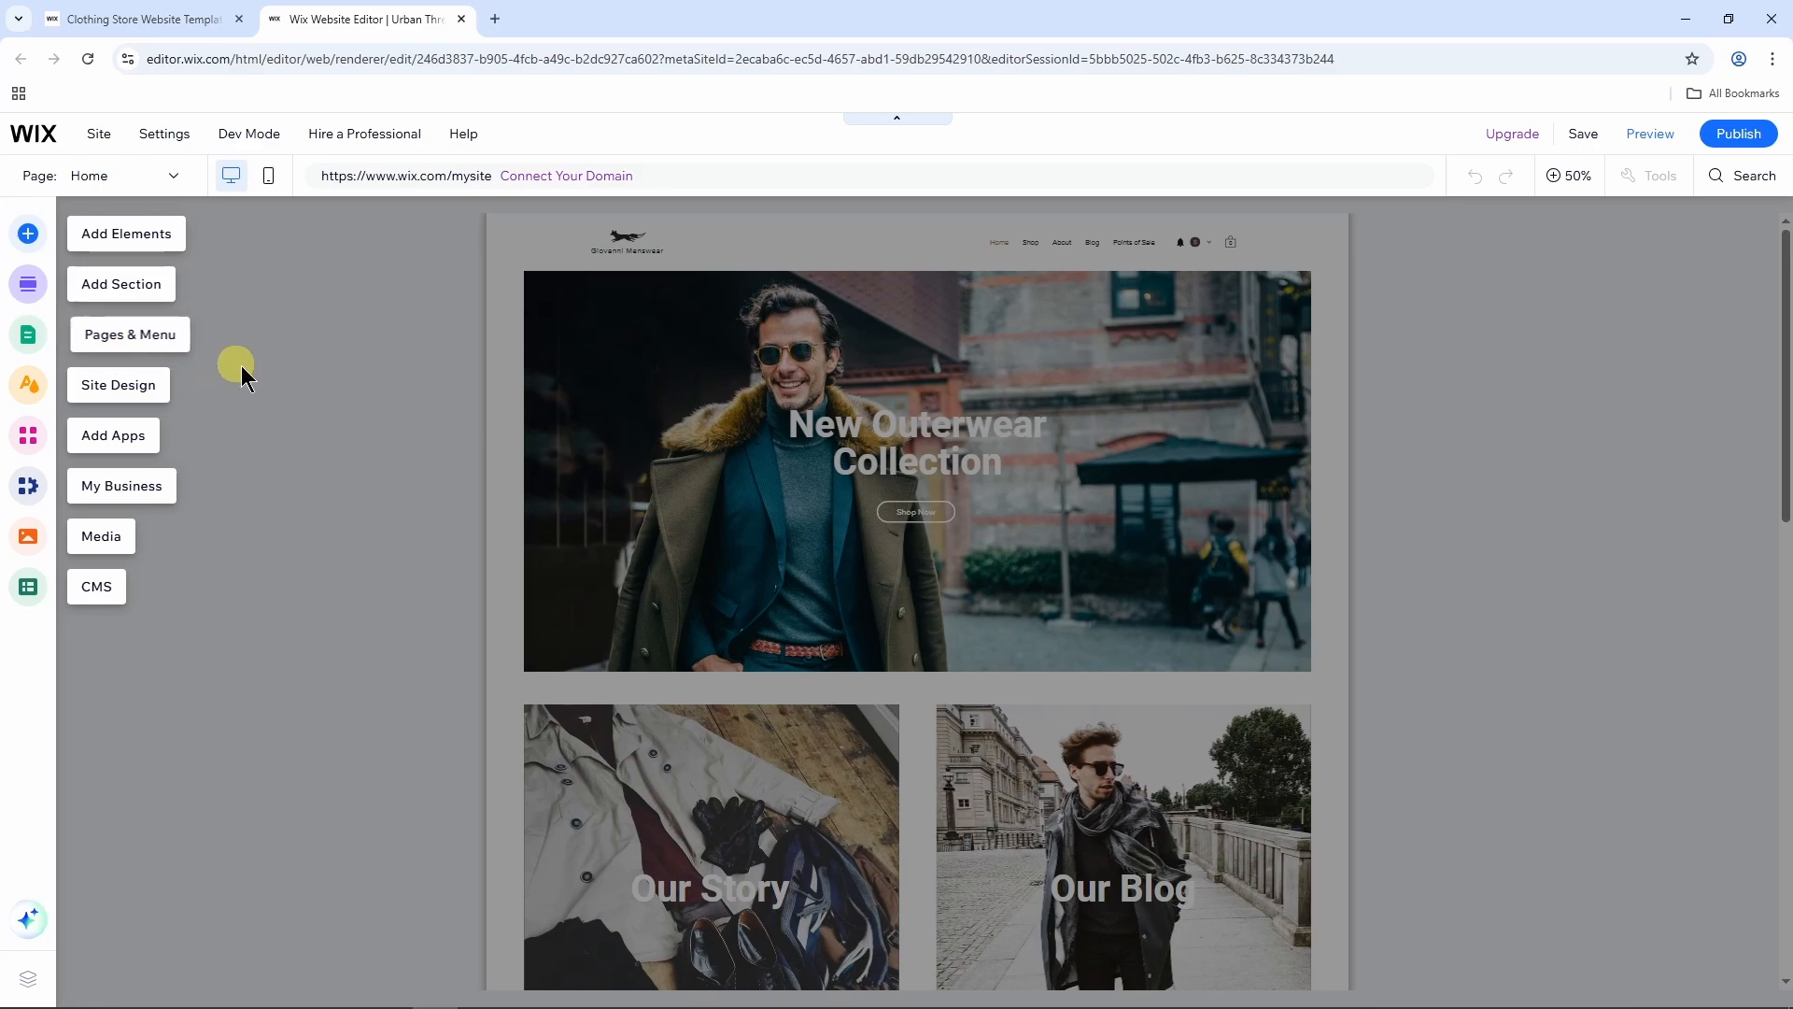
left_click(418, 402)
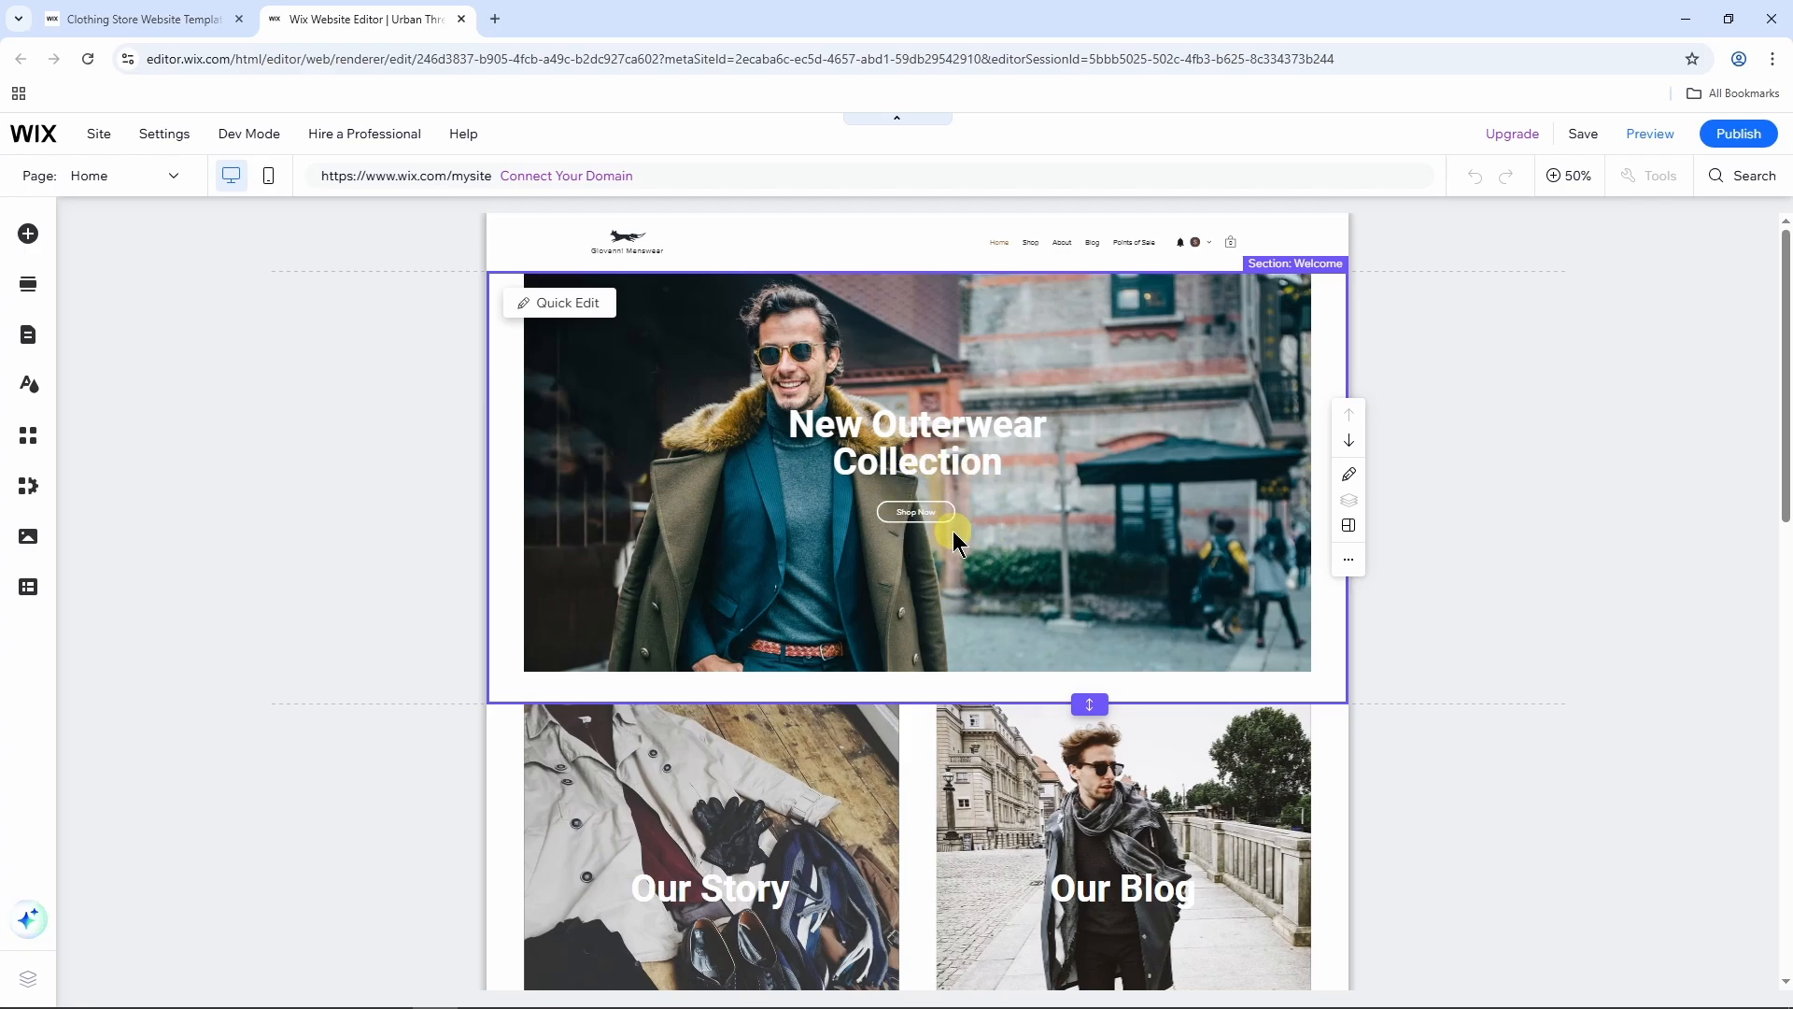
Step: Replace the New Outerwear Collection headline on the home page with URBAN THREAD, one word per line
left_click(954, 433)
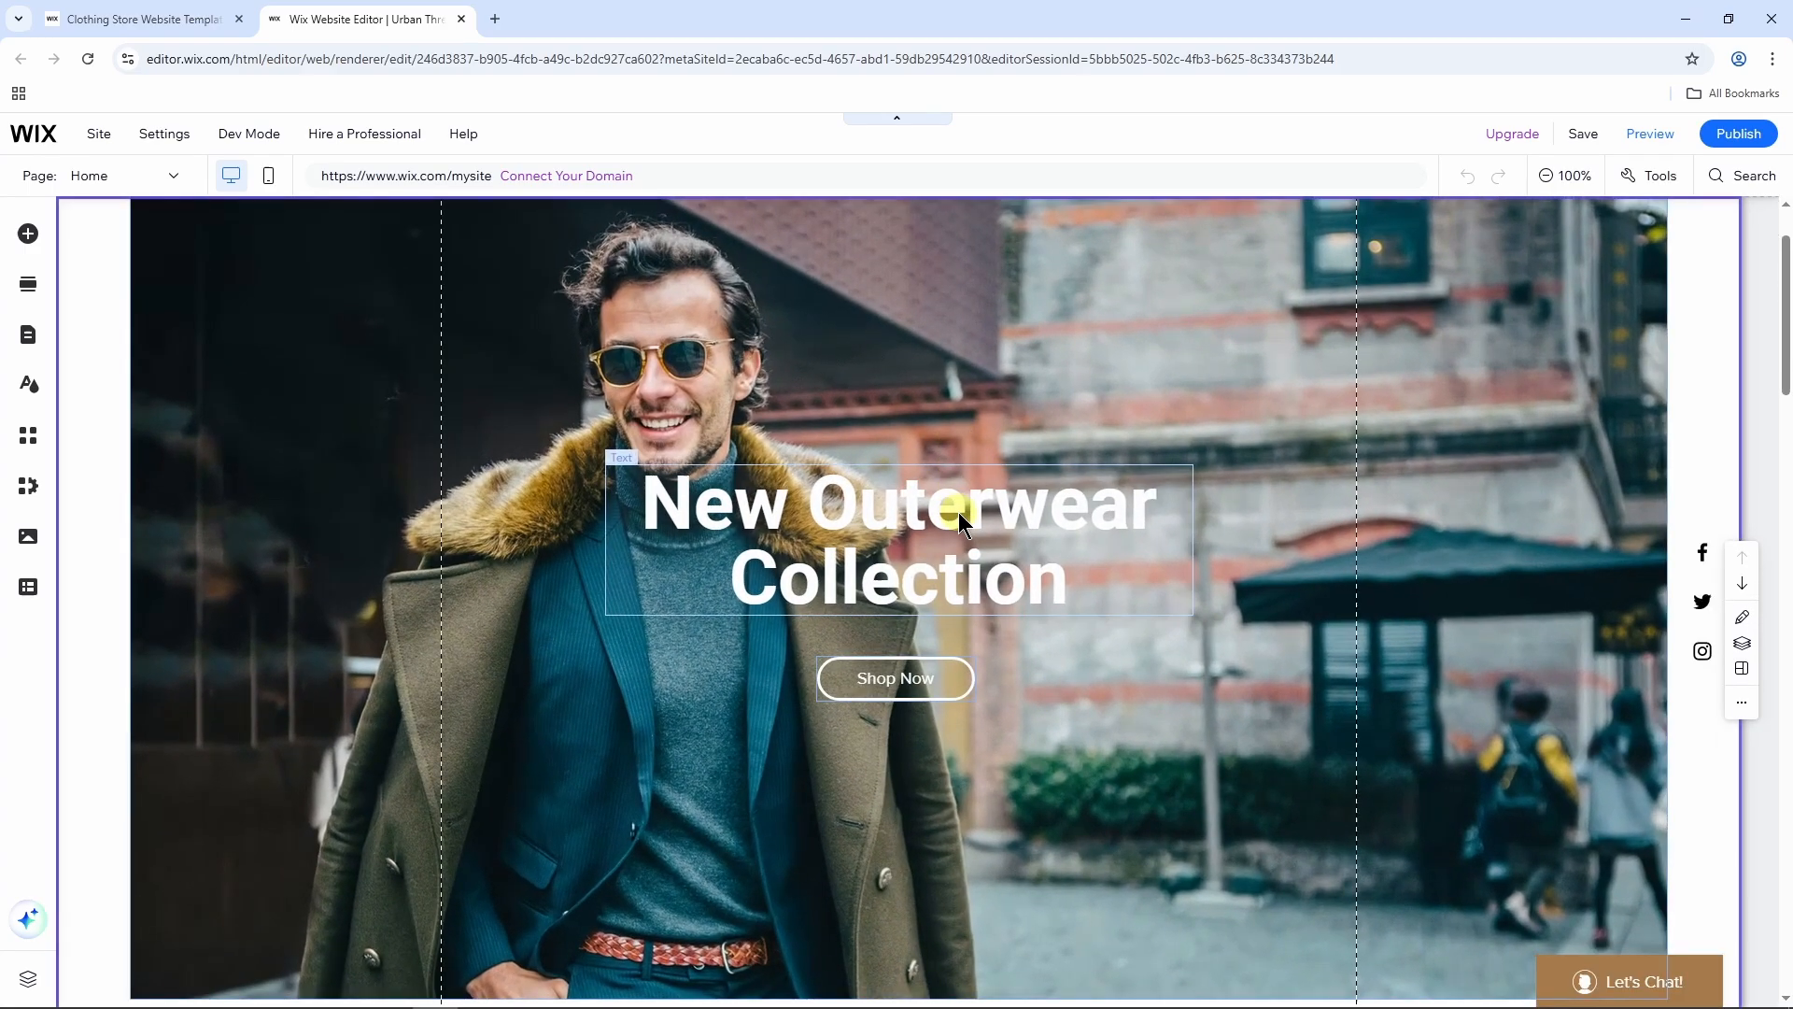
double_click(958, 511)
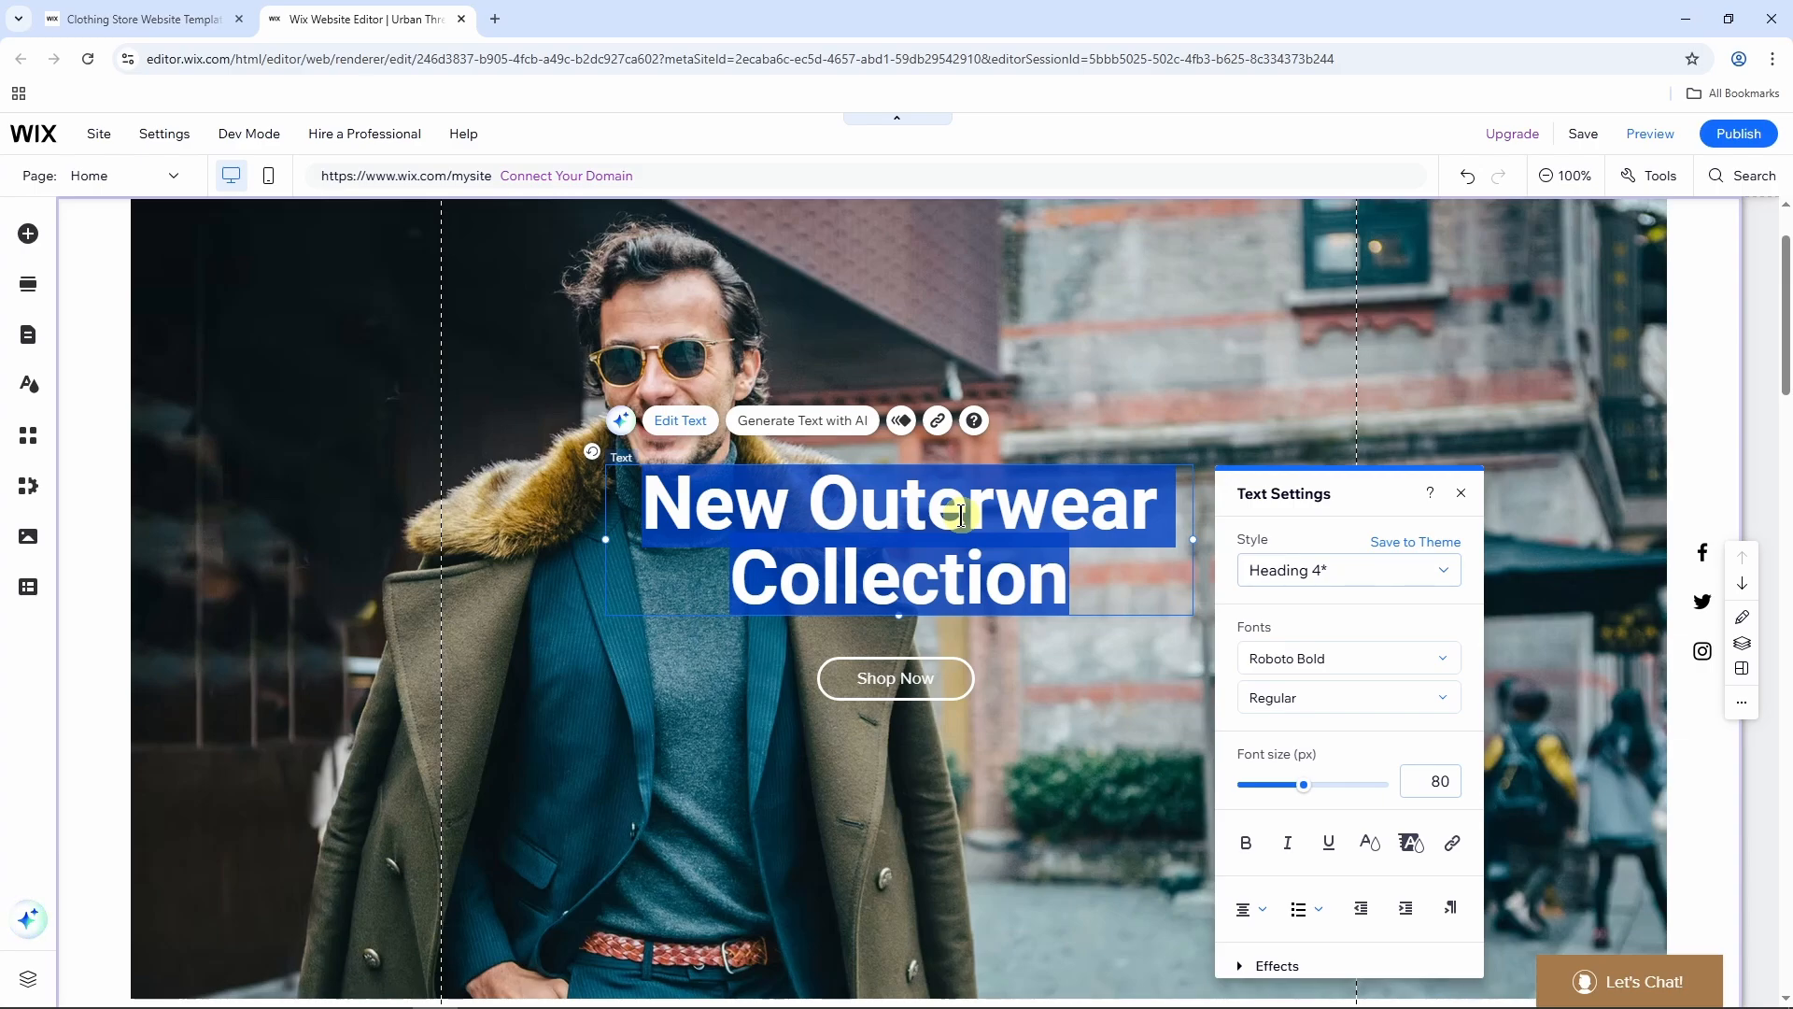
type("UB")
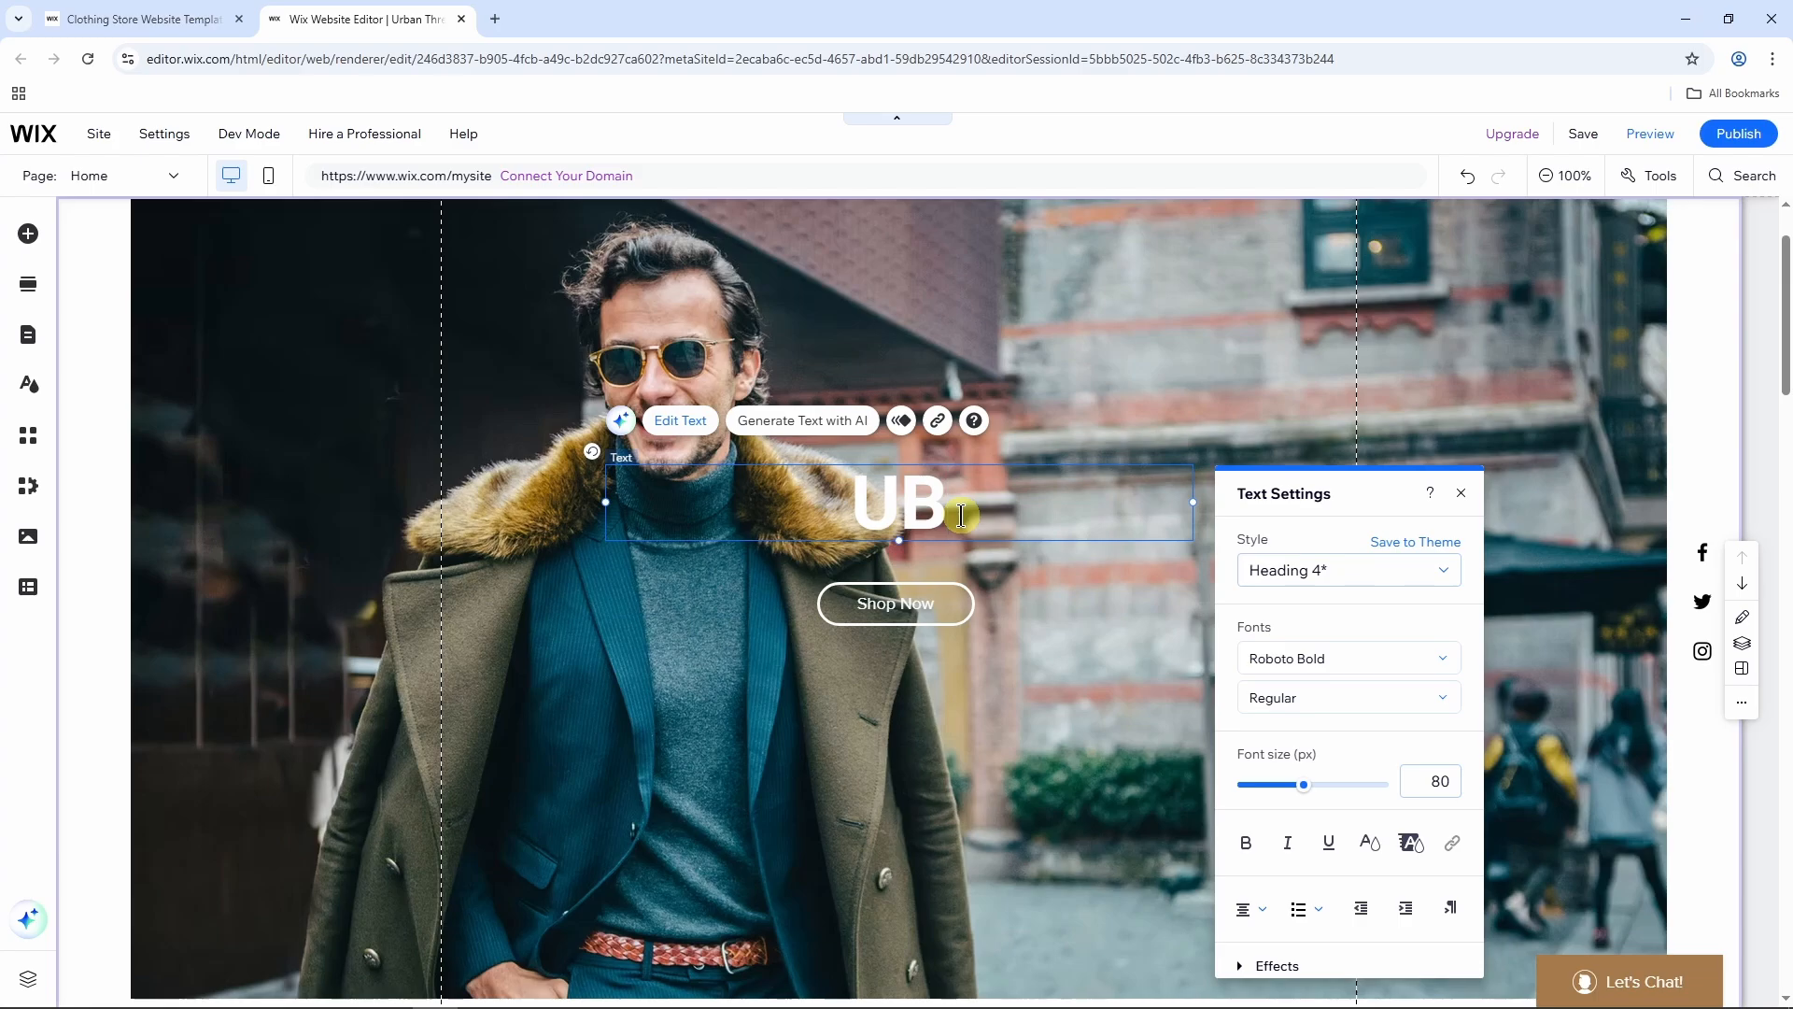
key("BackSpace")
type("RBAN")
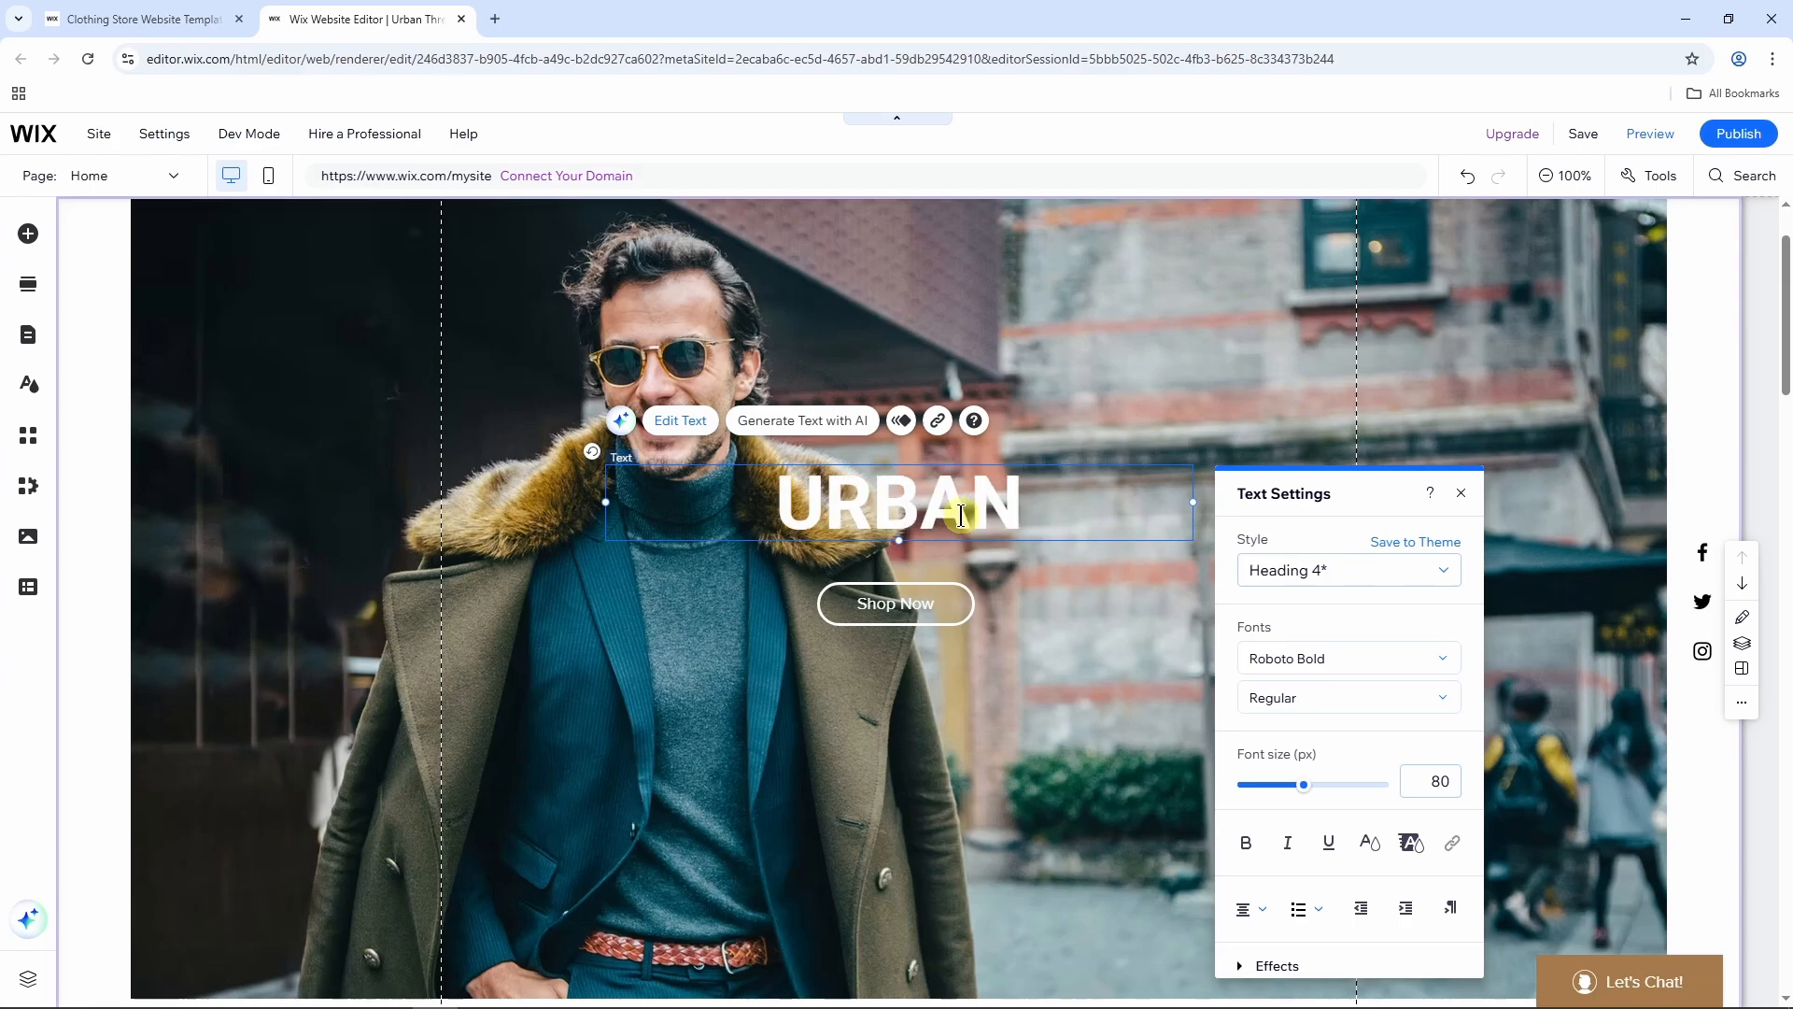
key("Return")
type("THREAD")
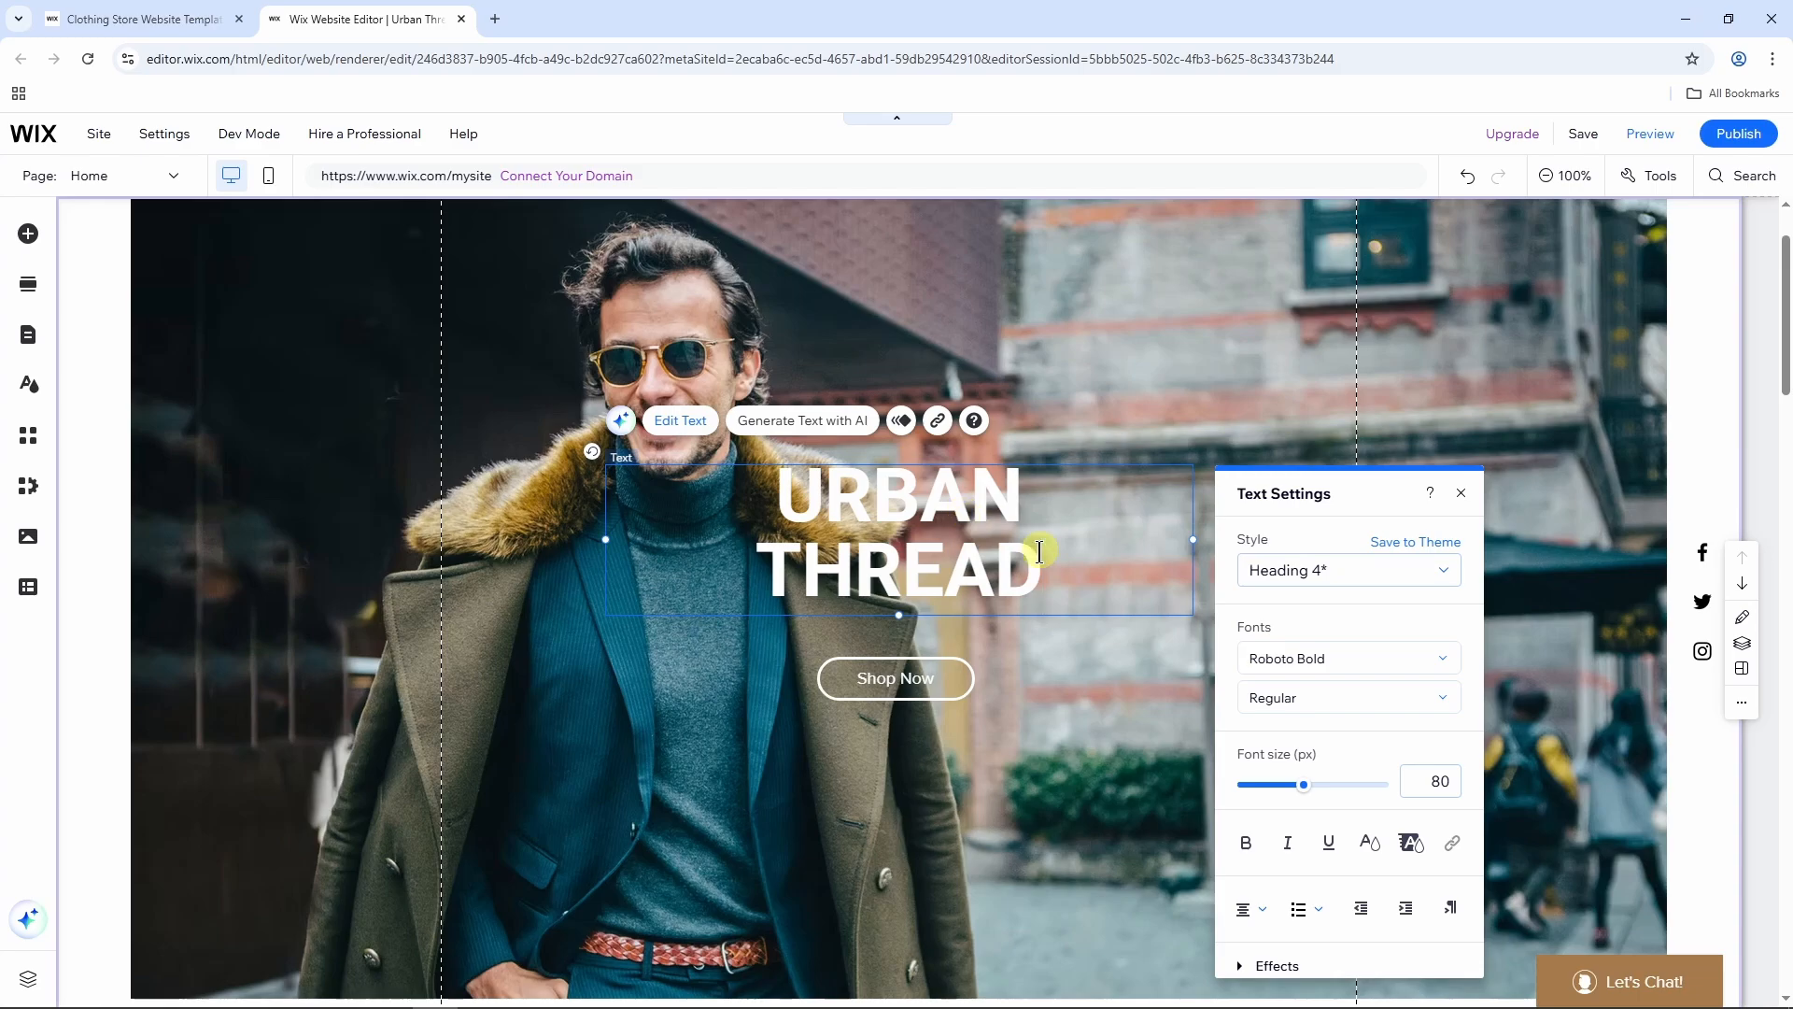
Step: Color the whole URBAN THREAD headline with the custom yellow #FFD300 and close its text settings
left_click_drag(1030, 568, 748, 488)
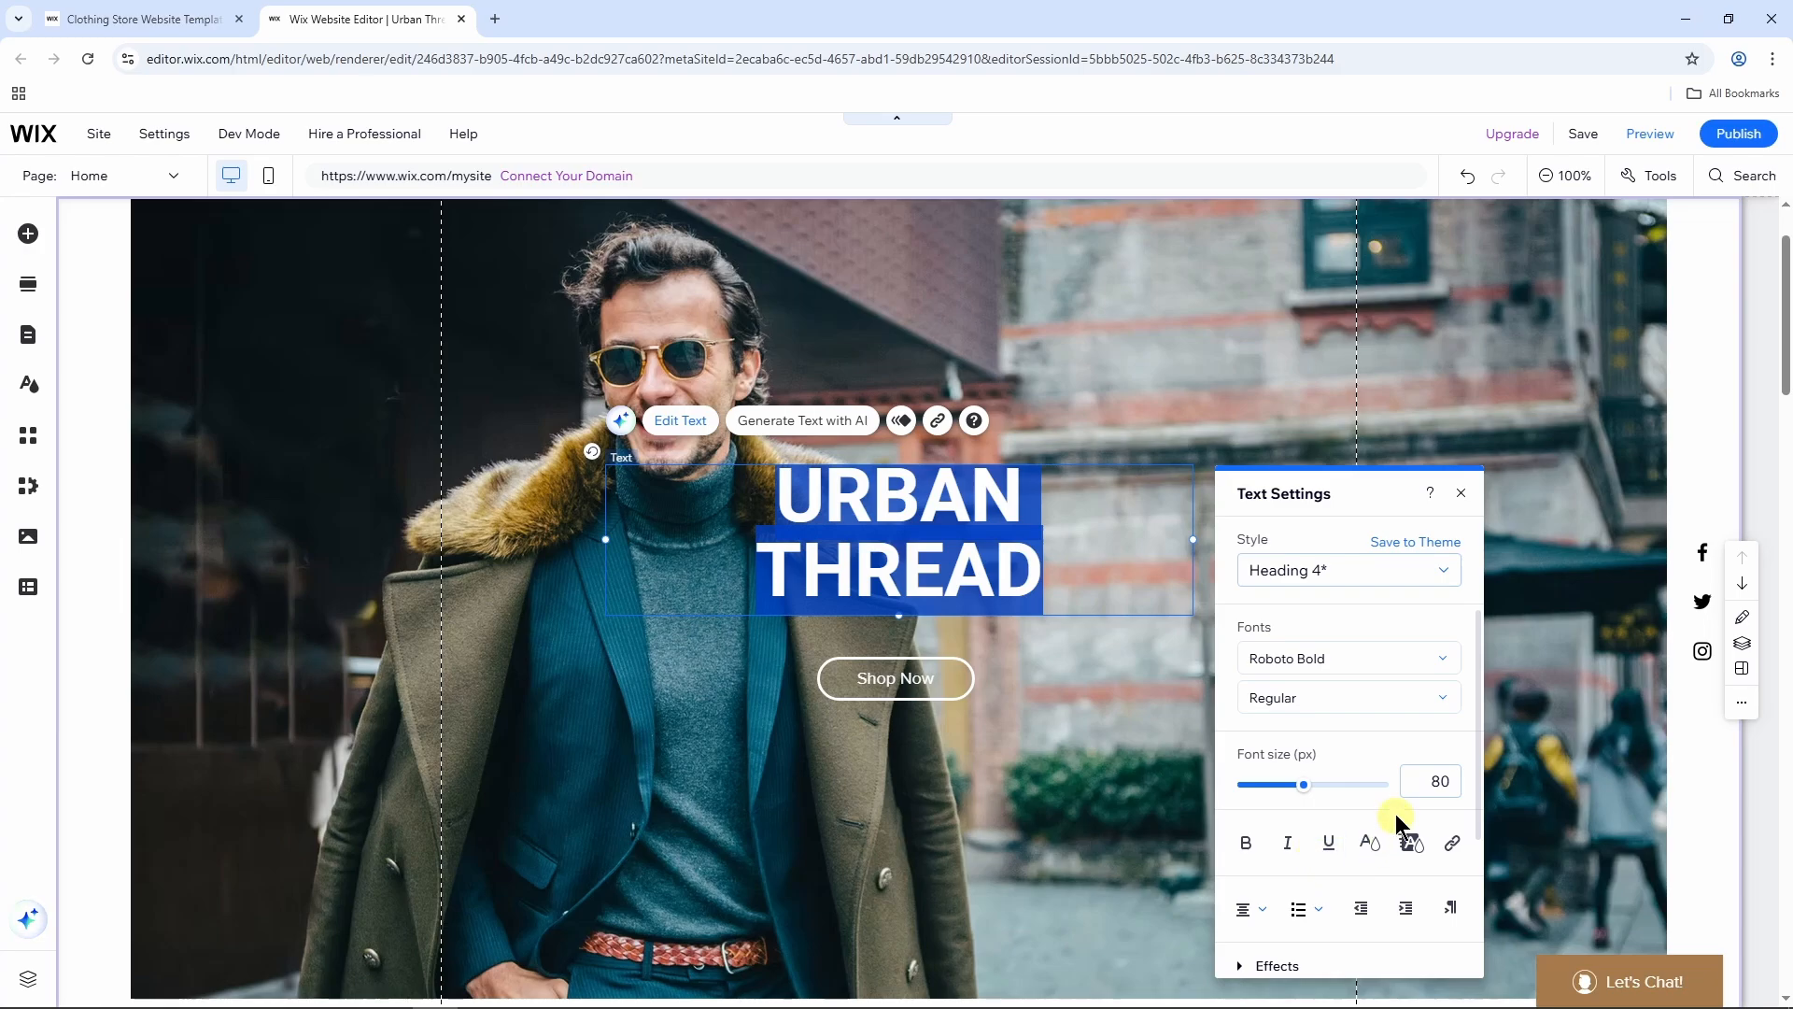
left_click(1372, 843)
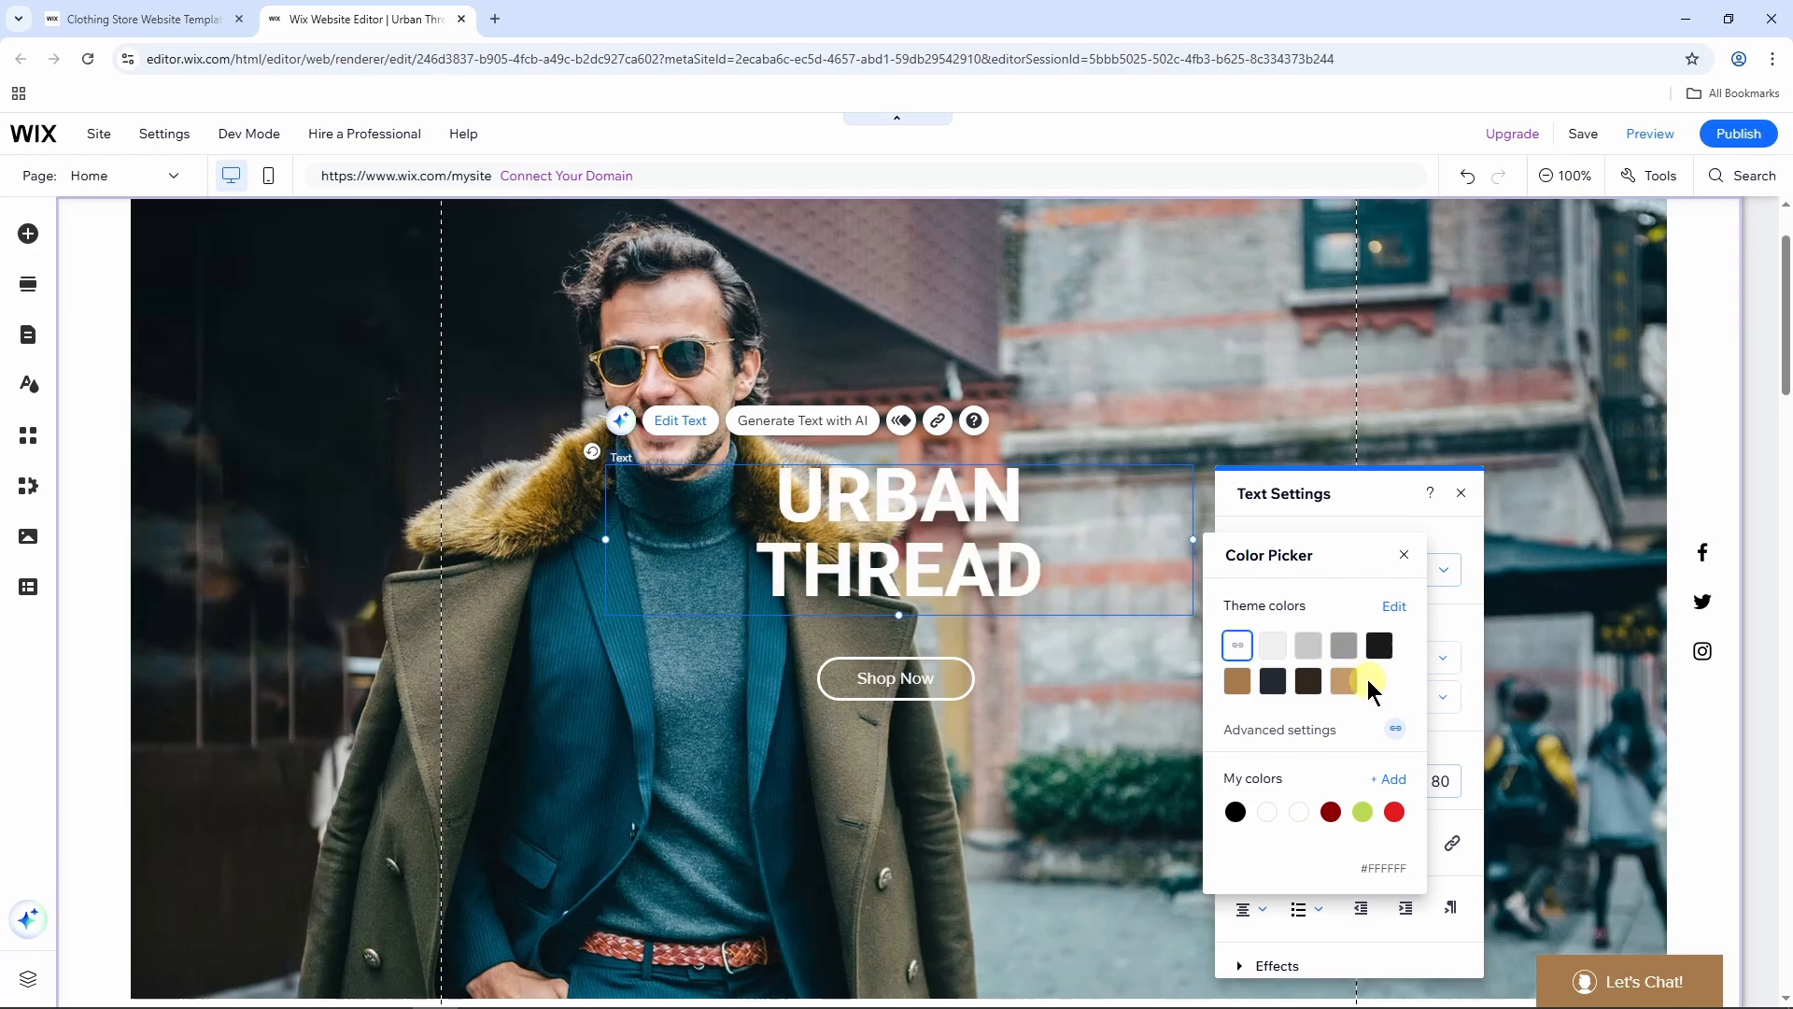
left_click(1392, 786)
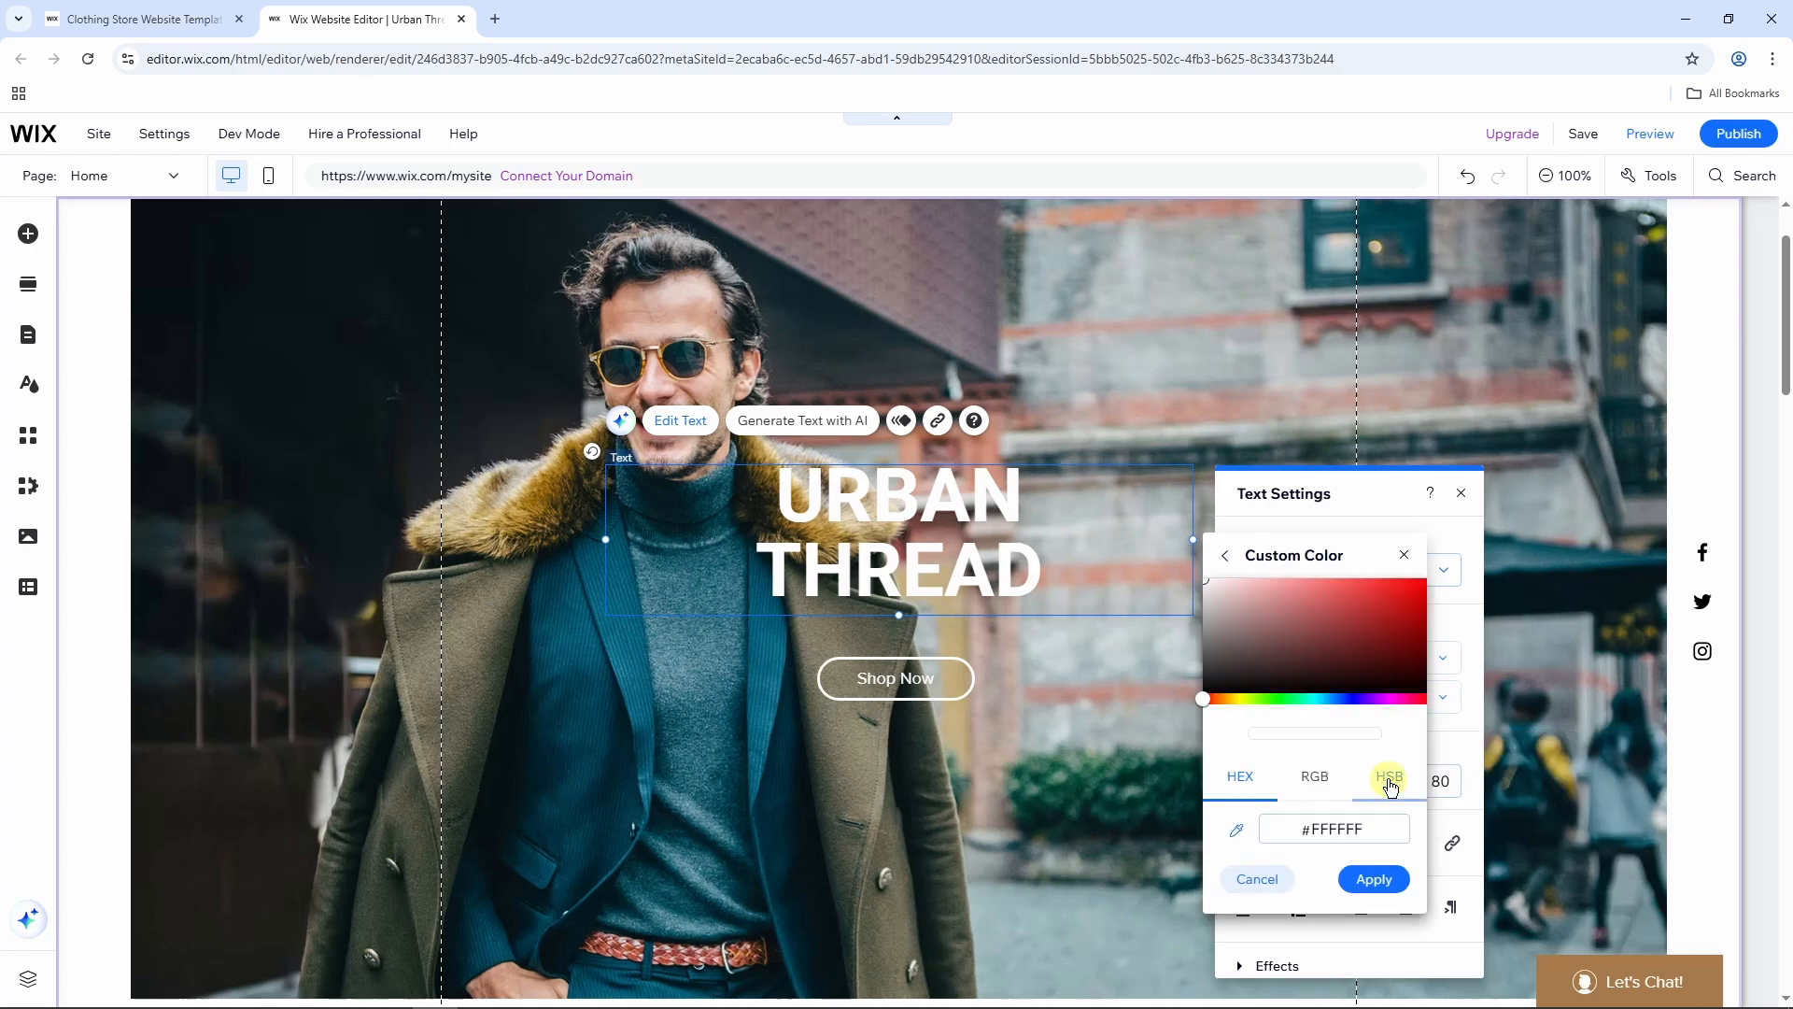
left_click_drag(1381, 632, 1393, 603)
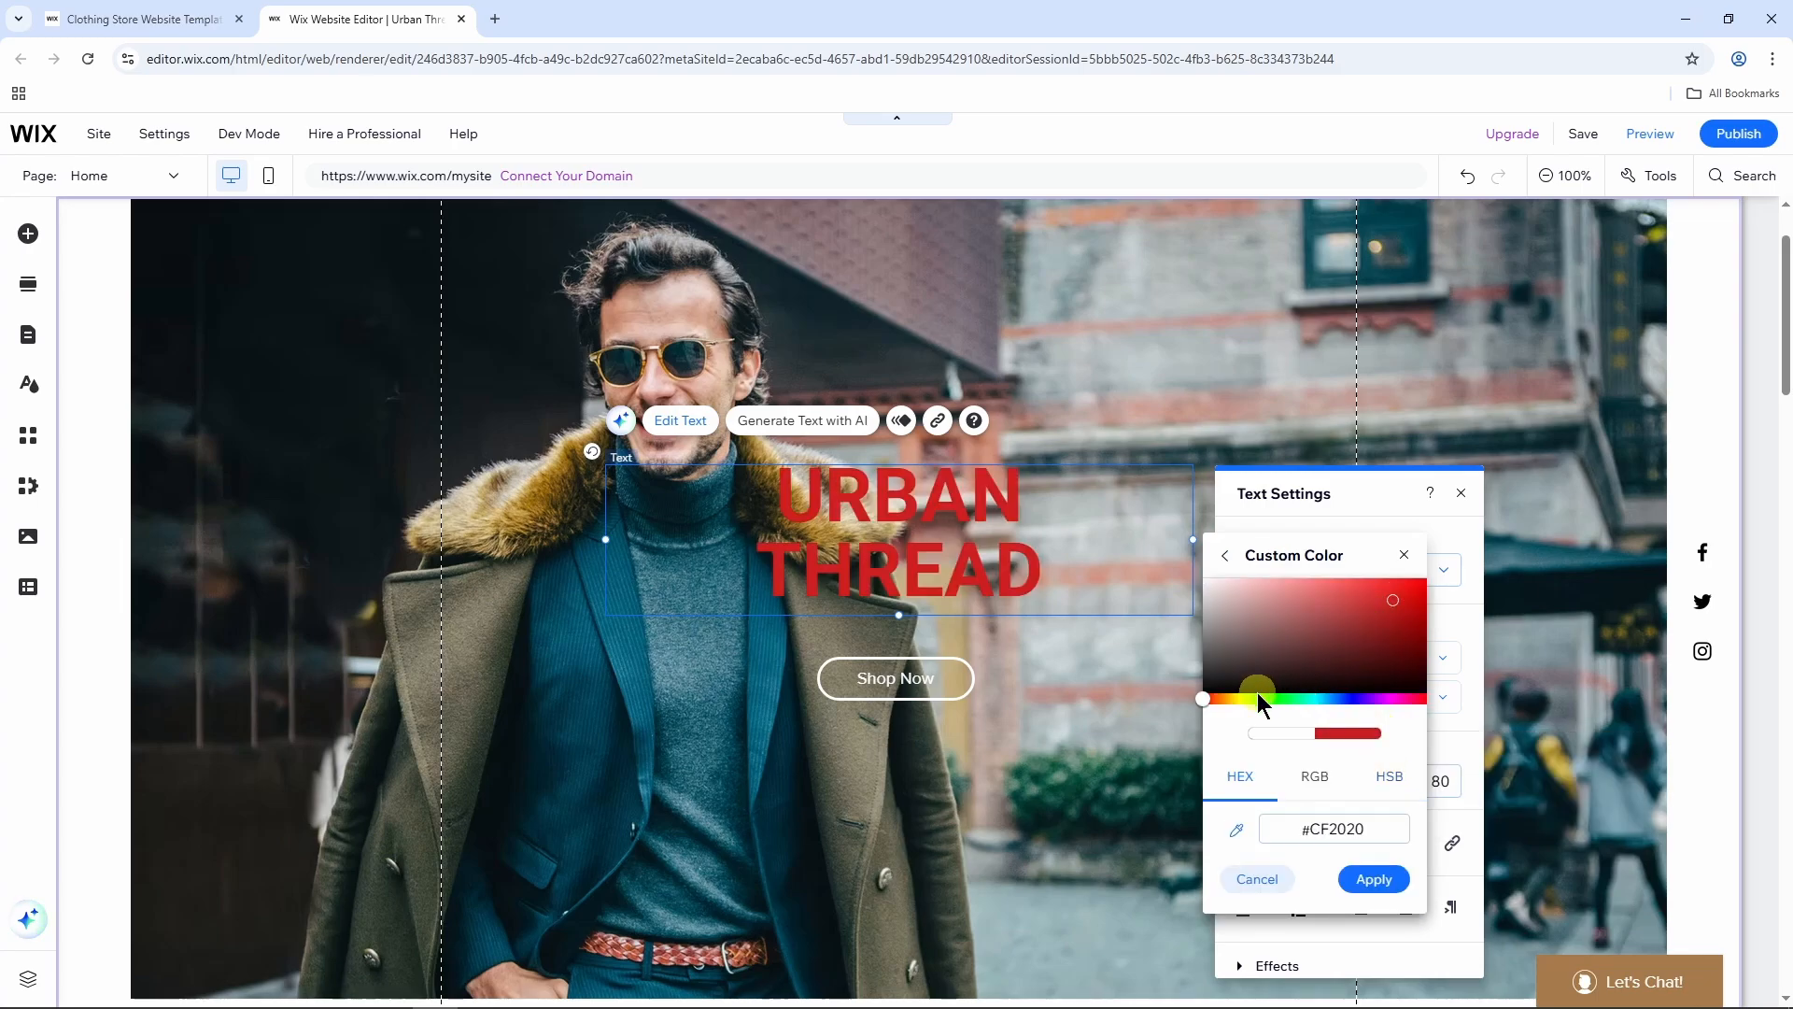
mouse_move(1262, 697)
left_mouse_down()
mouse_move(1279, 698)
mouse_move(1234, 698)
left_mouse_up()
left_click_drag(1378, 642, 1425, 579)
left_click(1388, 879)
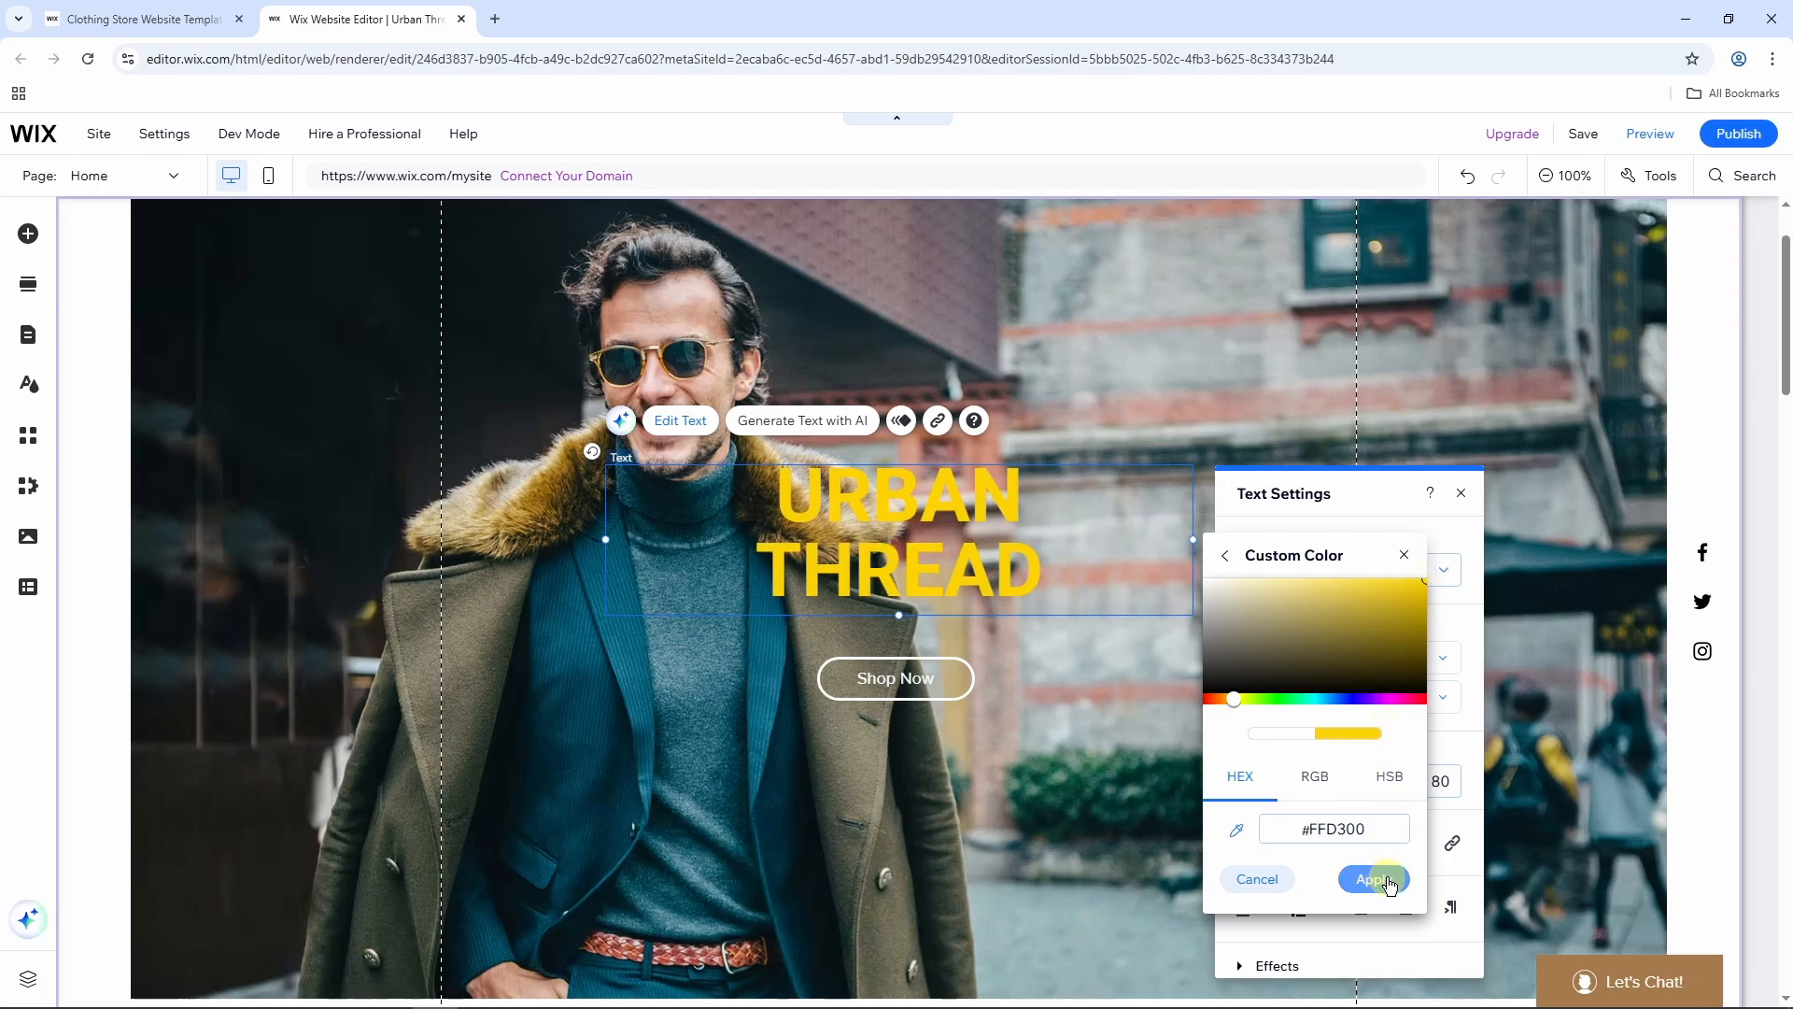
left_click(1403, 555)
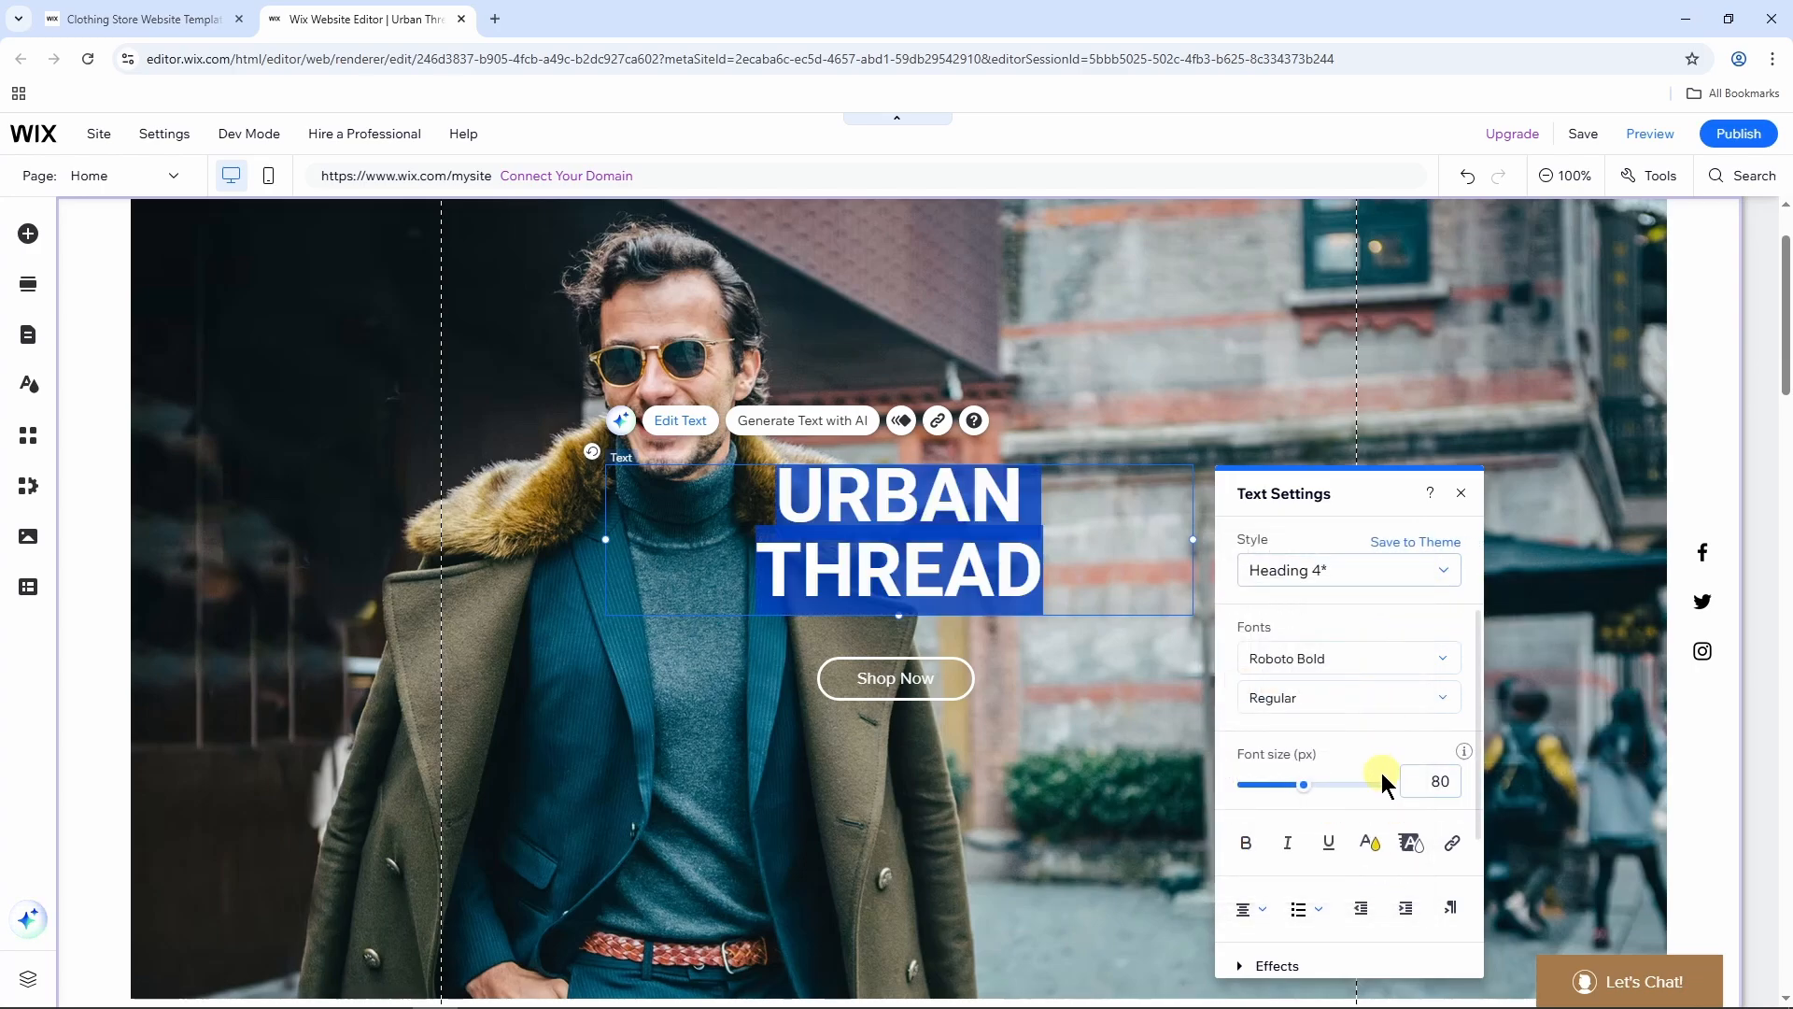
left_click(1461, 492)
left_click(1358, 531)
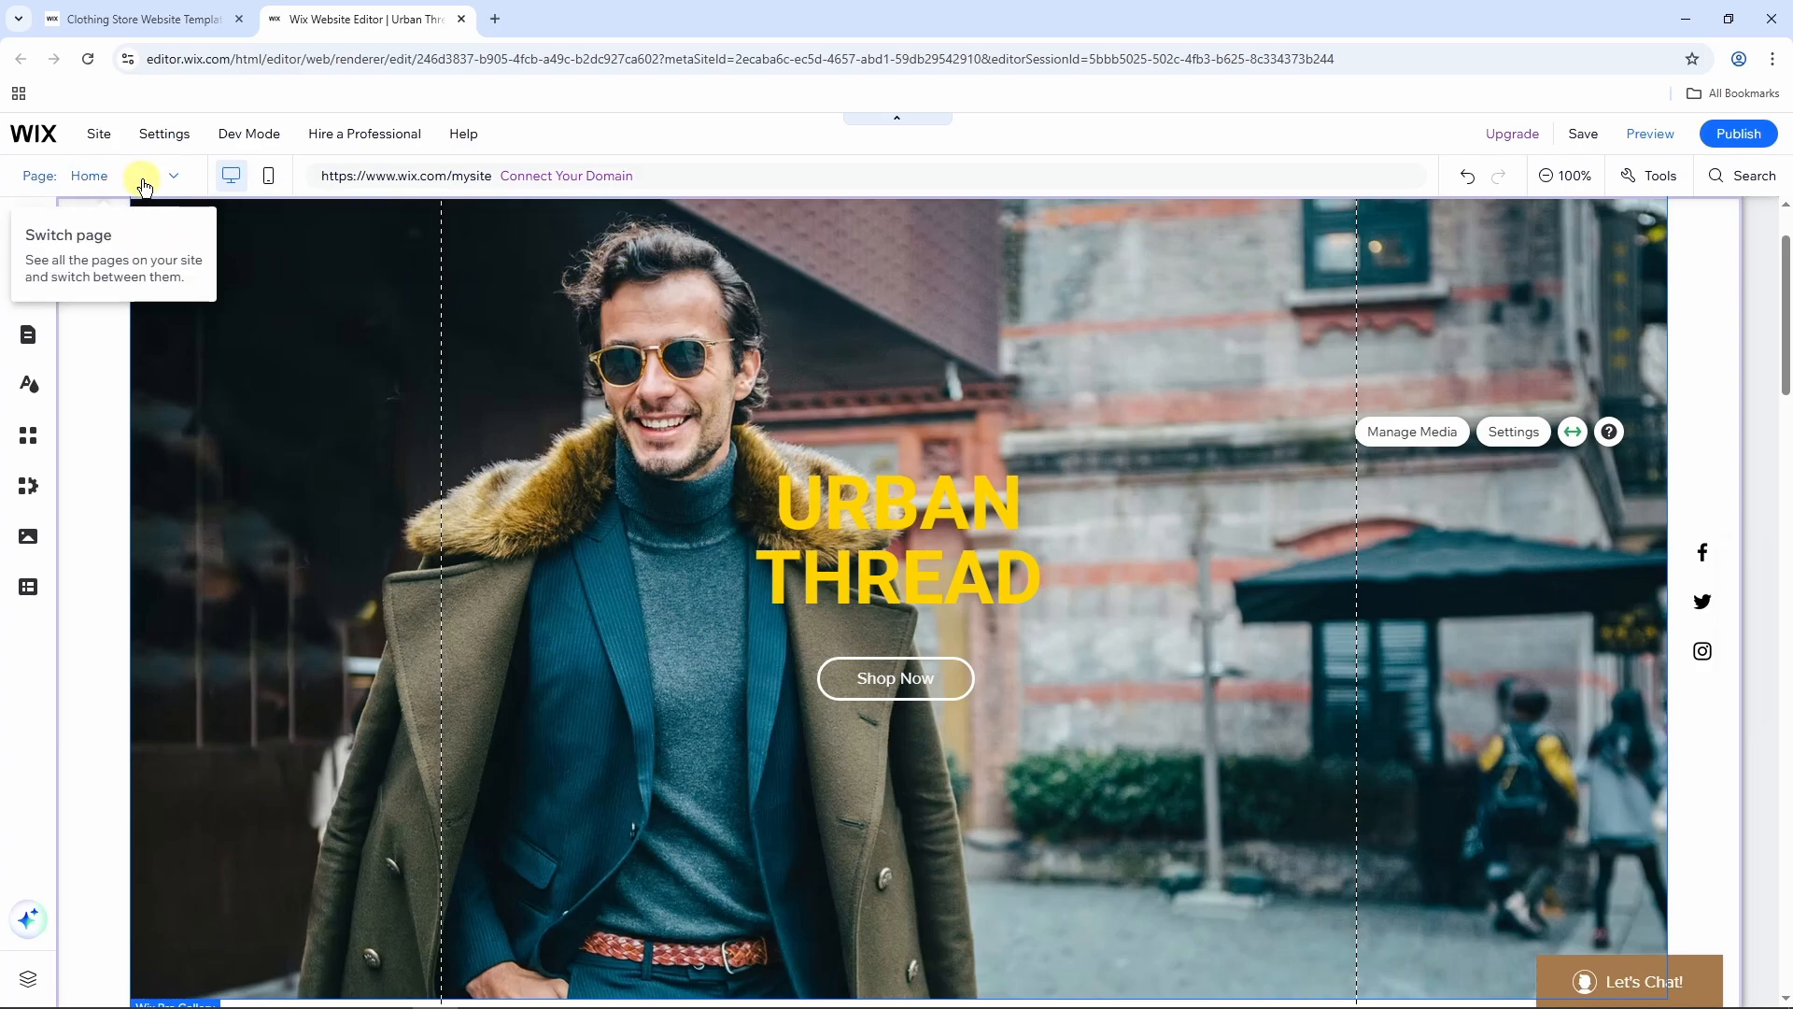
Step: Switch the editor from the Home page to the About page
left_click(1569, 178)
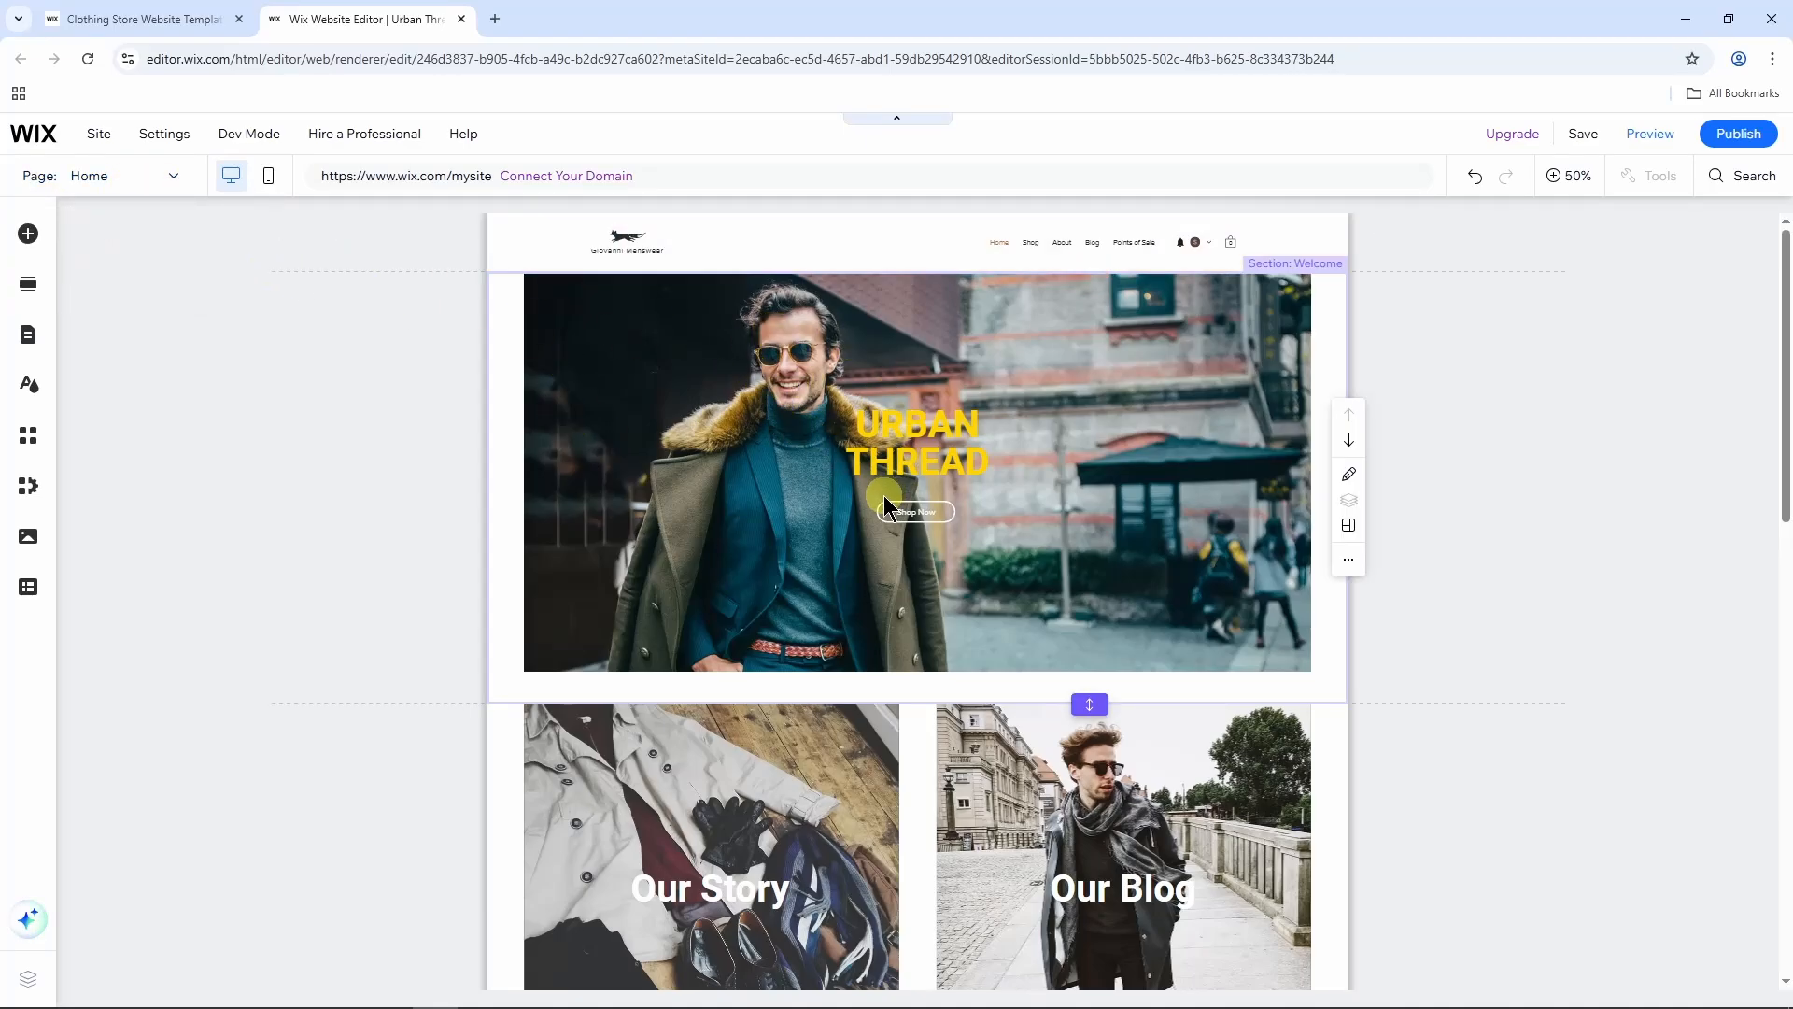
left_click(152, 187)
left_click(108, 216)
left_click(171, 180)
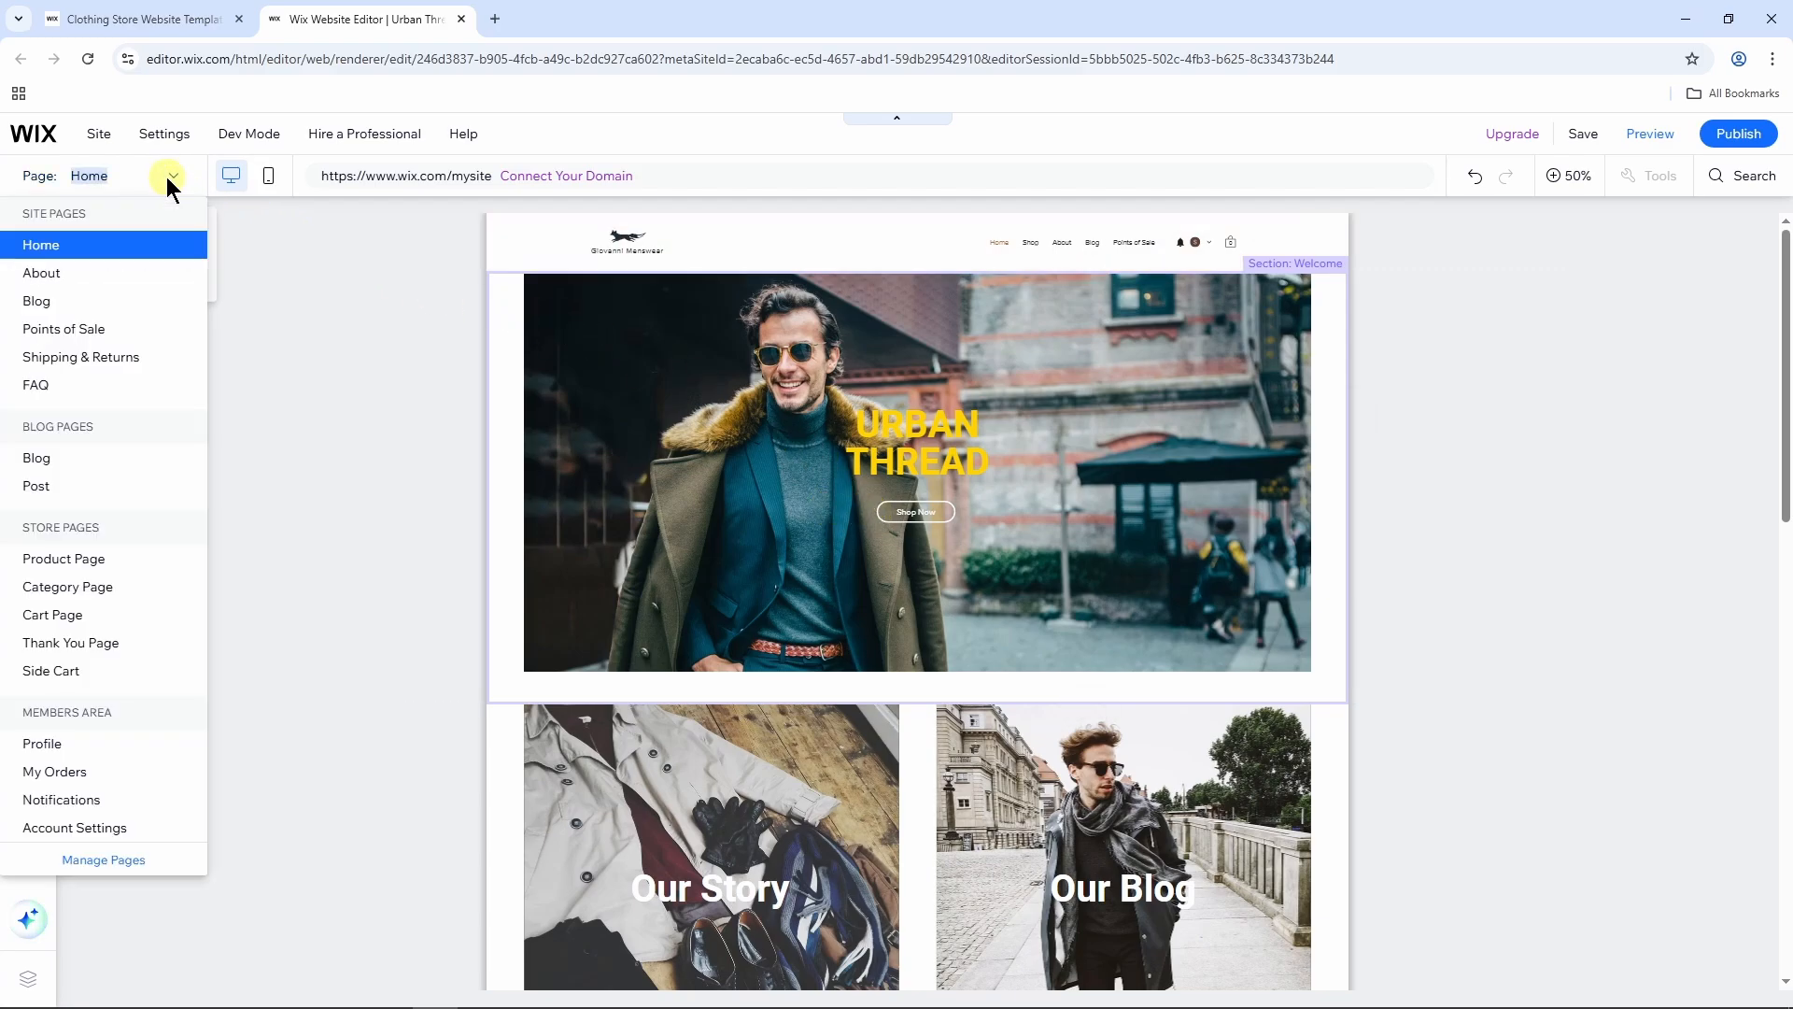
left_click(69, 284)
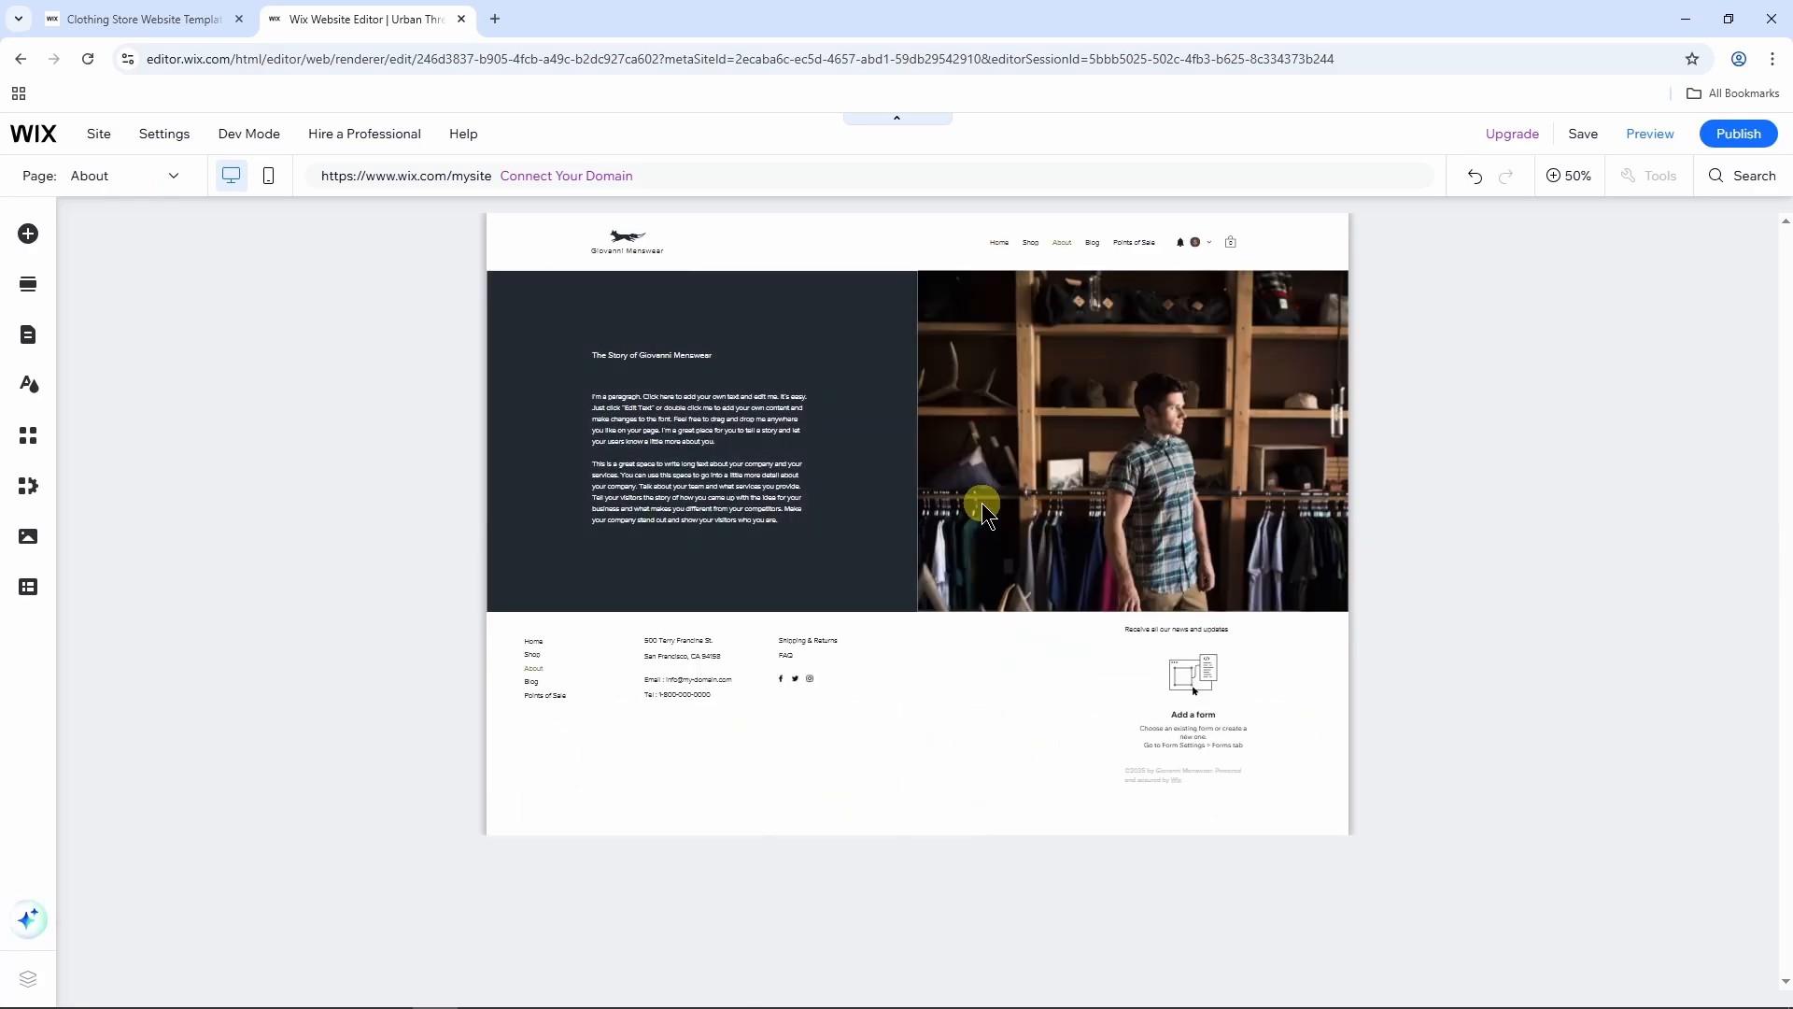
Step: Apply the Heading 5 style to the story paragraphs on the About page
double_click(686, 413)
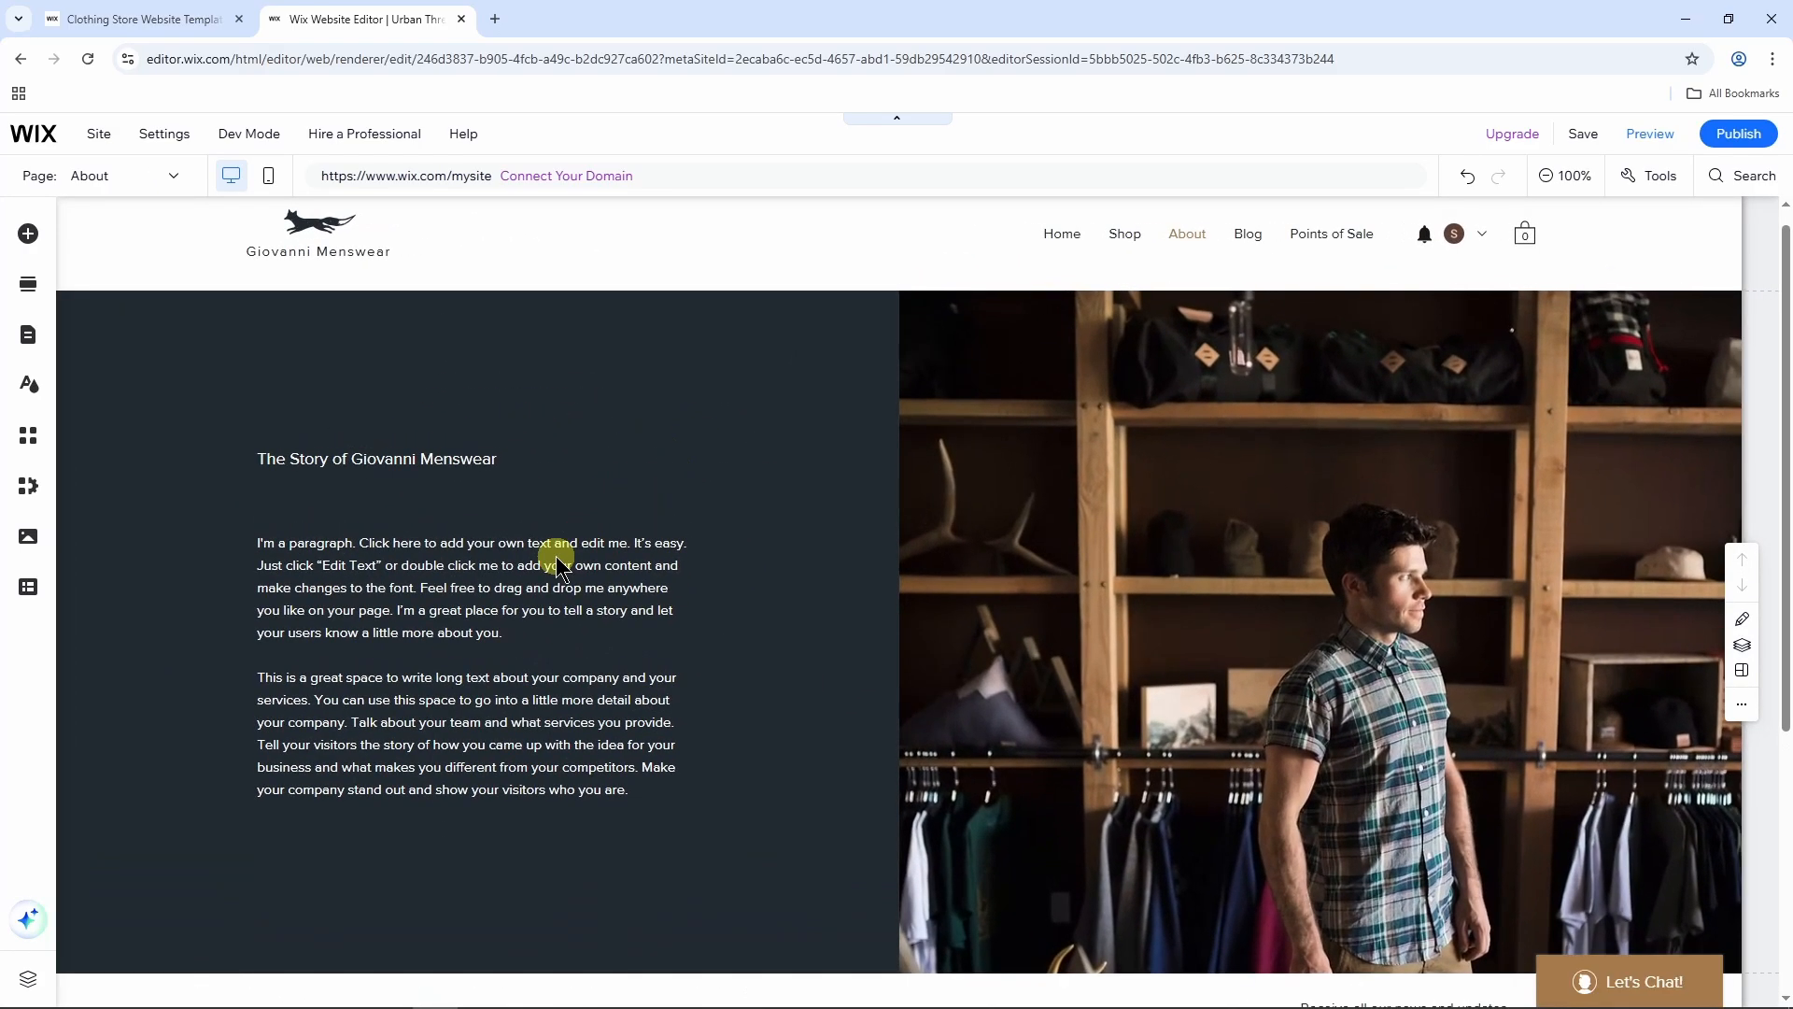
double_click(555, 557)
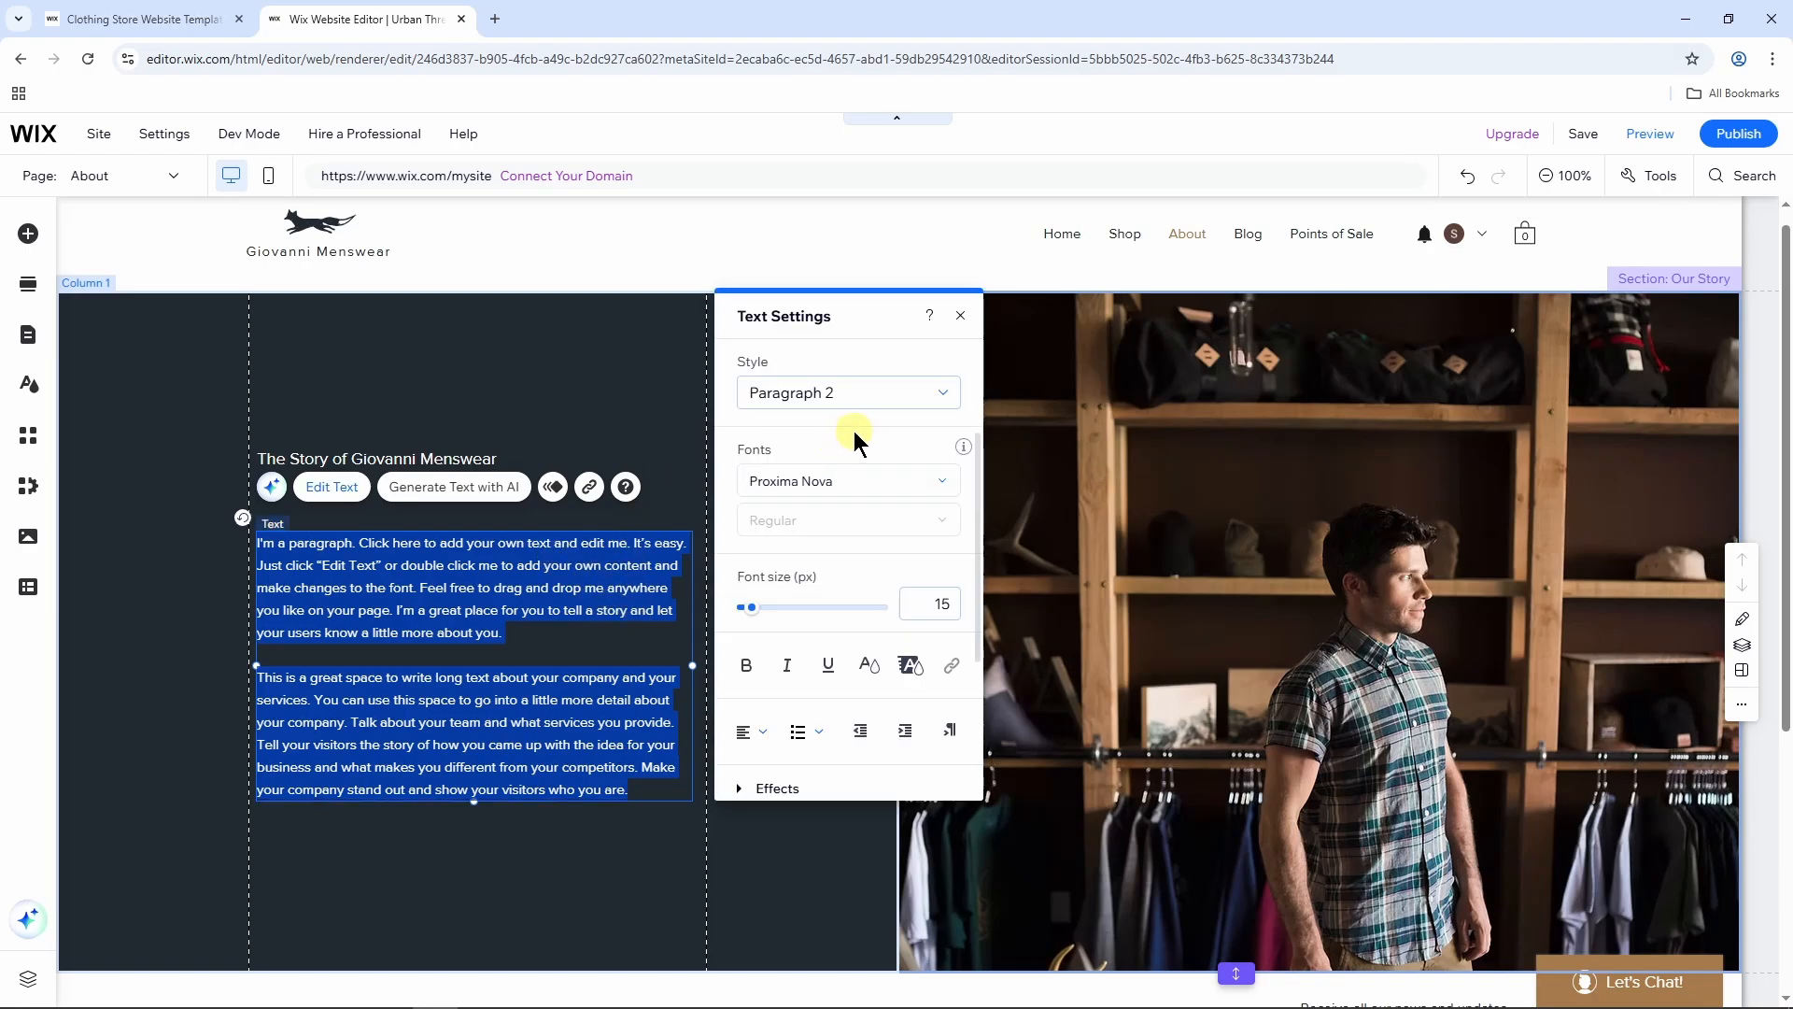
left_click(875, 400)
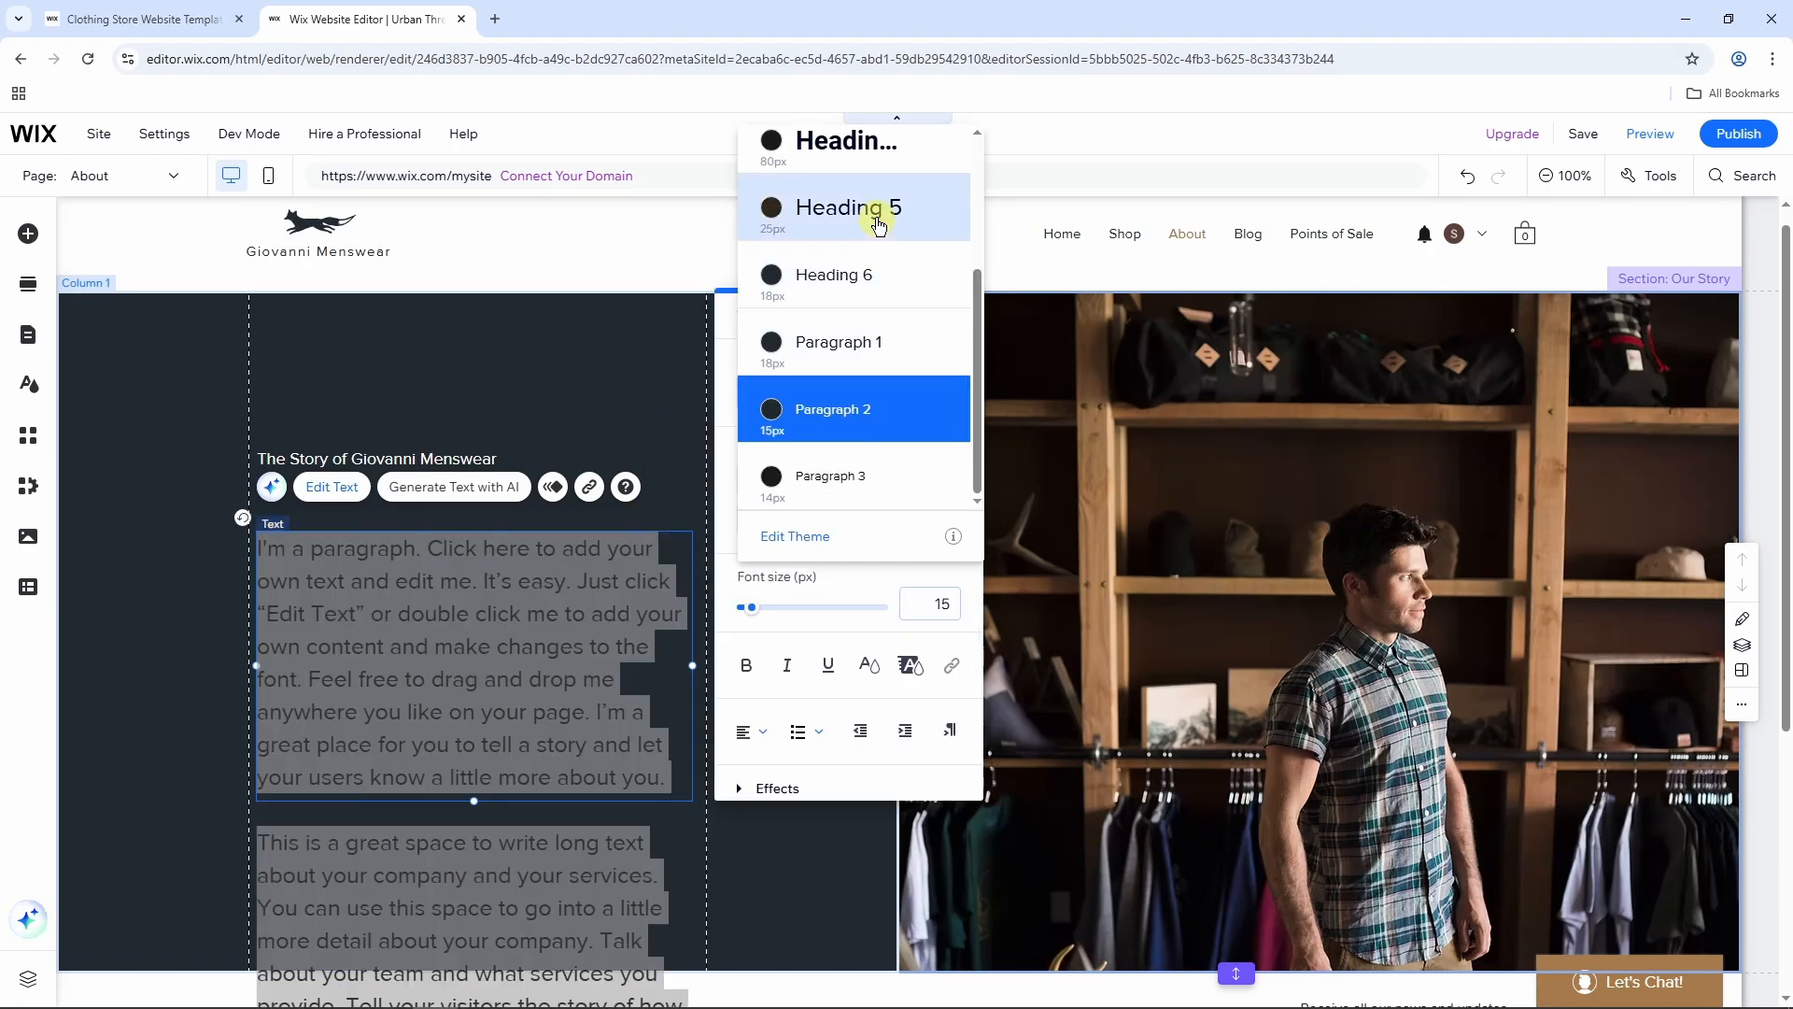
left_click(874, 213)
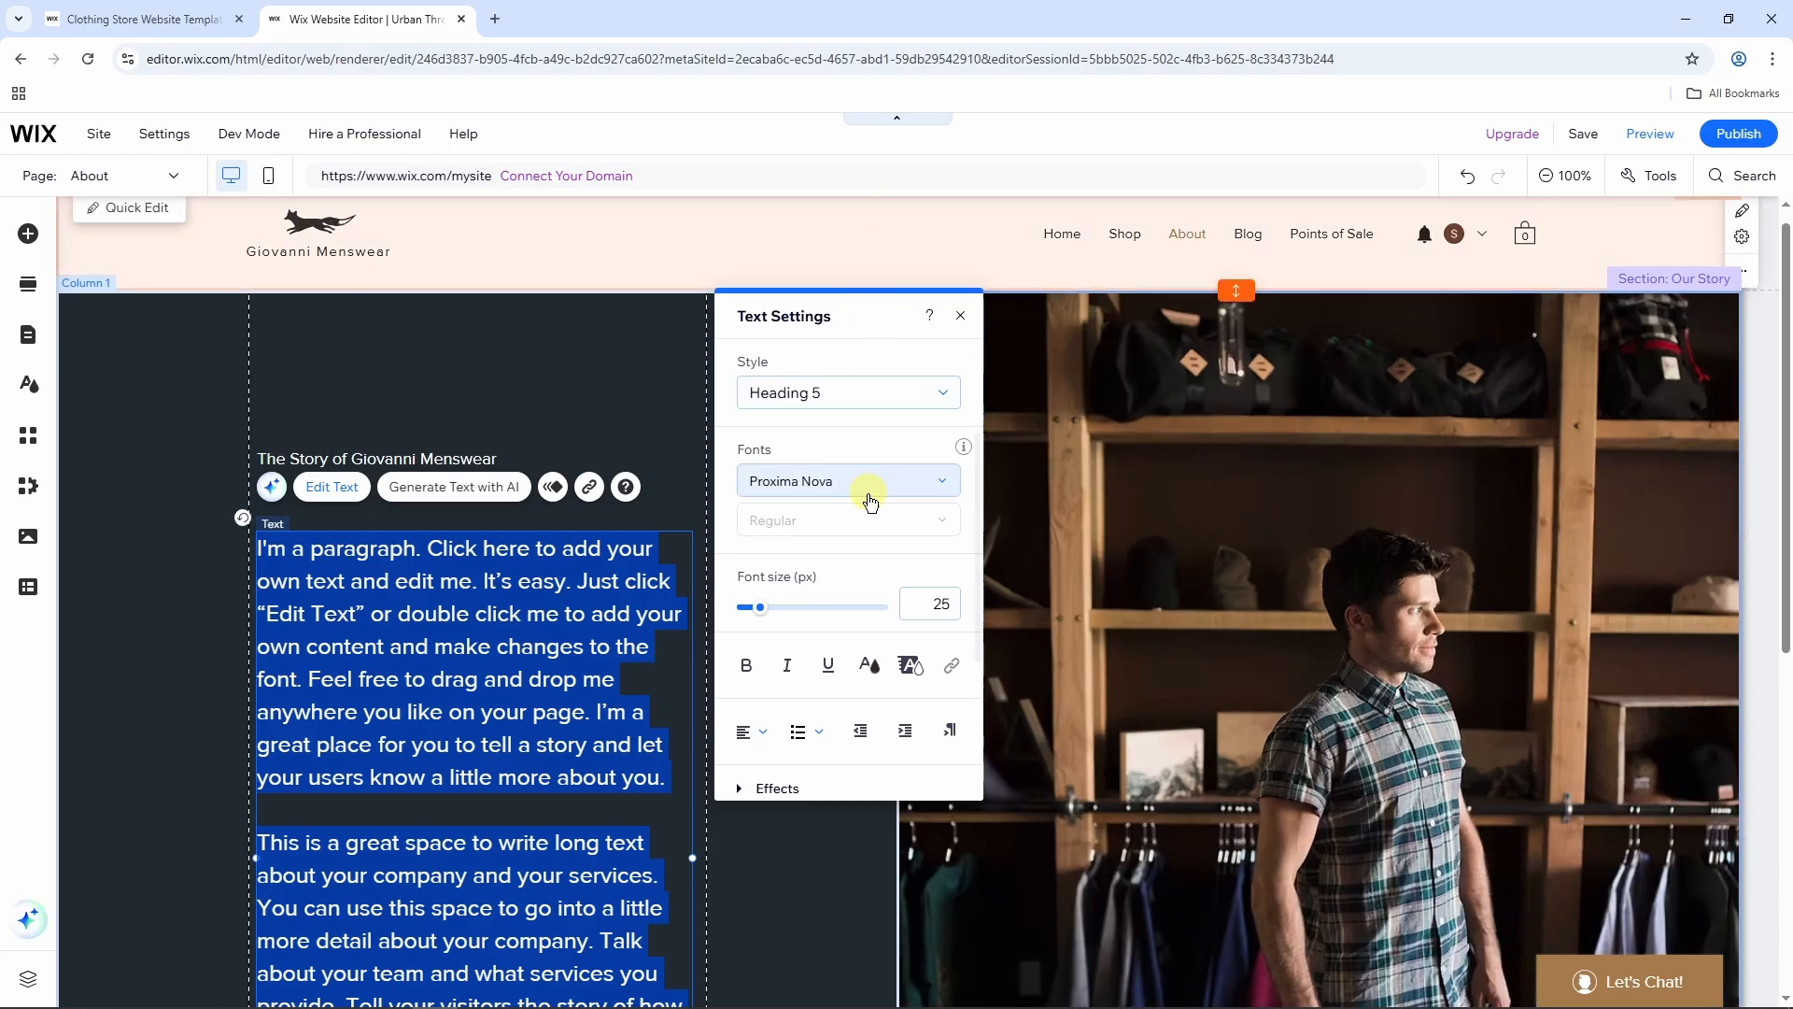
Step: Change the story paragraphs' font to Alfabet at 21 px and close the text settings
left_click(829, 481)
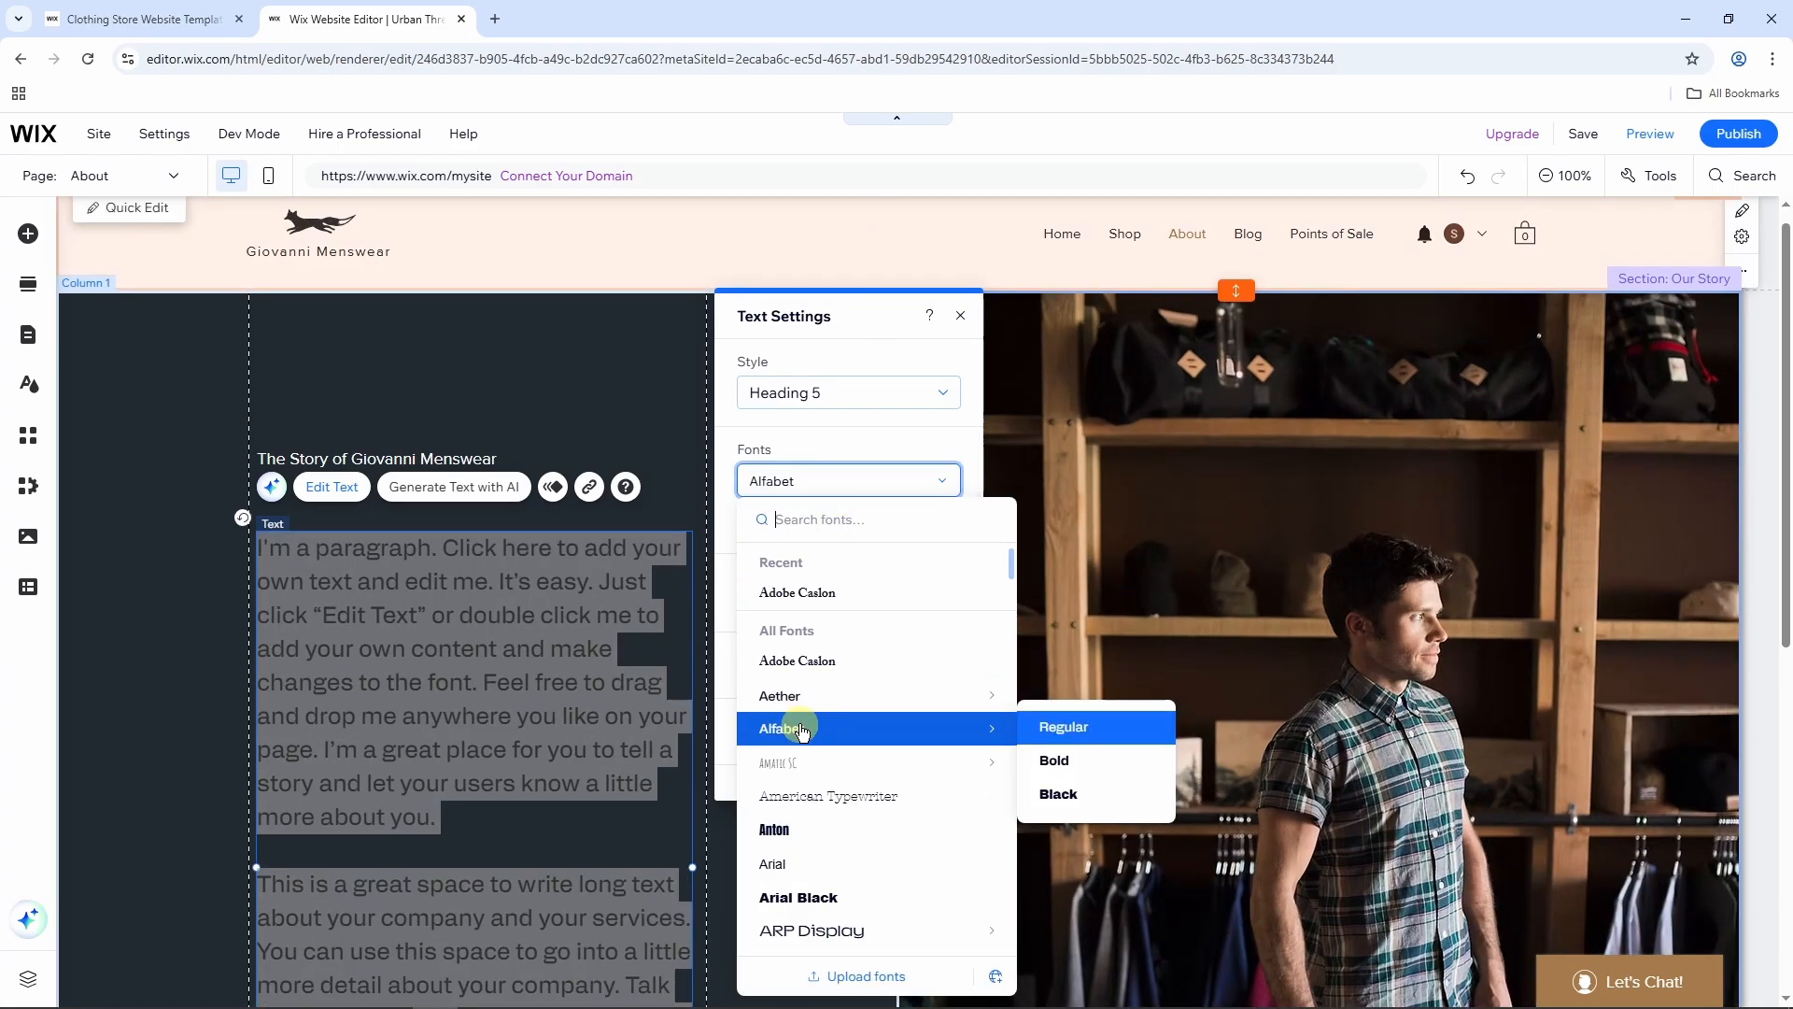
left_click(800, 724)
mouse_move(756, 609)
left_mouse_down()
mouse_move(784, 608)
mouse_move(747, 608)
left_mouse_up()
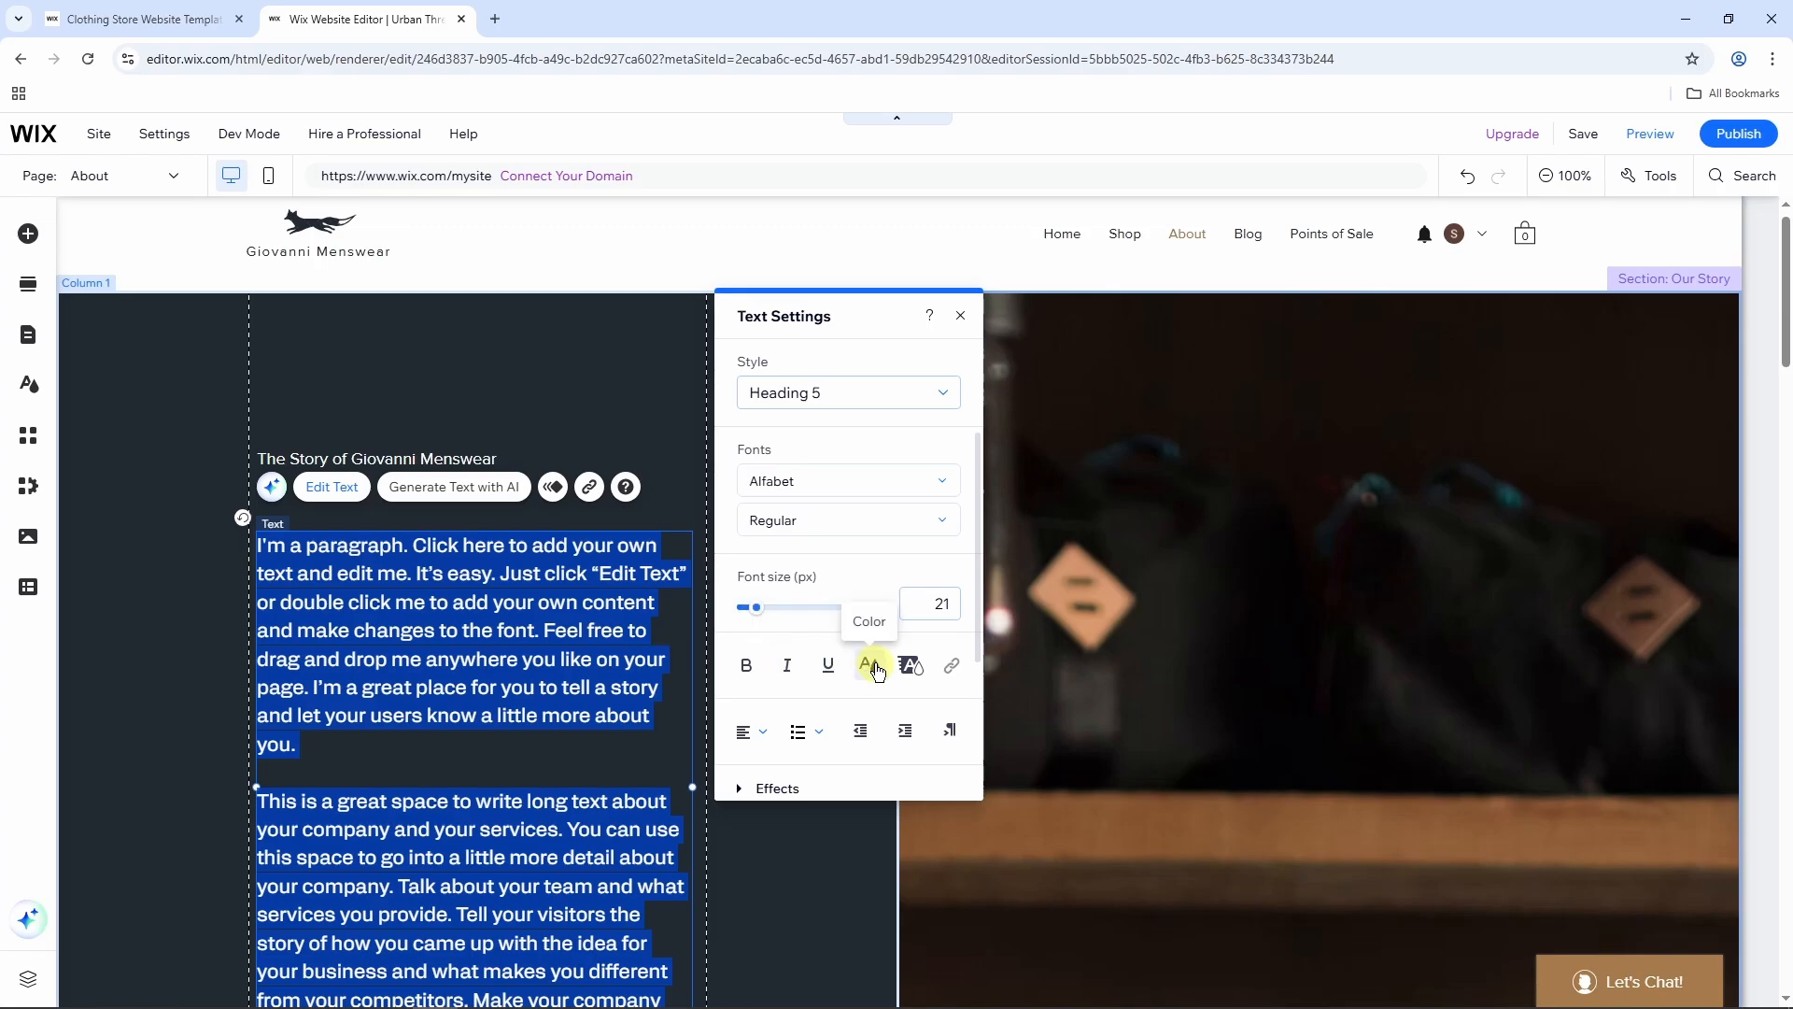
left_click(960, 314)
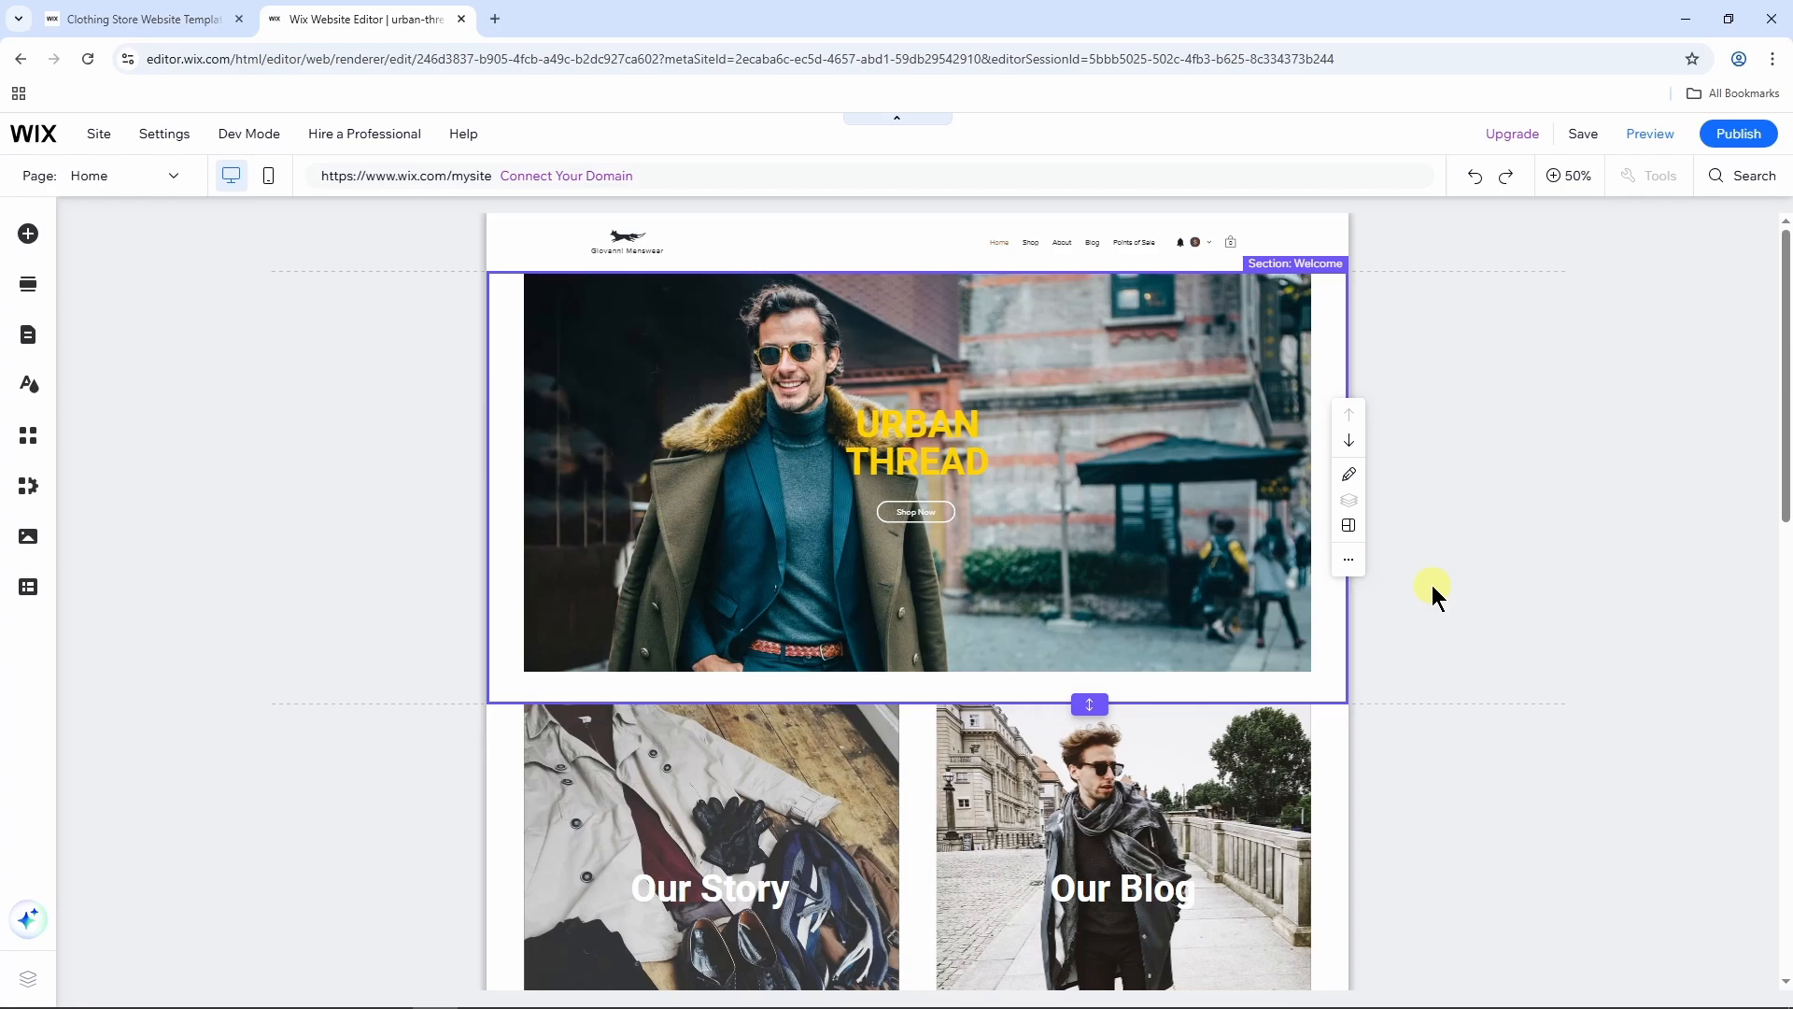
Step: Try moving the home page's URBAN THREAD headline up and to the right, testing undo and redo on the move
left_click(1566, 186)
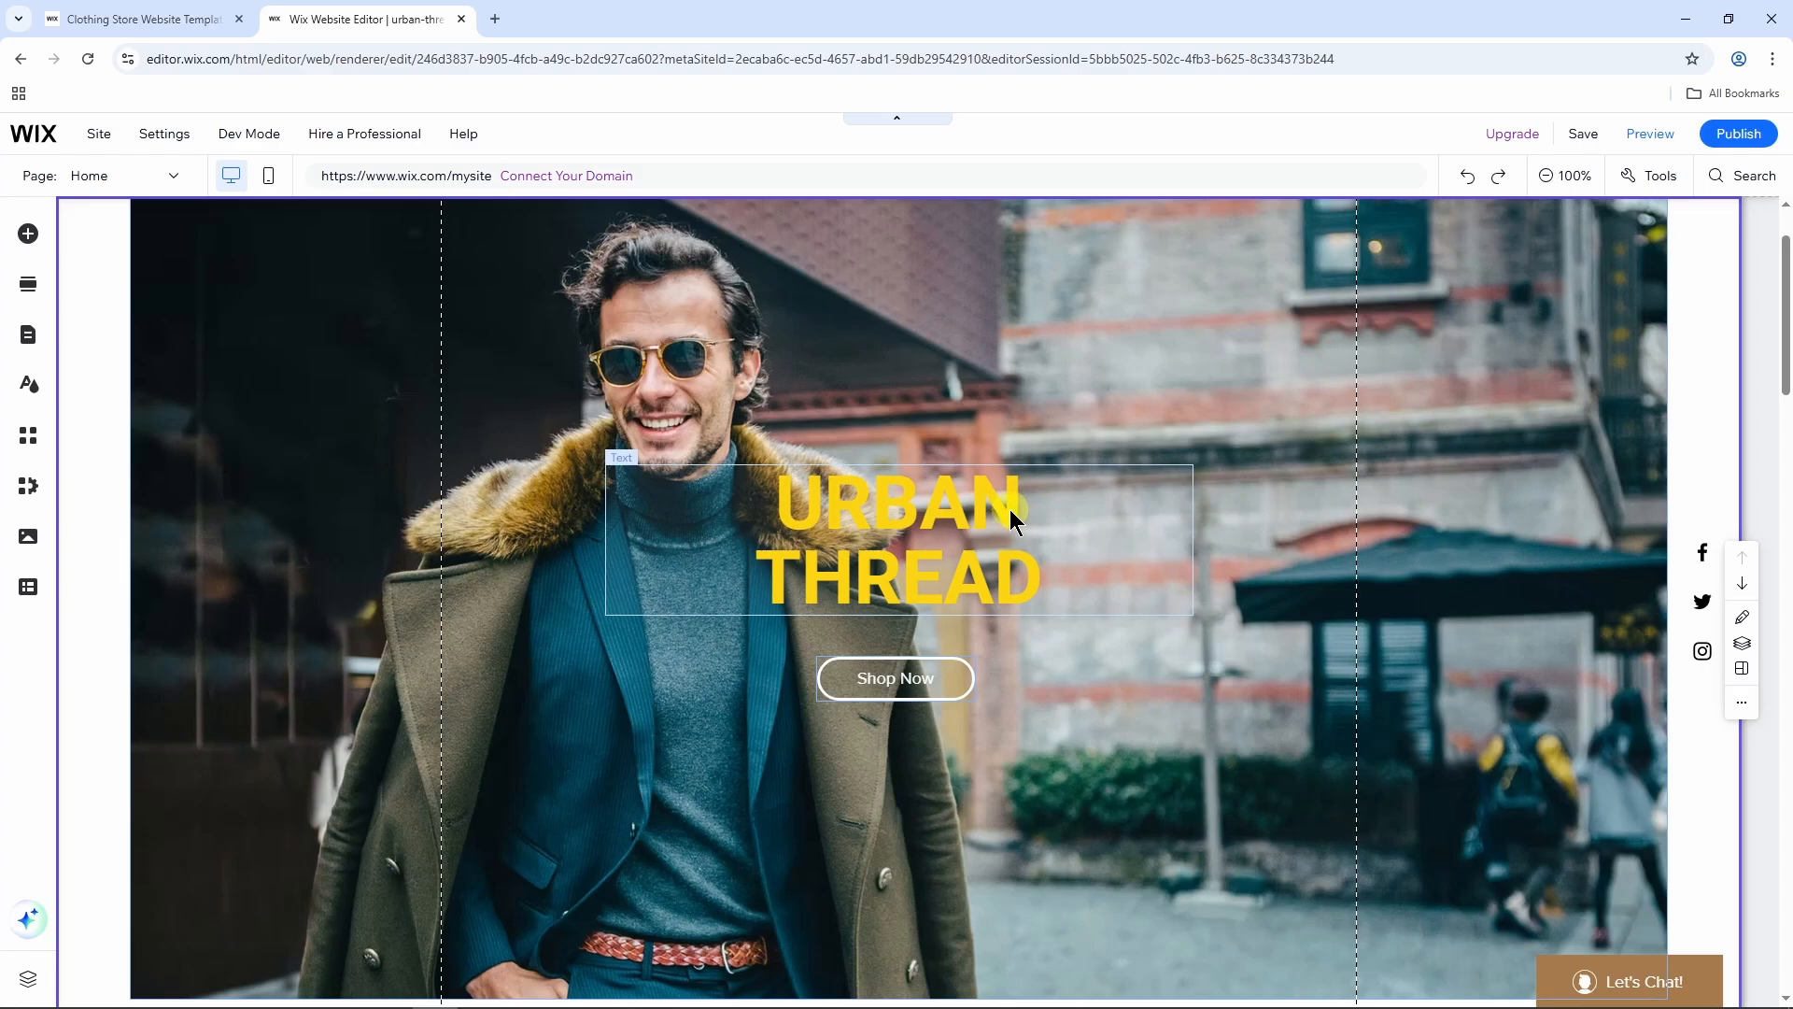
left_click(1010, 508)
left_click_drag(1011, 508, 1128, 336)
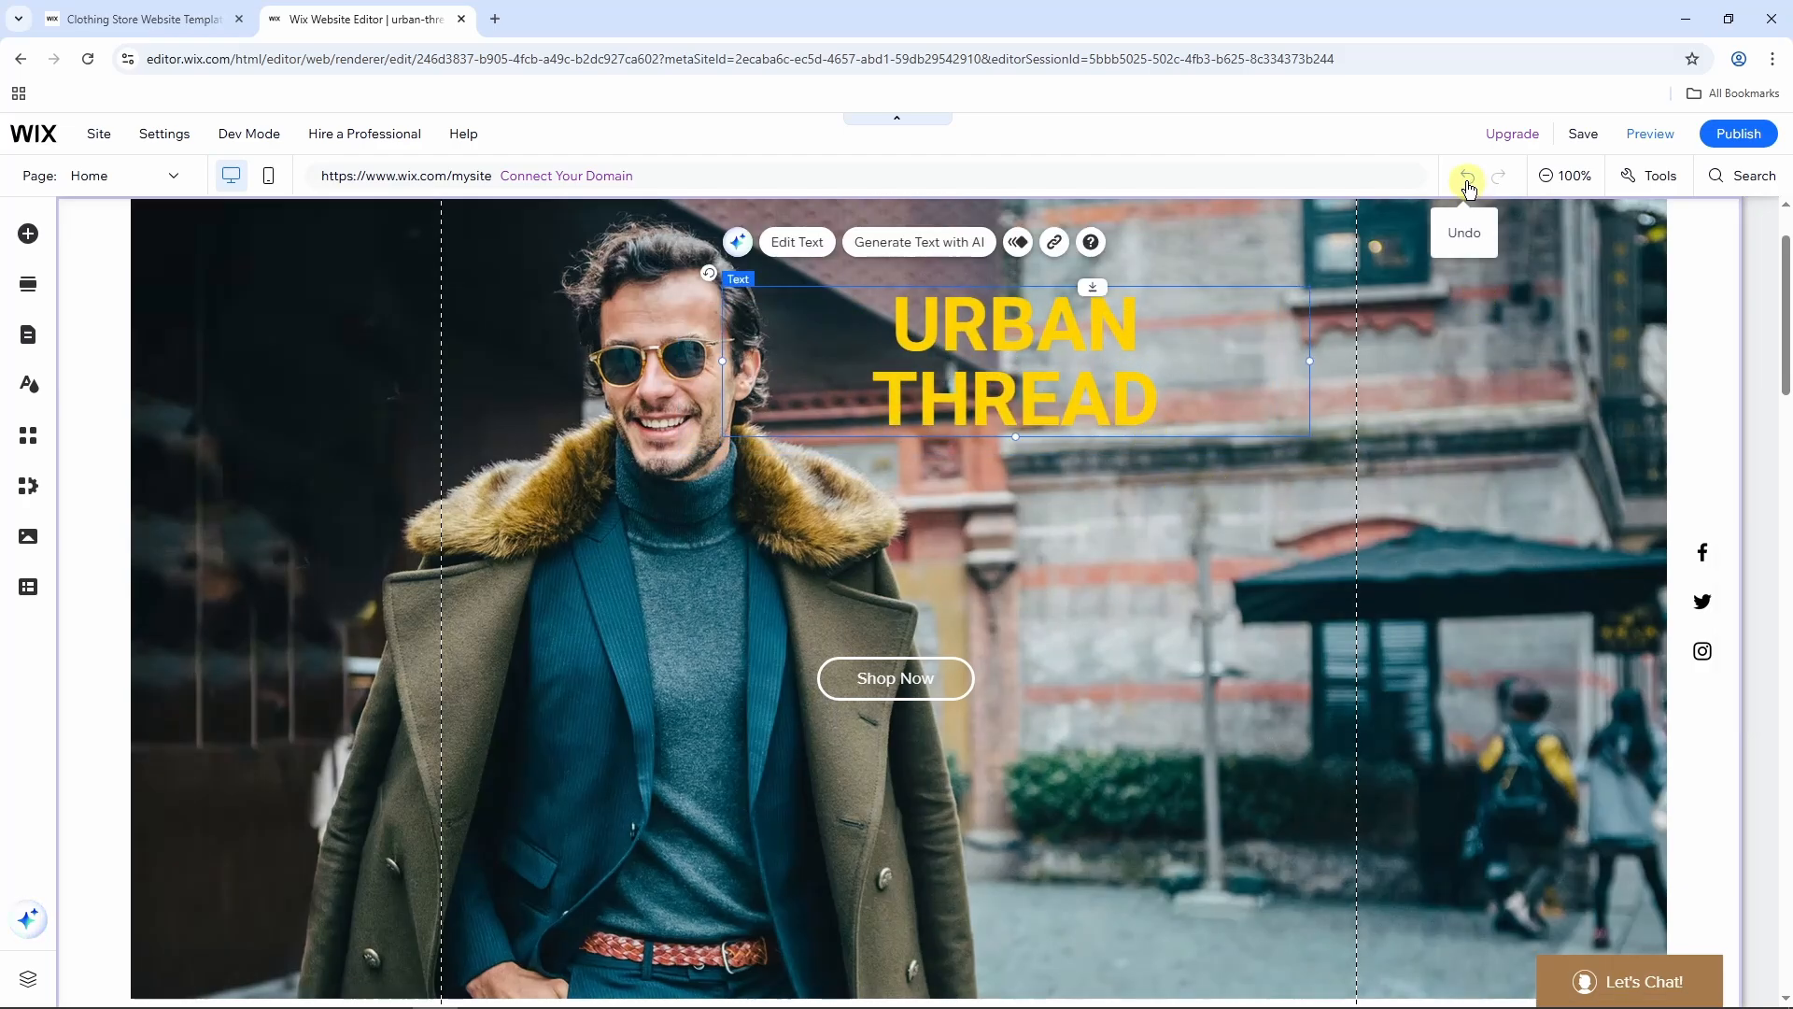
left_click(1466, 177)
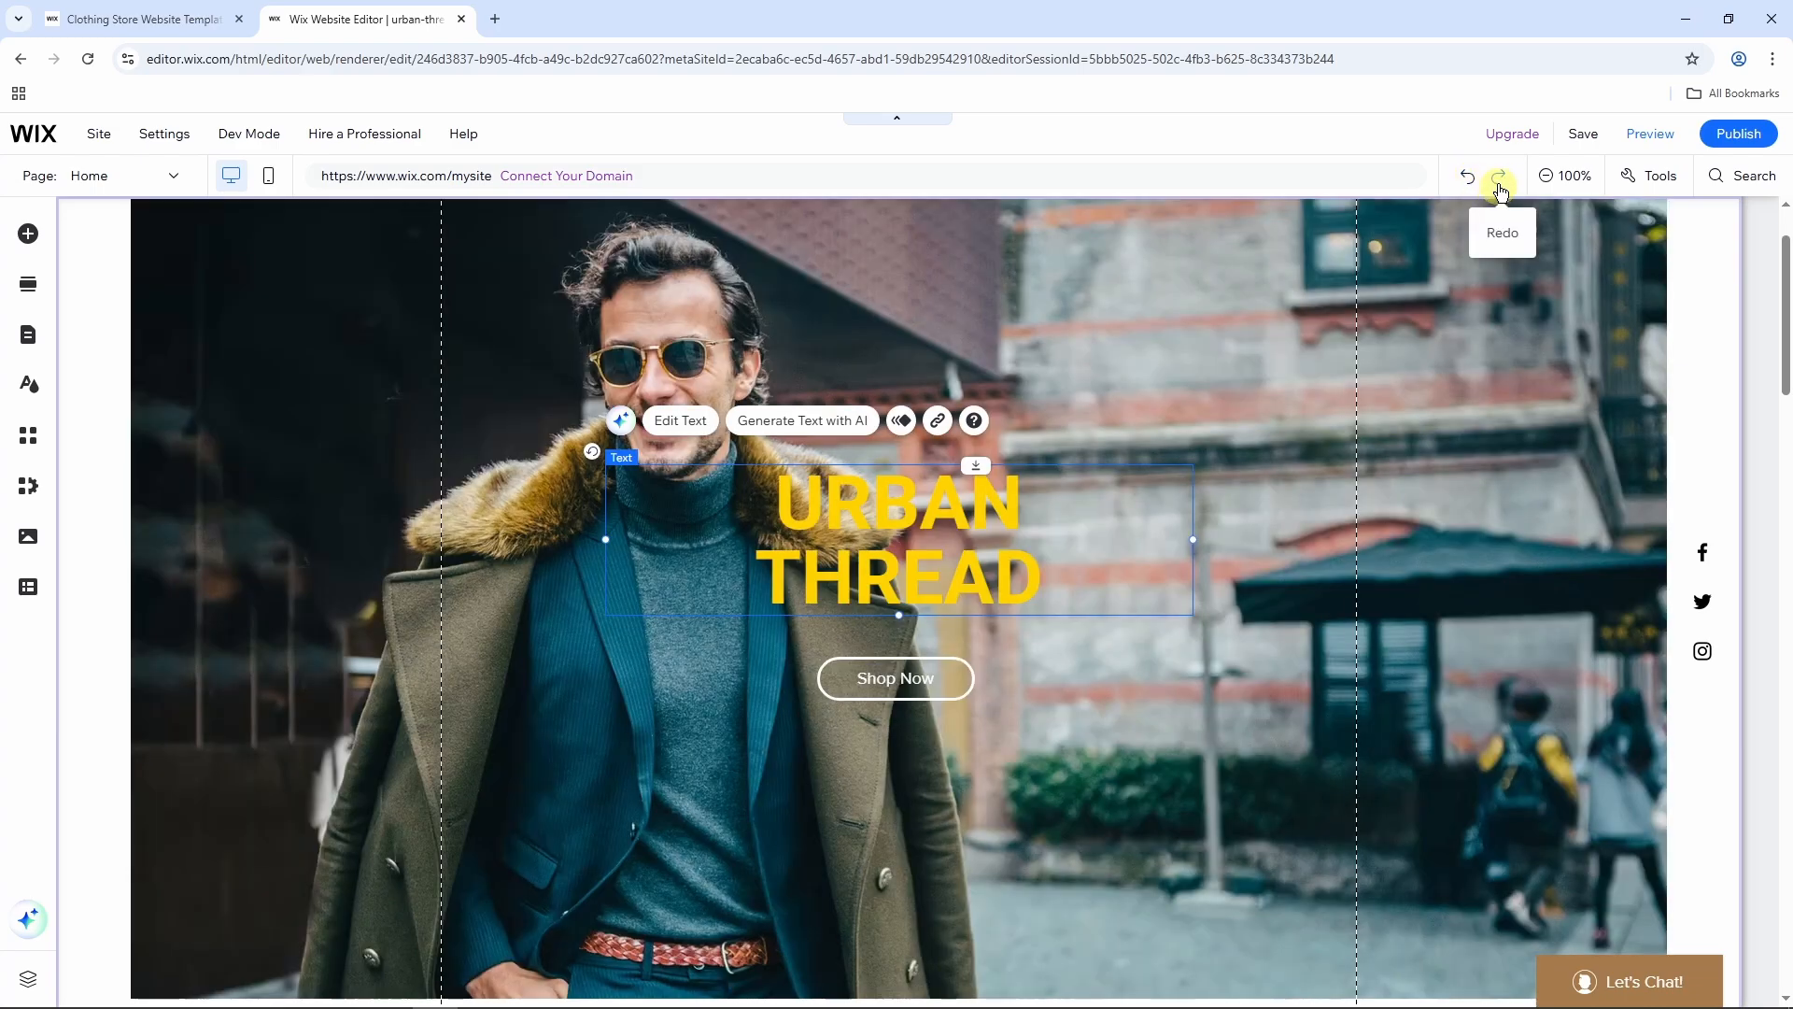
left_click(1500, 179)
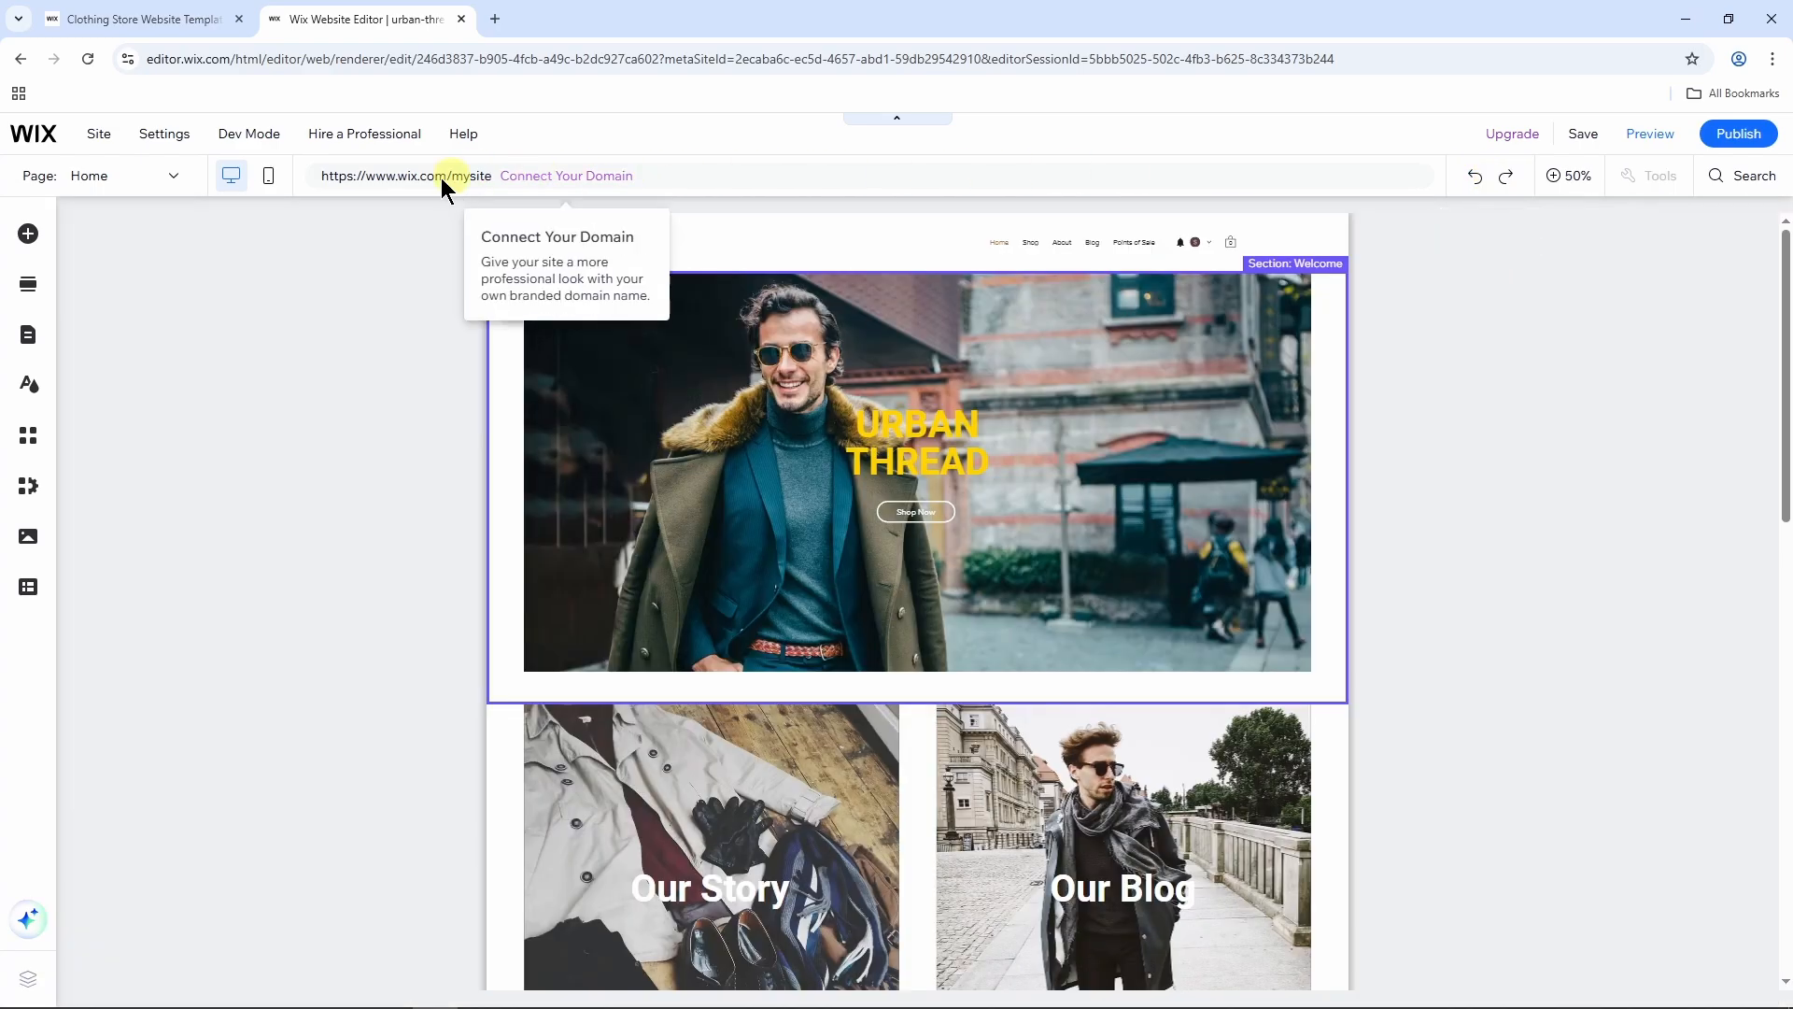
left_click(146, 175)
left_click(174, 177)
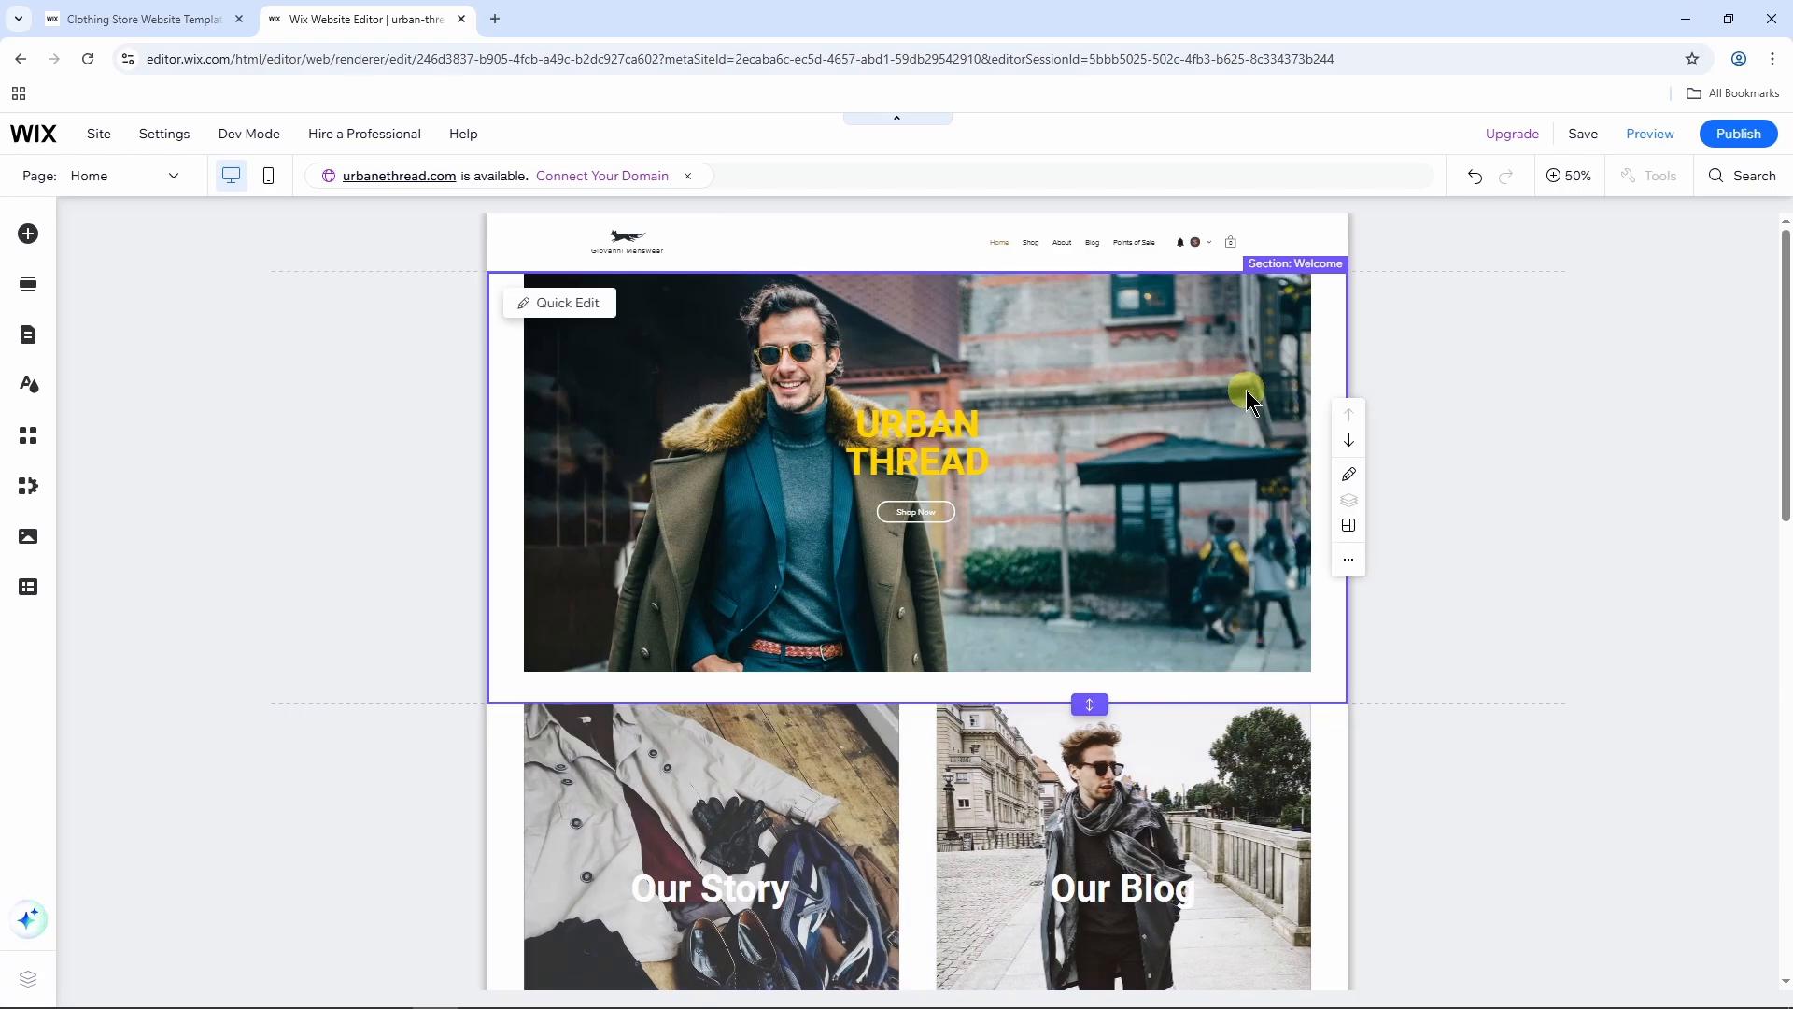
Step: Move the Our Story section above the Welcome section on the home page
scroll(1221, 458, "down", 4)
scroll(1221, 478, "down", 4)
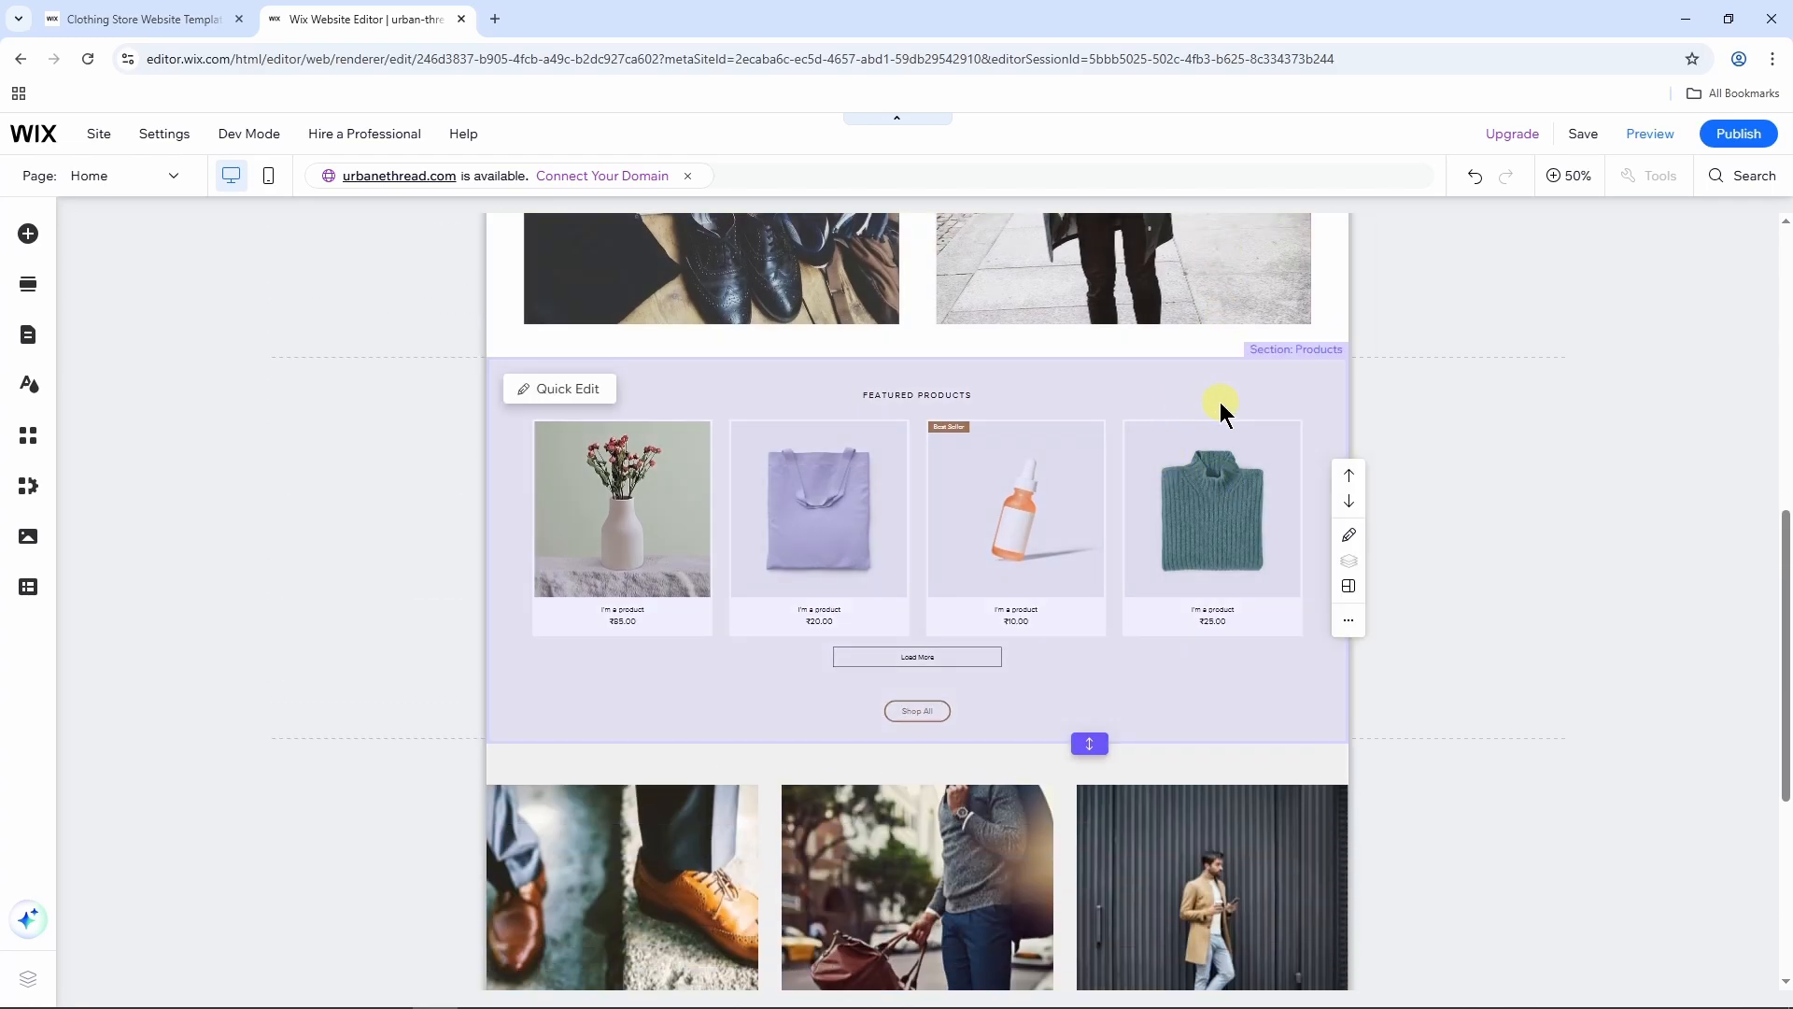
scroll(1219, 405, "up", 10)
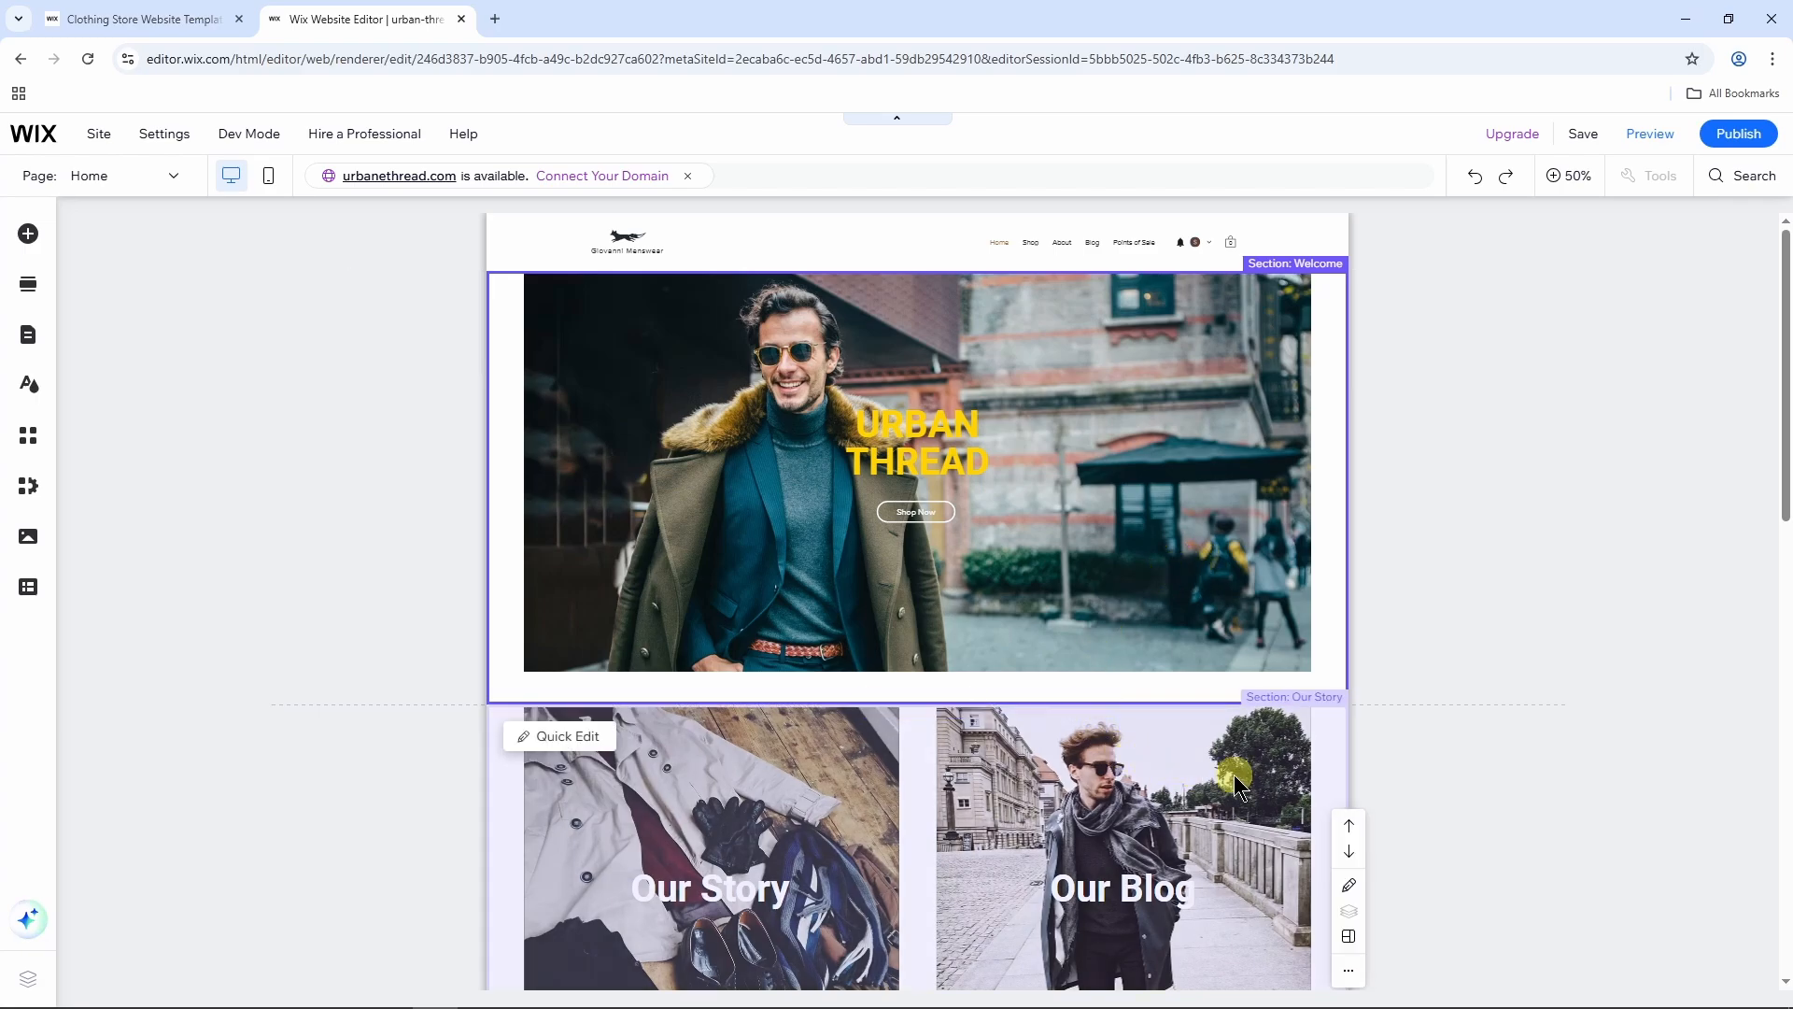
left_click(1349, 827)
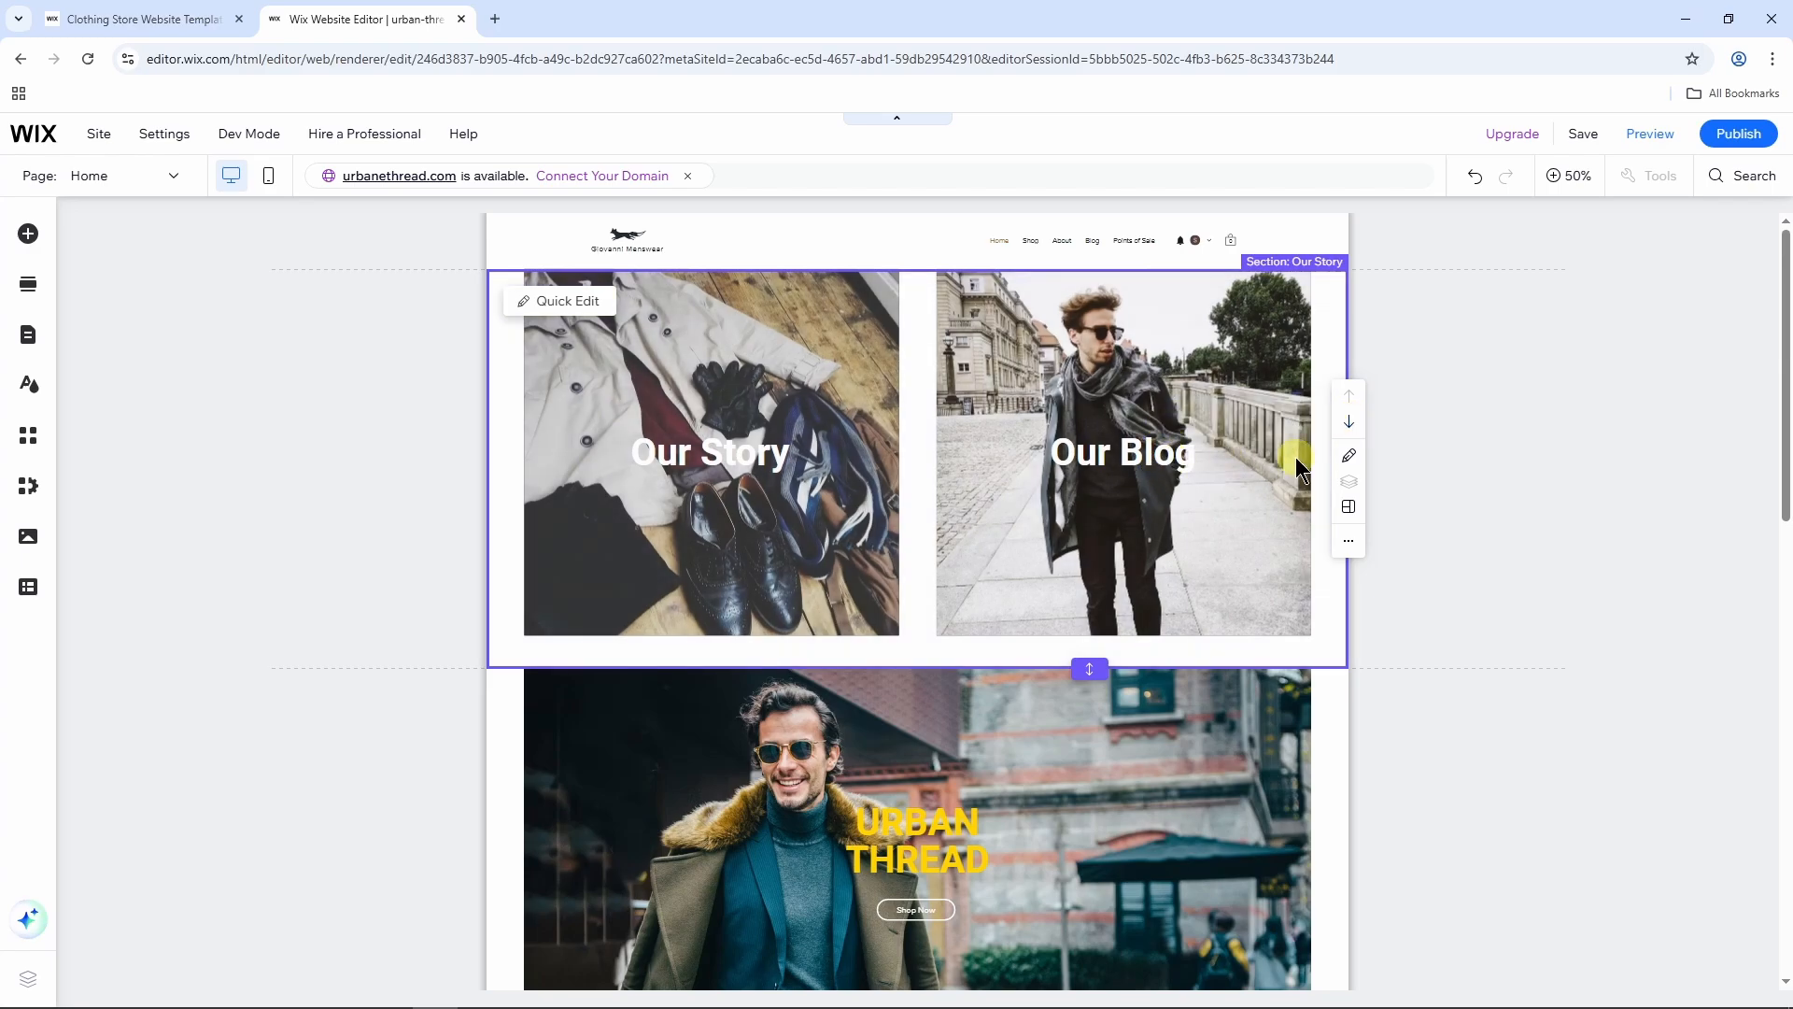
Step: Replace the first image in the Welcome section's gallery with ChatGPT Image Jul 9, 2025, 12_21_45 PM uploaded from the Downloads folder
scroll(1214, 495, "down", 3)
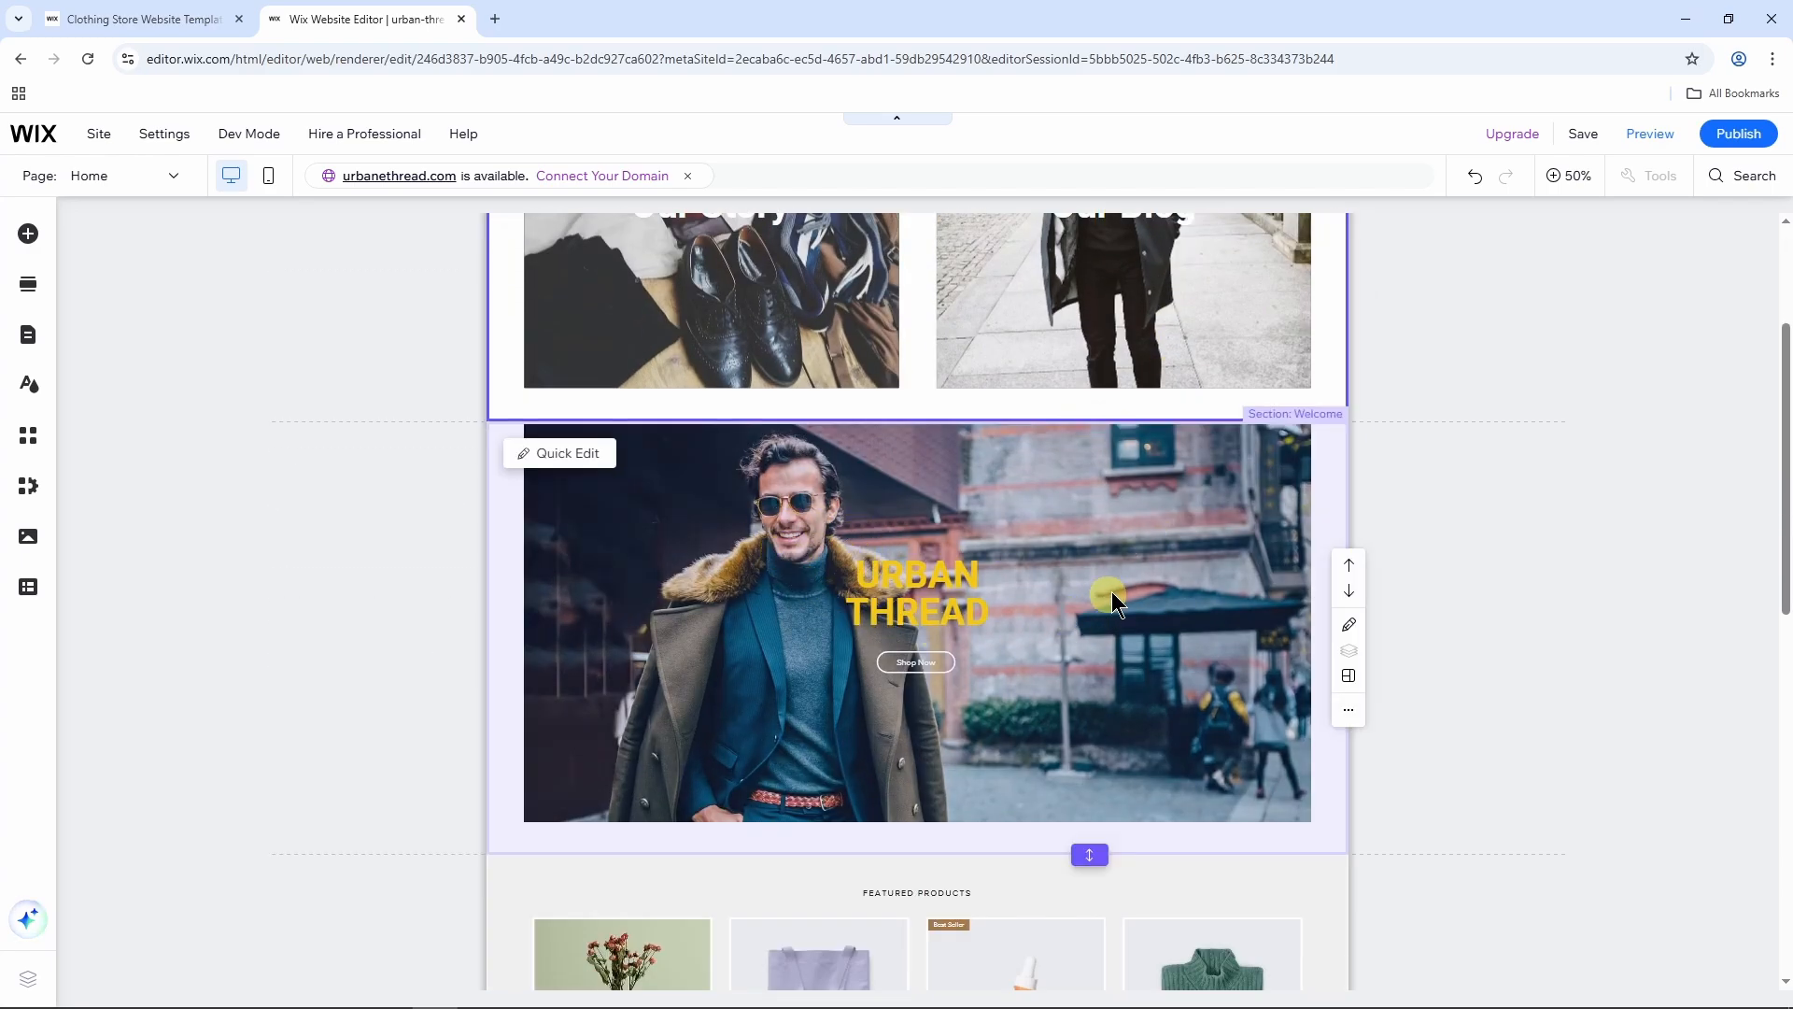
left_click(1140, 540)
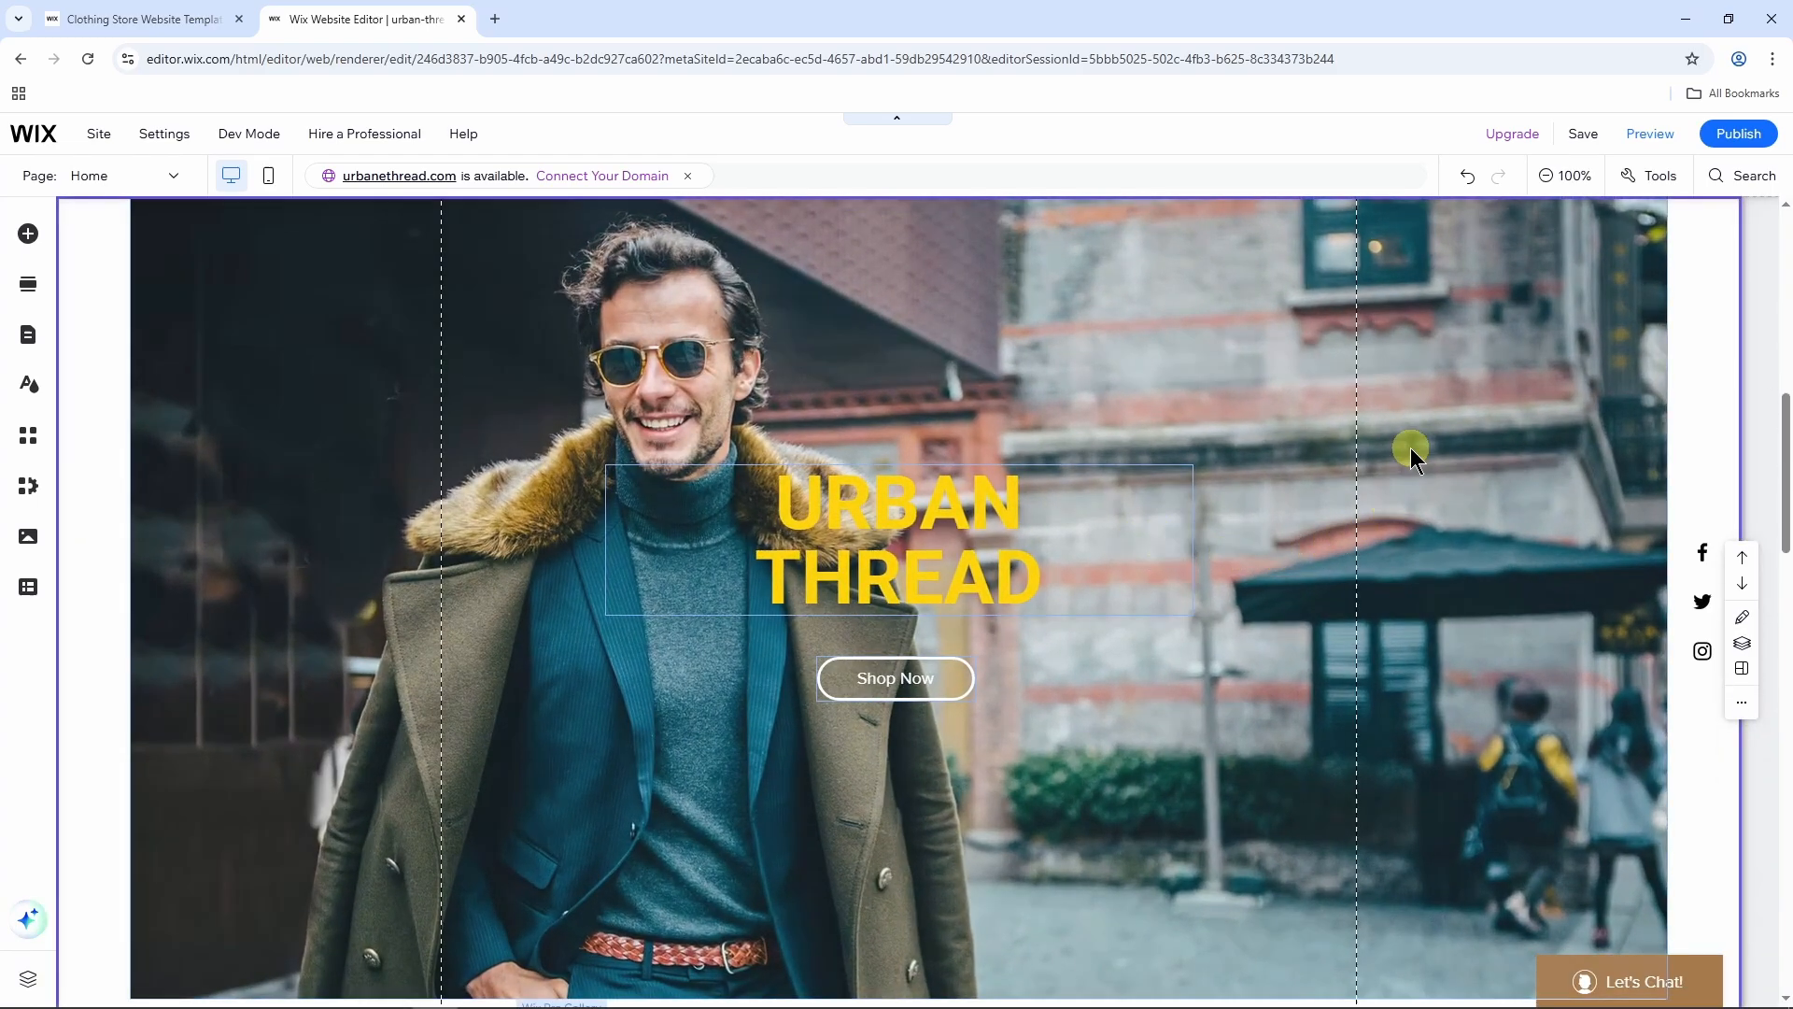
left_click(1410, 449)
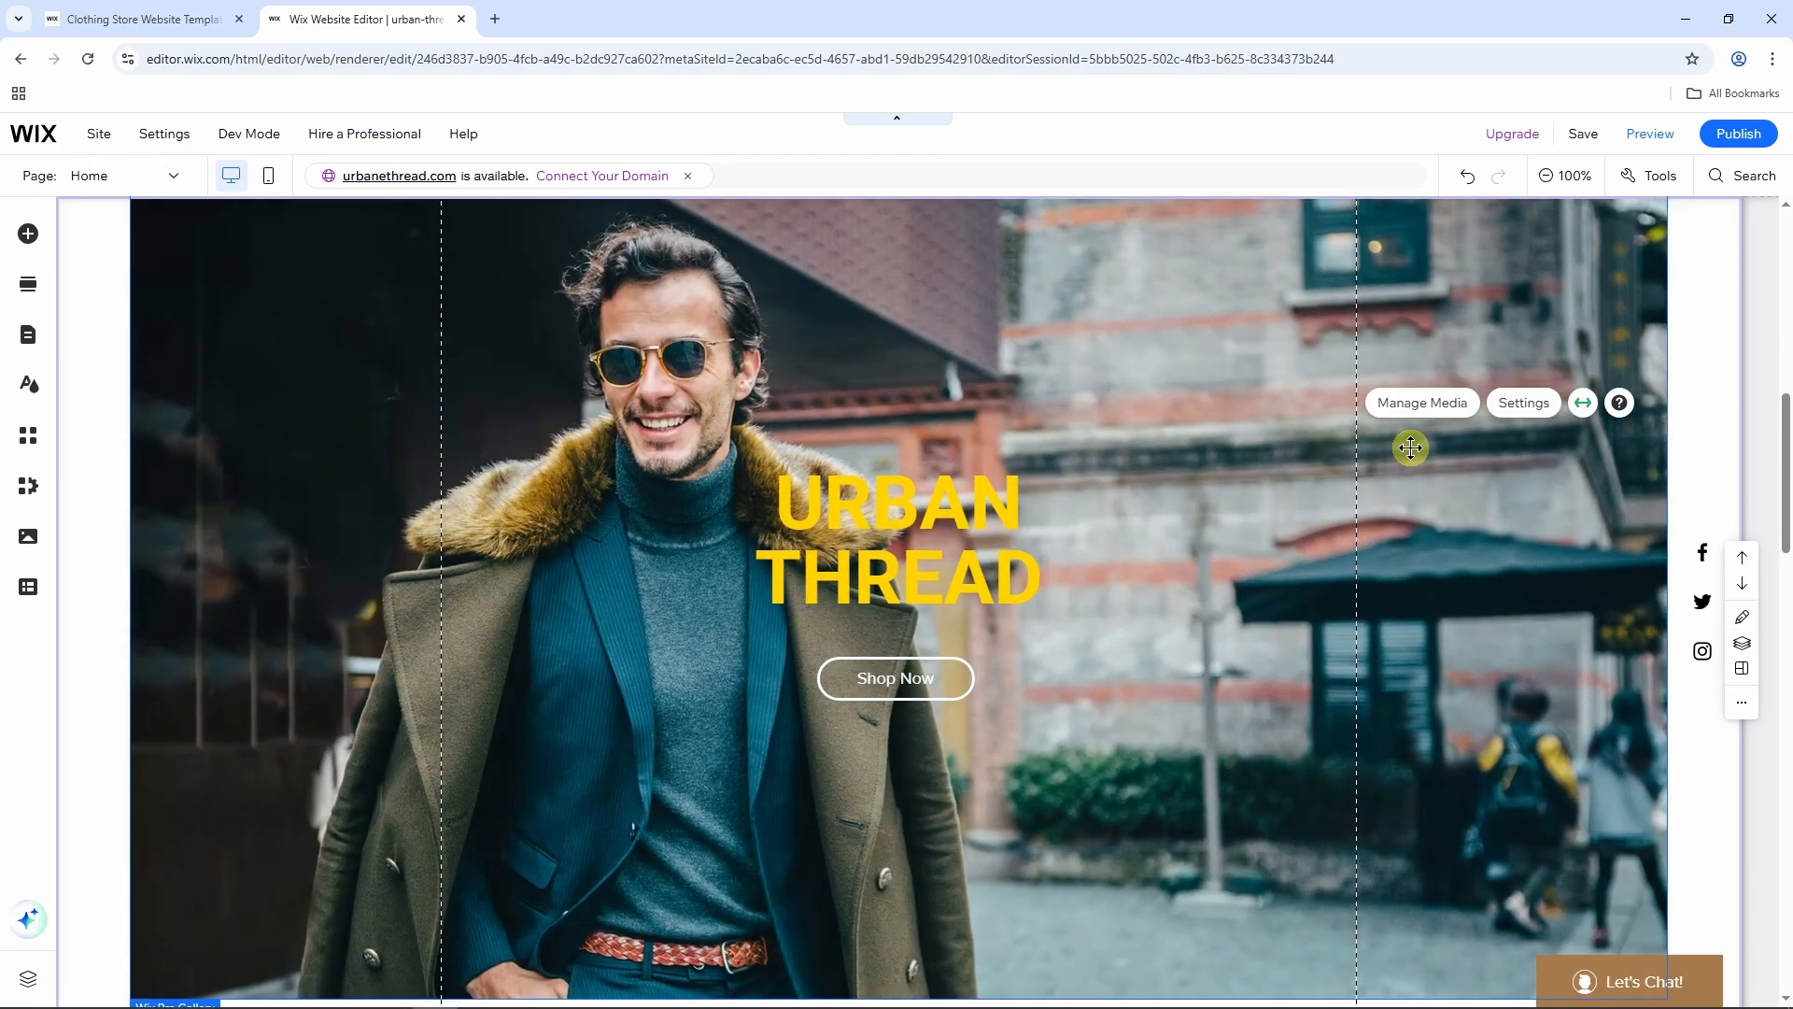
left_click(1417, 412)
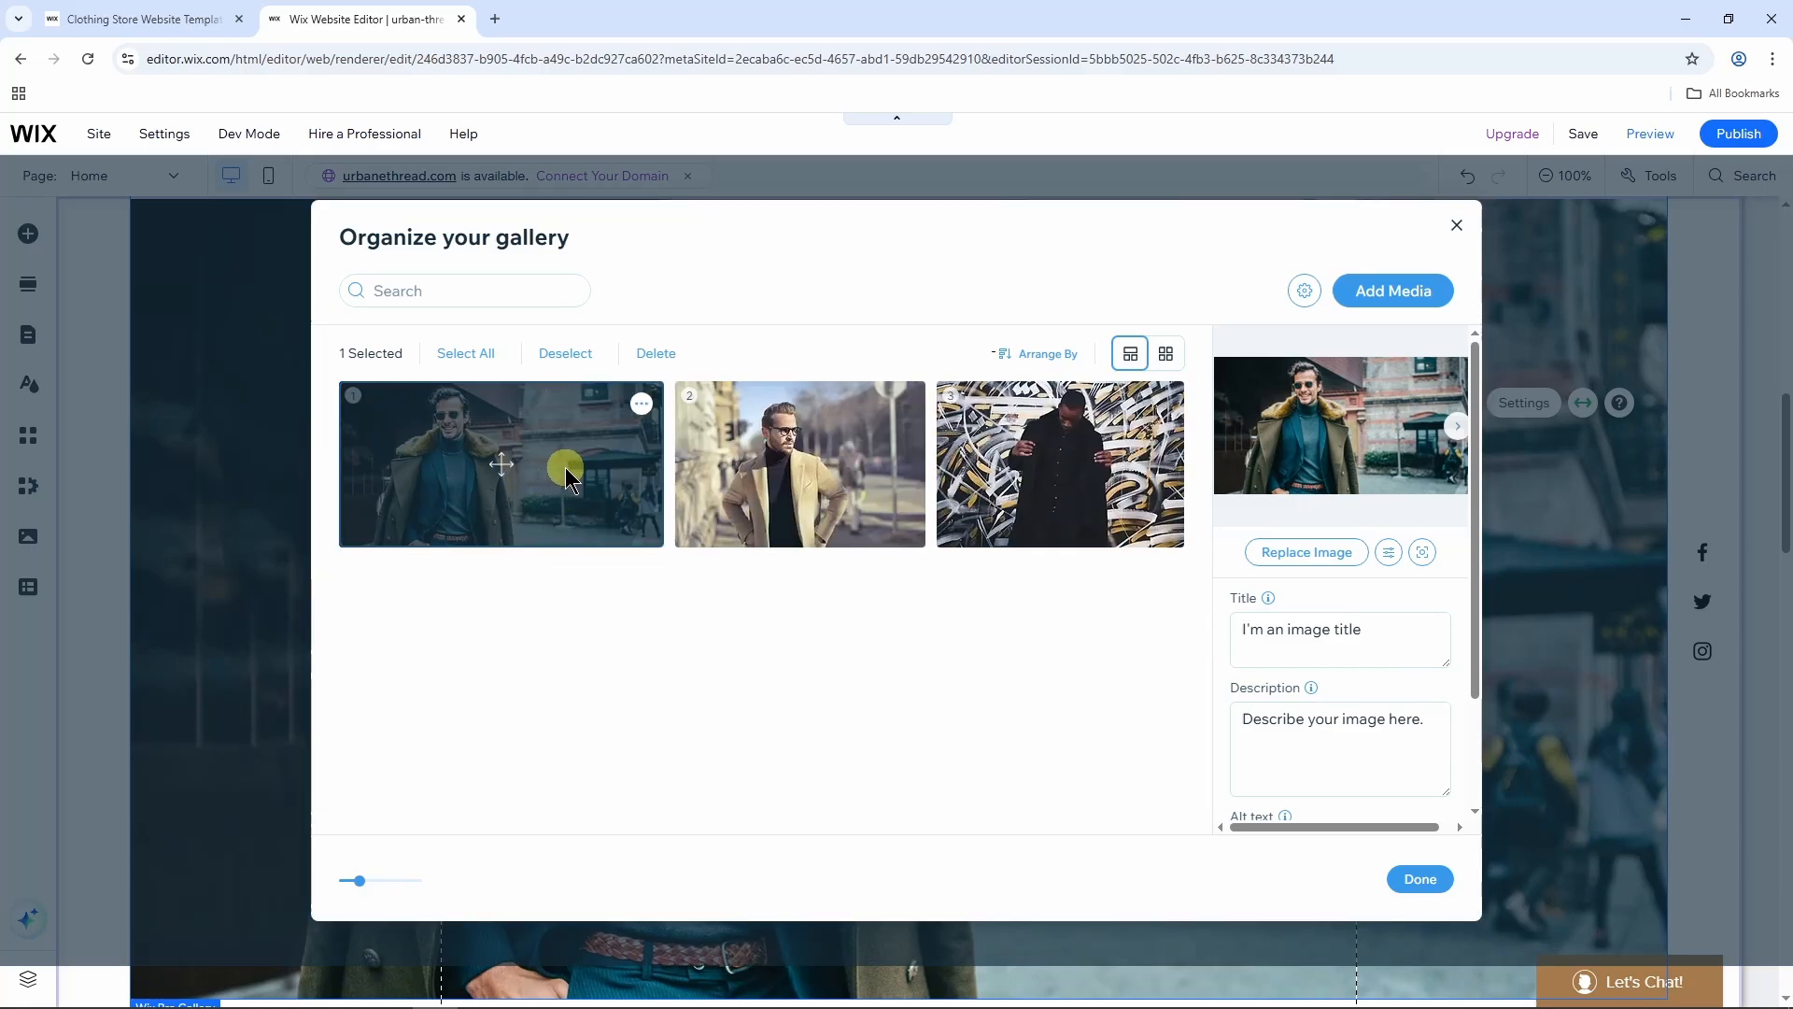
left_click(1319, 558)
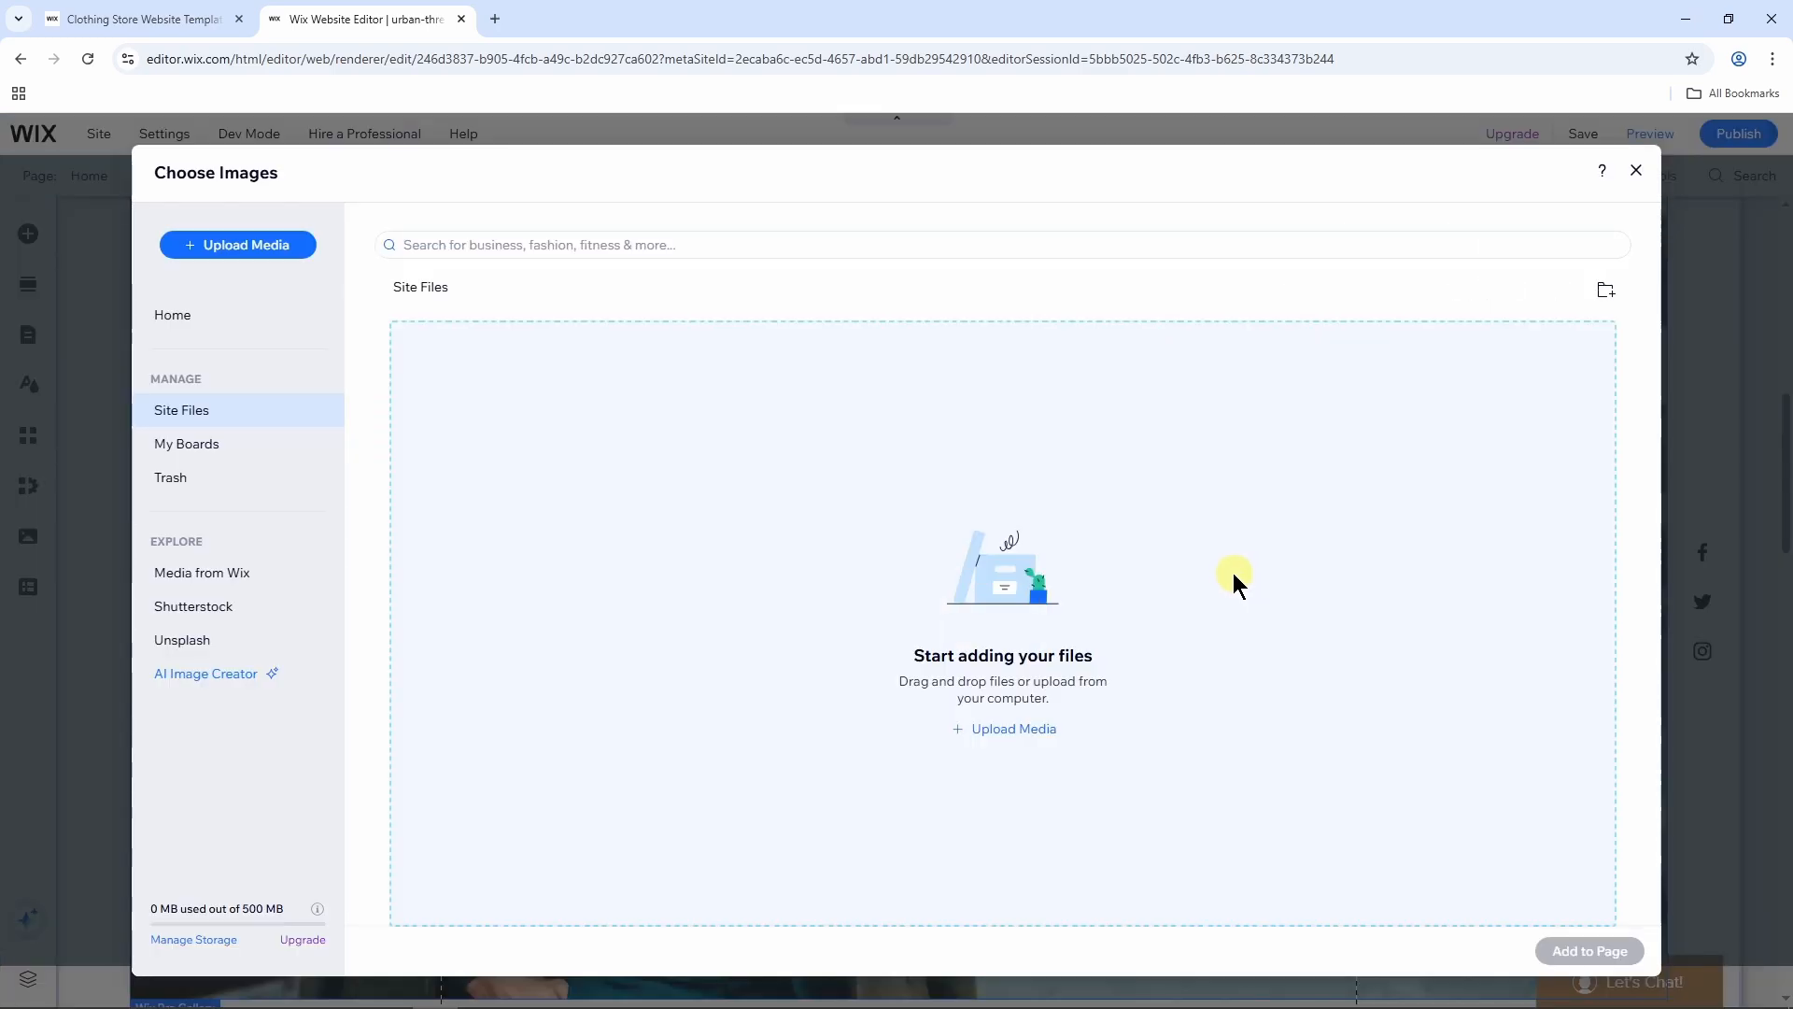
left_click(1037, 733)
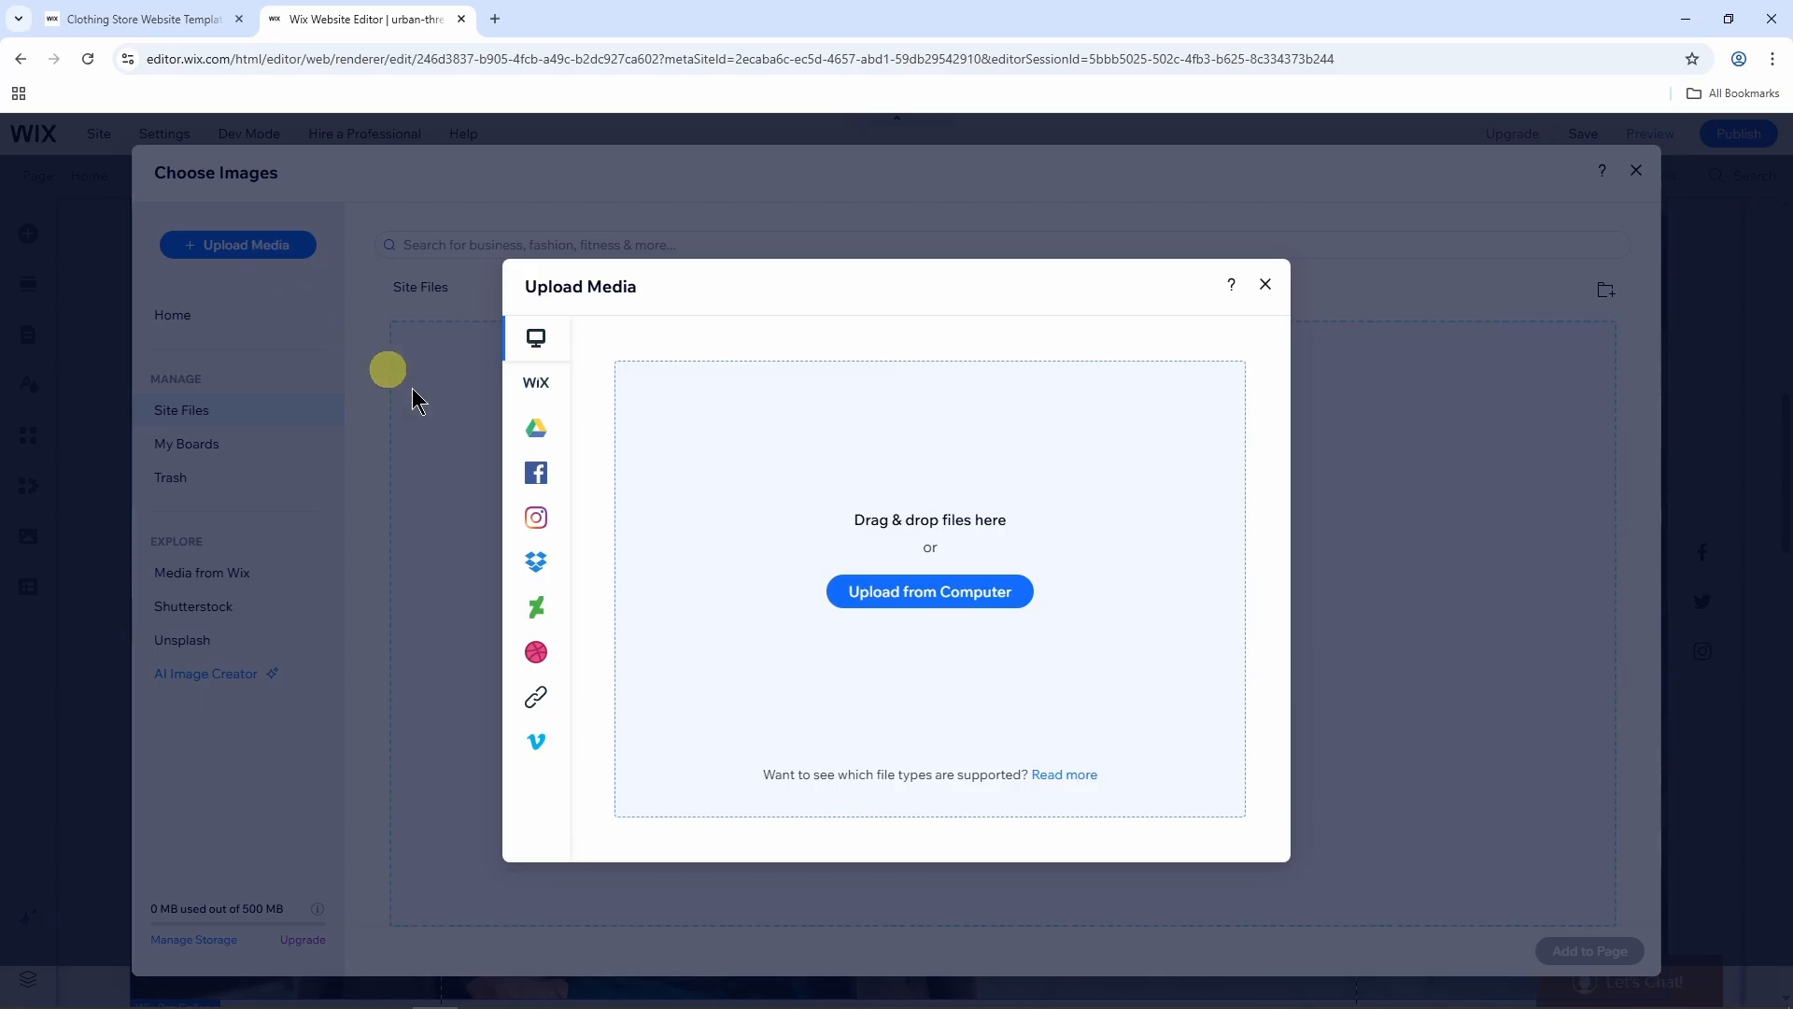
left_click(948, 591)
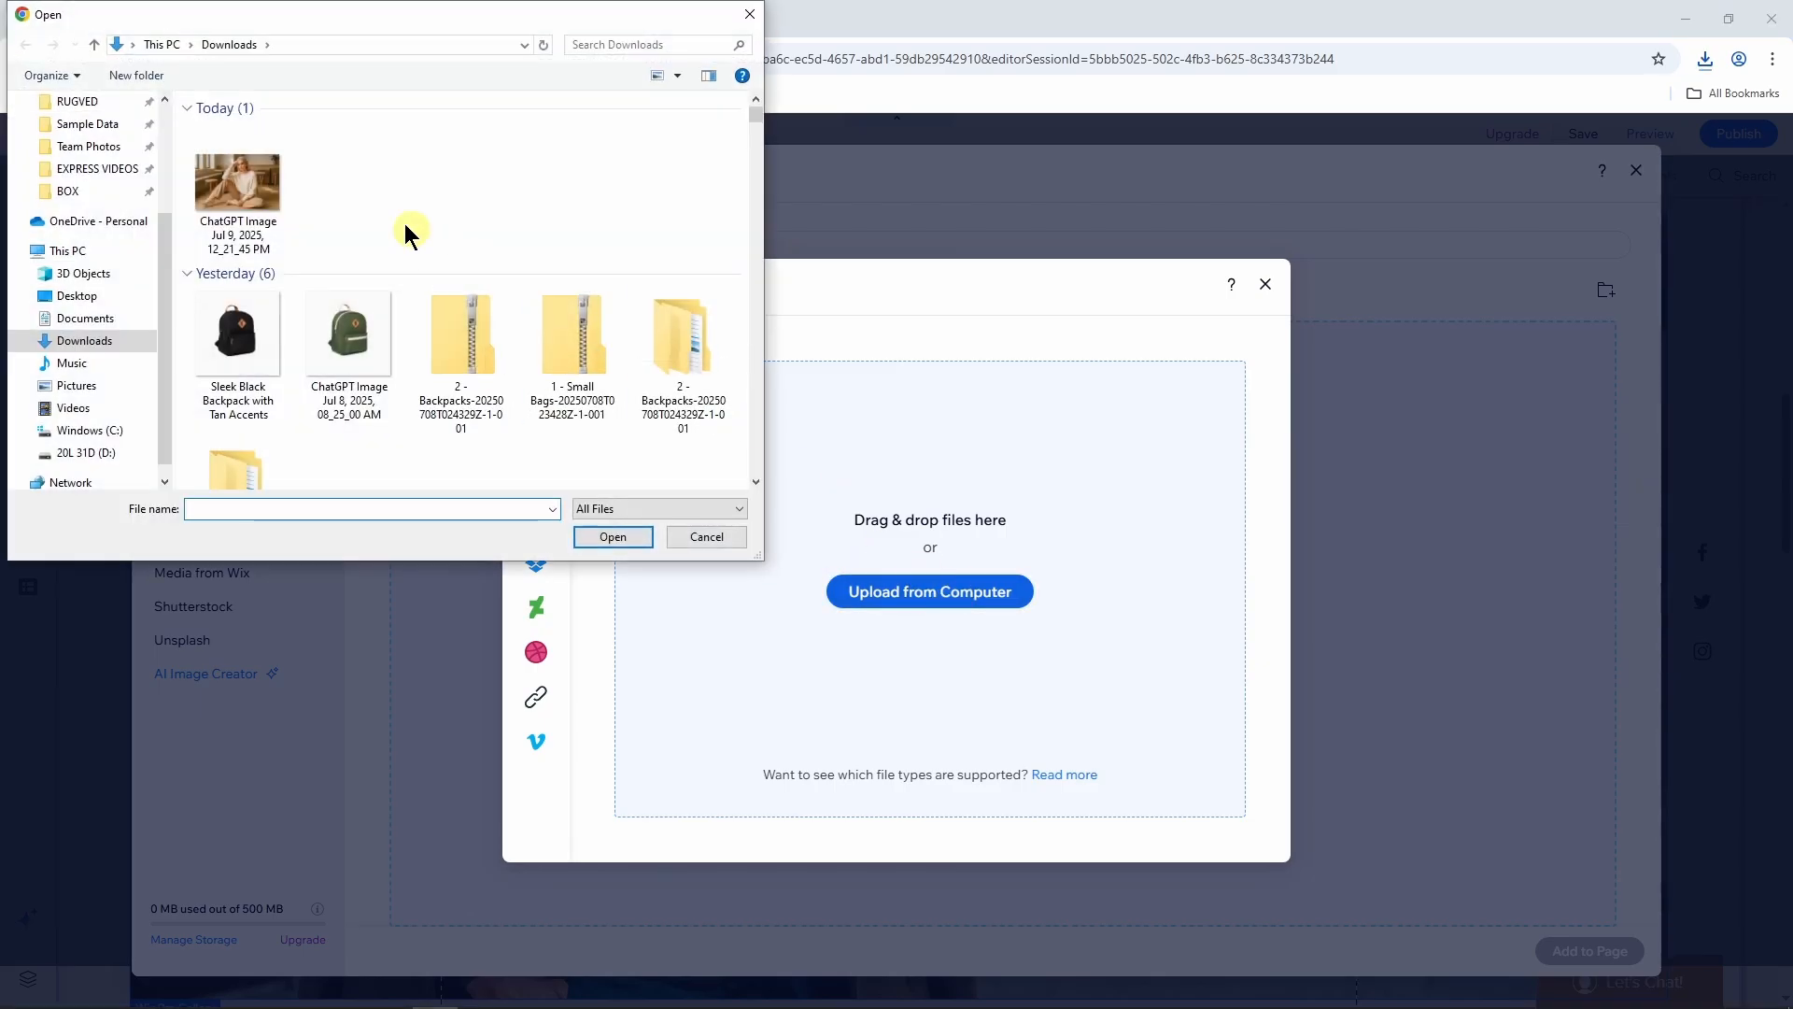
left_click(244, 201)
left_click(612, 536)
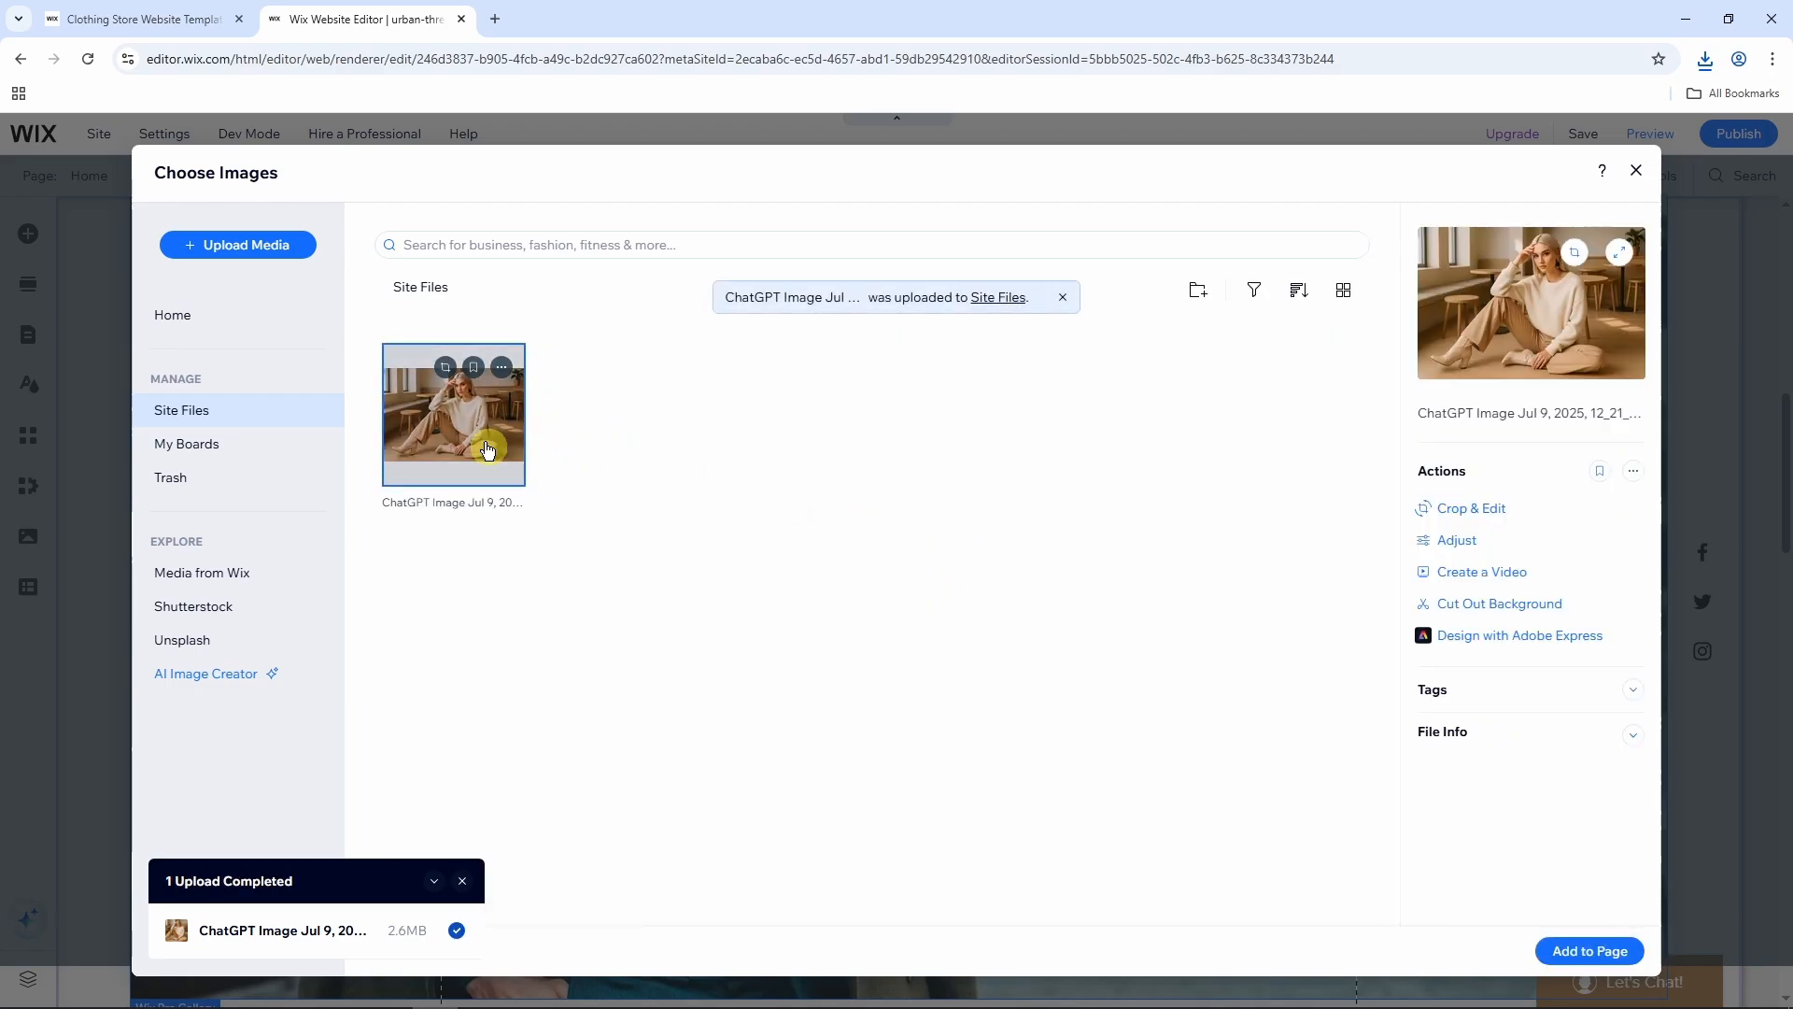
left_click(1569, 950)
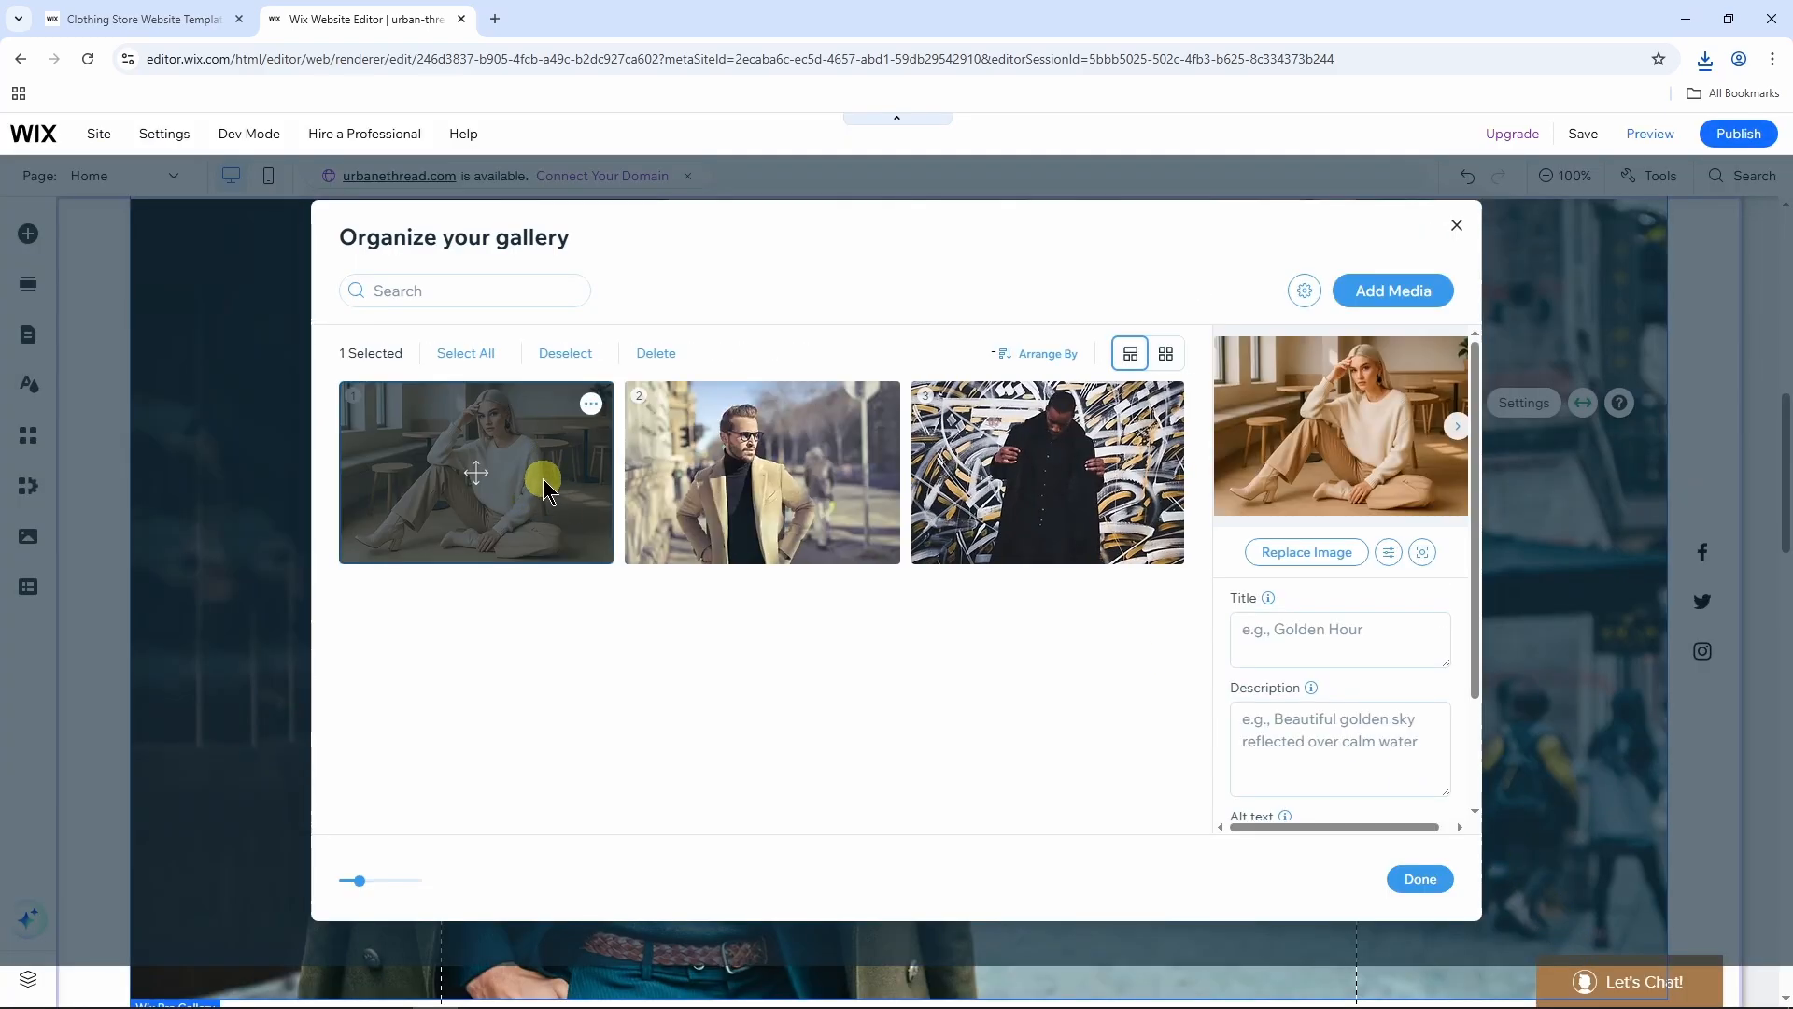
left_click(1419, 877)
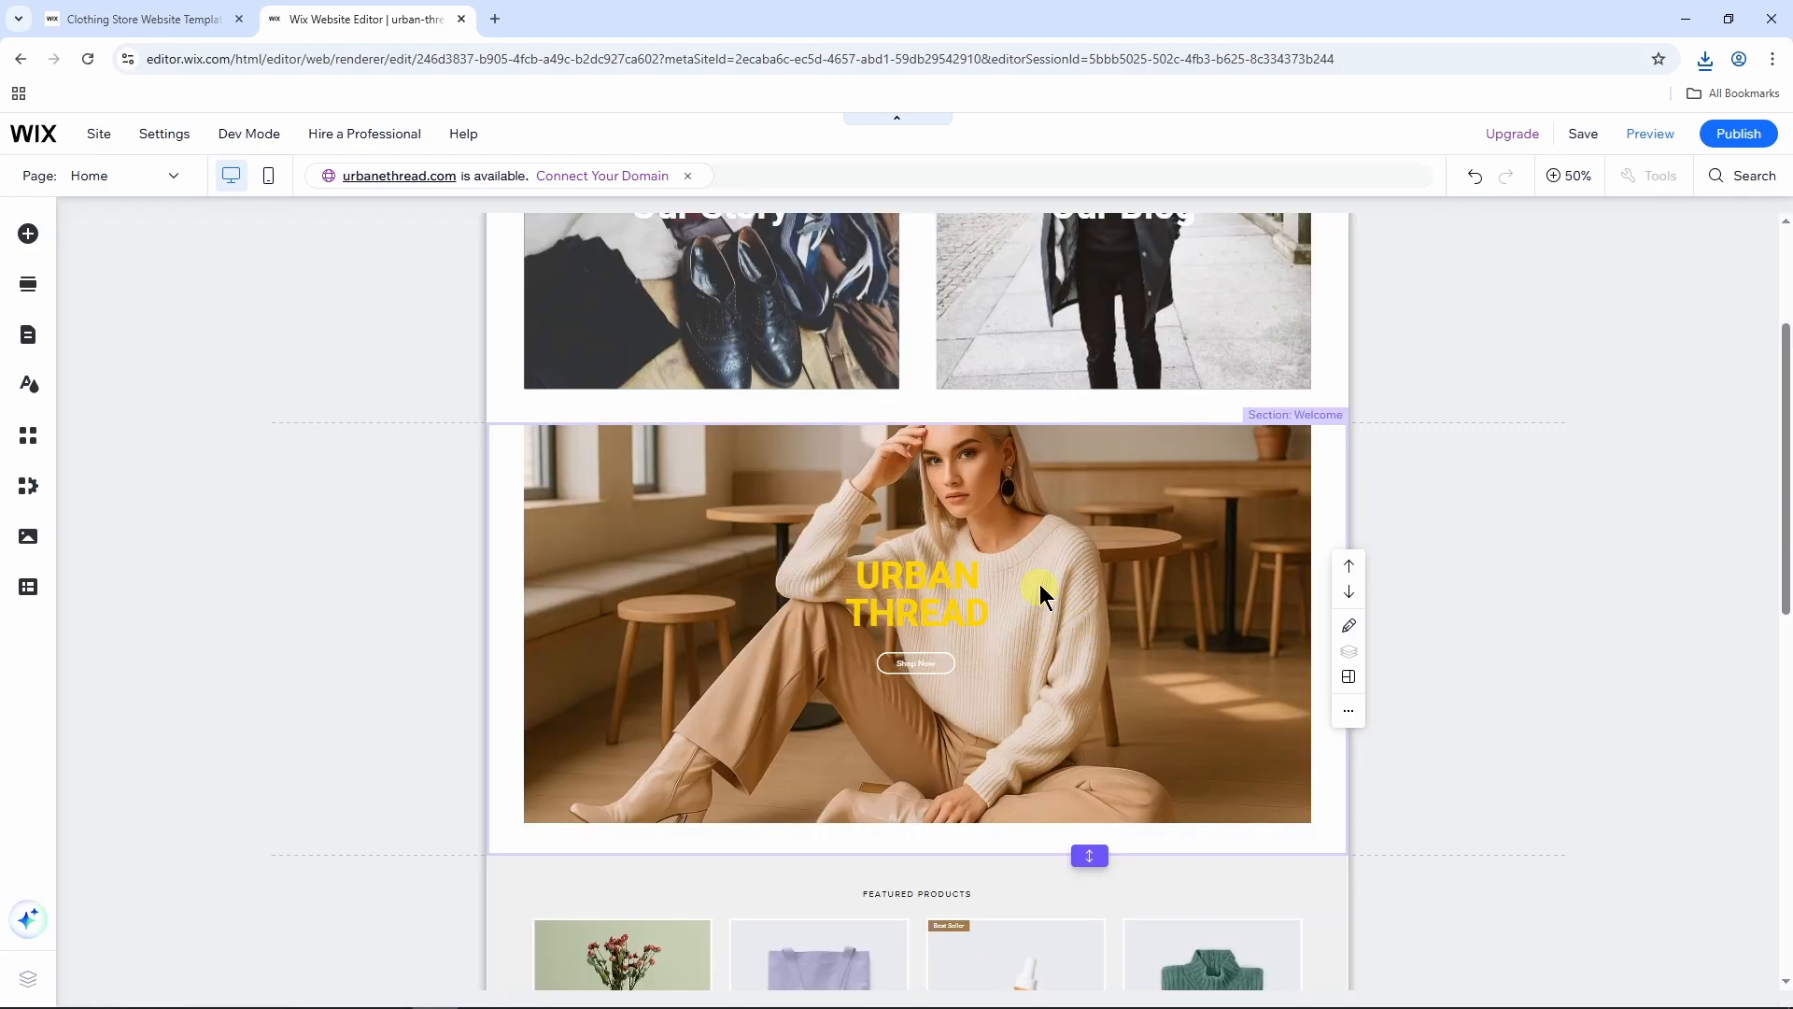
Step: Open the flower vase product from the Featured Products gallery for editing in the store's product management
scroll(1010, 592, "down", 4)
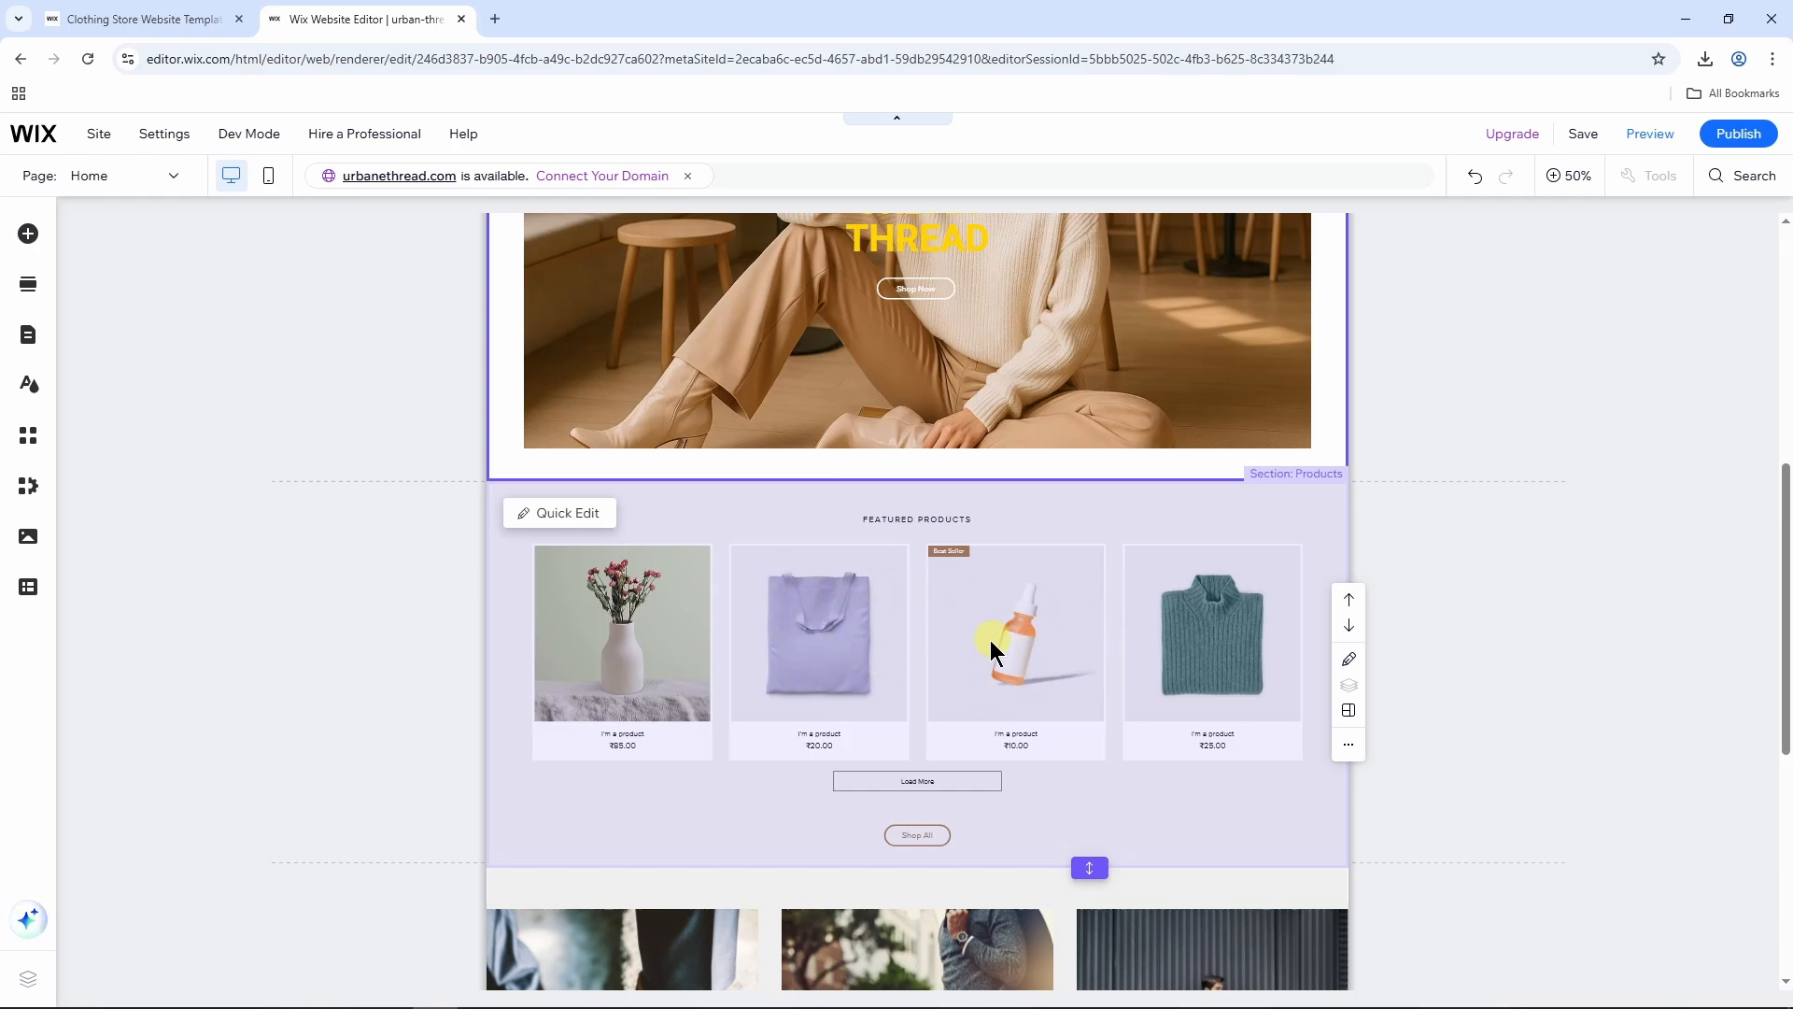
left_click(651, 609)
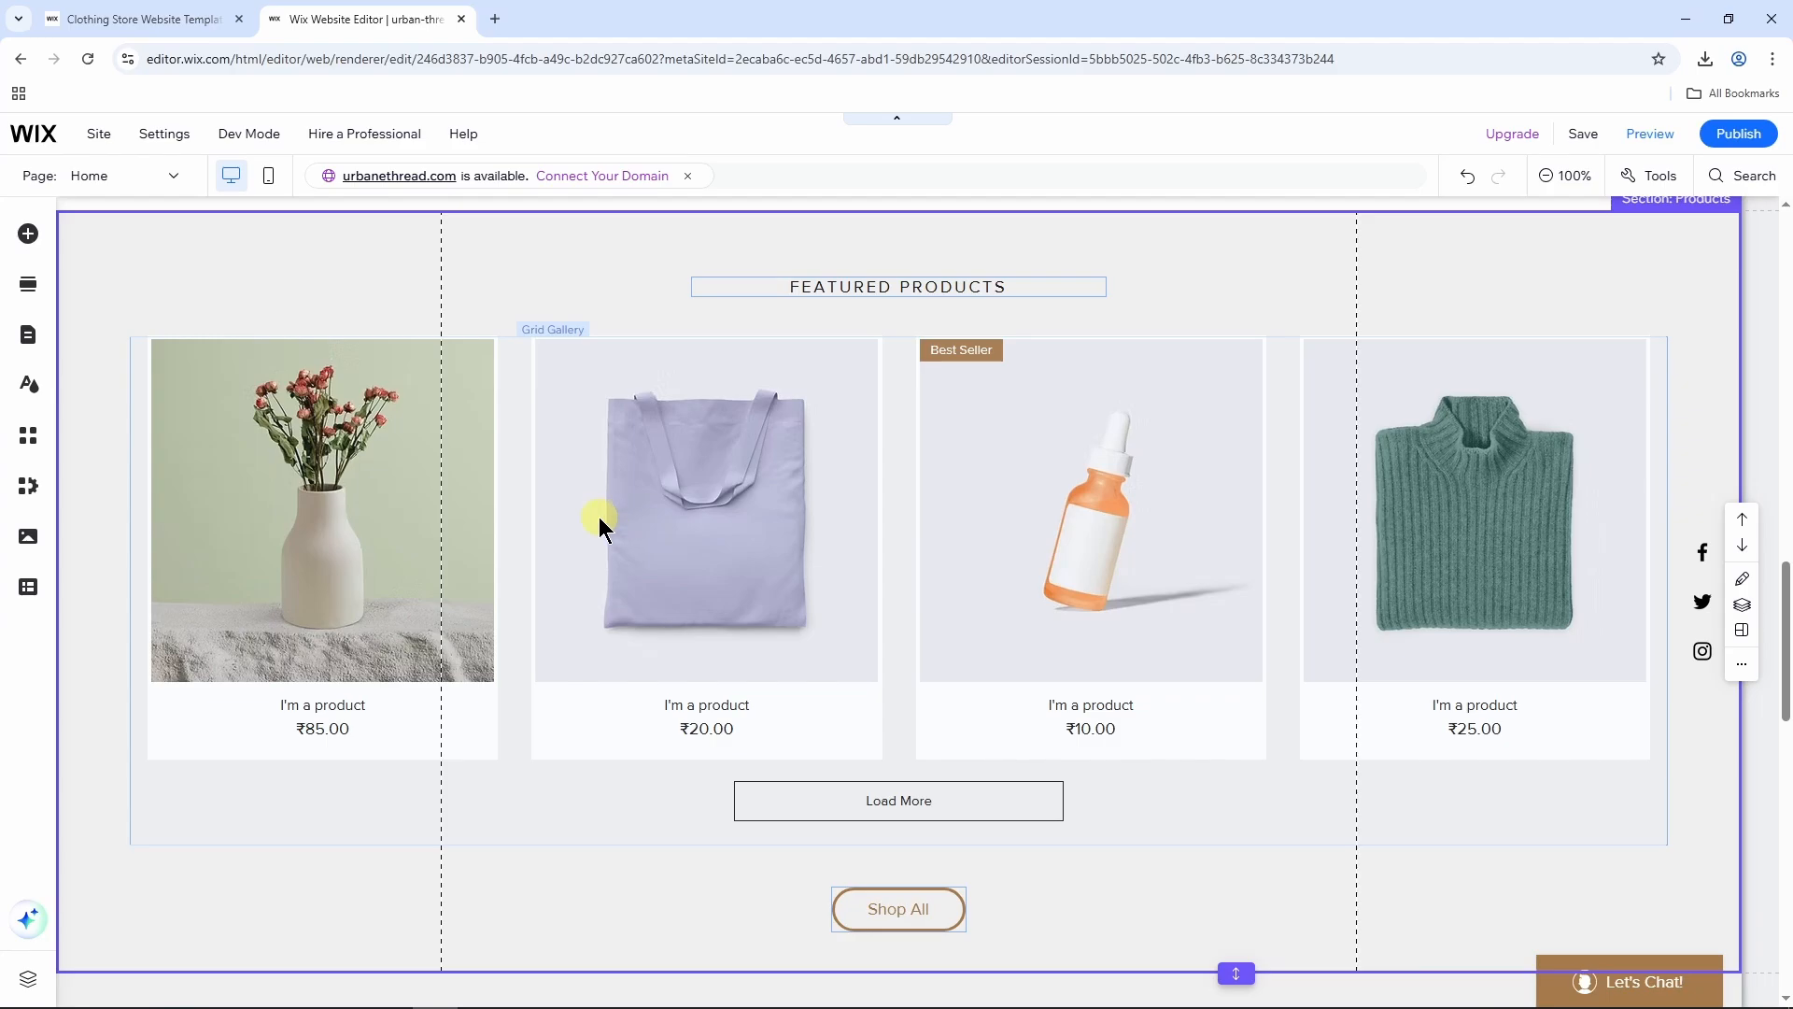
left_click(363, 493)
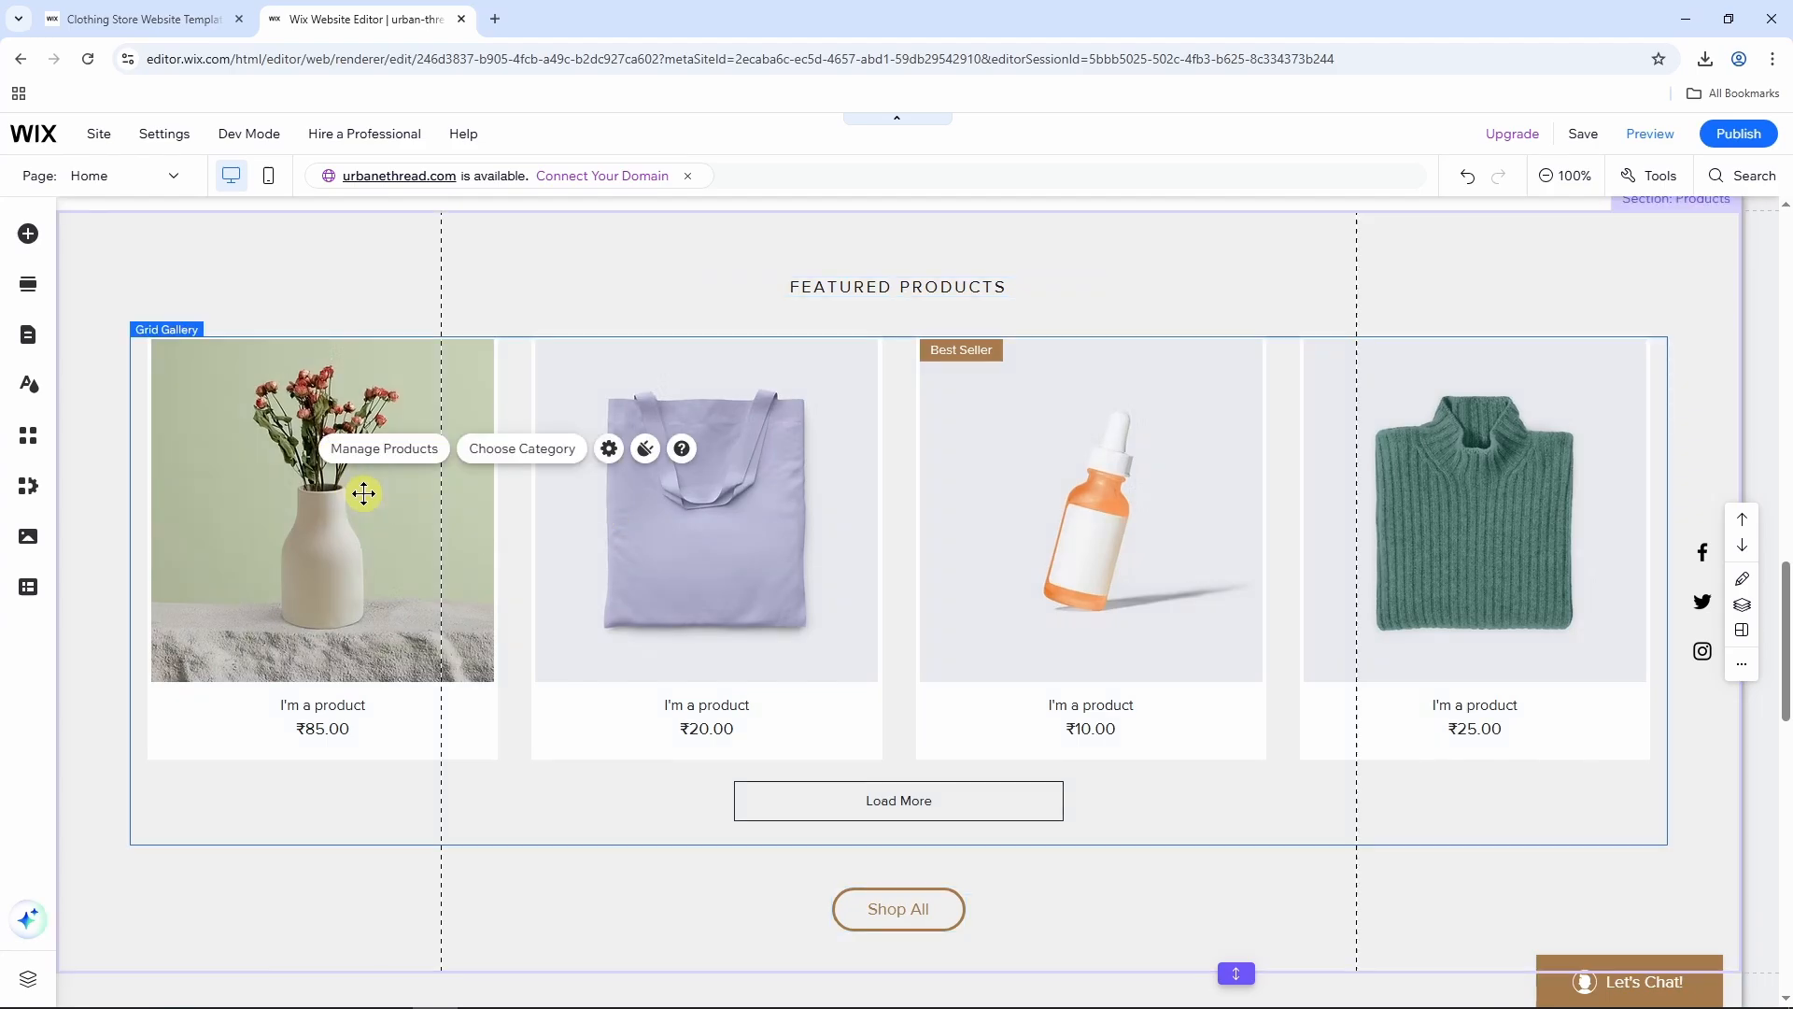
left_click(384, 450)
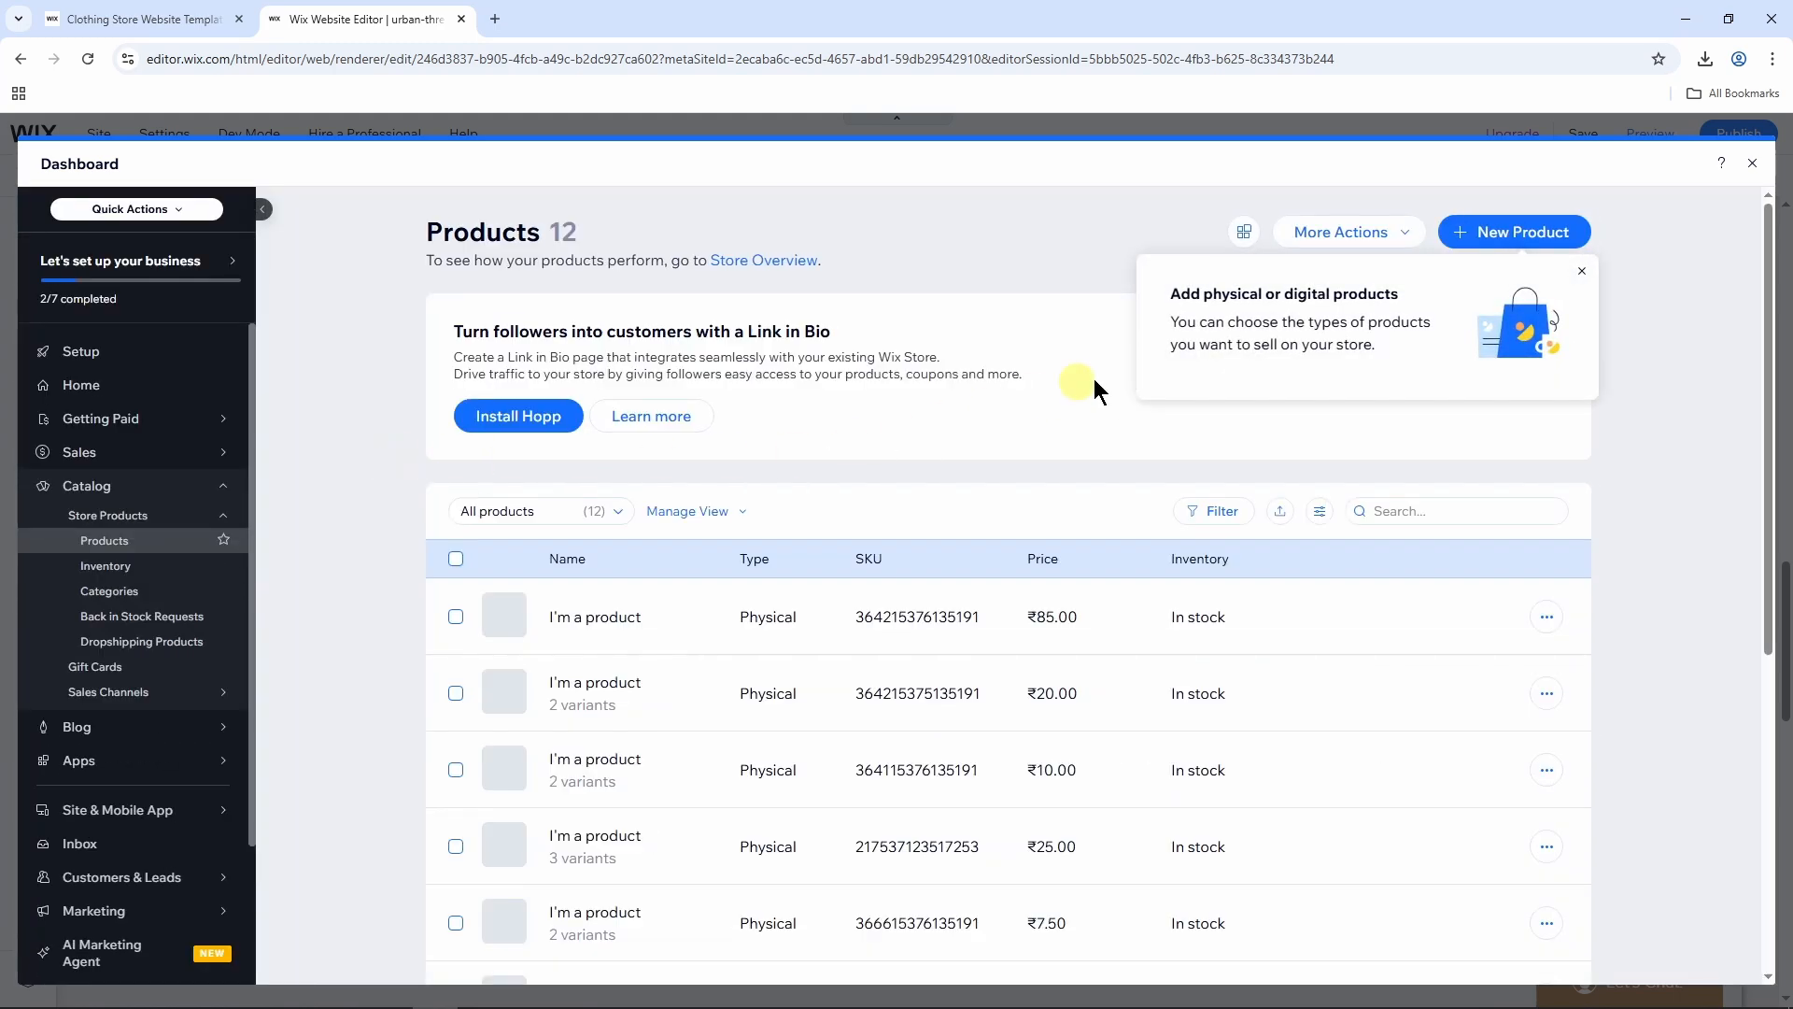
scroll(641, 401, "down", 2)
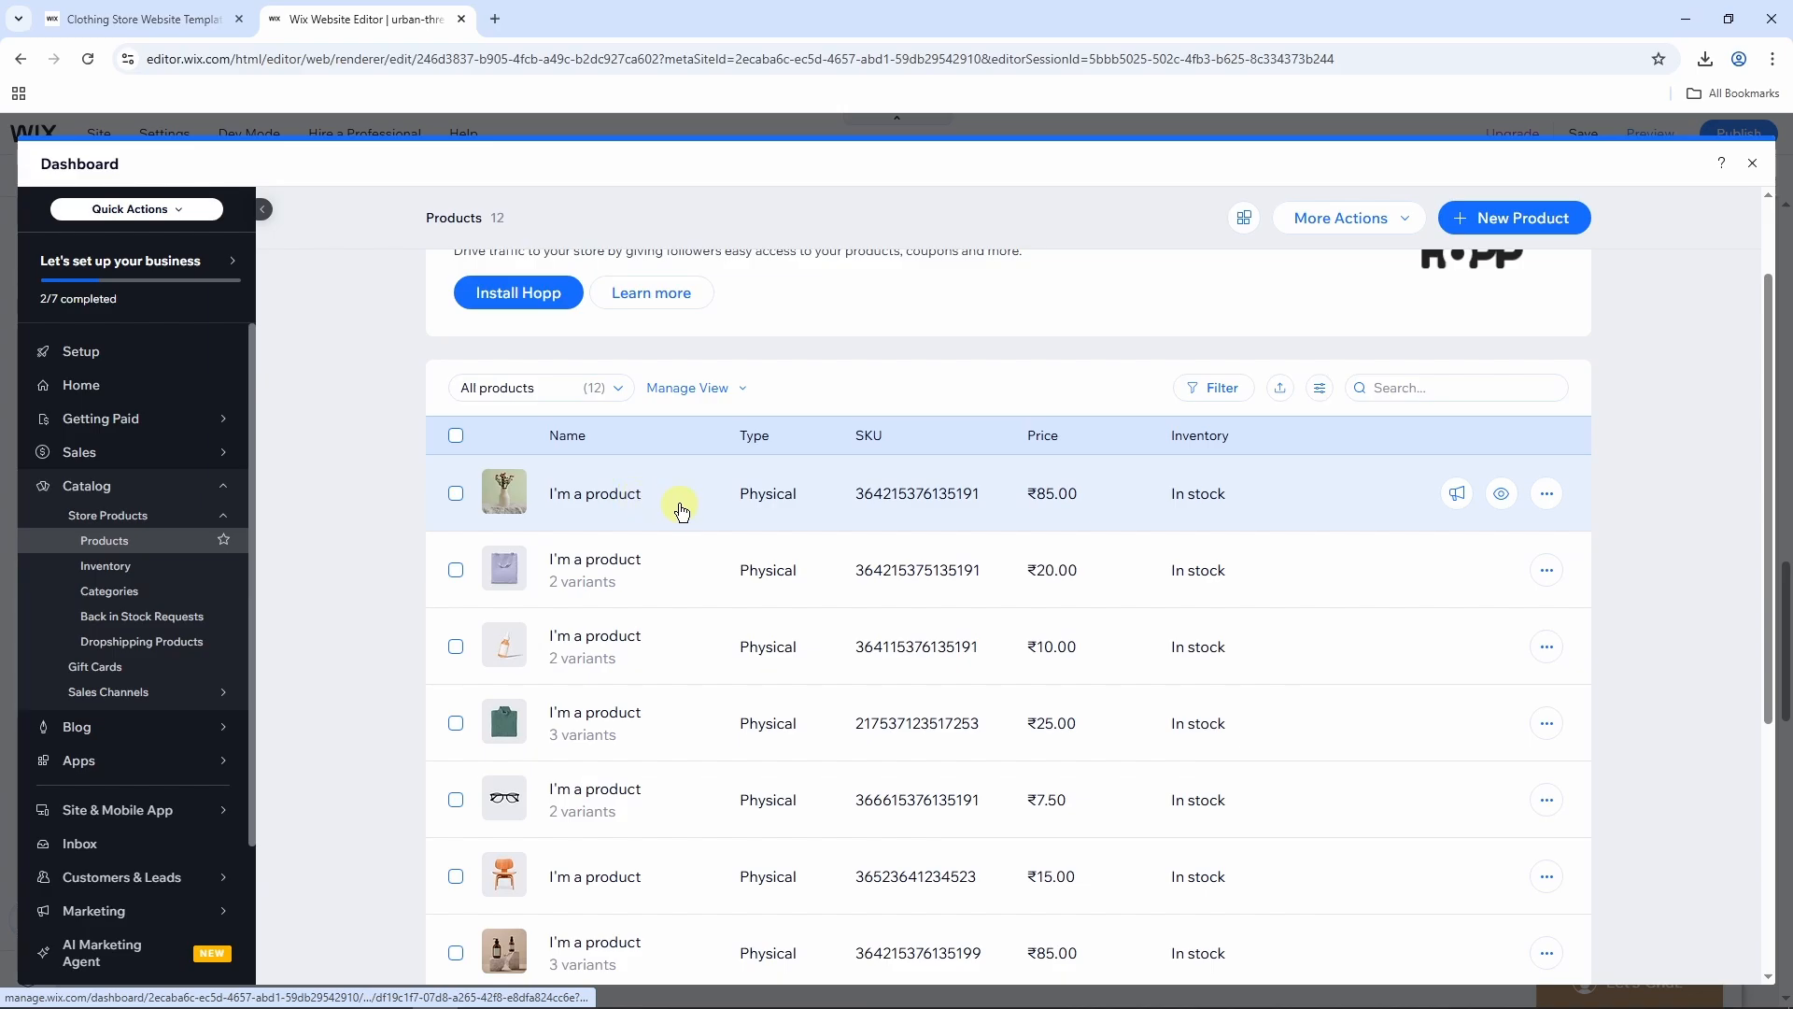
left_click(678, 510)
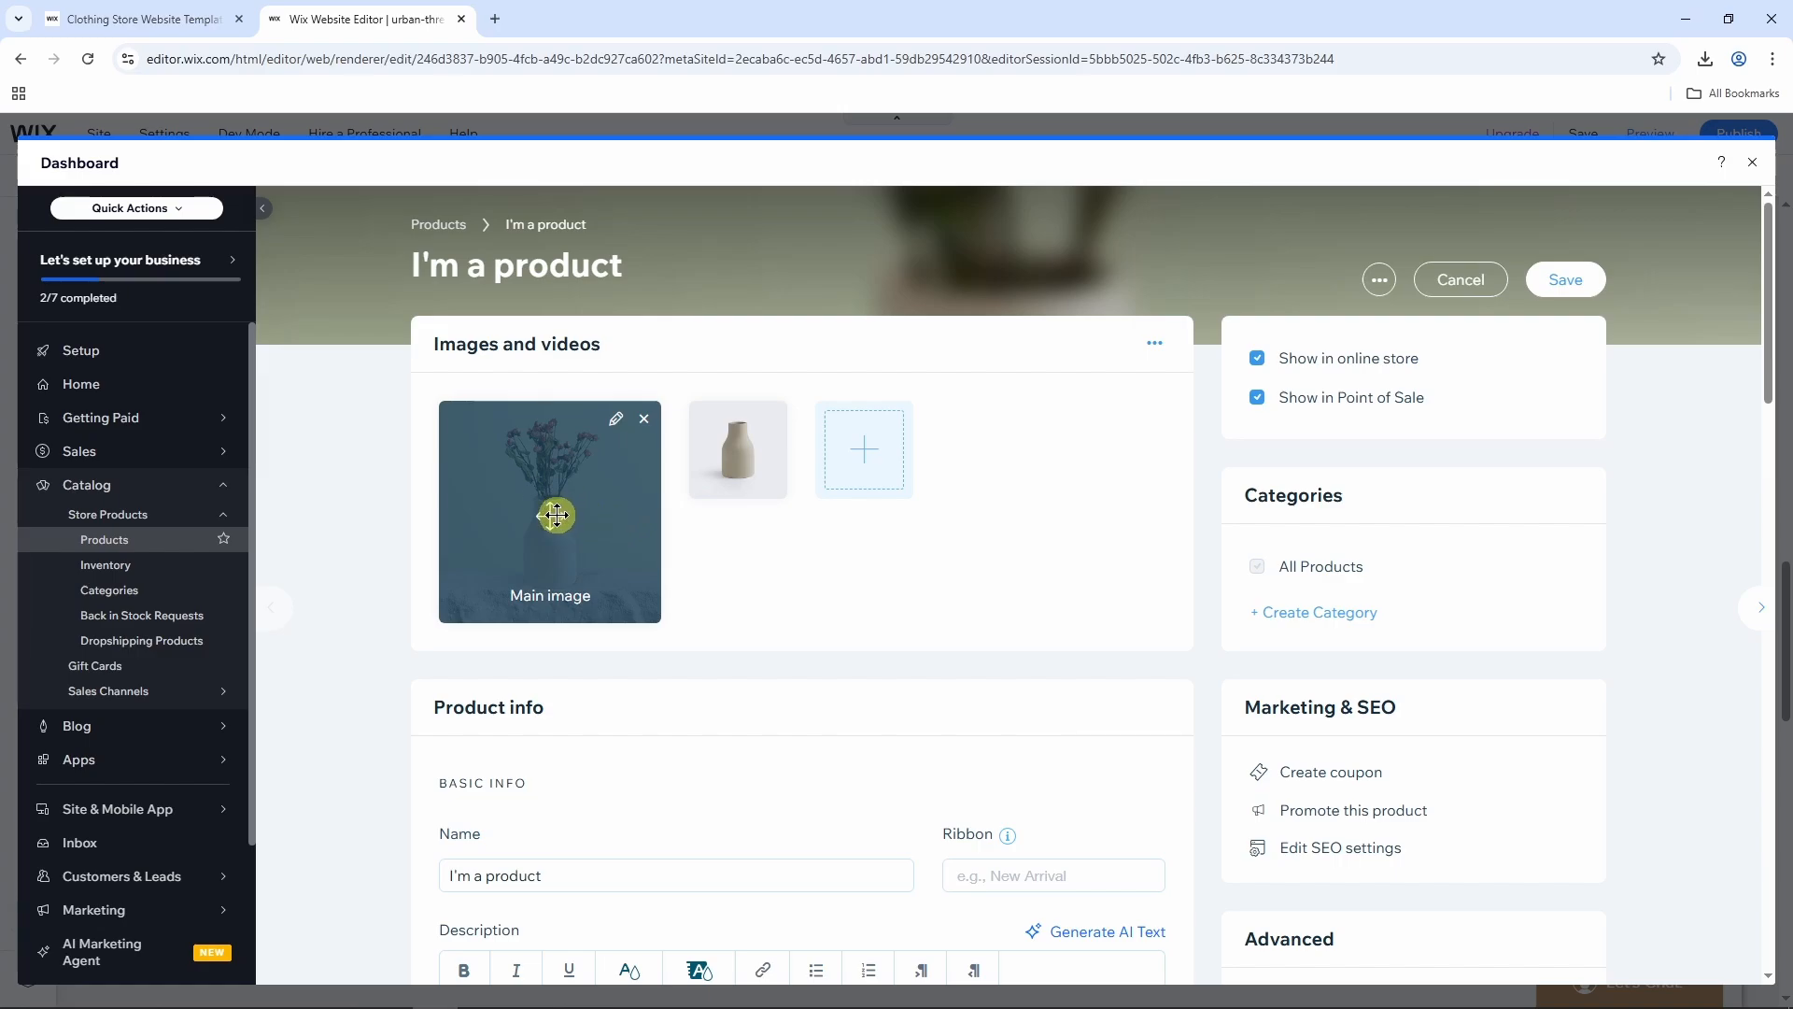
Step: Replace the vase product's main image with the green backpack file ChatGPT Image Jul 8, 2025, 08_25_00 AM uploaded from Downloads
left_click(557, 513)
left_click(283, 316)
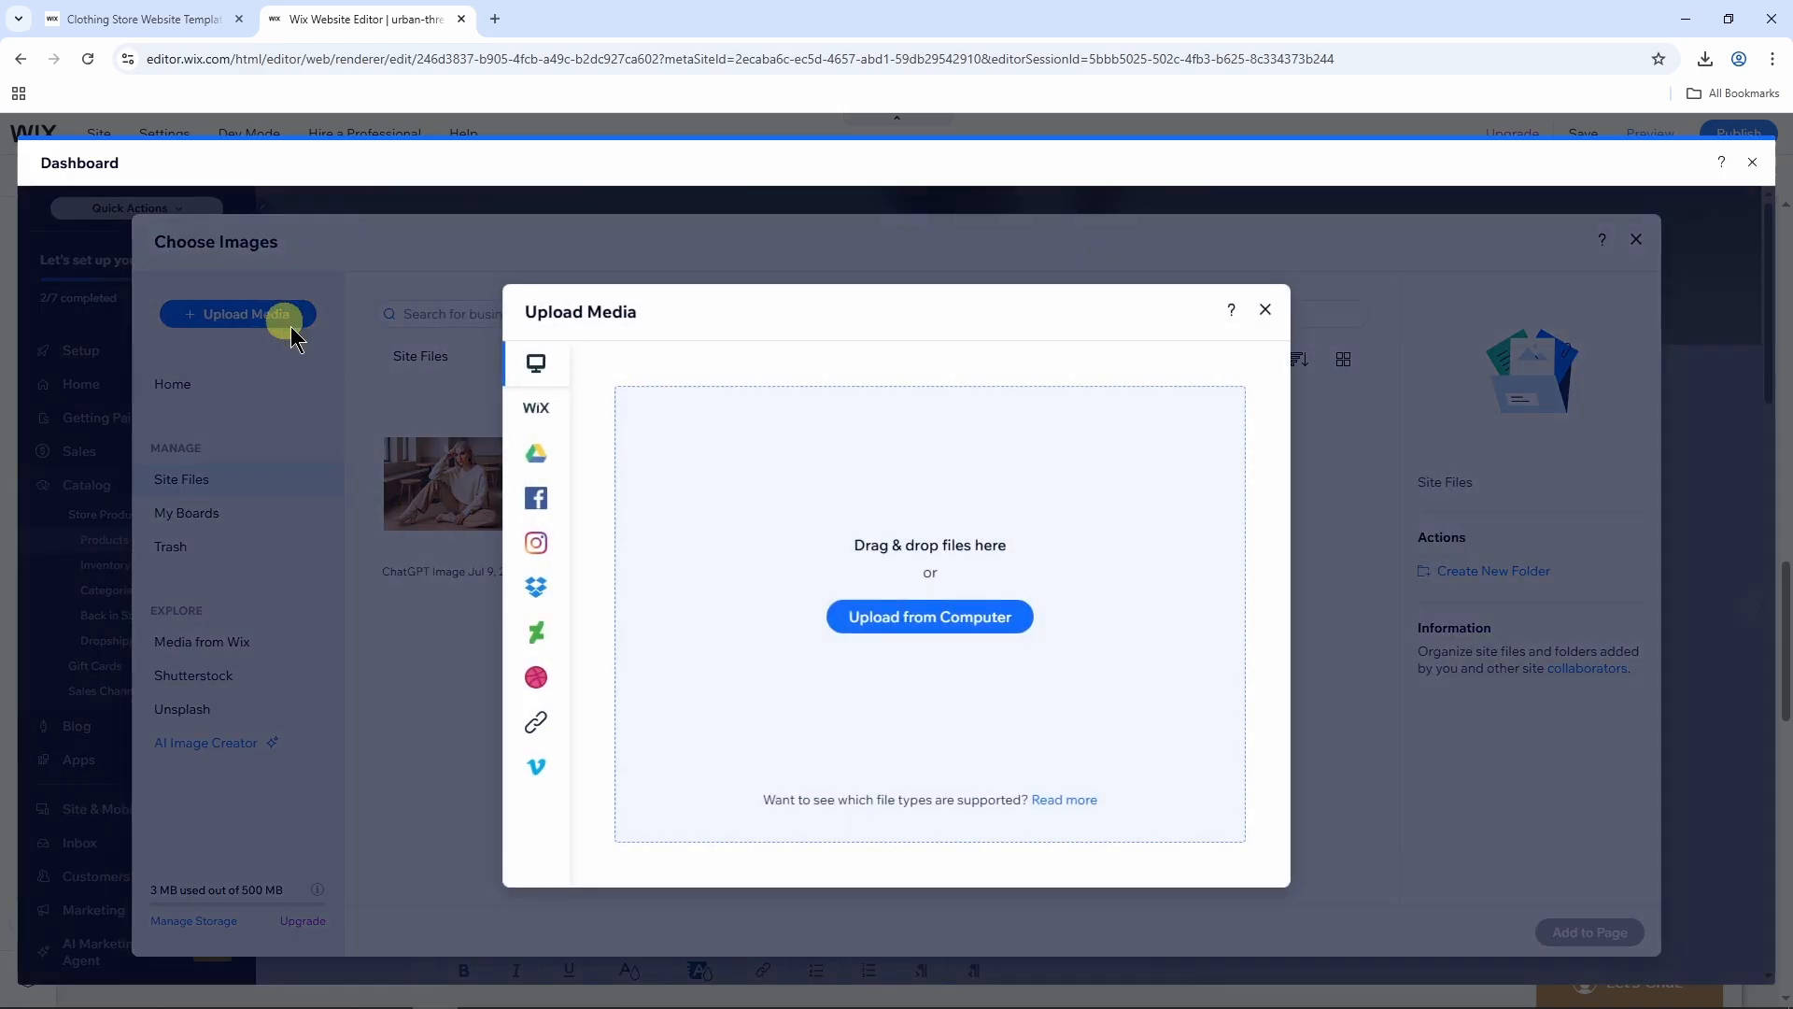
left_click(926, 624)
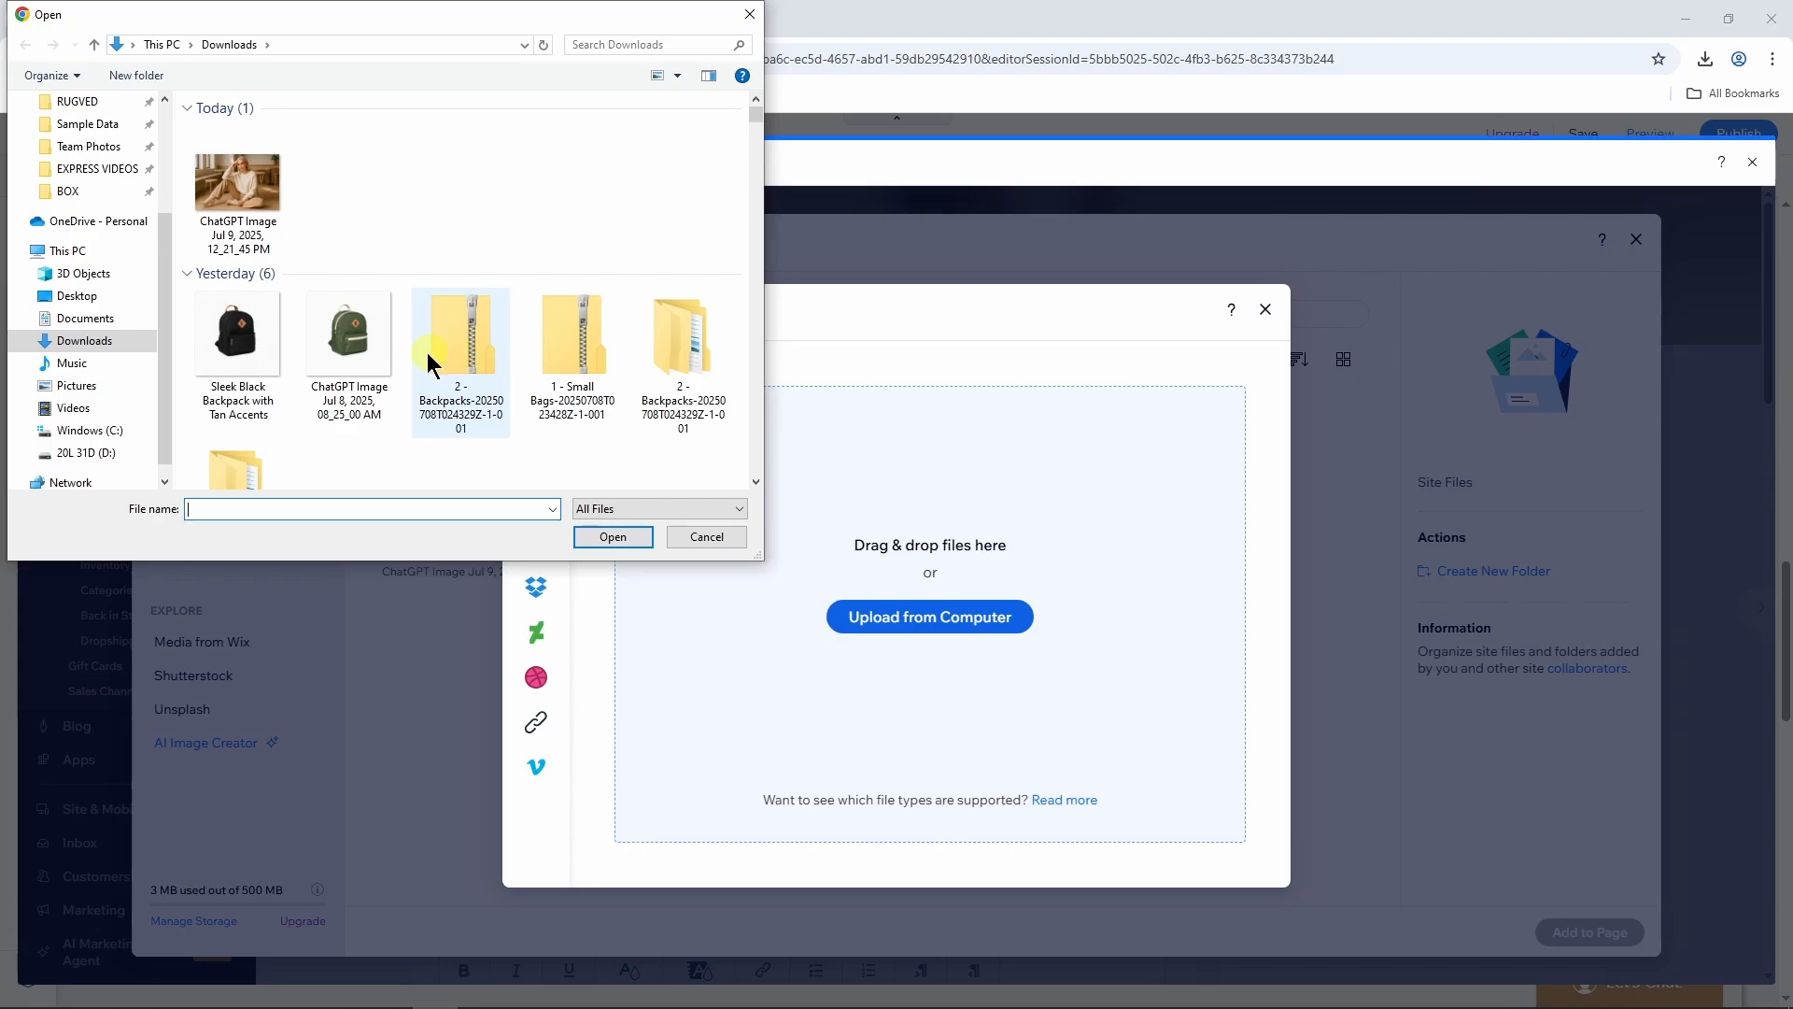
left_click(366, 353)
left_click(636, 536)
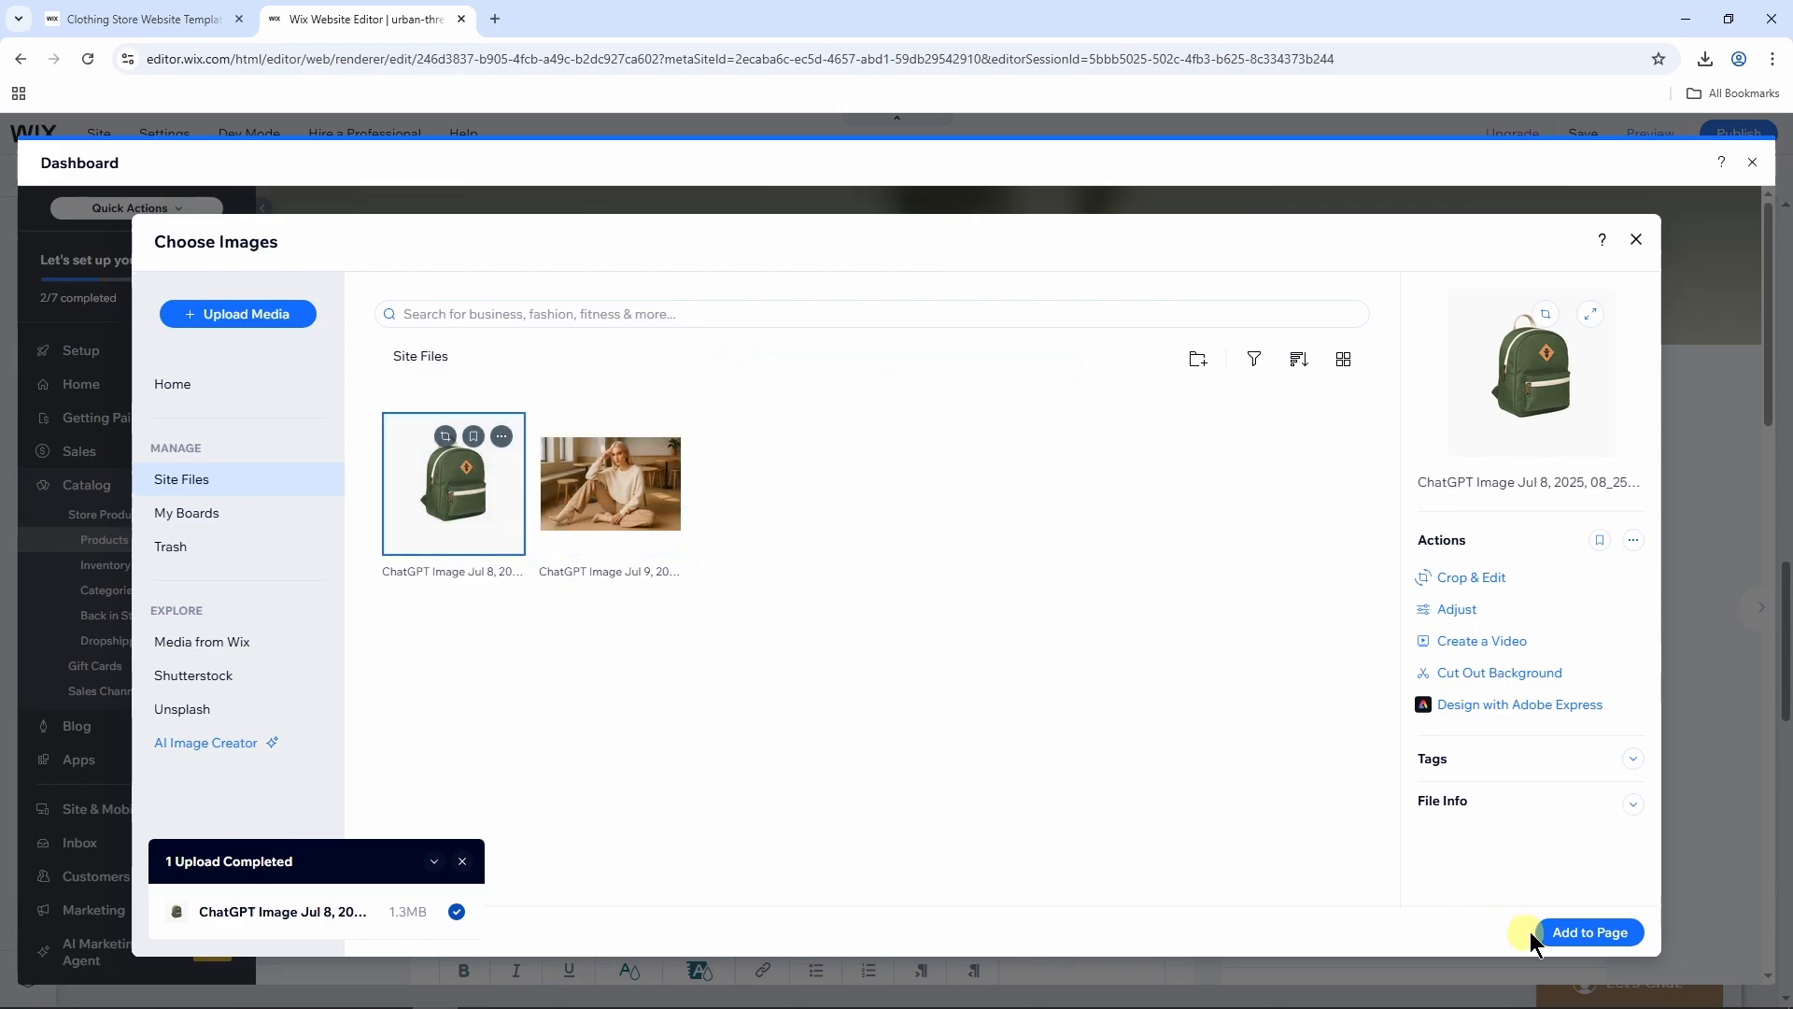
left_click(1555, 932)
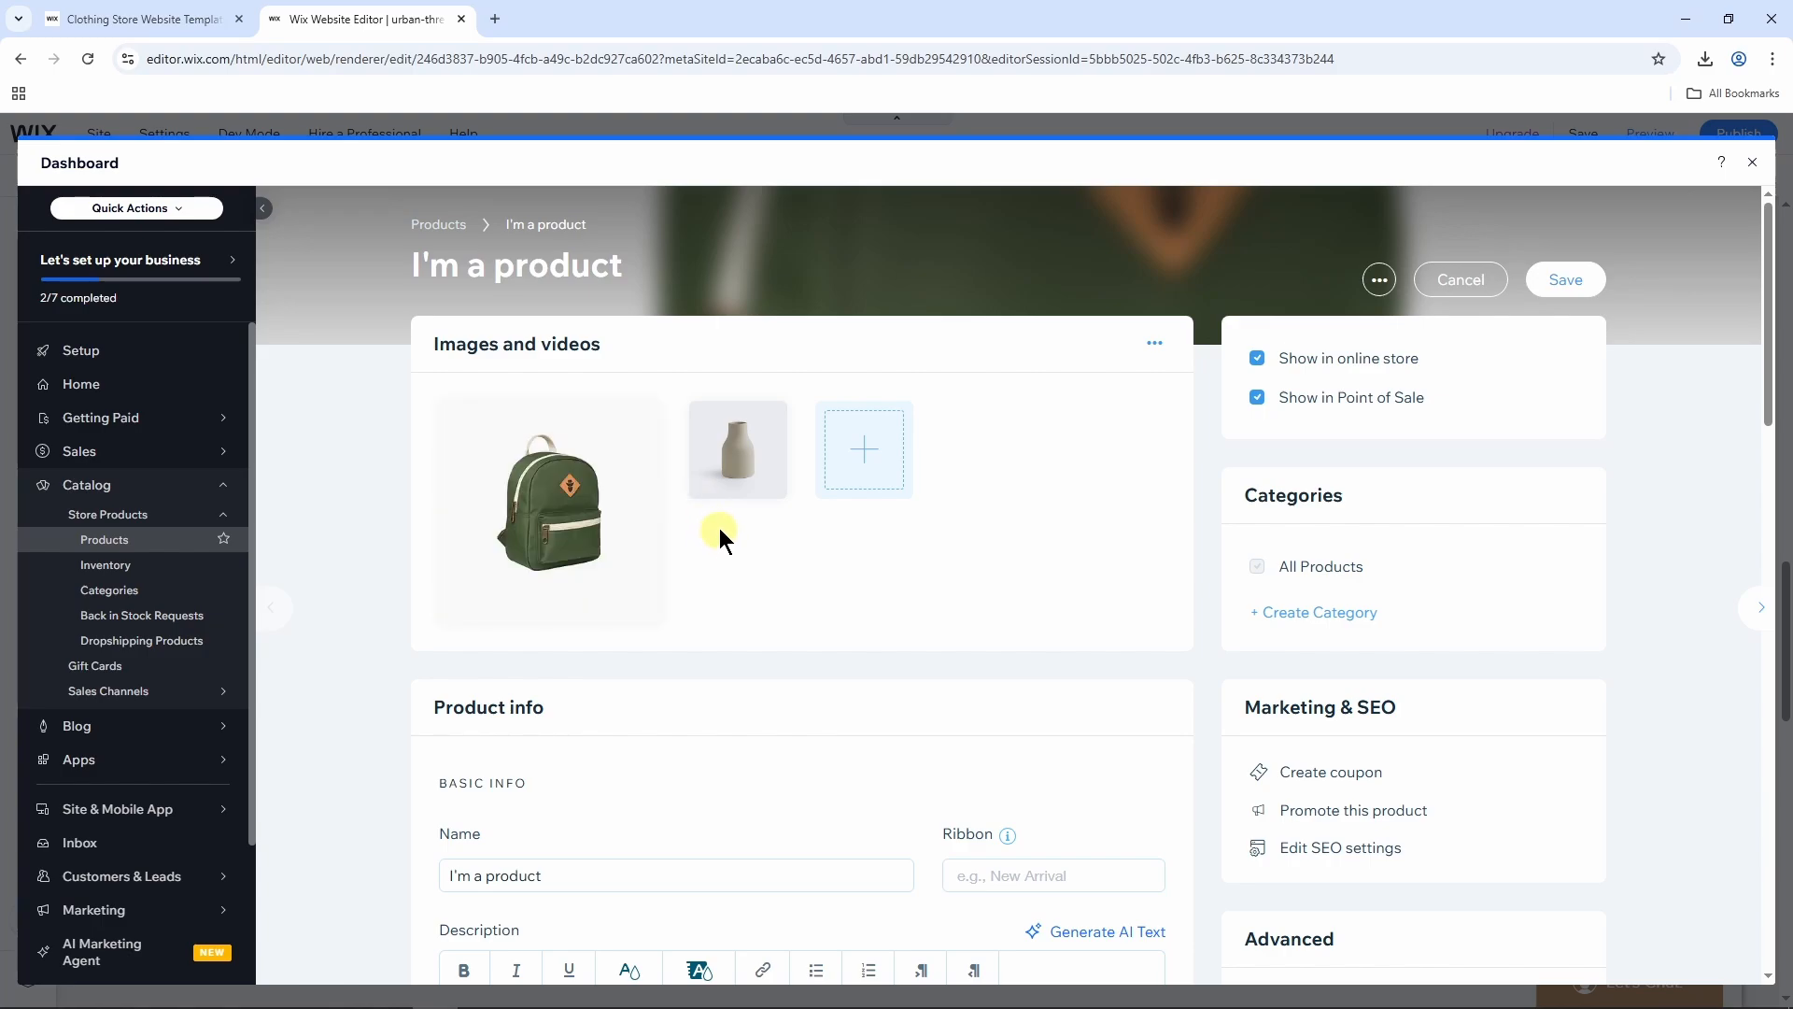
Step: Try the vase photo as the product's main image and return the backpack photo to first place
left_click_drag(744, 466, 489, 476)
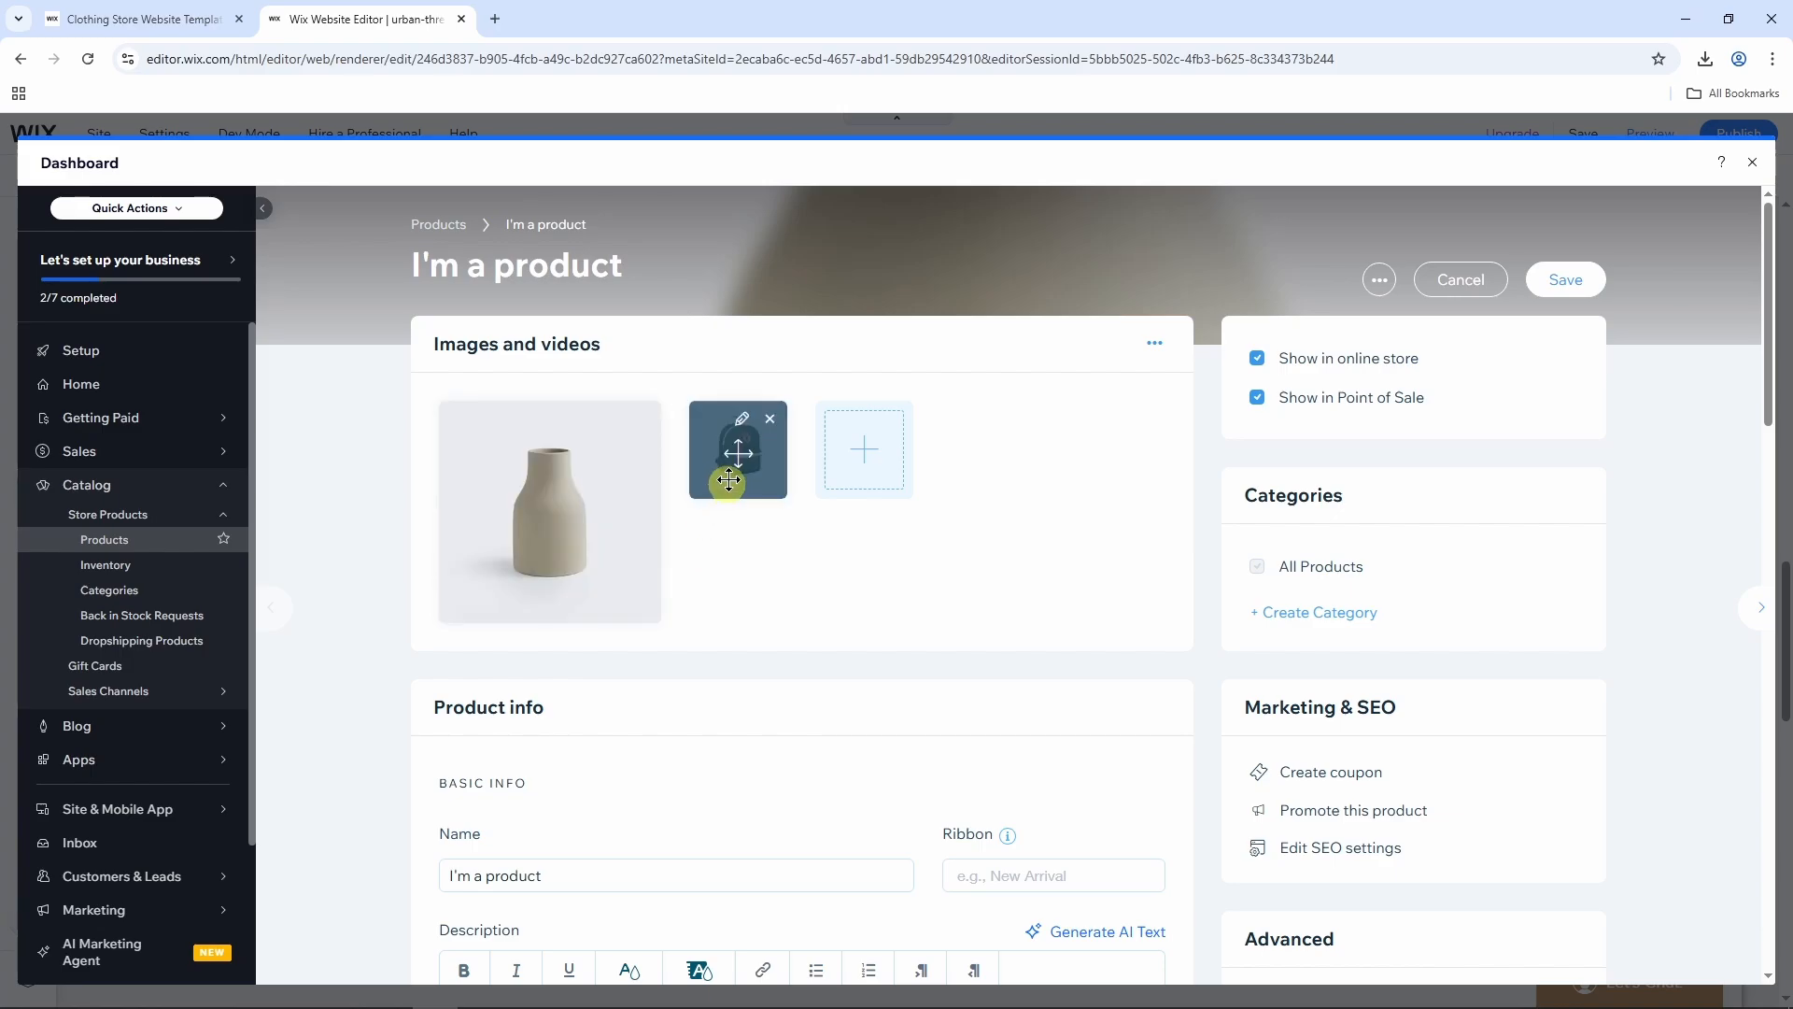
left_click_drag(733, 452, 609, 504)
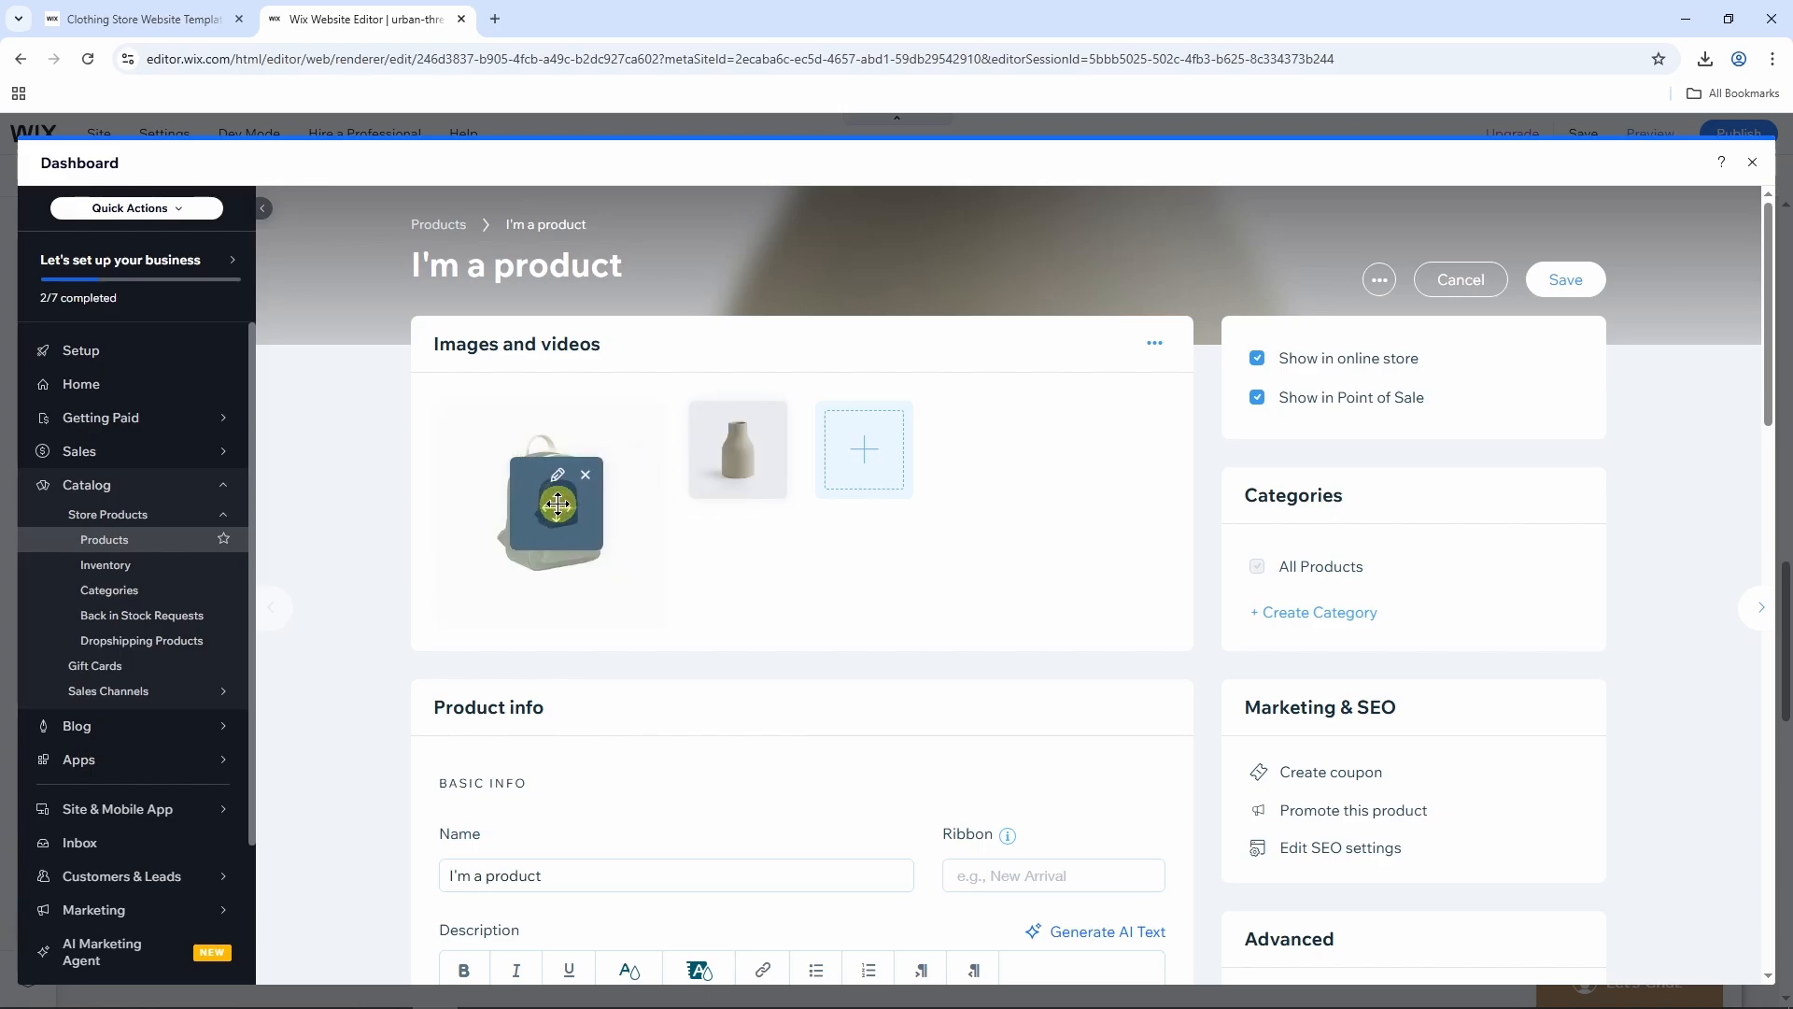
scroll(841, 560, "down", 1)
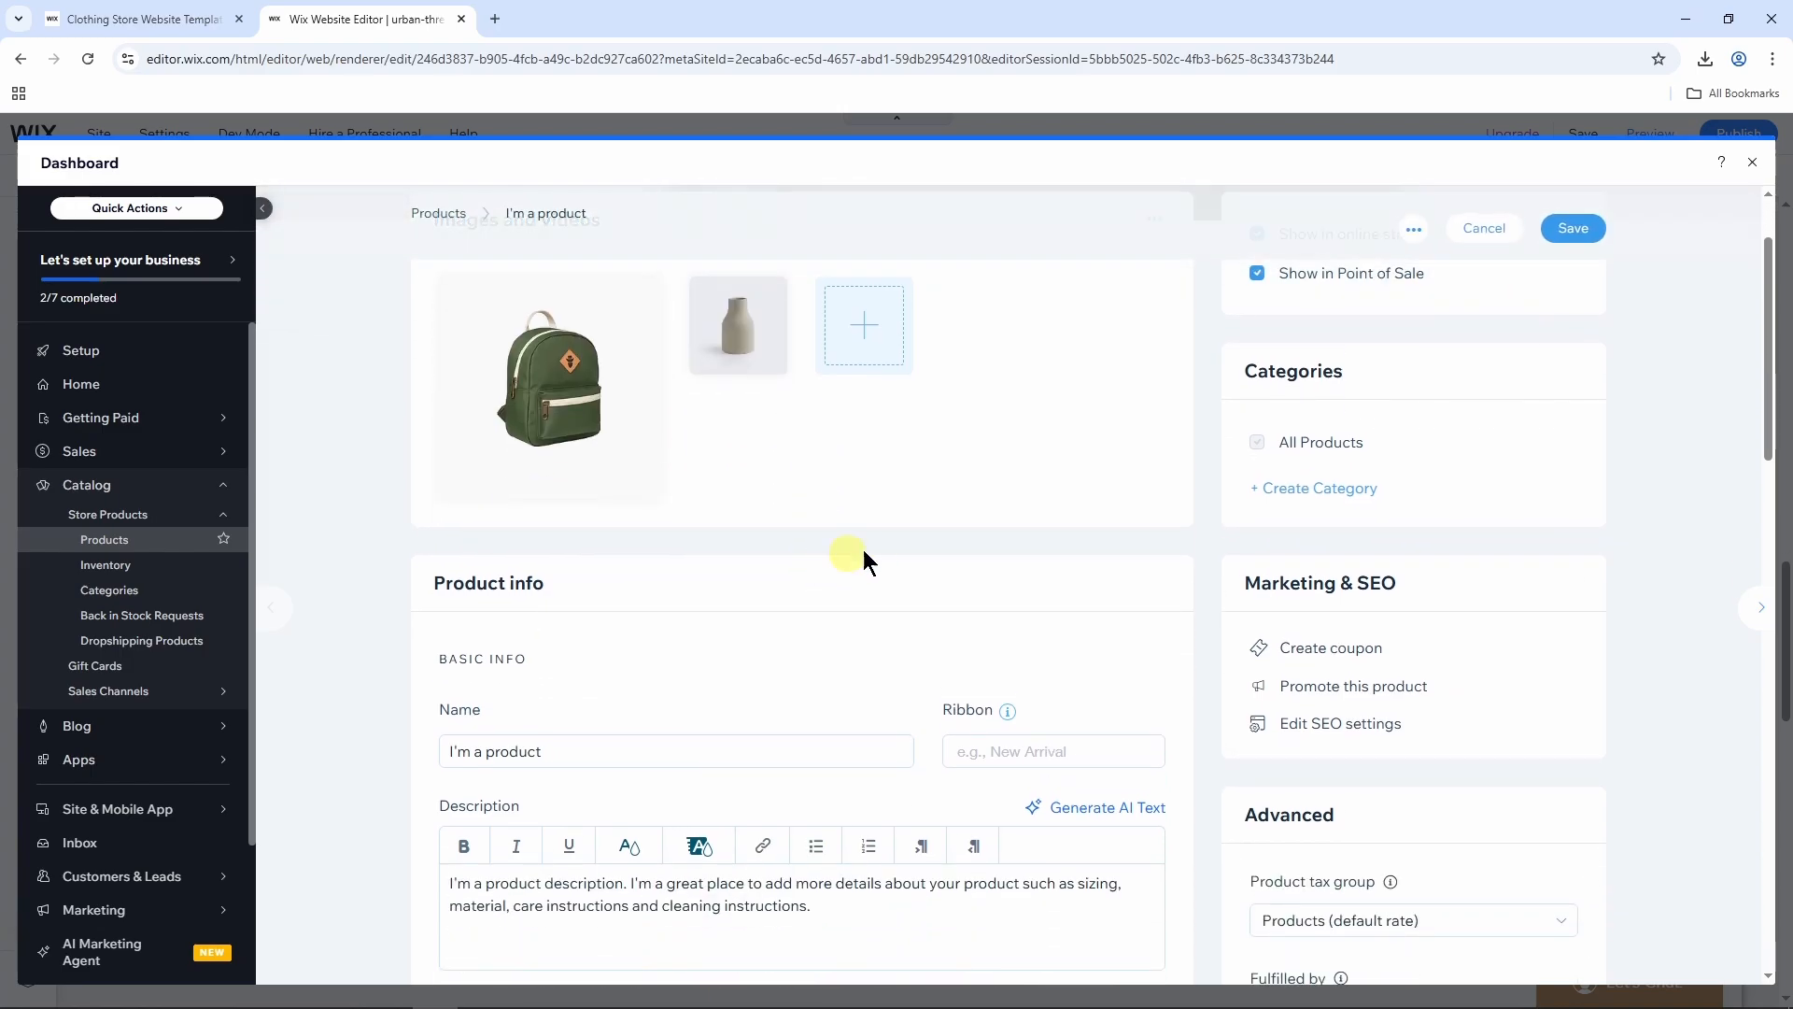
scroll(1307, 371, "up", 1)
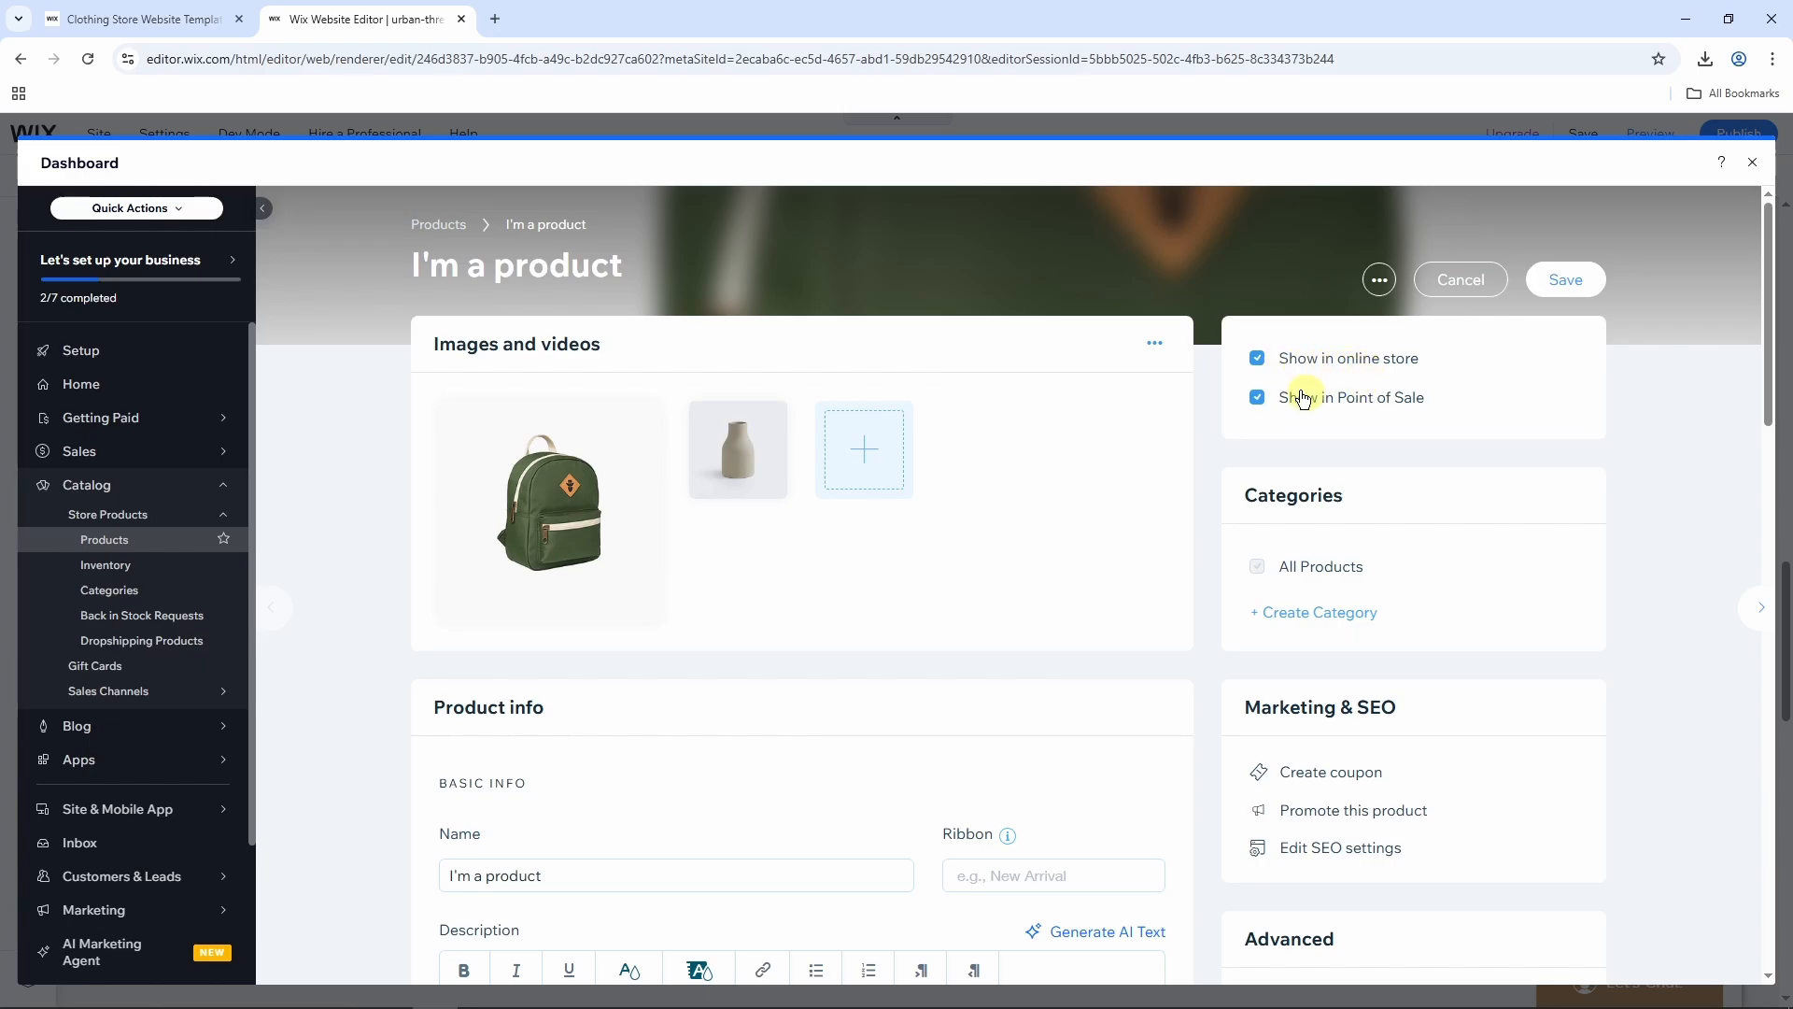
Step: Rename the backpack product as Travel Backpack
scroll(1323, 413, "down", 3)
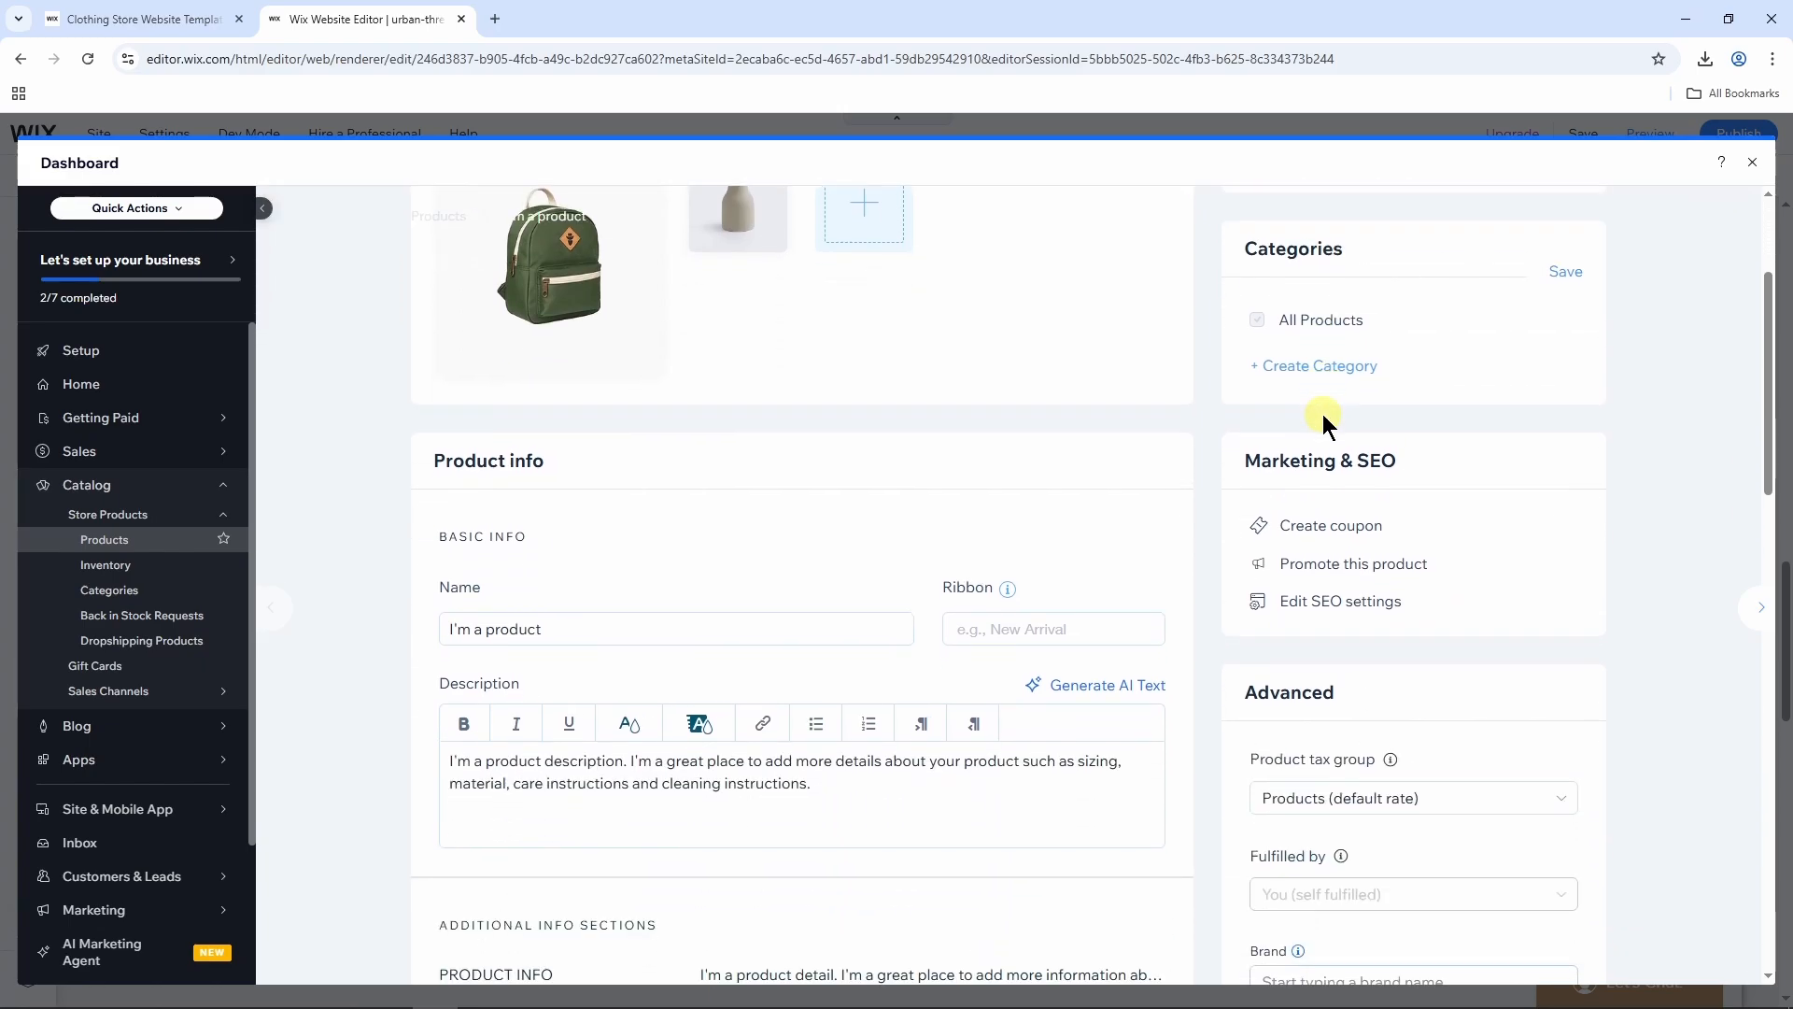
scroll(1313, 396, "up", 1)
scroll(1318, 372, "down", 1)
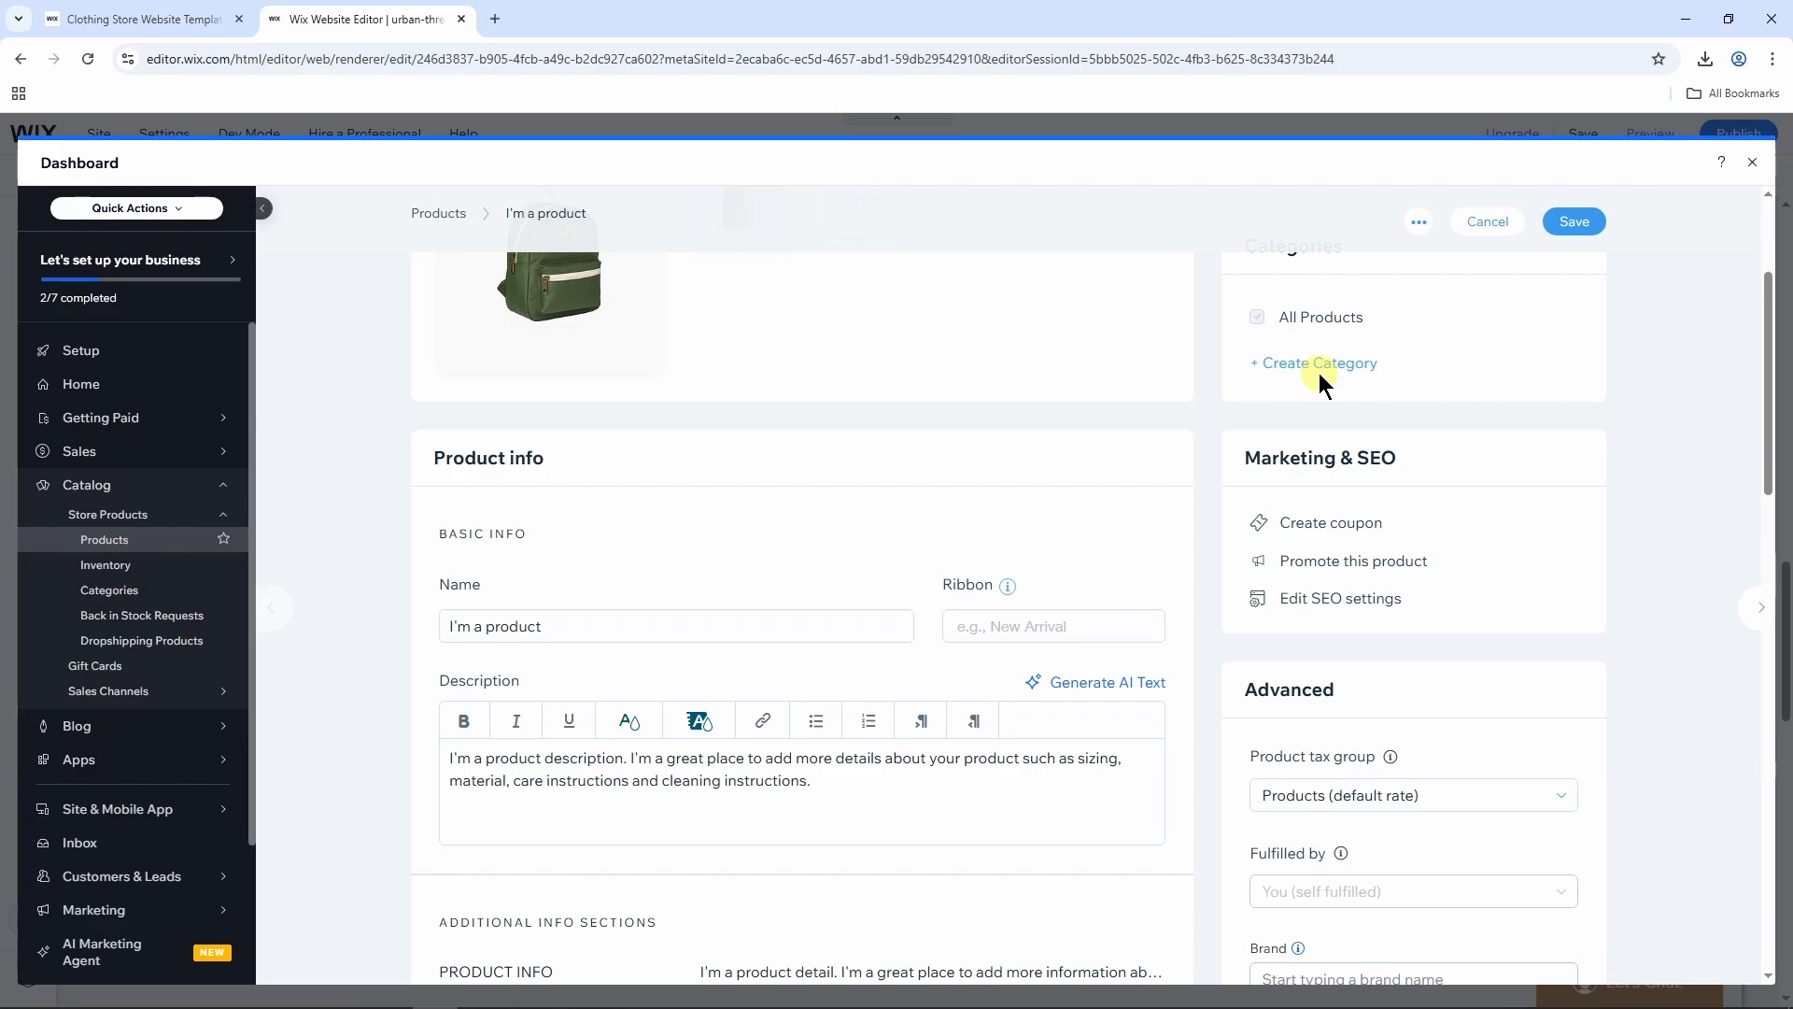
scroll(1034, 392, "down", 3)
left_click(595, 377)
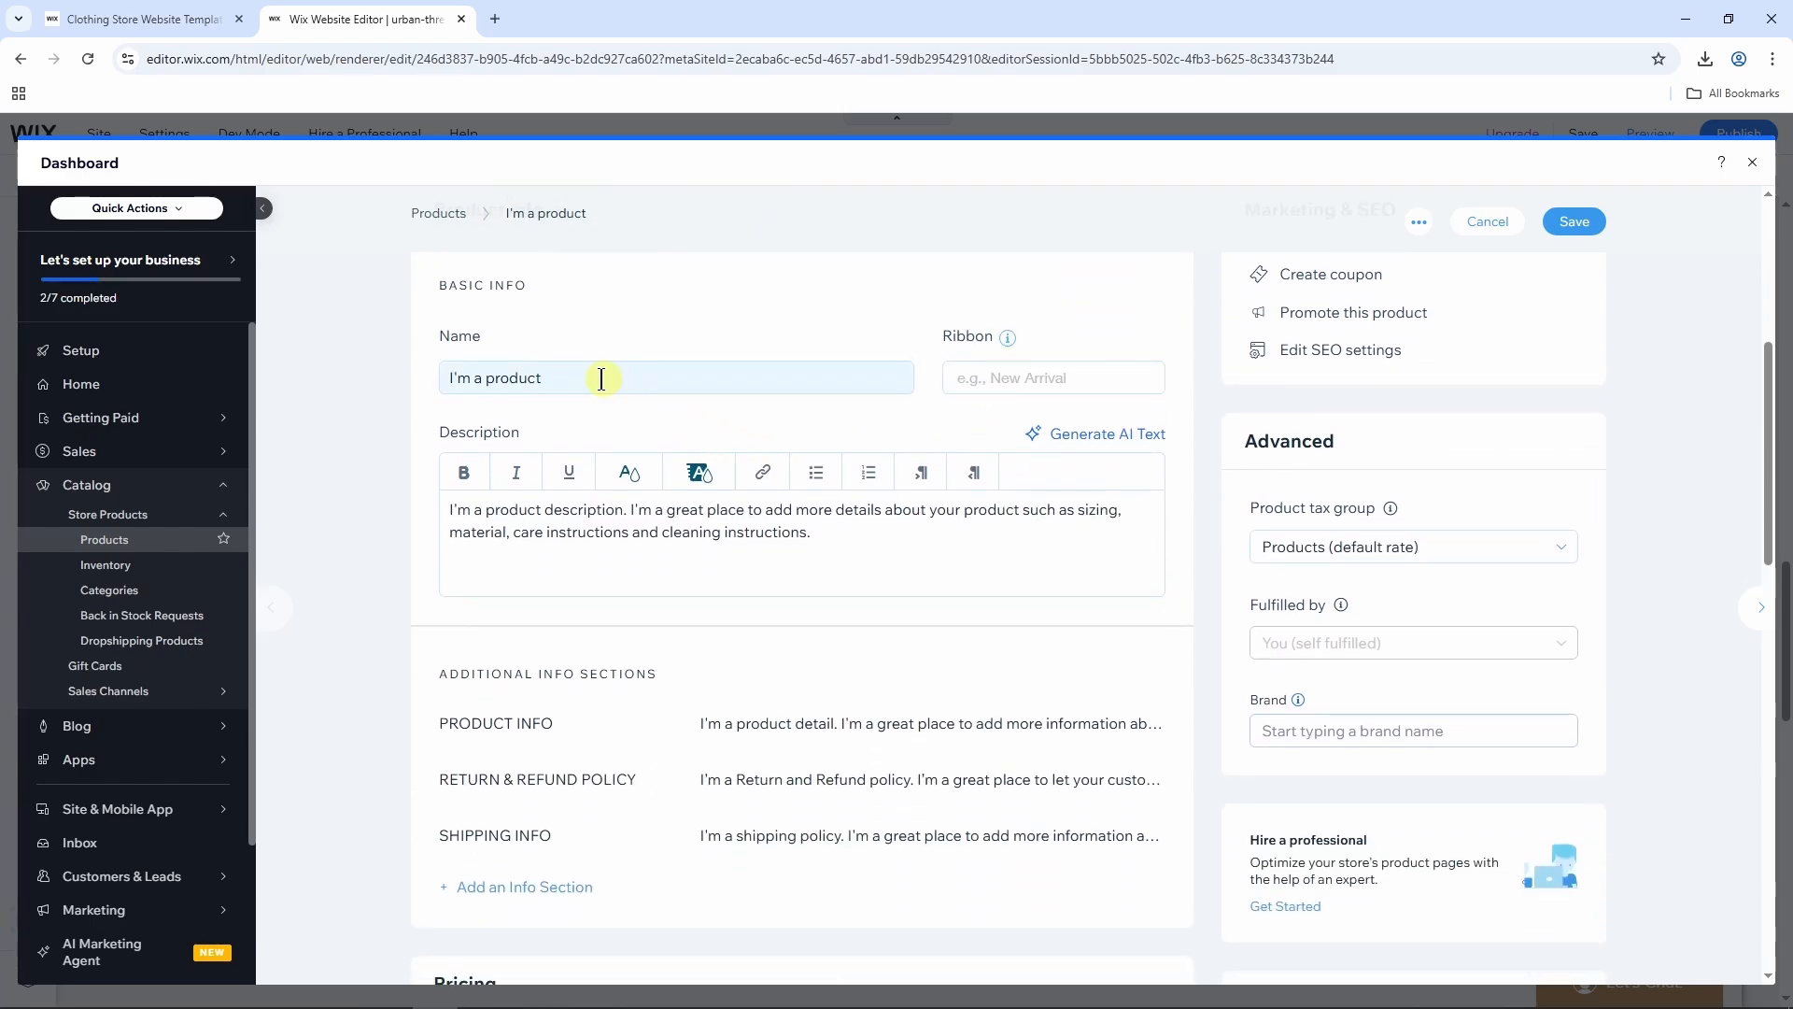
key("ctrl+a")
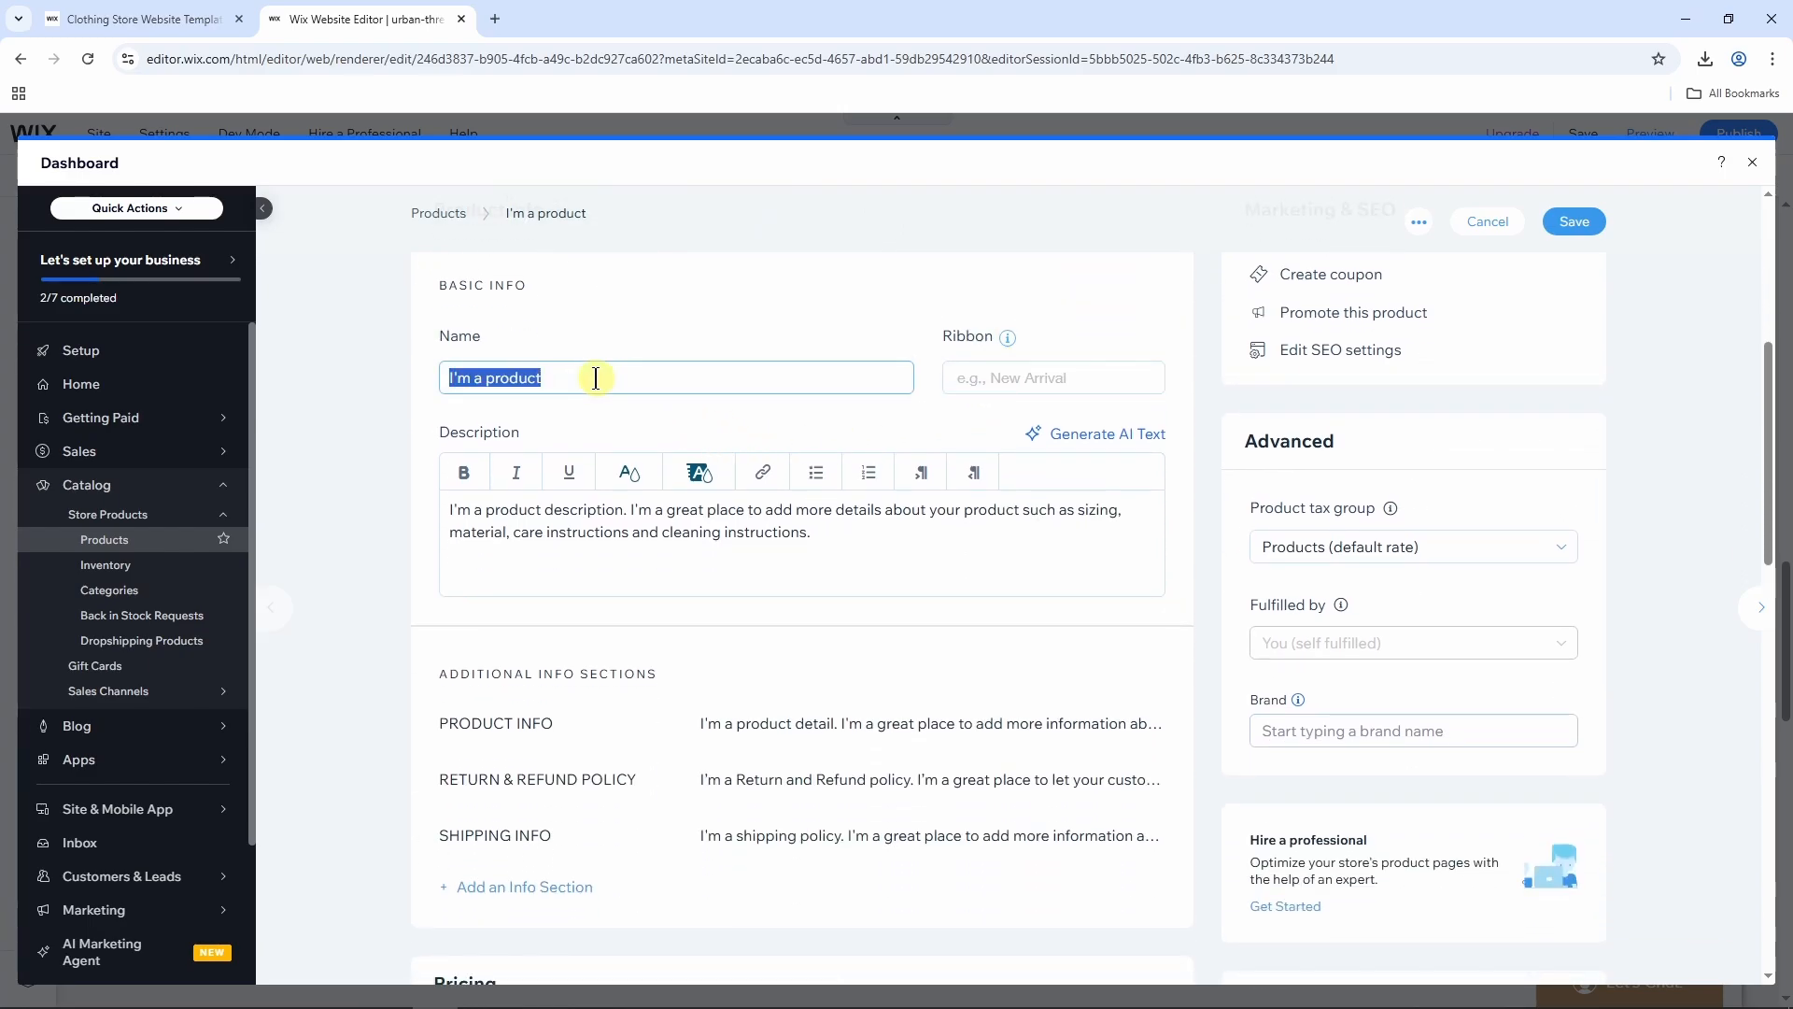
type("Travel Backpack")
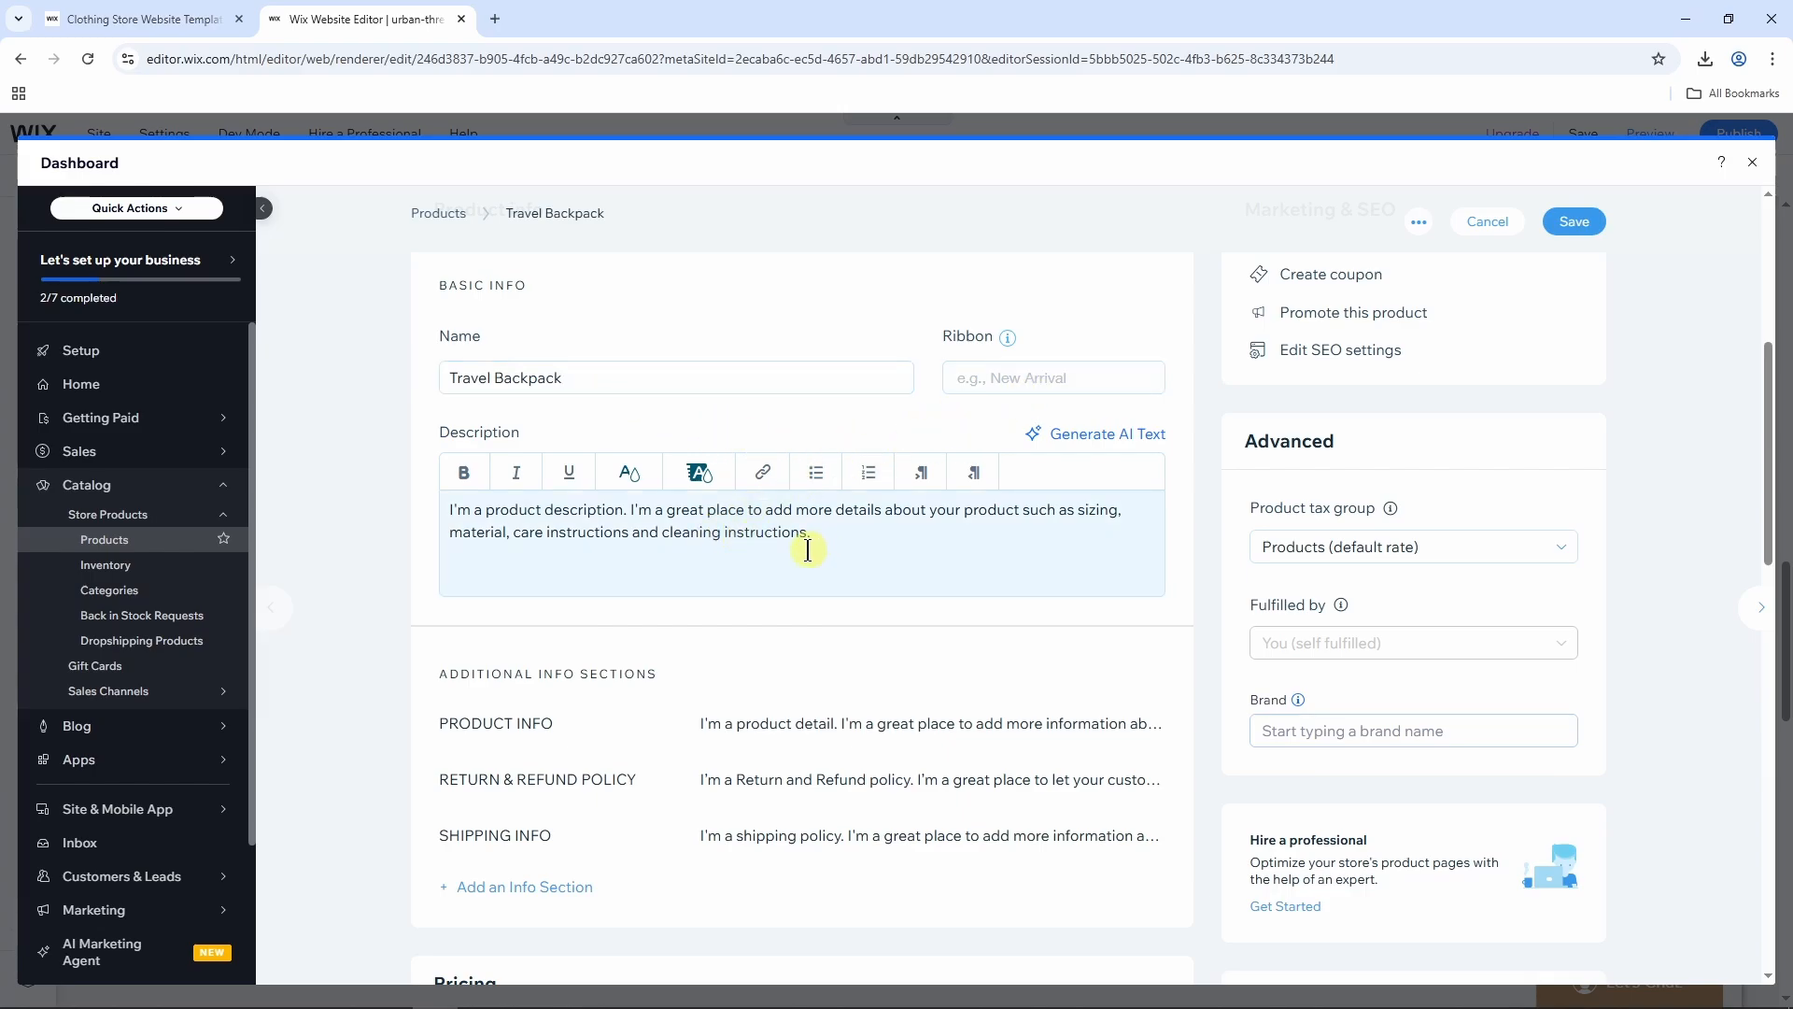
Step: Set the Travel Backpack's price to ₹500
scroll(1089, 550, "down", 1)
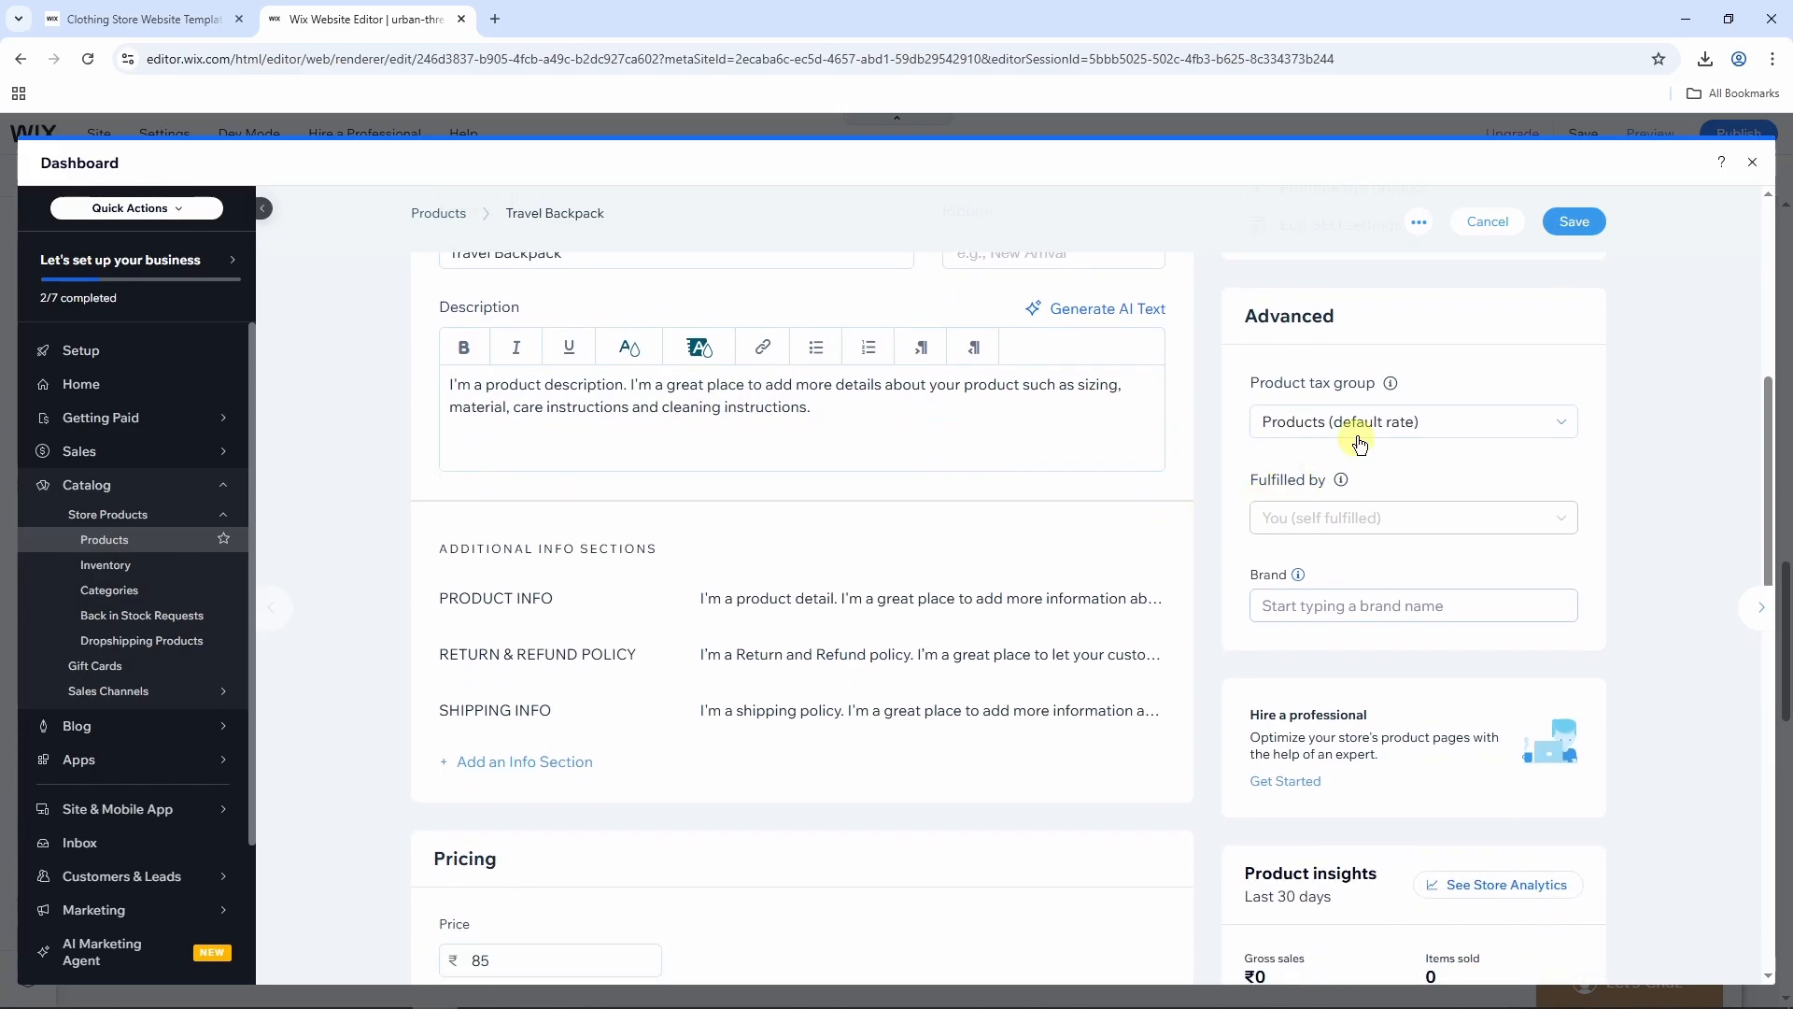
scroll(975, 447, "down", 4)
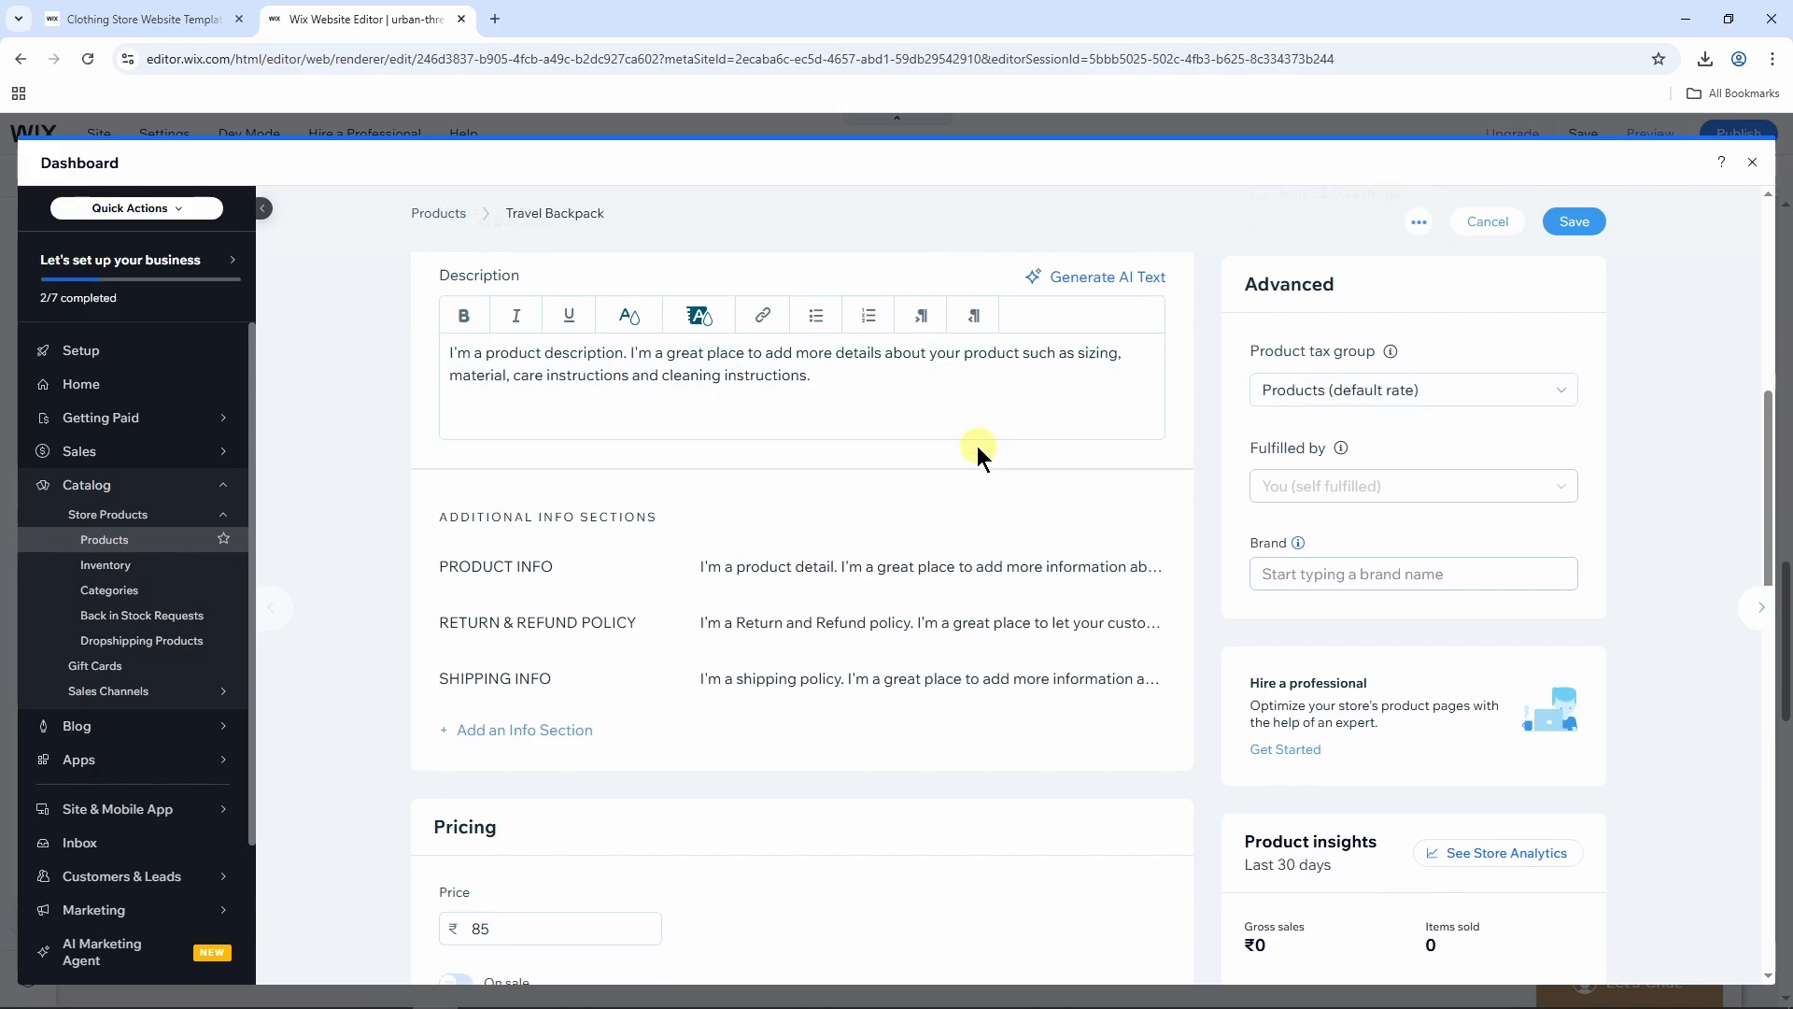
left_click(486, 461)
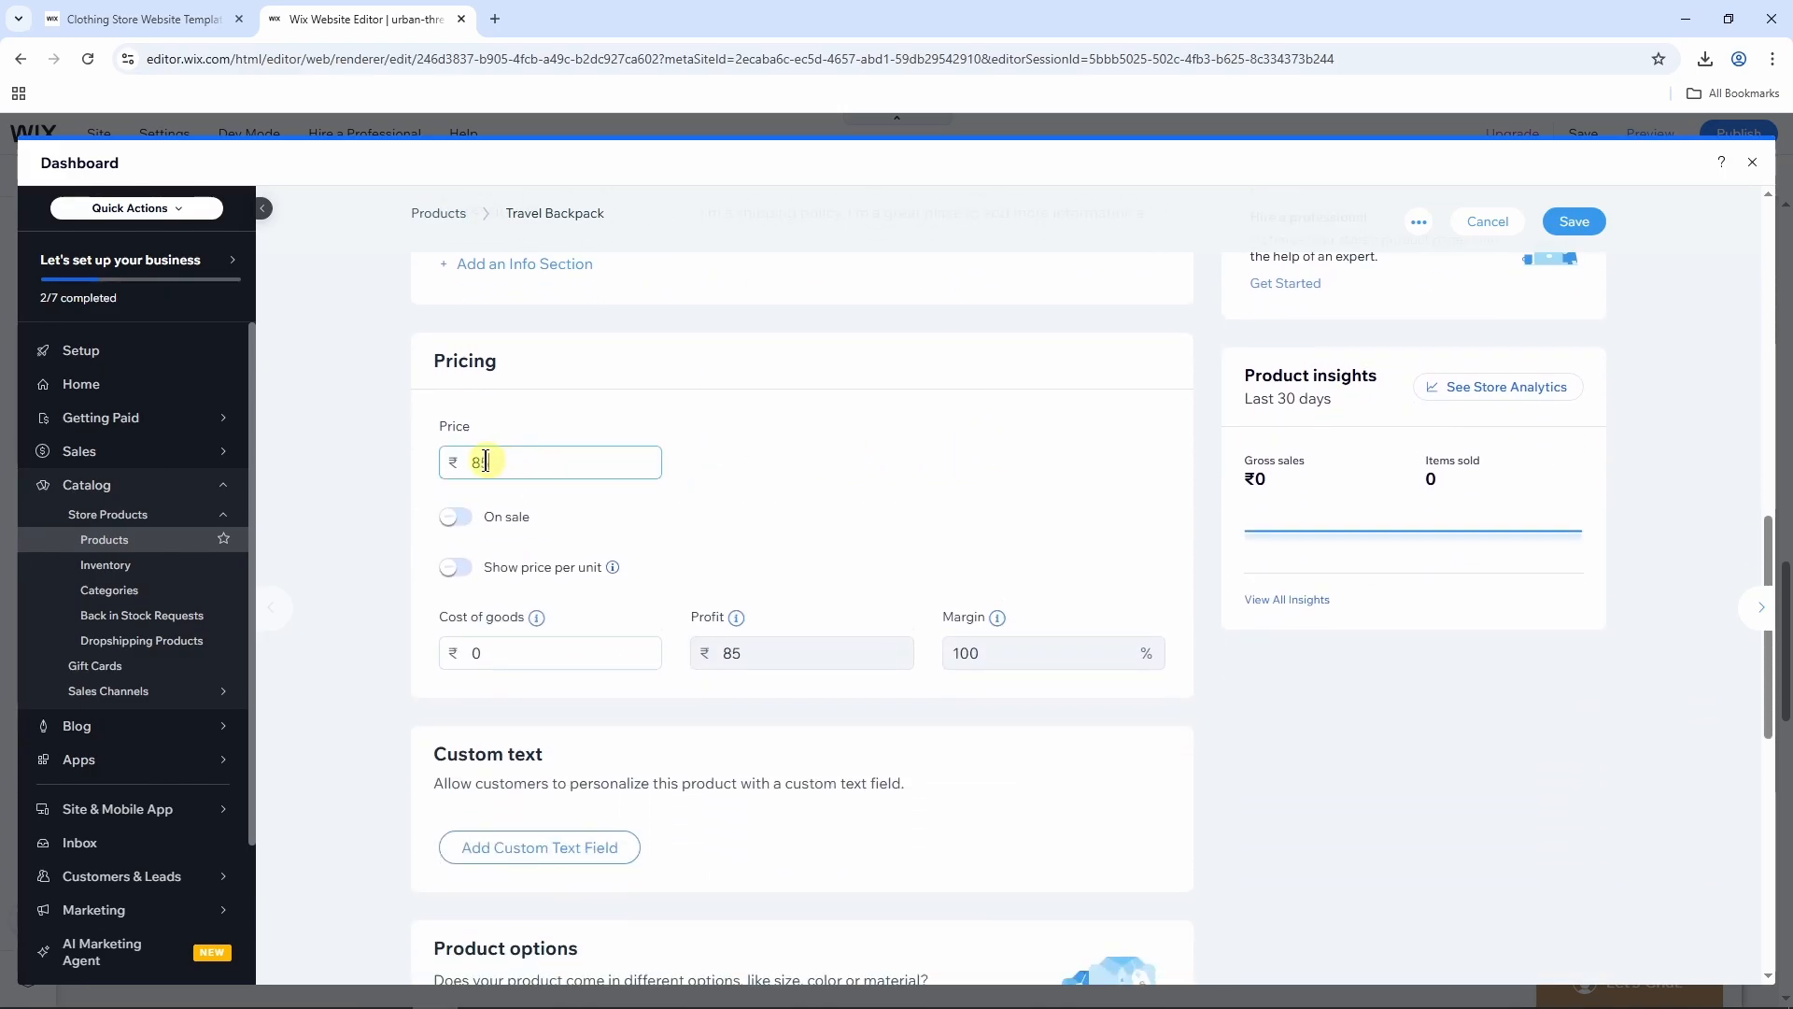
type("500")
left_click(748, 487)
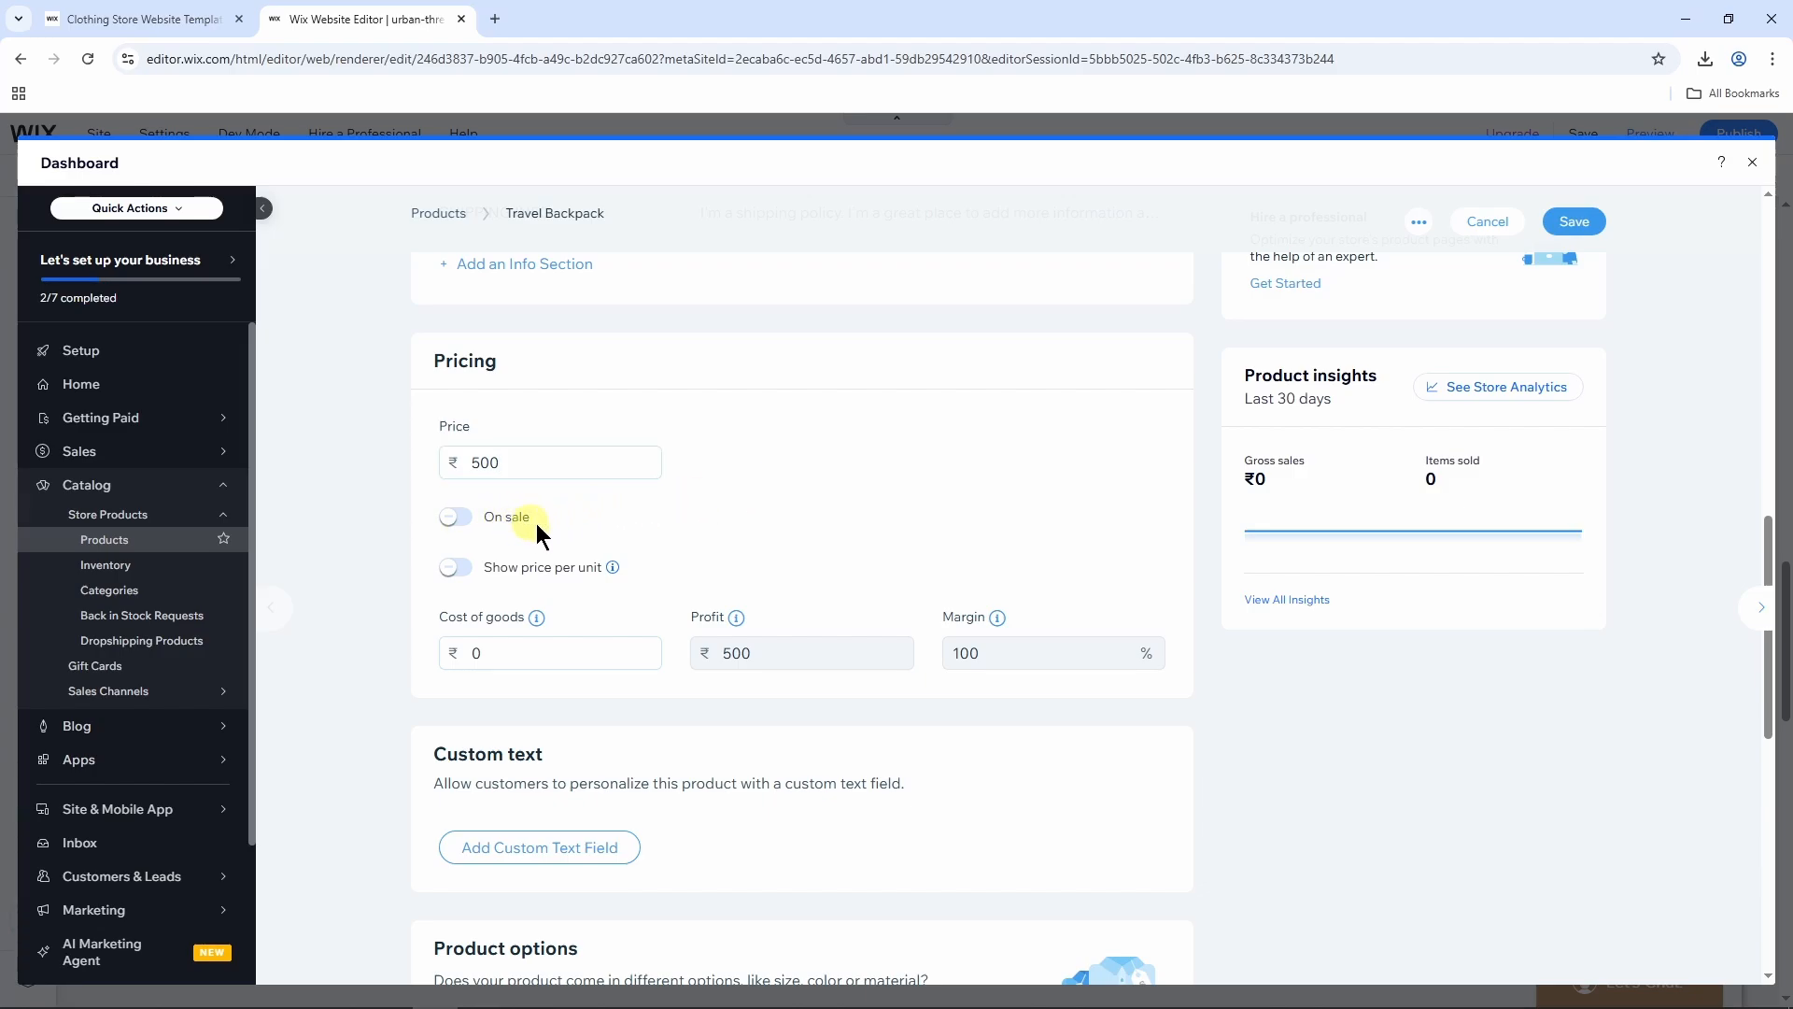
Step: Put the Travel Backpack on sale with a 10% discount
left_click(463, 520)
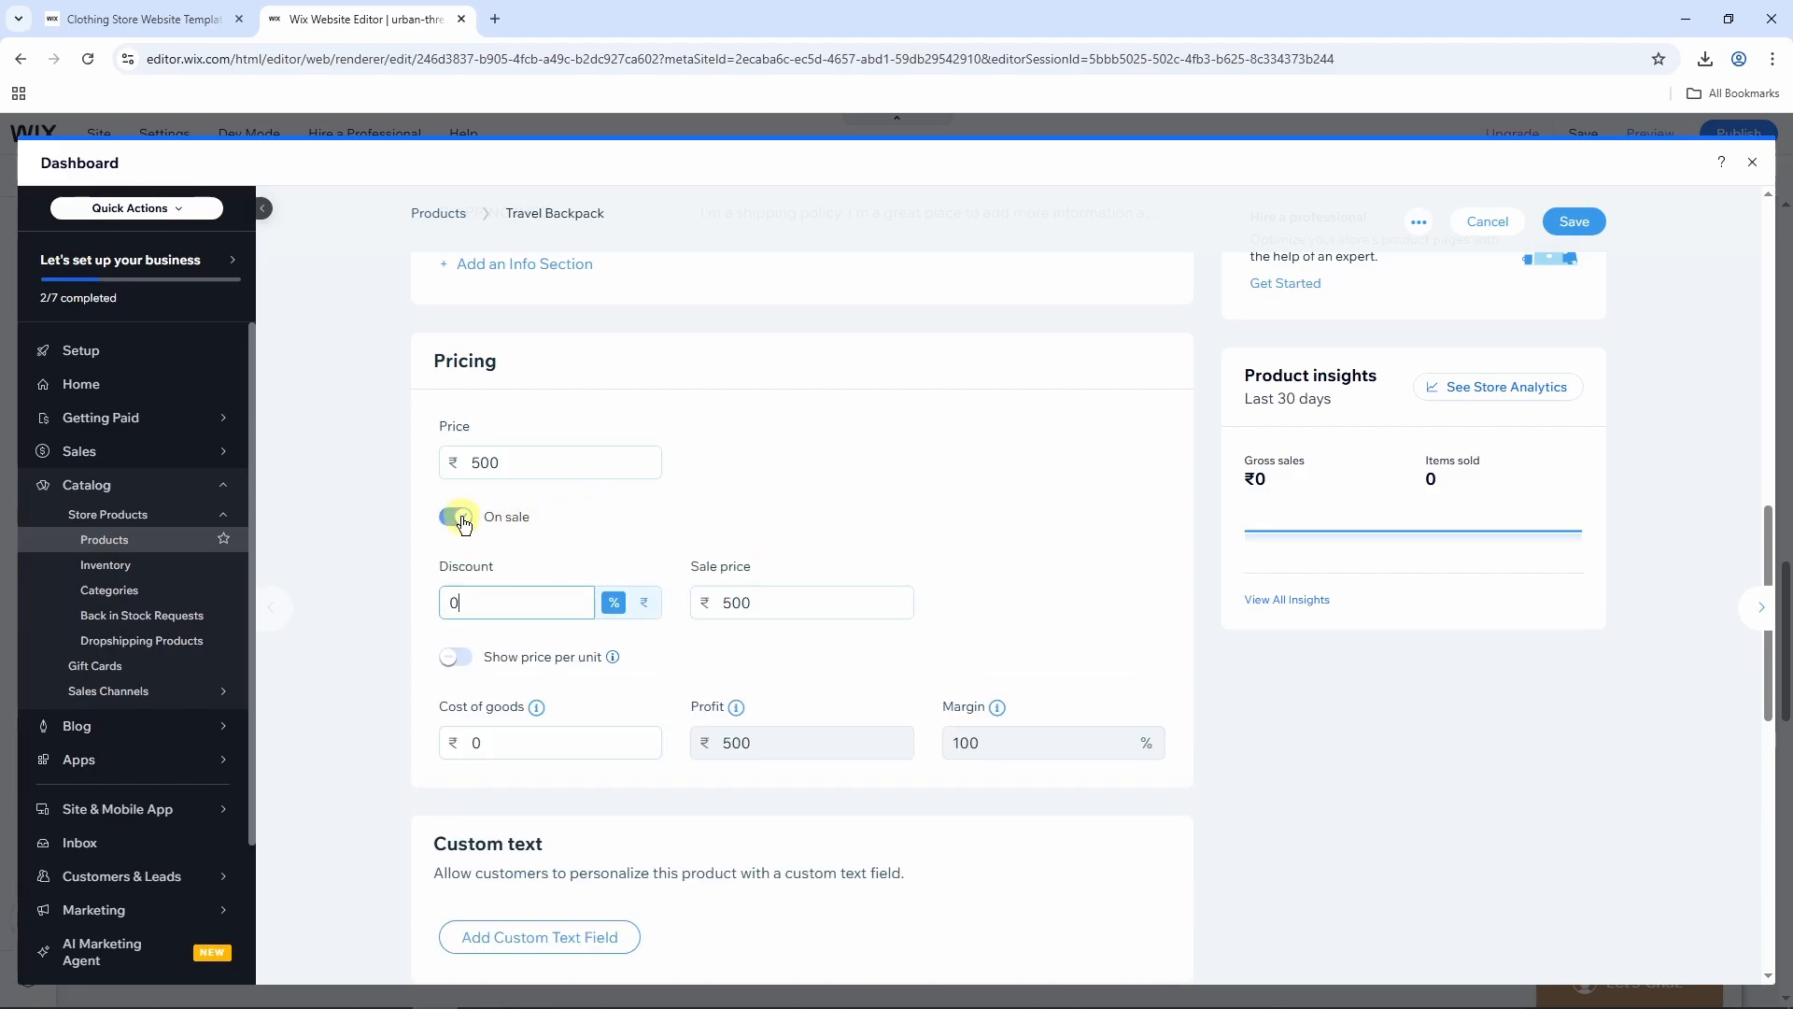
left_click(477, 610)
type("1")
left_click(805, 501)
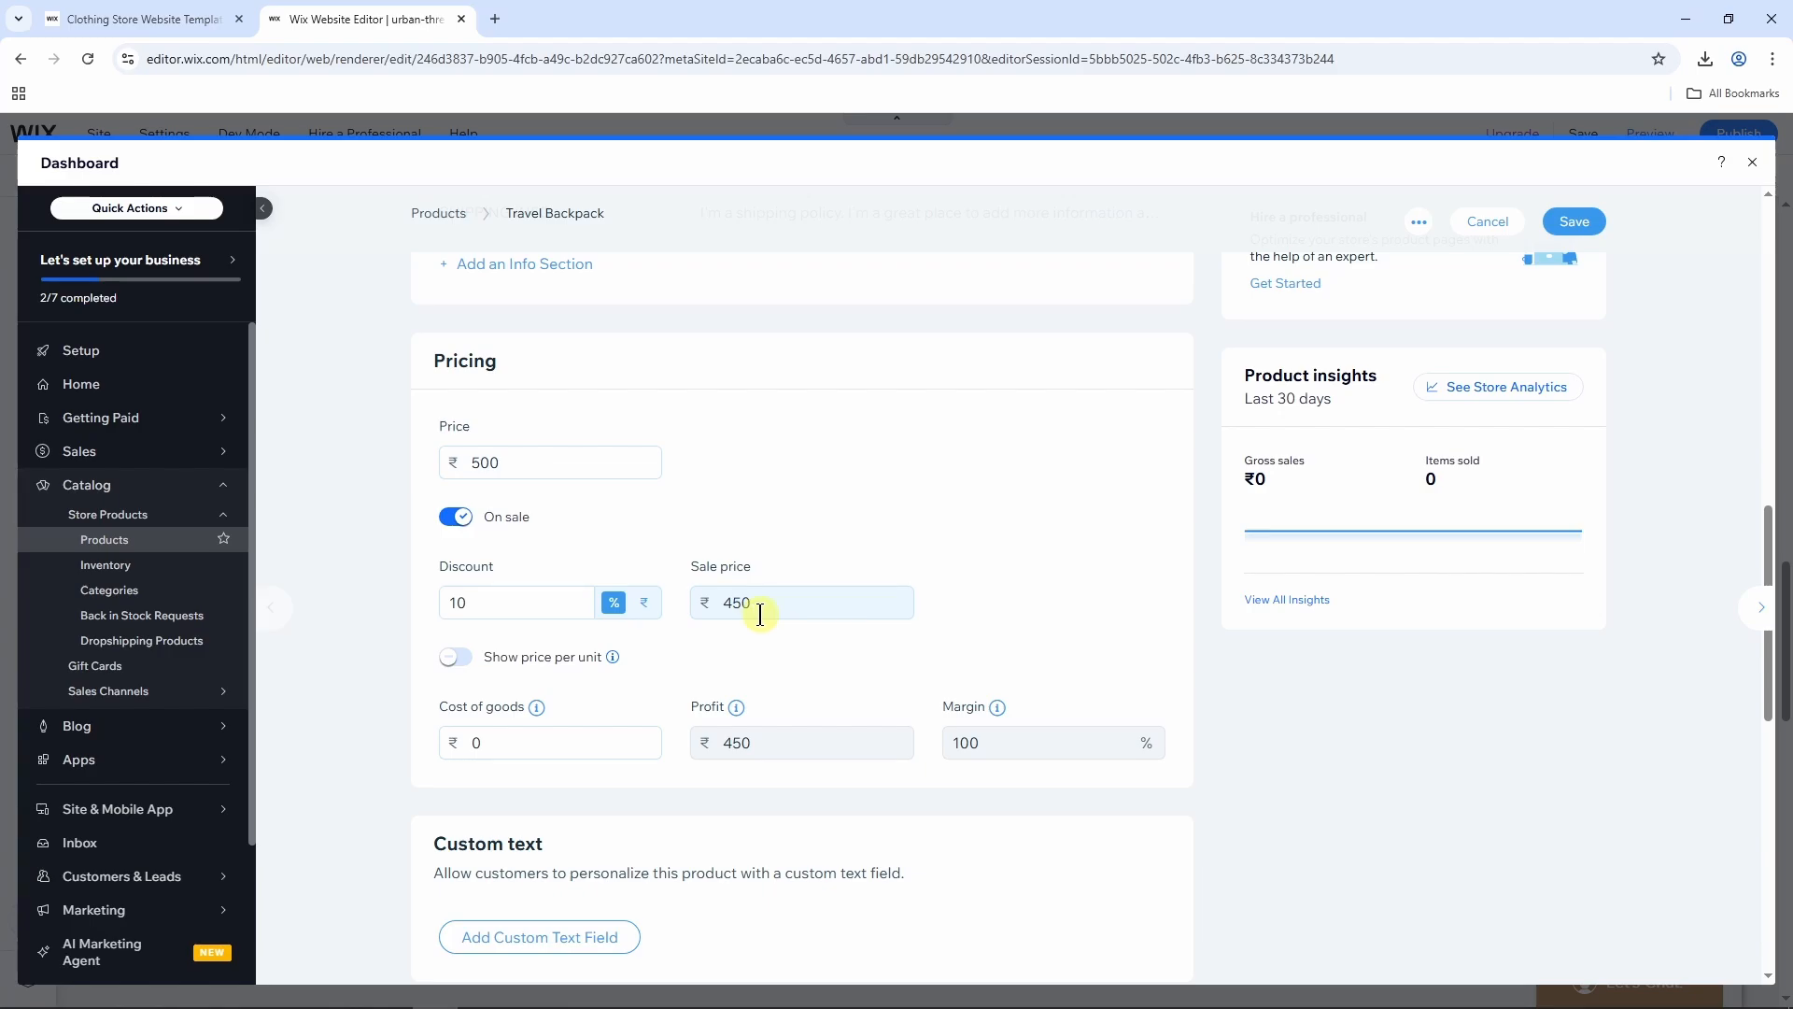
Step: Enable pre-order for the Travel Backpack and save the product
scroll(971, 551, "down", 10)
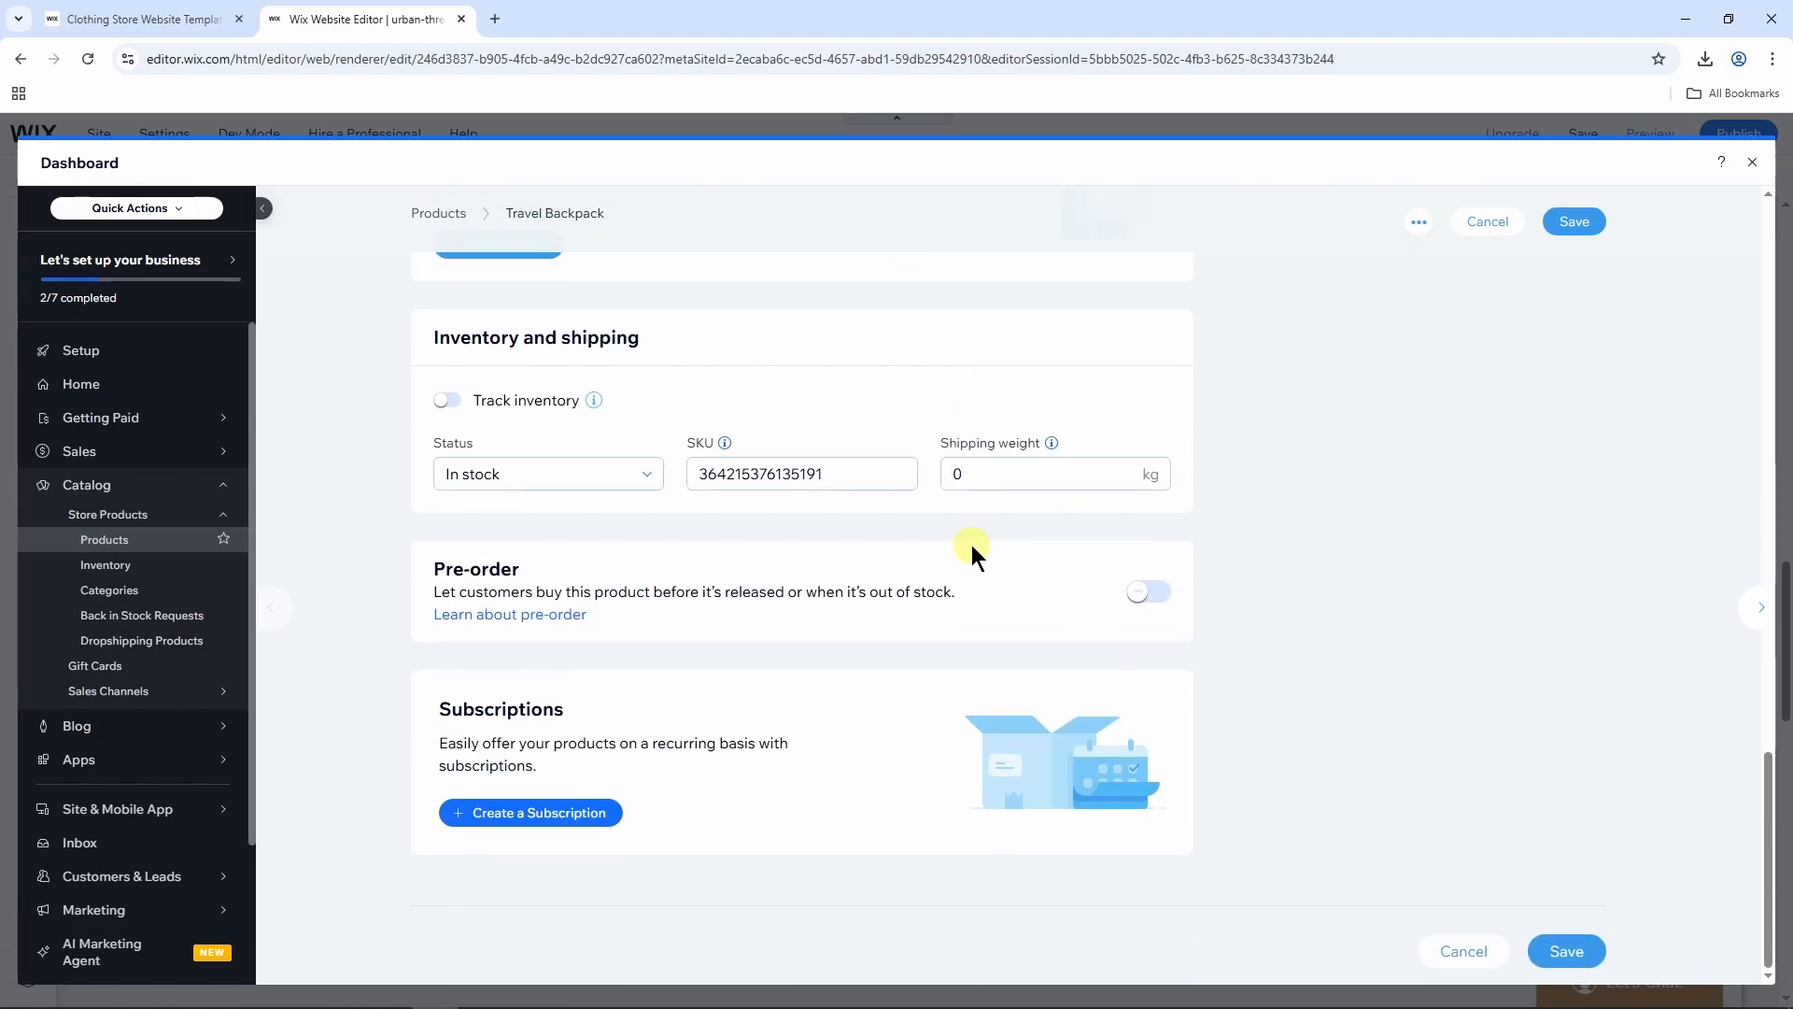
left_click(1151, 602)
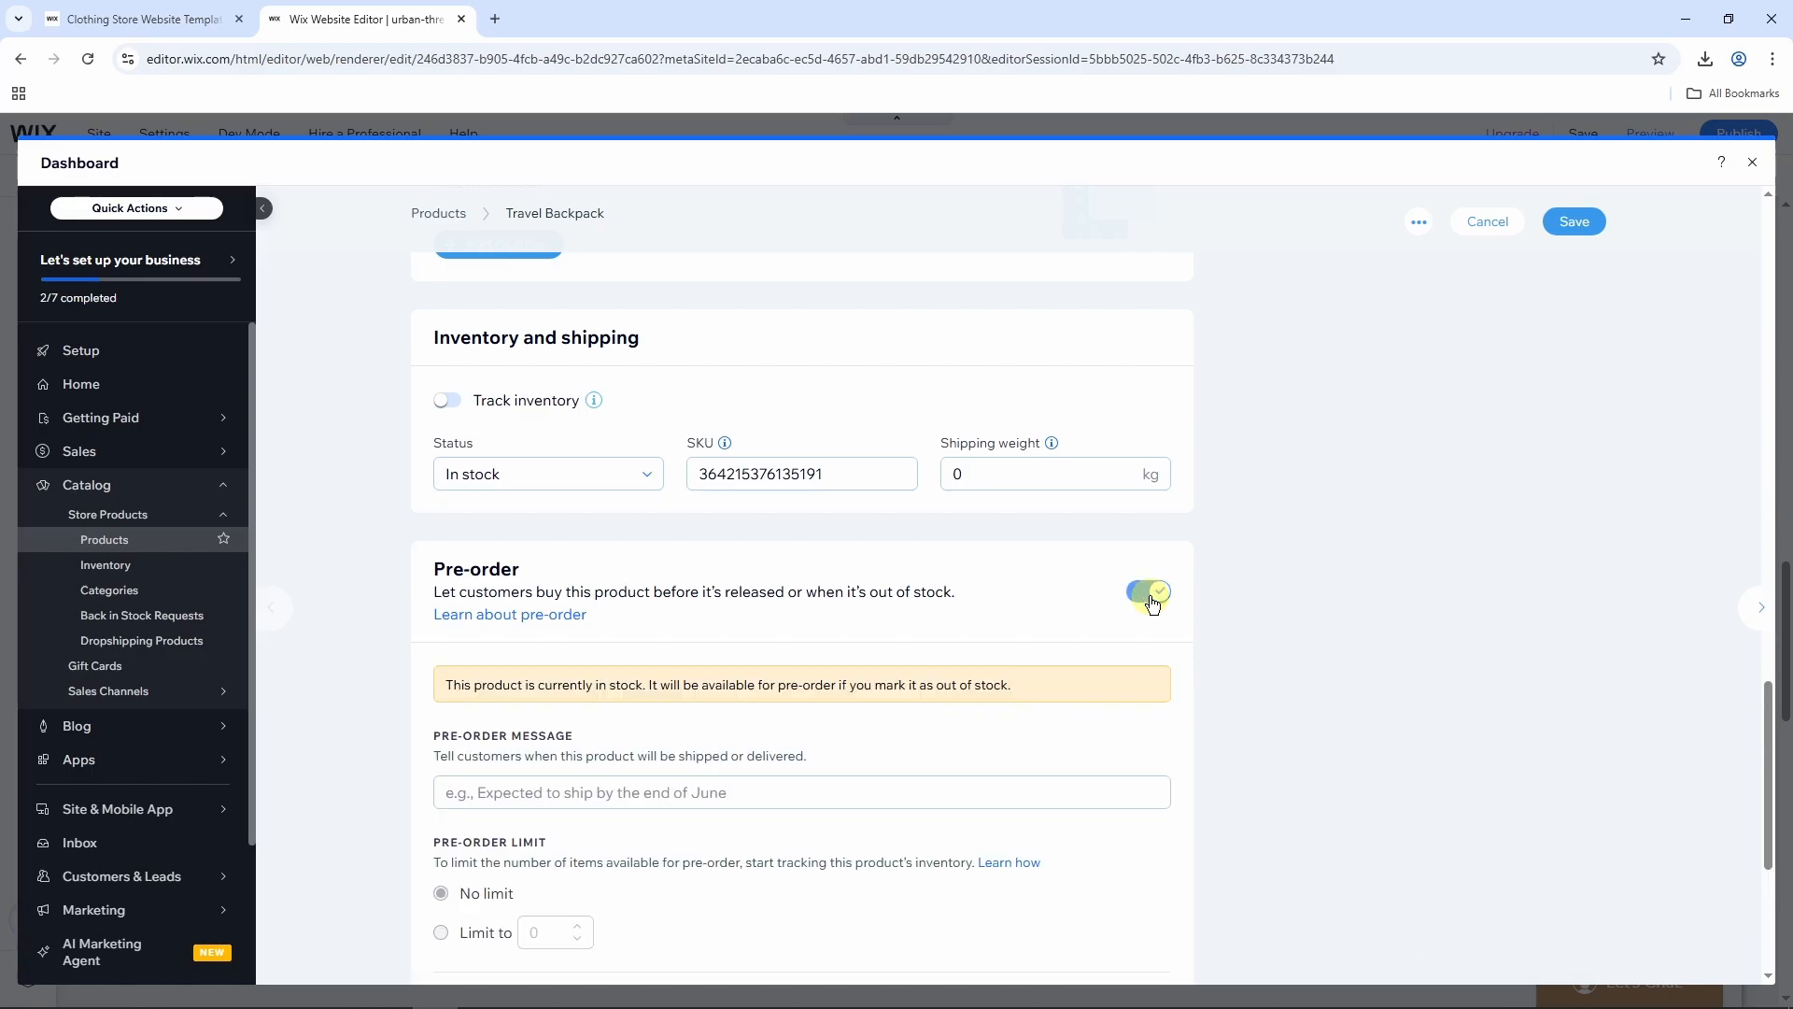
scroll(1152, 603, "down", 3)
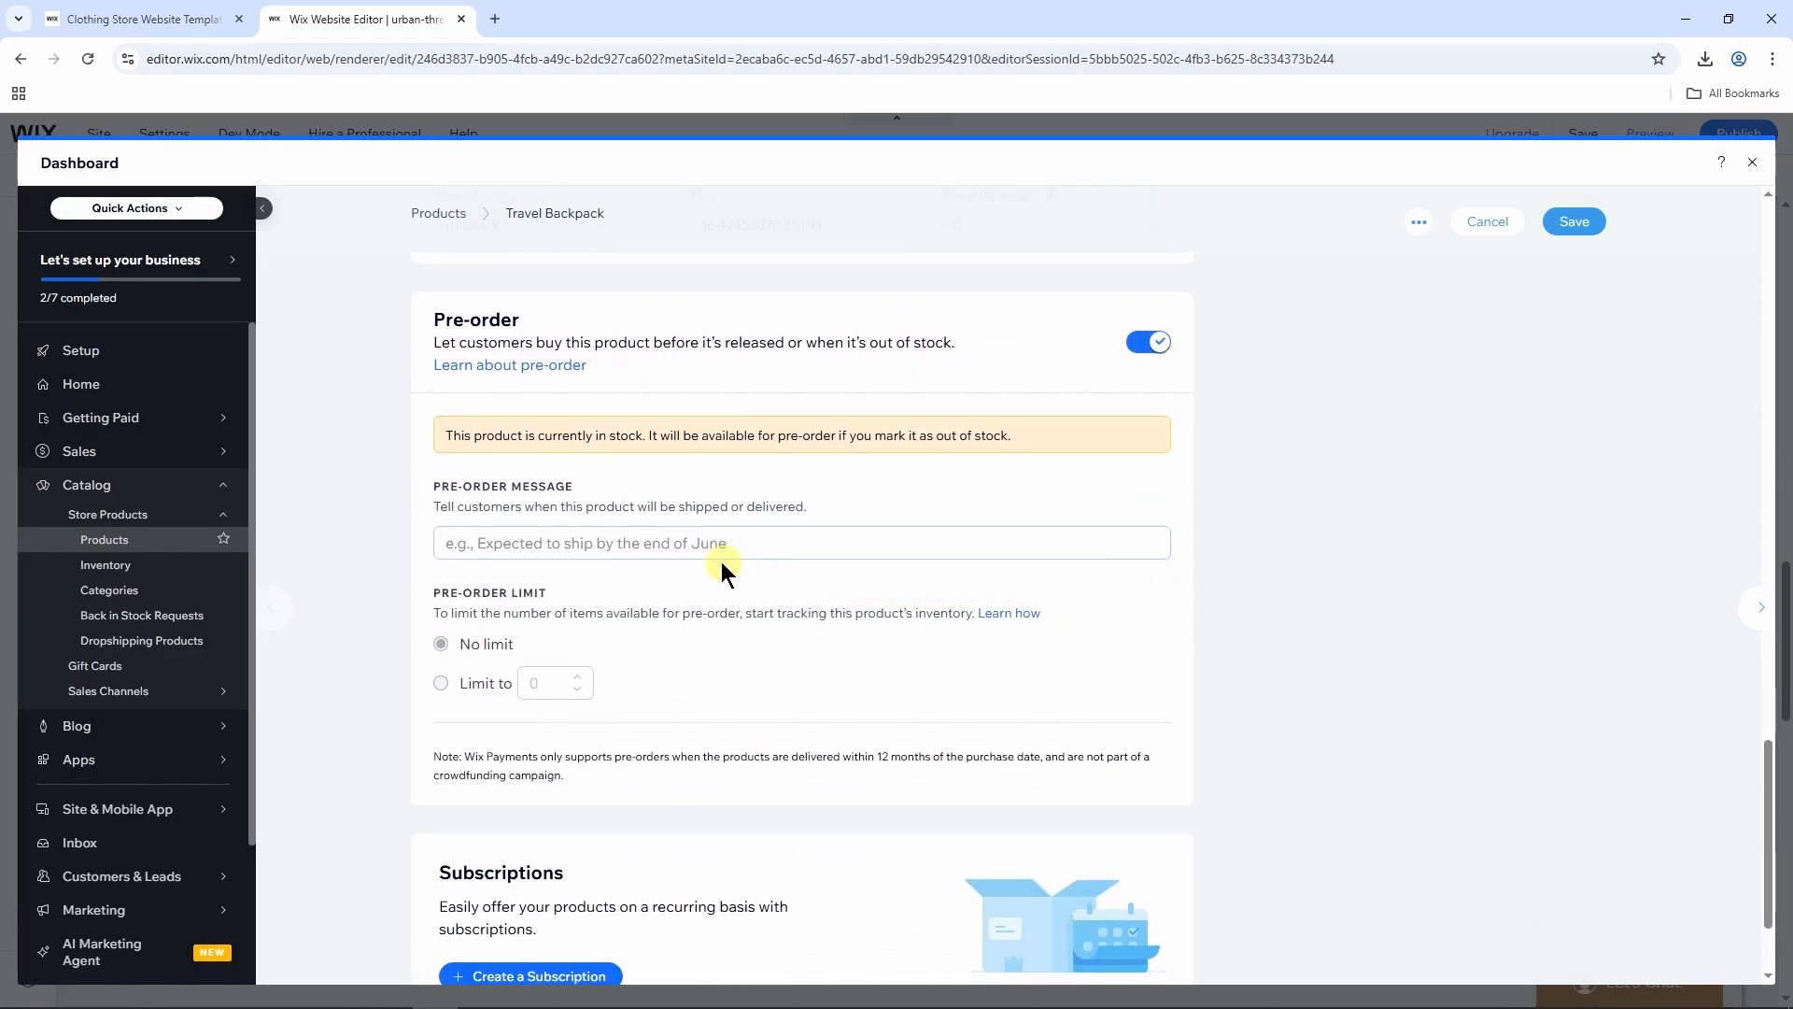
scroll(909, 645, "up", 20)
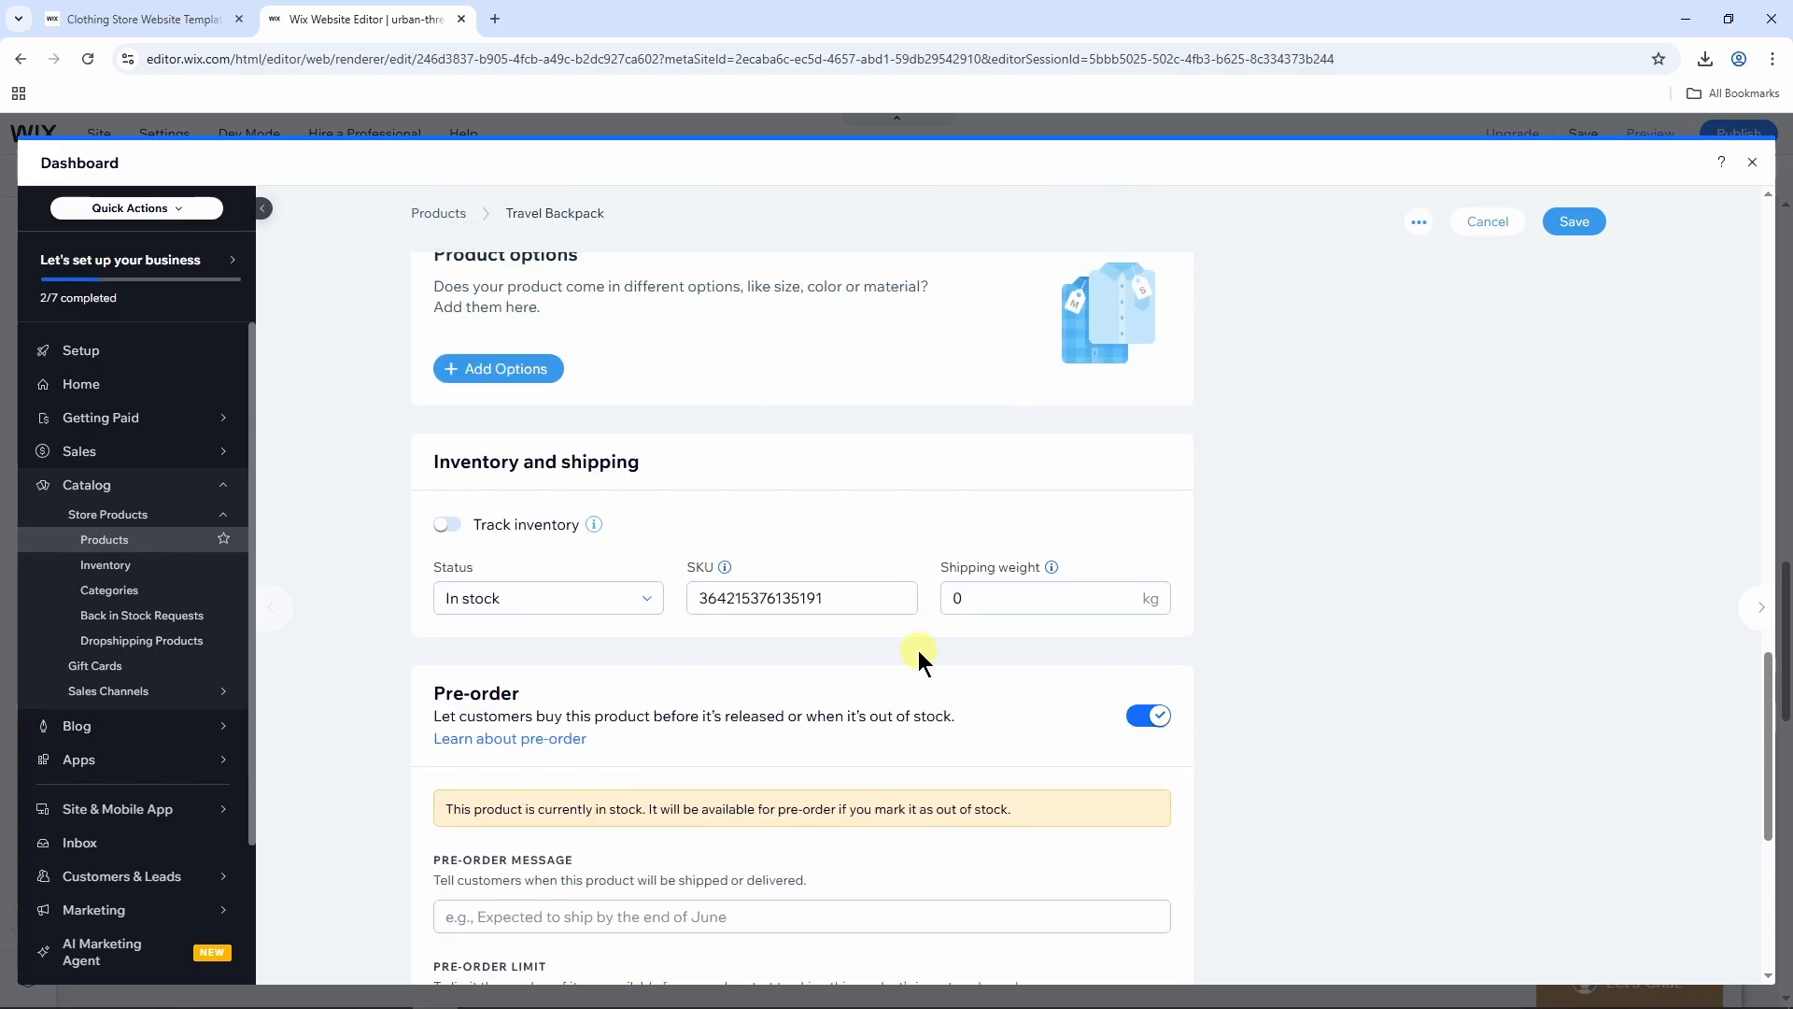
scroll(1197, 770, "up", 2)
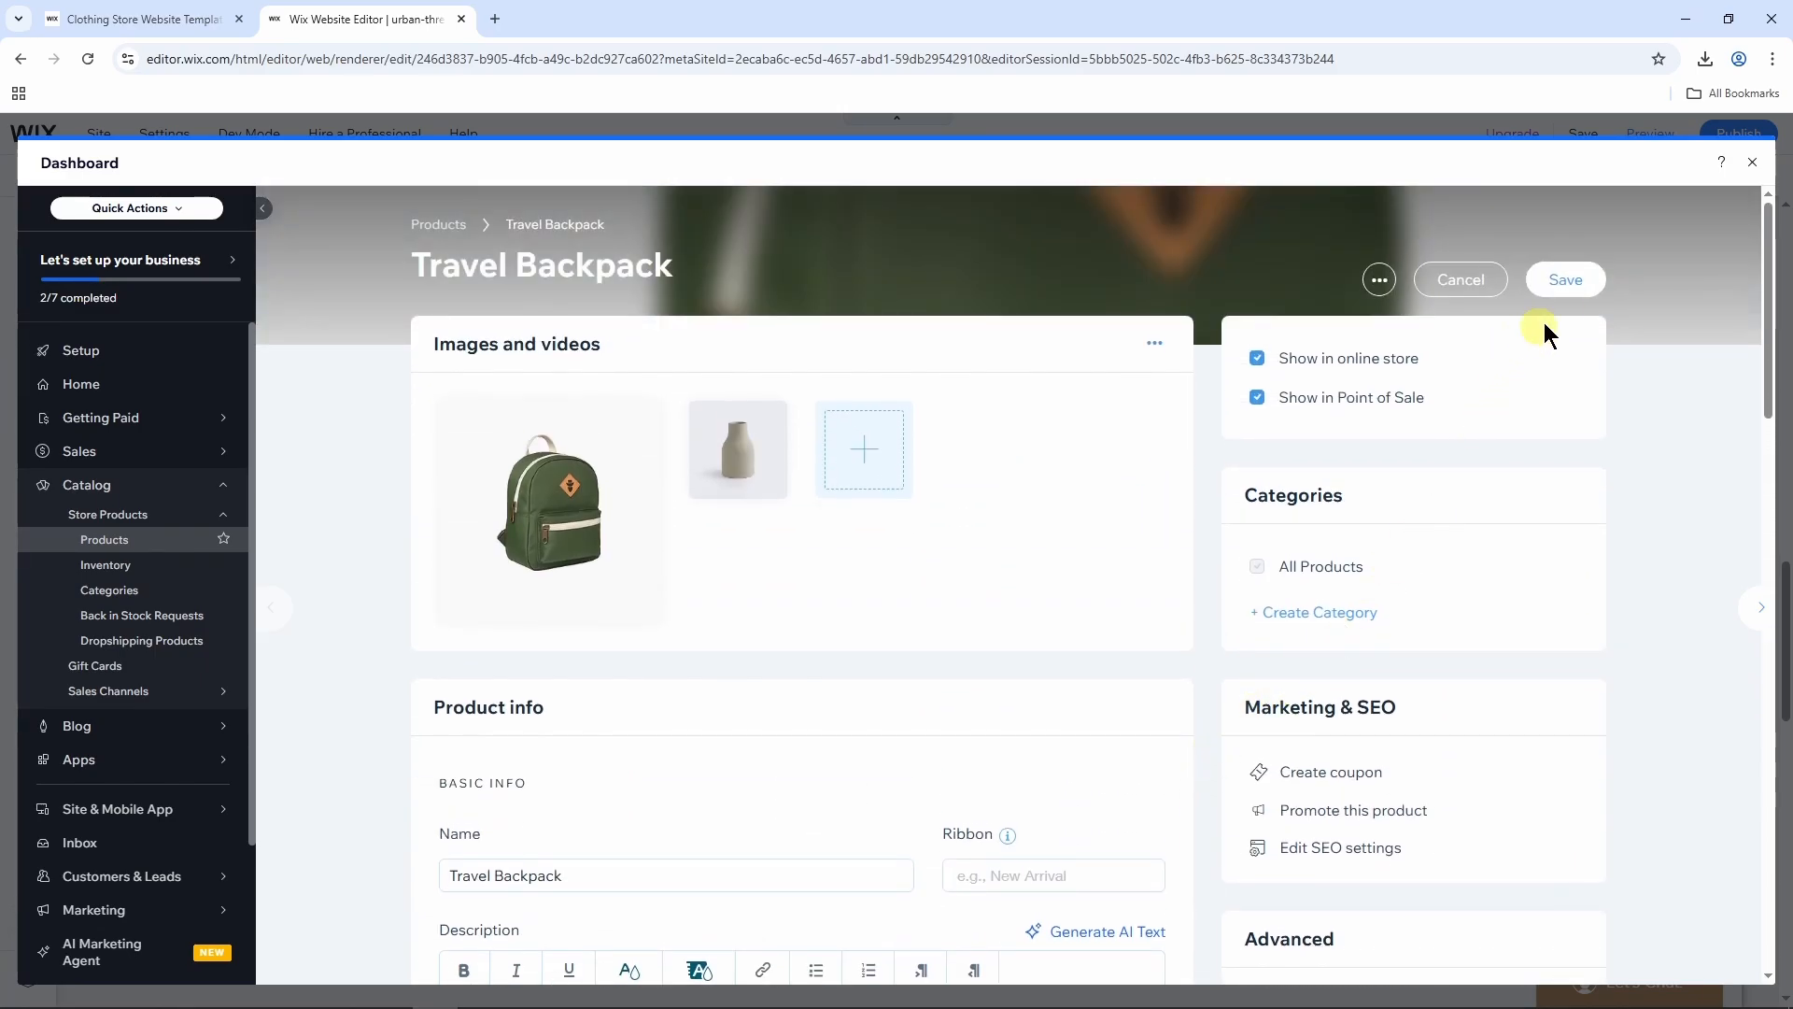
left_click(1575, 292)
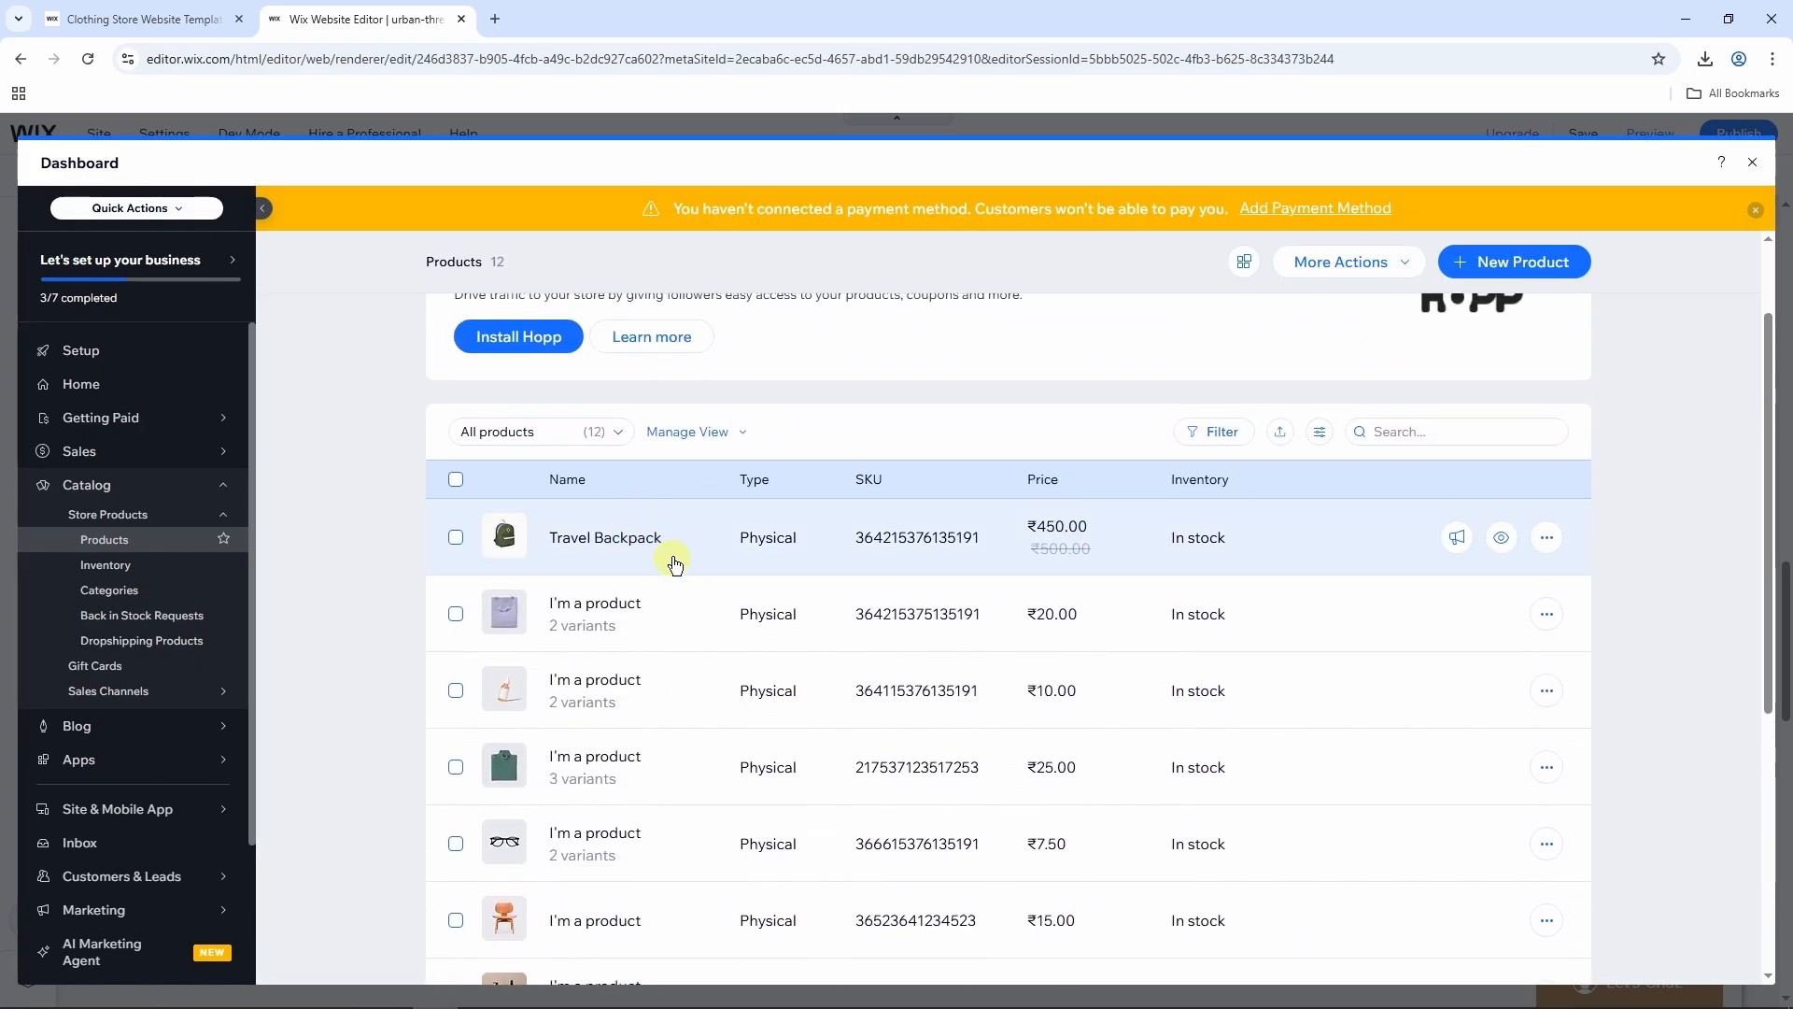
Step: Look through the store's product list and close the dashboard to return to the home page editor
scroll(695, 542, "down", 3)
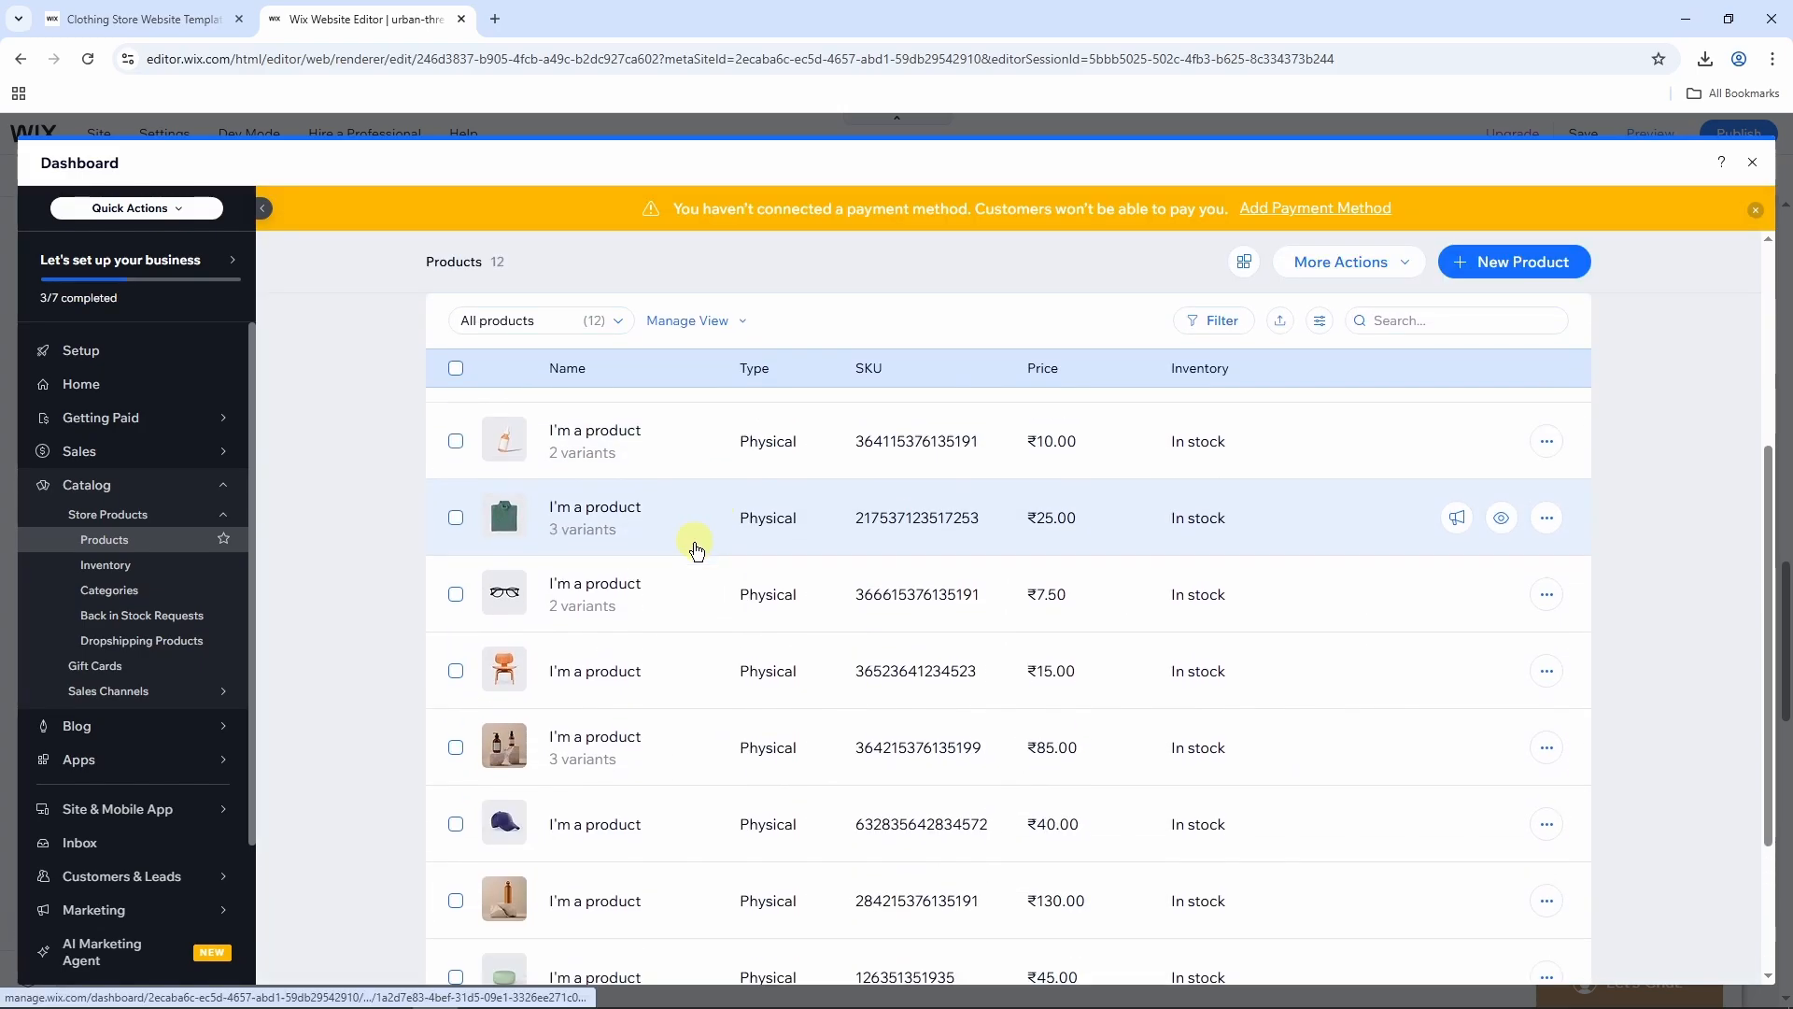
scroll(700, 560, "down", 2)
scroll(710, 579, "down", 1)
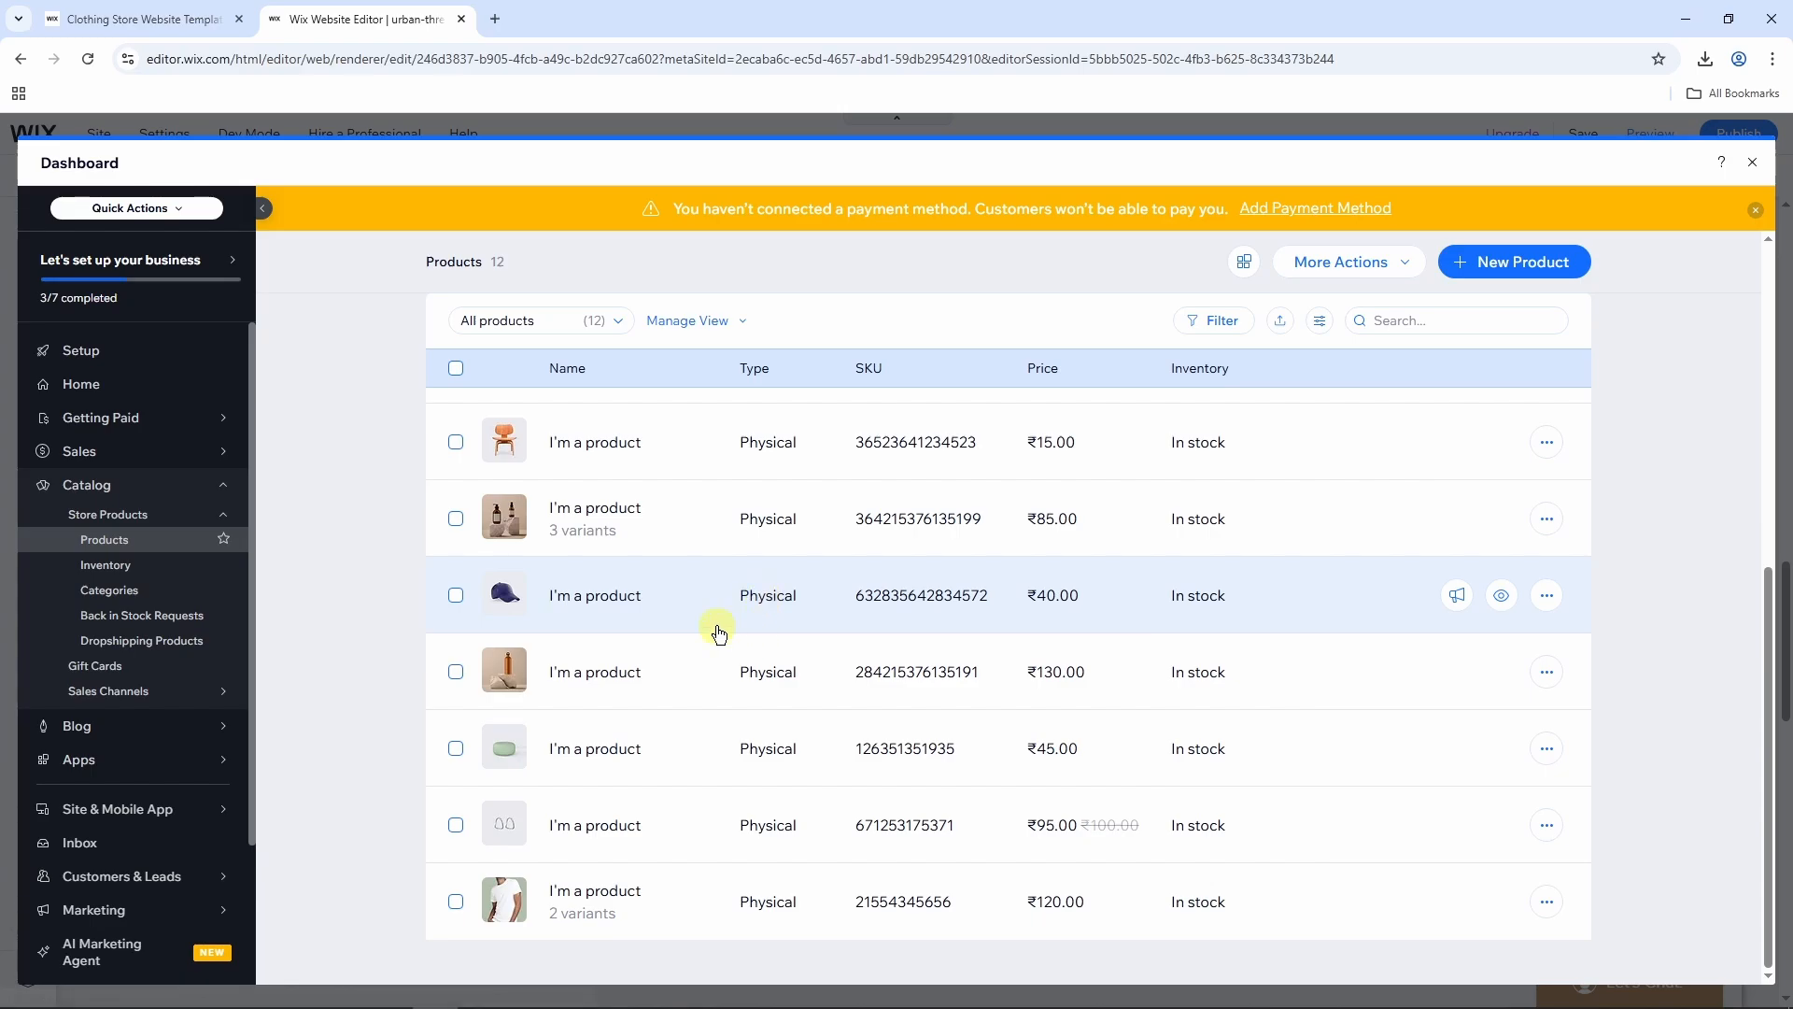
scroll(707, 628, "up", 5)
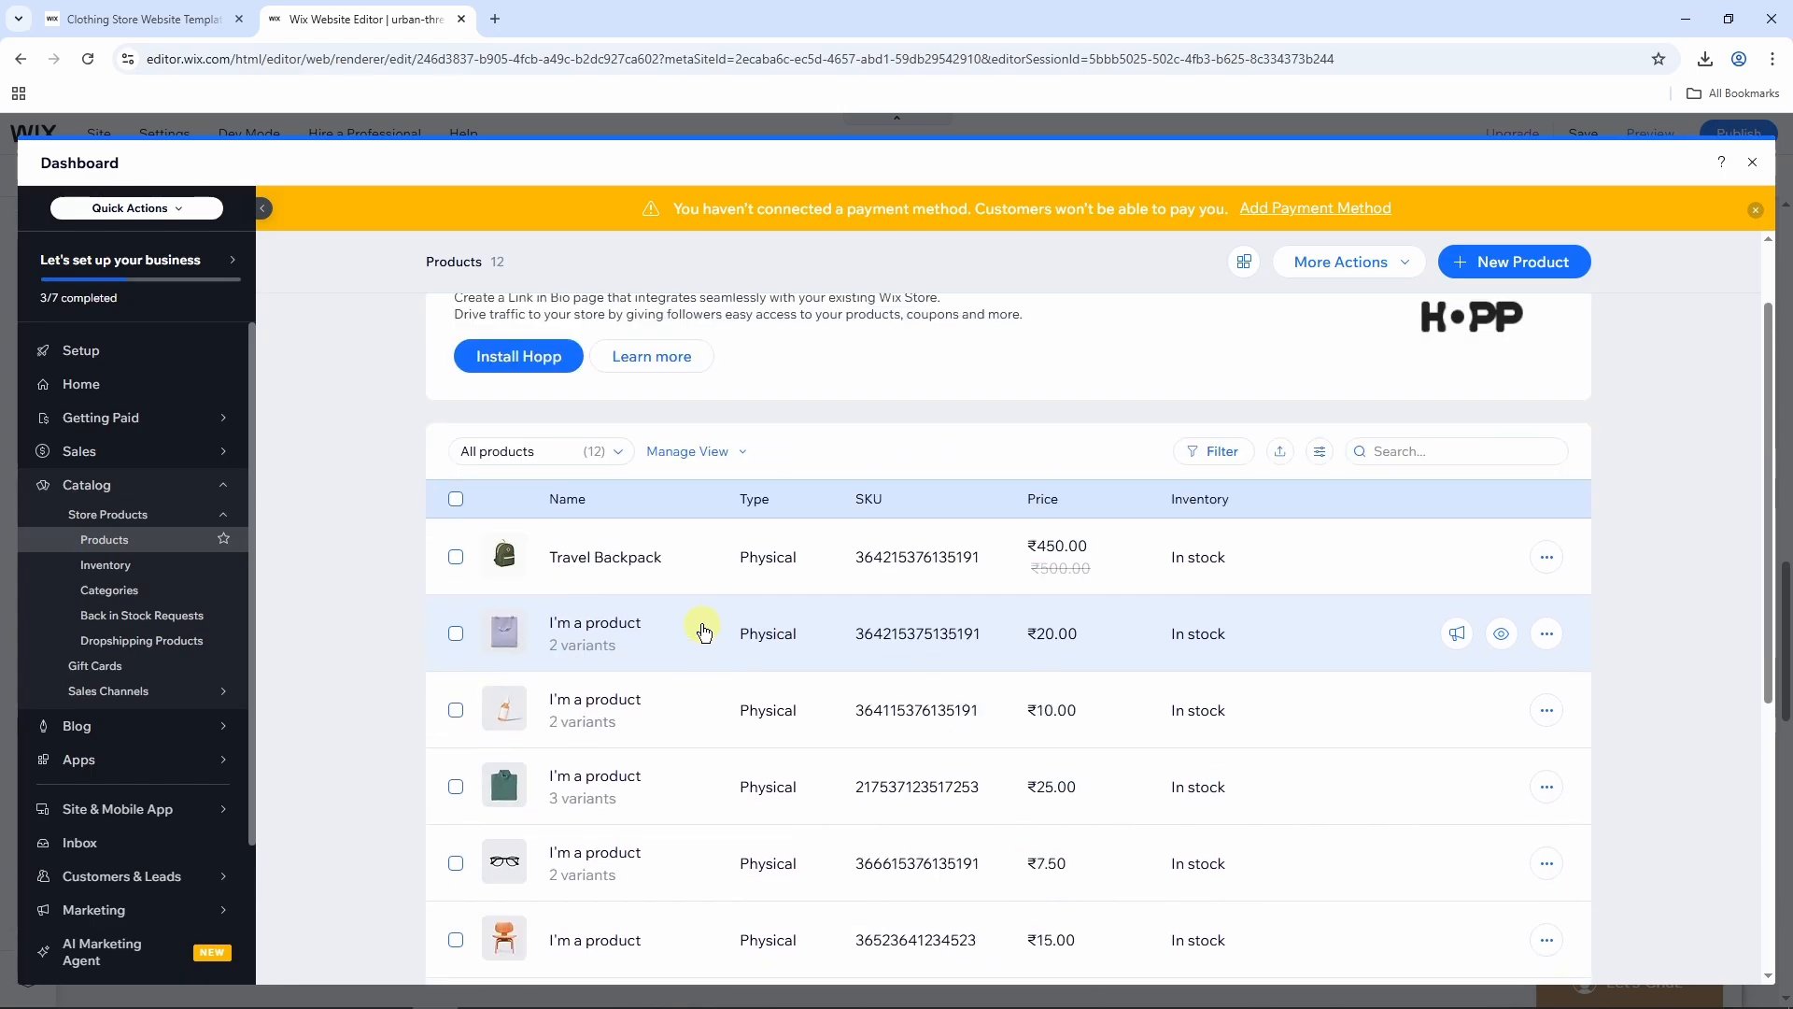
left_click(1752, 162)
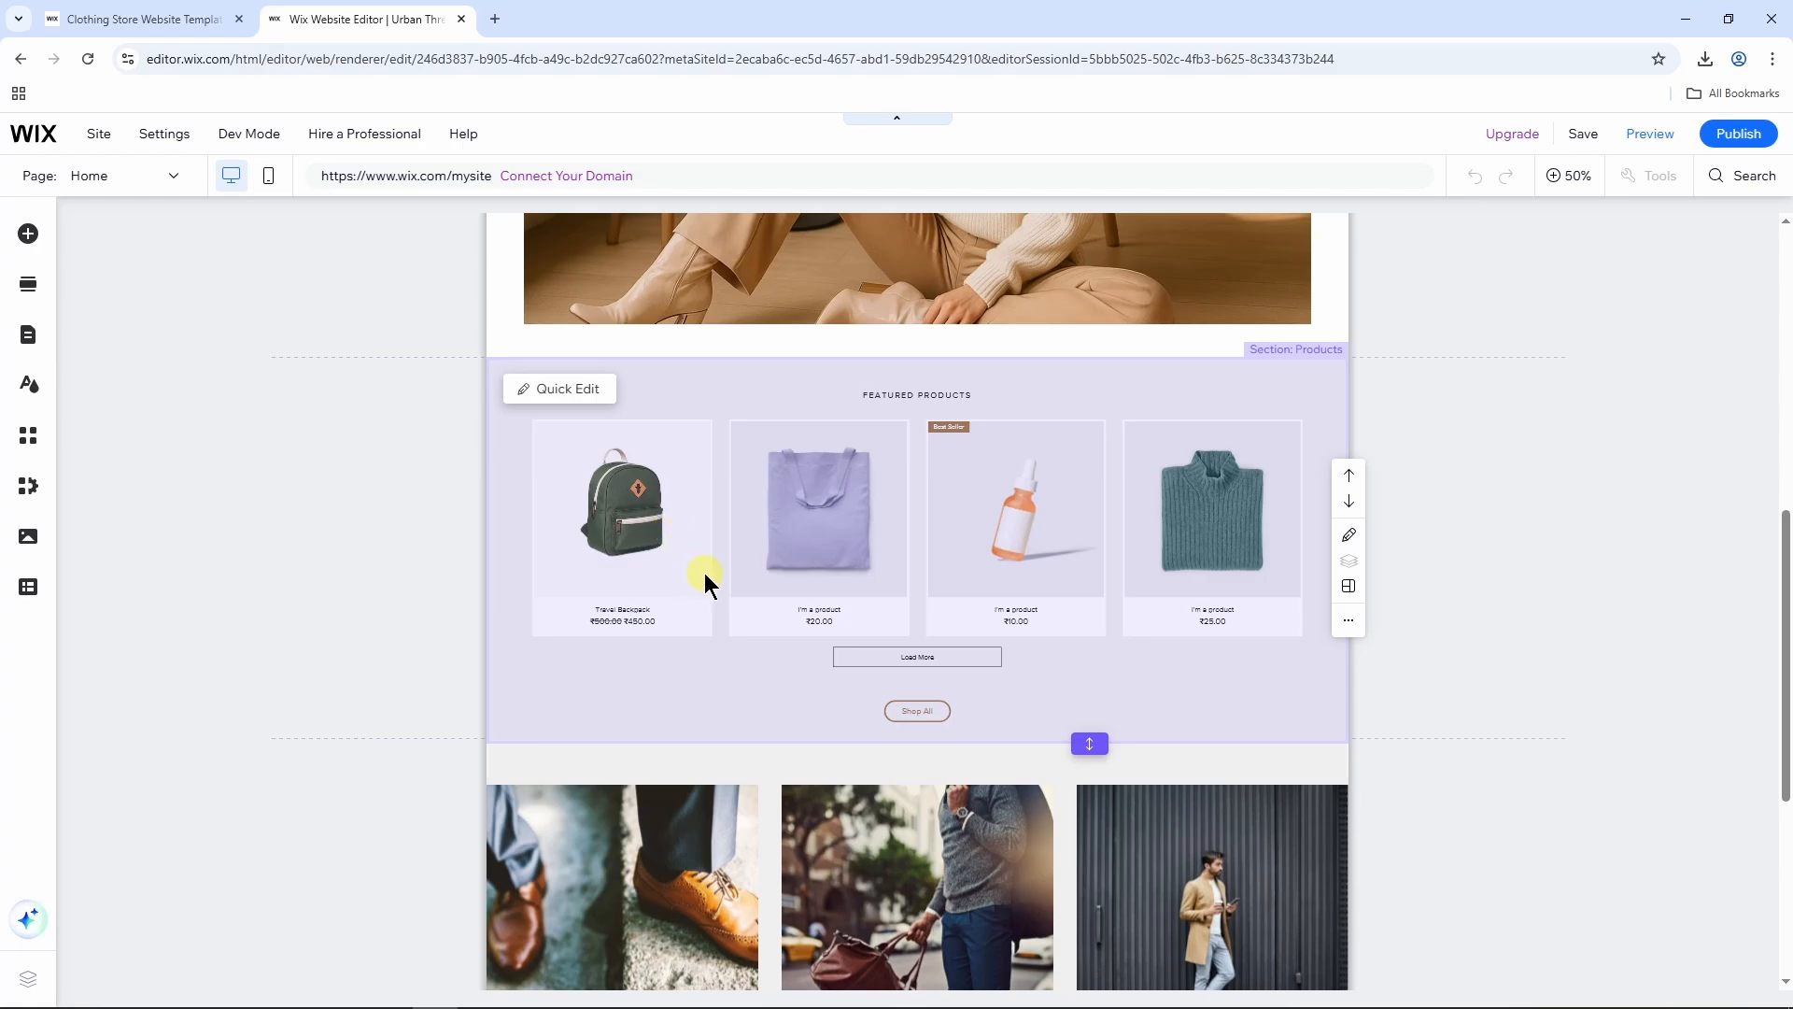
Step: Add a Magazine Title text element between the two images of the Our Story section
scroll(705, 573, "up", 10)
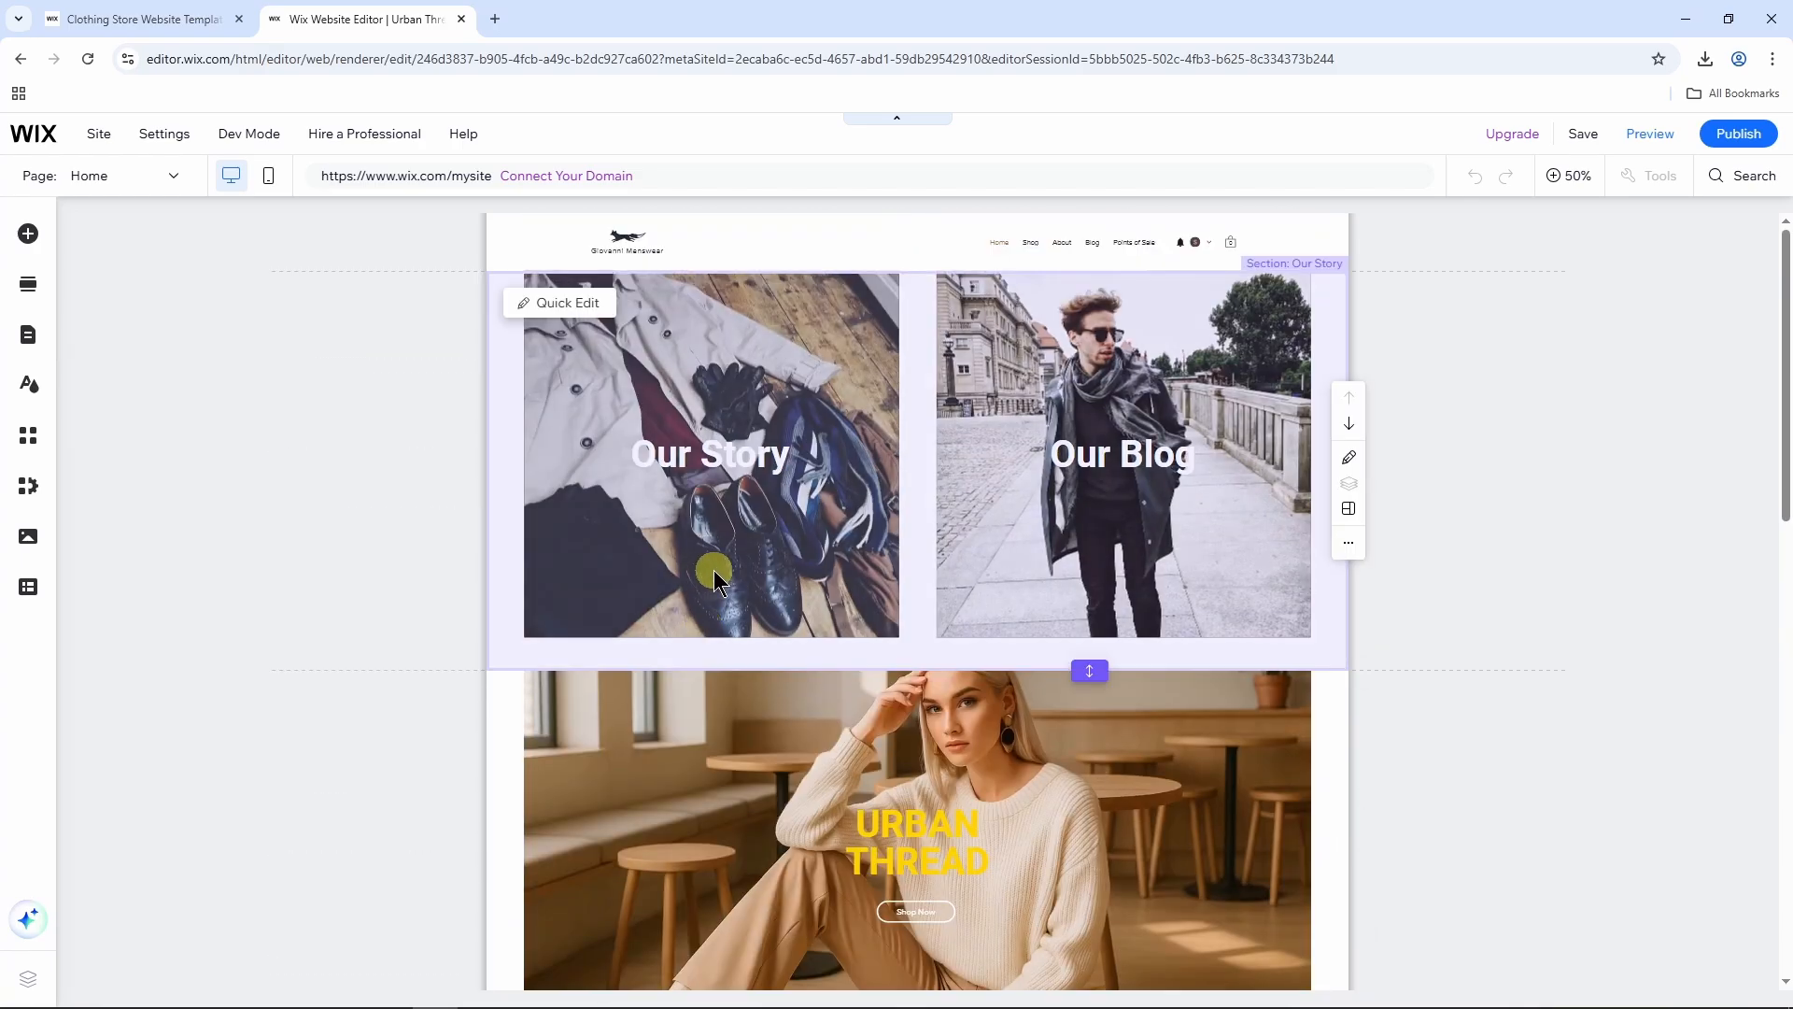
left_click(29, 235)
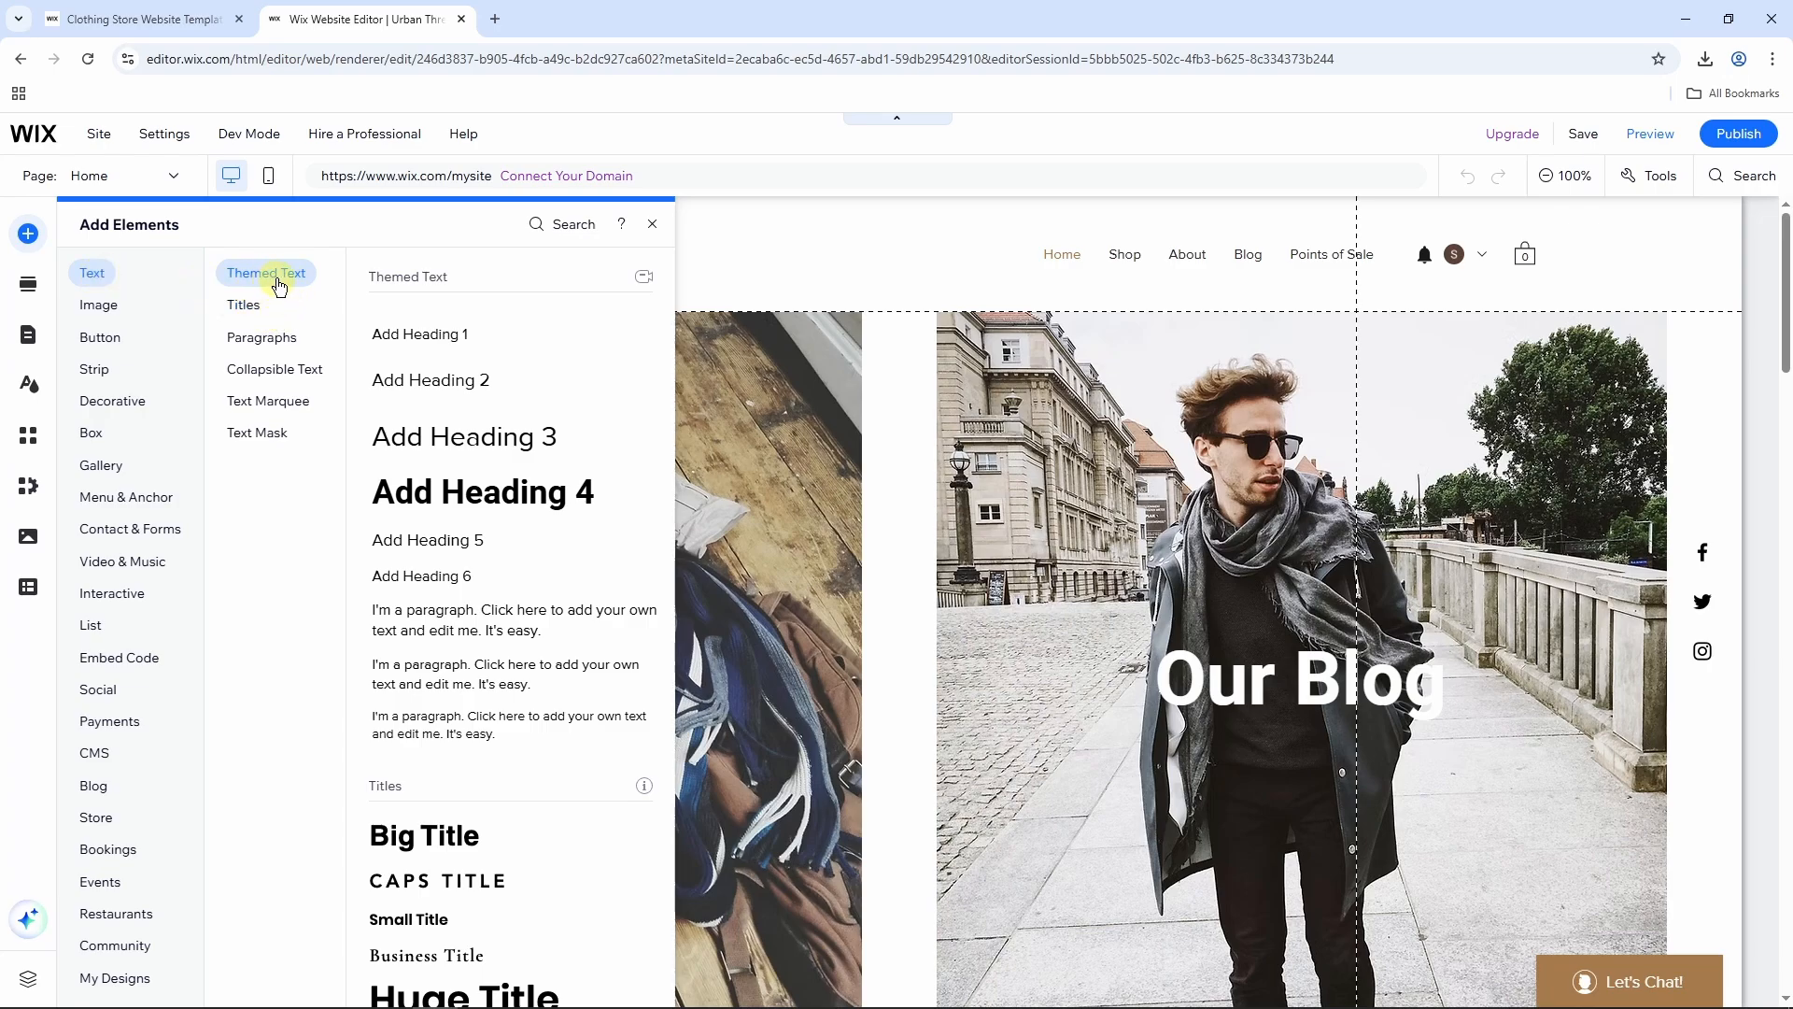
scroll(541, 466, "down", 7)
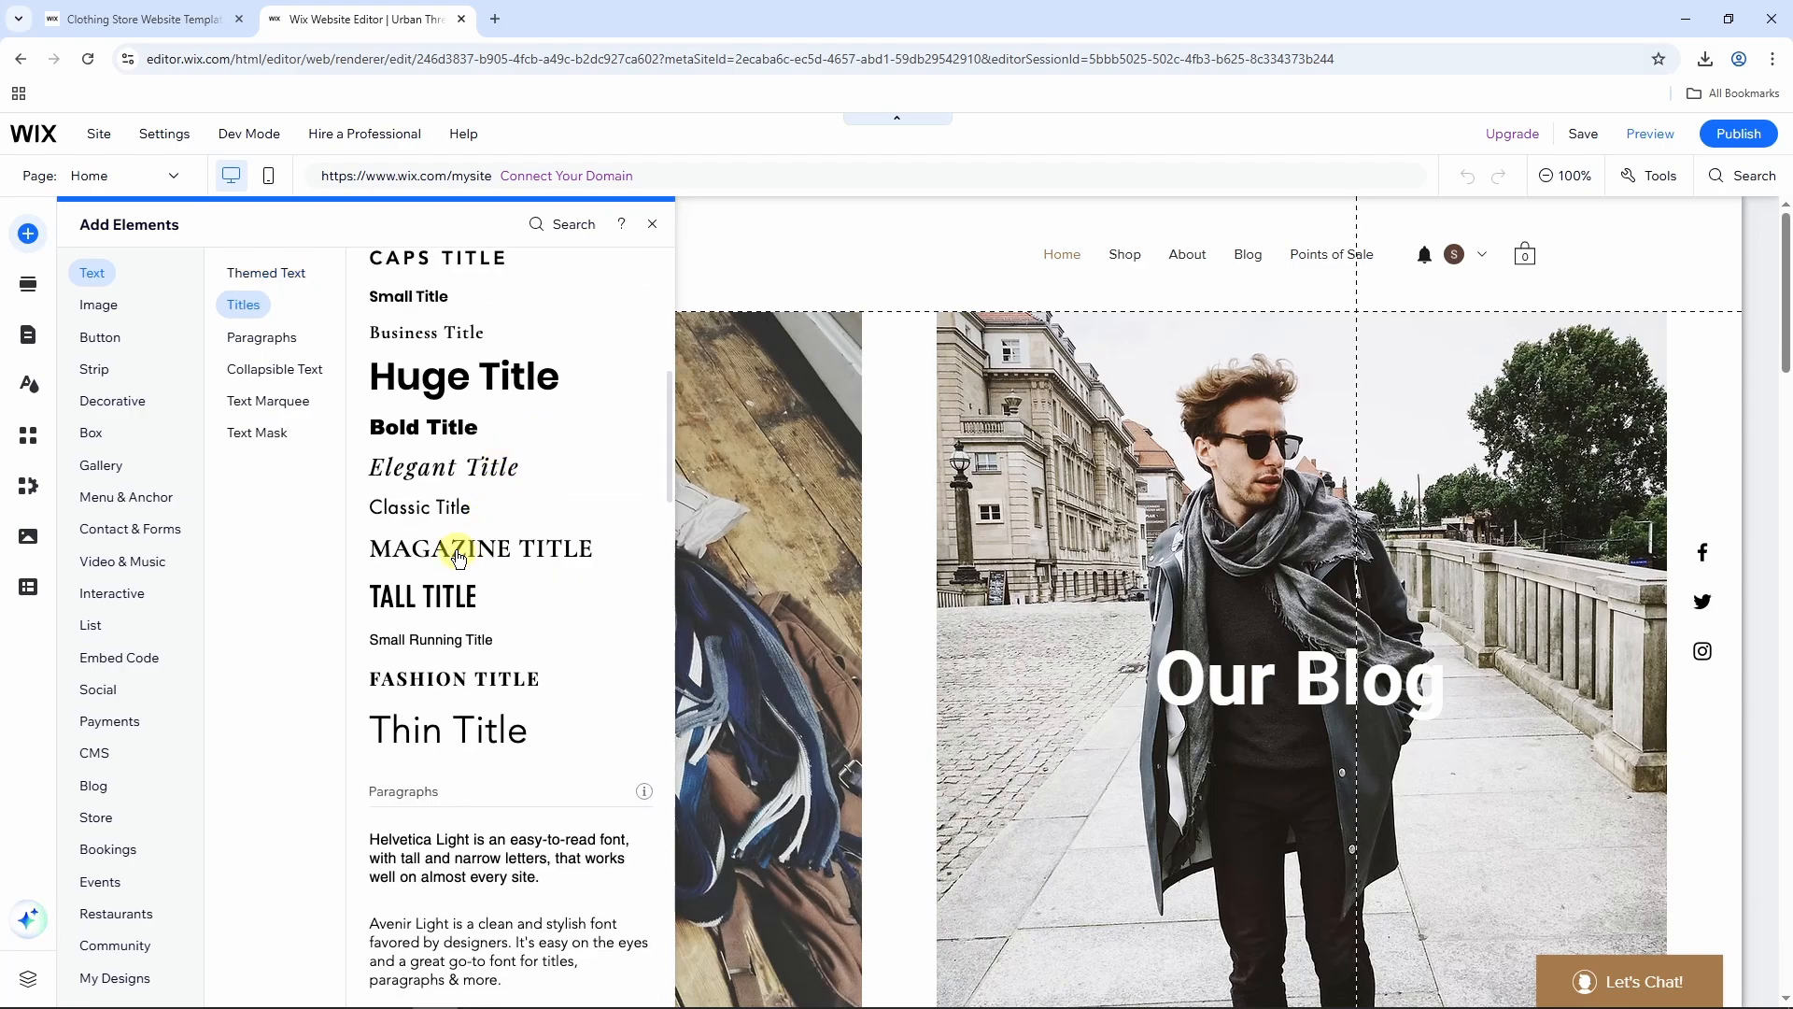
left_click_drag(457, 558, 835, 519)
double_click(897, 516)
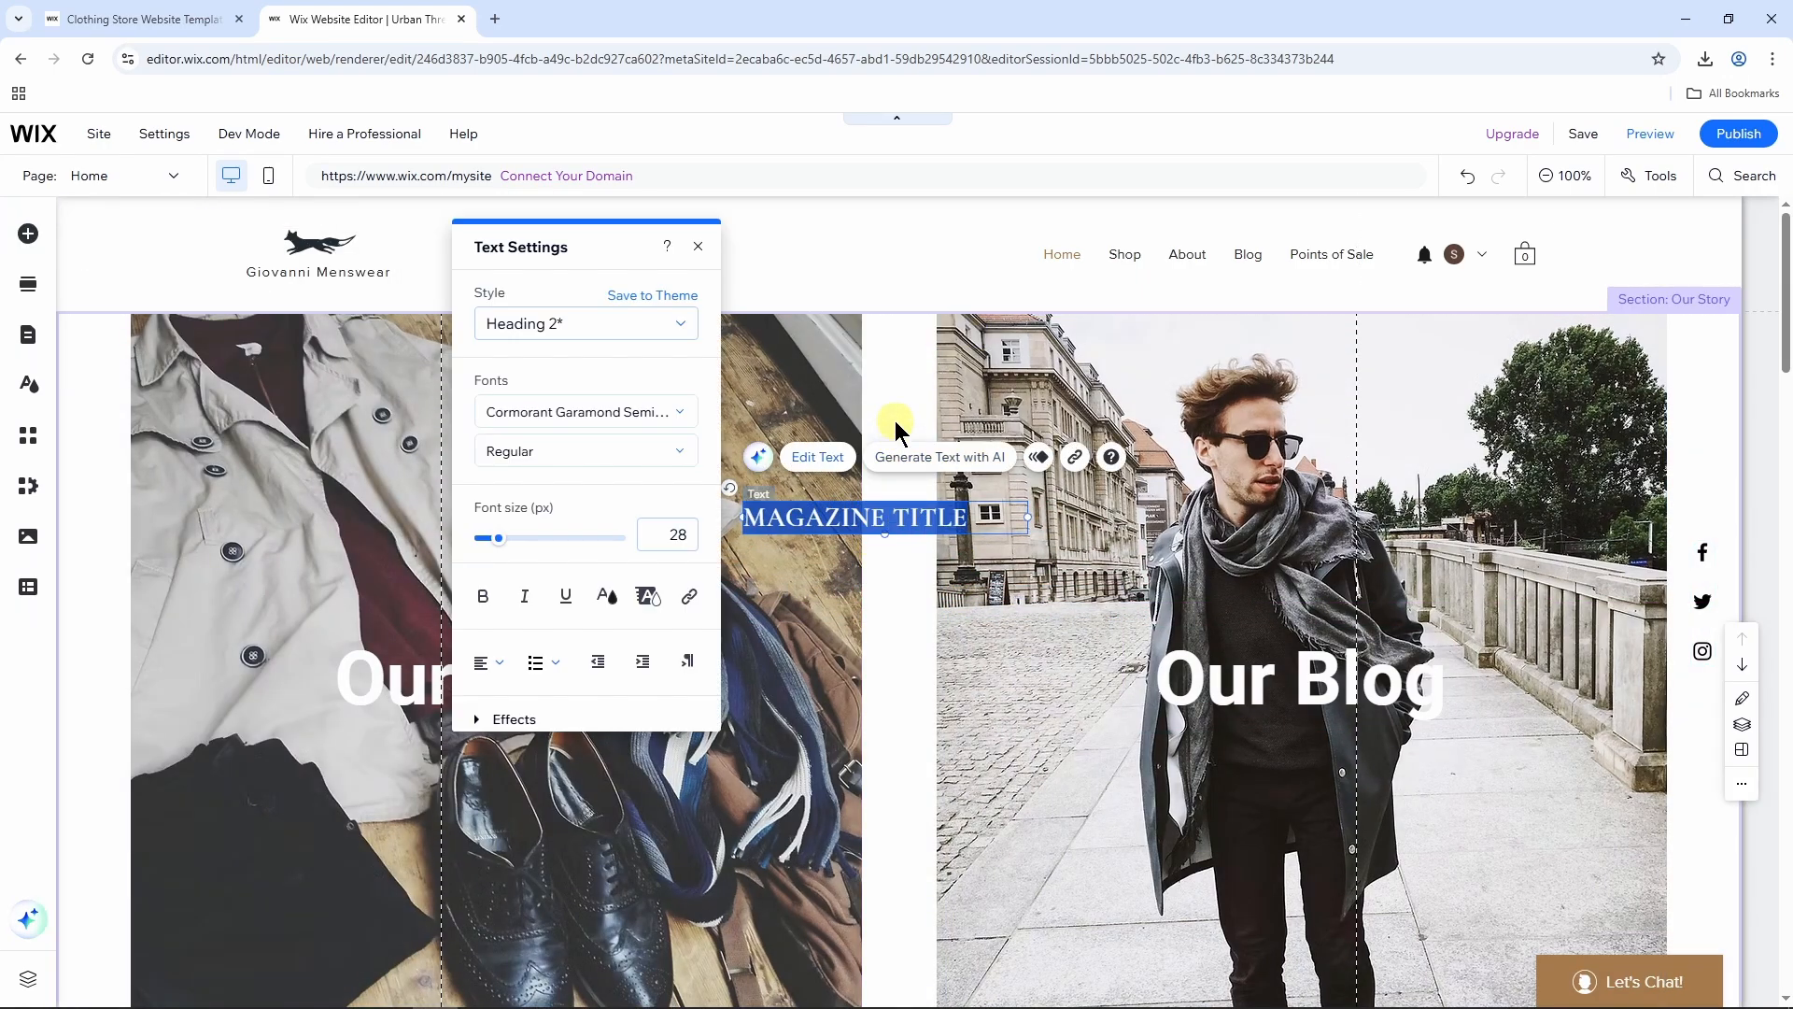
left_click(892, 485)
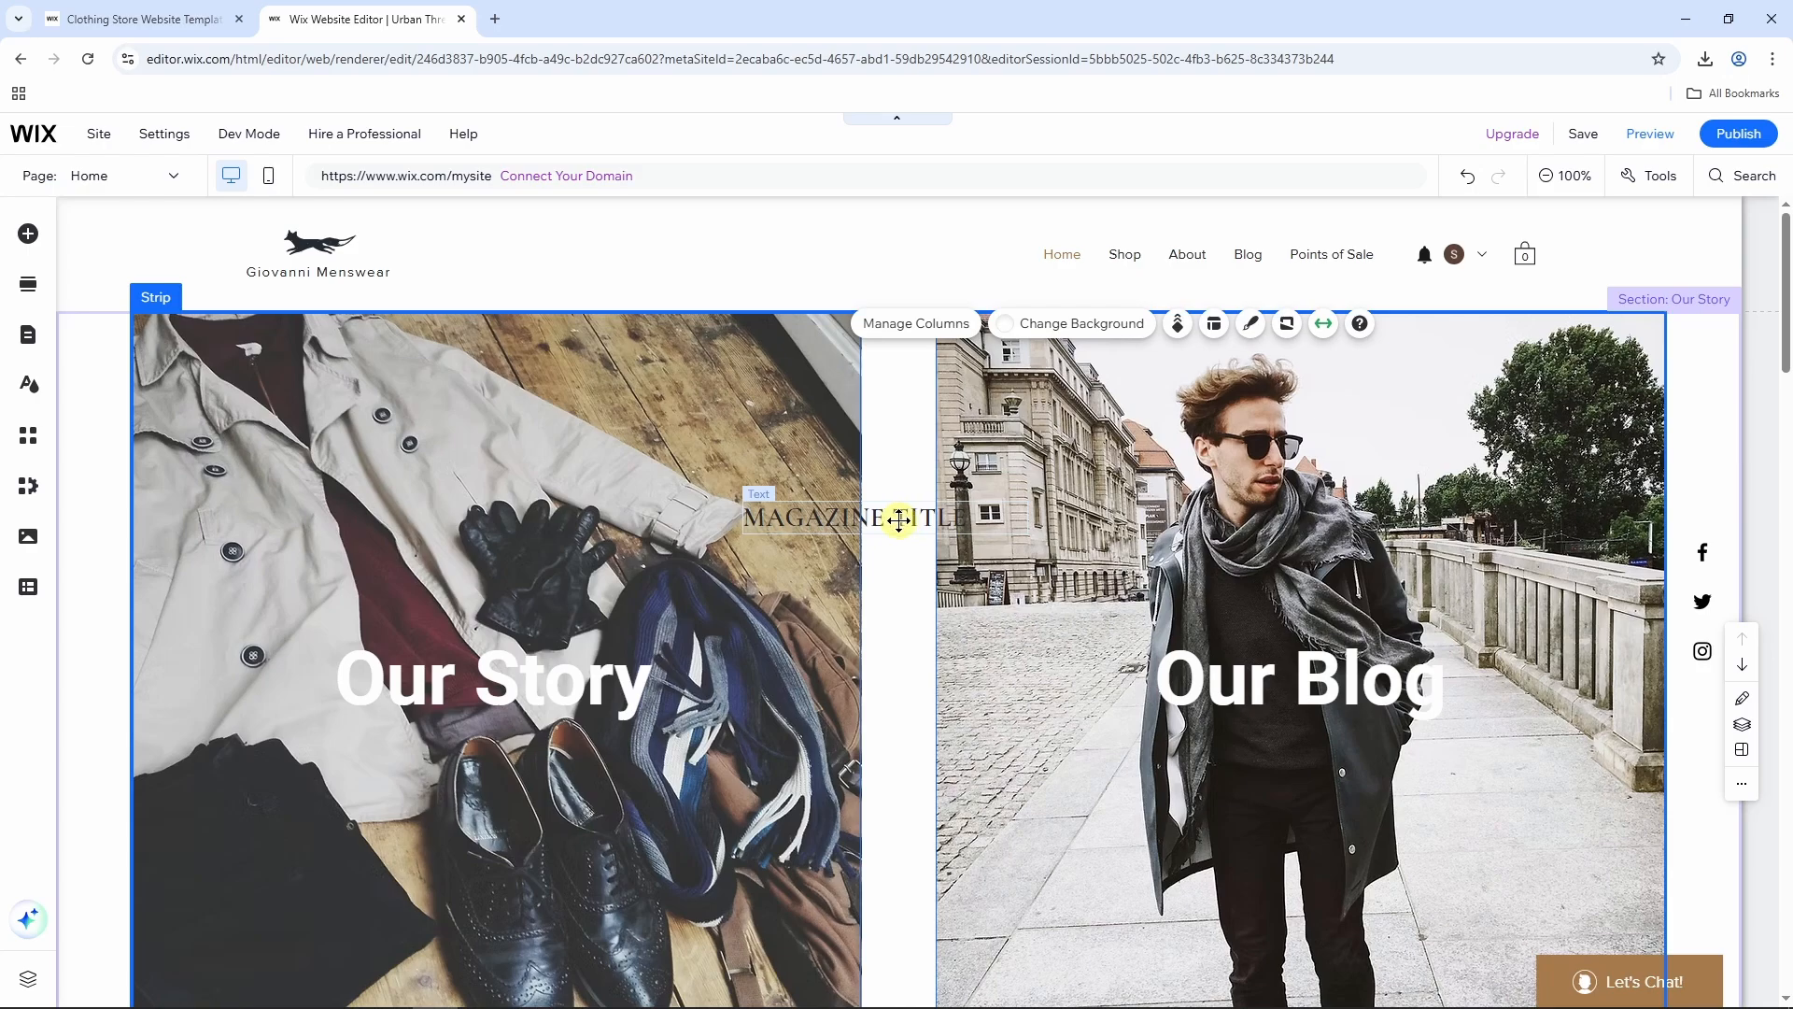
Step: Delete the Magazine Title text element from the Our Story section
left_click(900, 516)
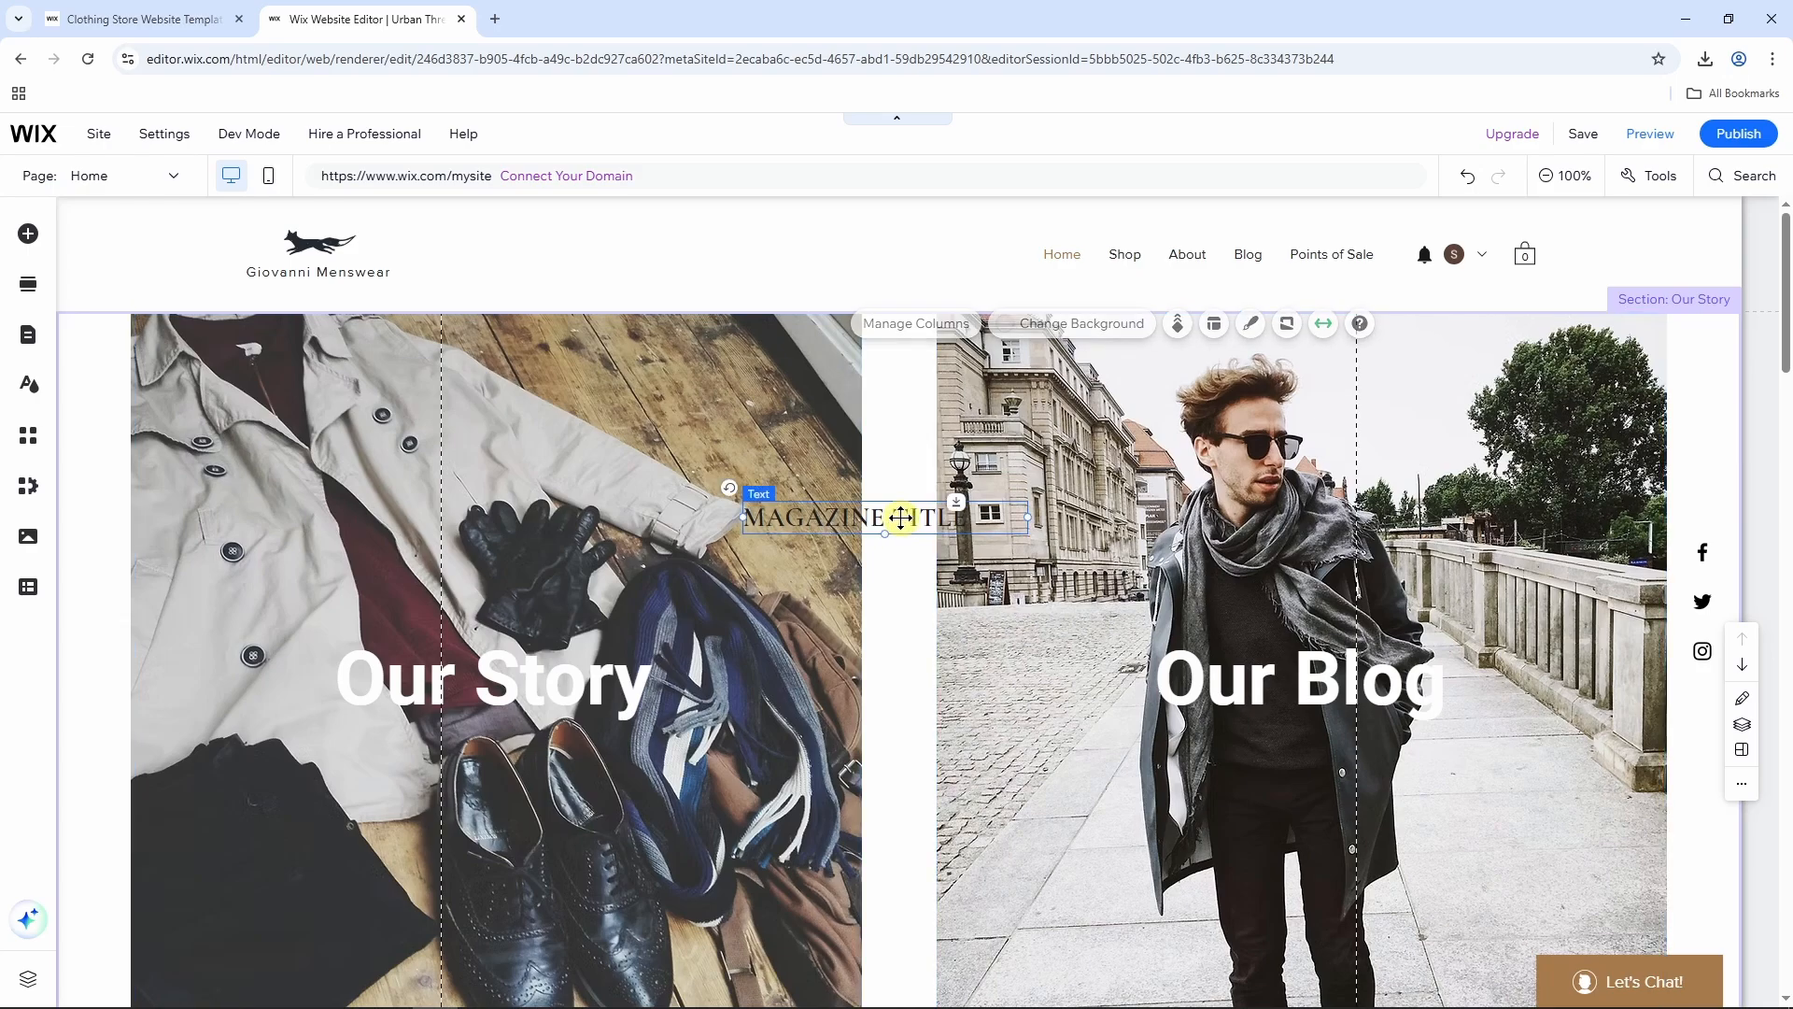
right_click(900, 516)
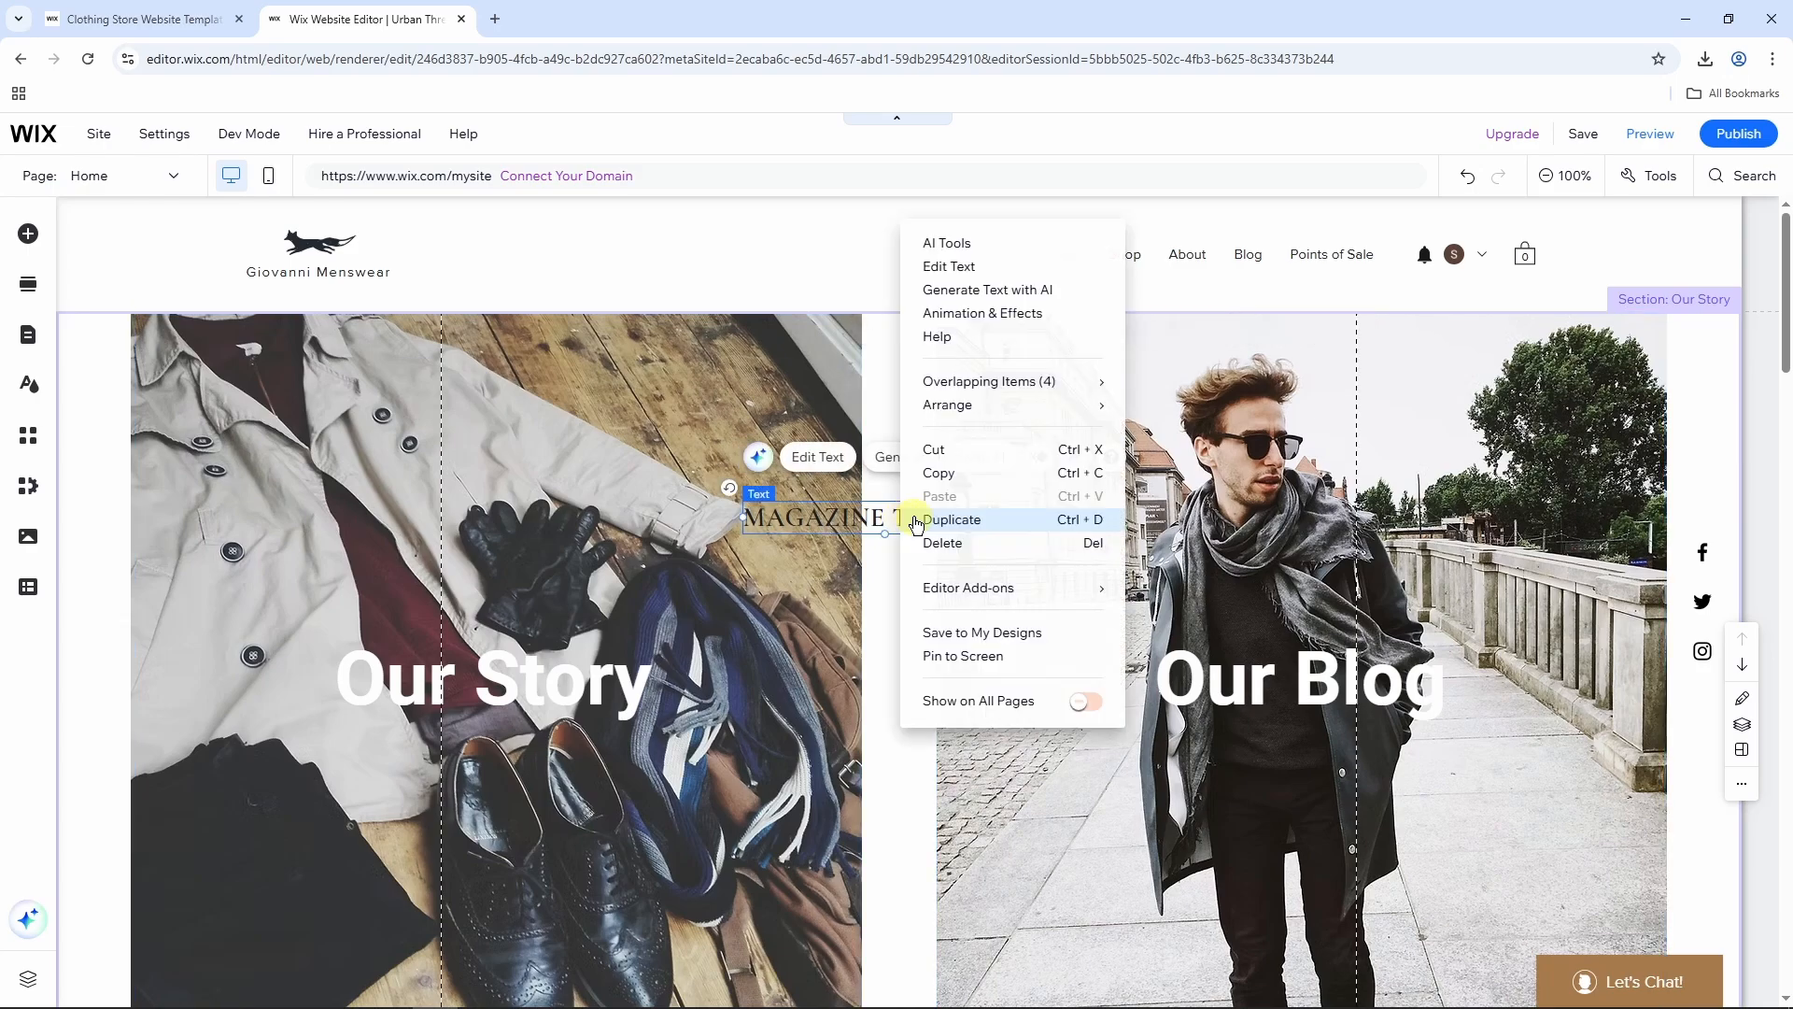
left_click(976, 543)
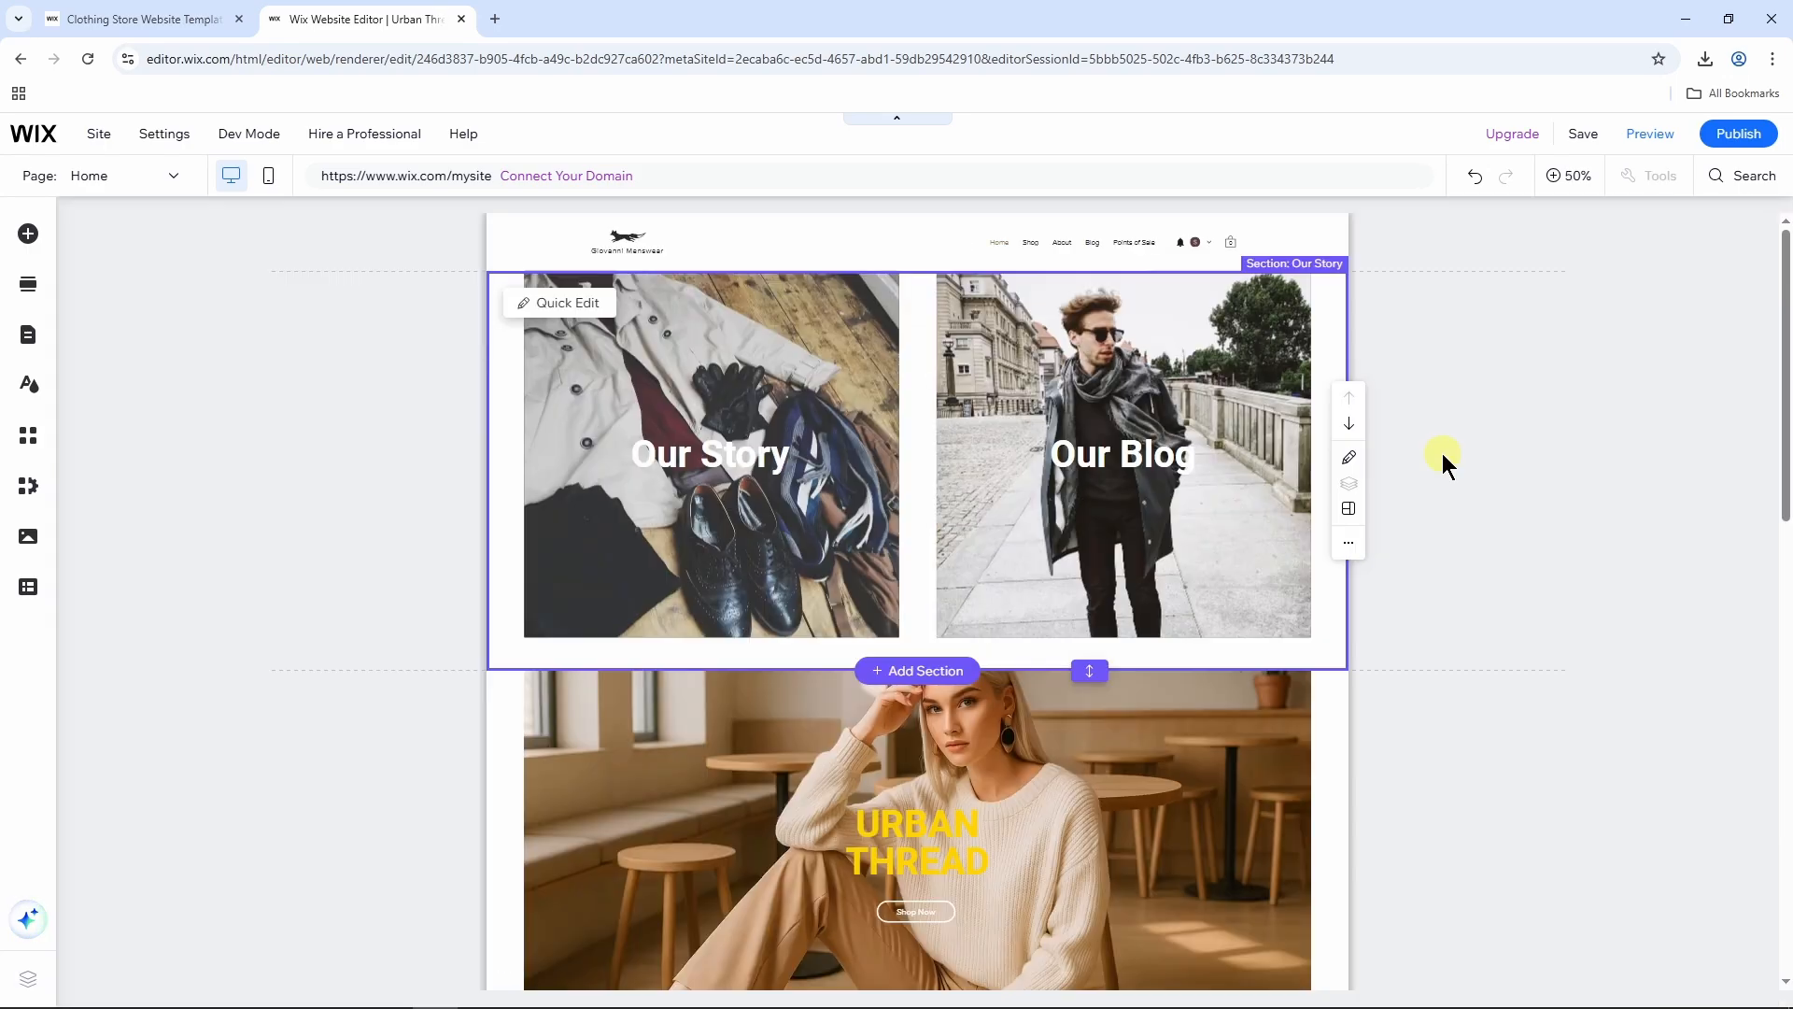
Step: Delete the Decorative section with three menswear photos below Featured Products on the home page
scroll(1442, 452, "down", 12)
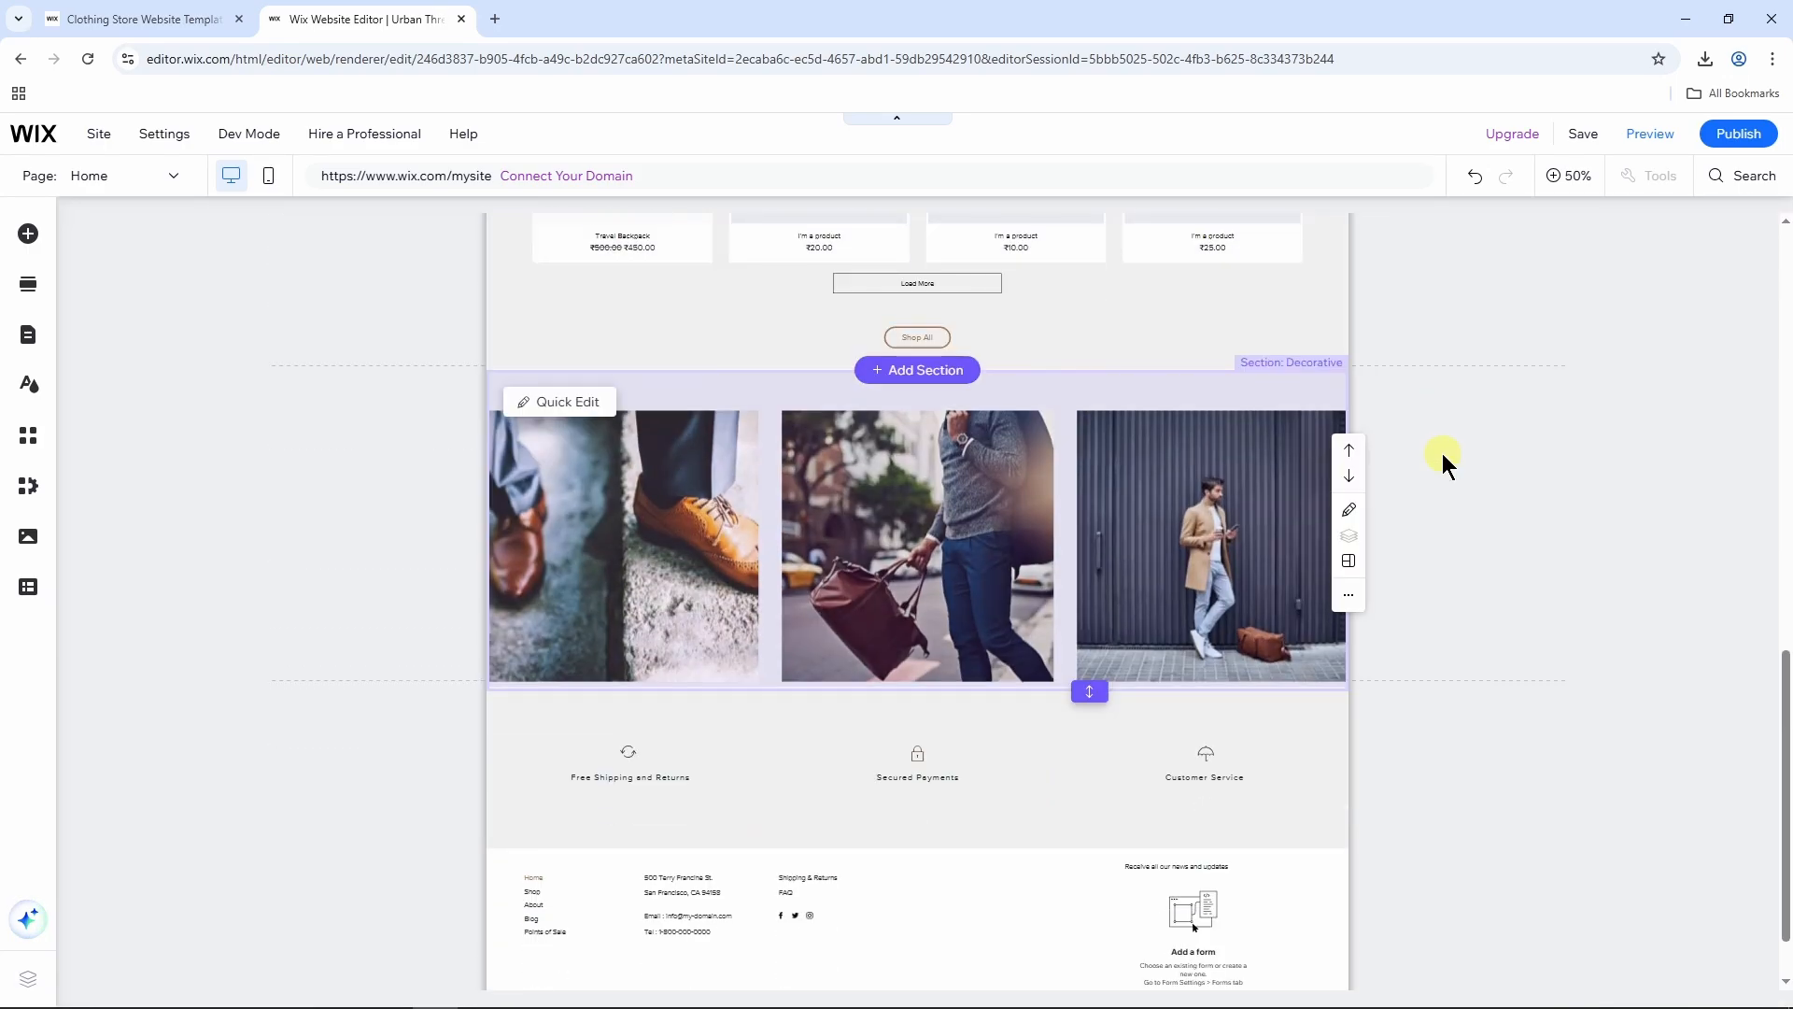
right_click(1195, 397)
left_click(1236, 630)
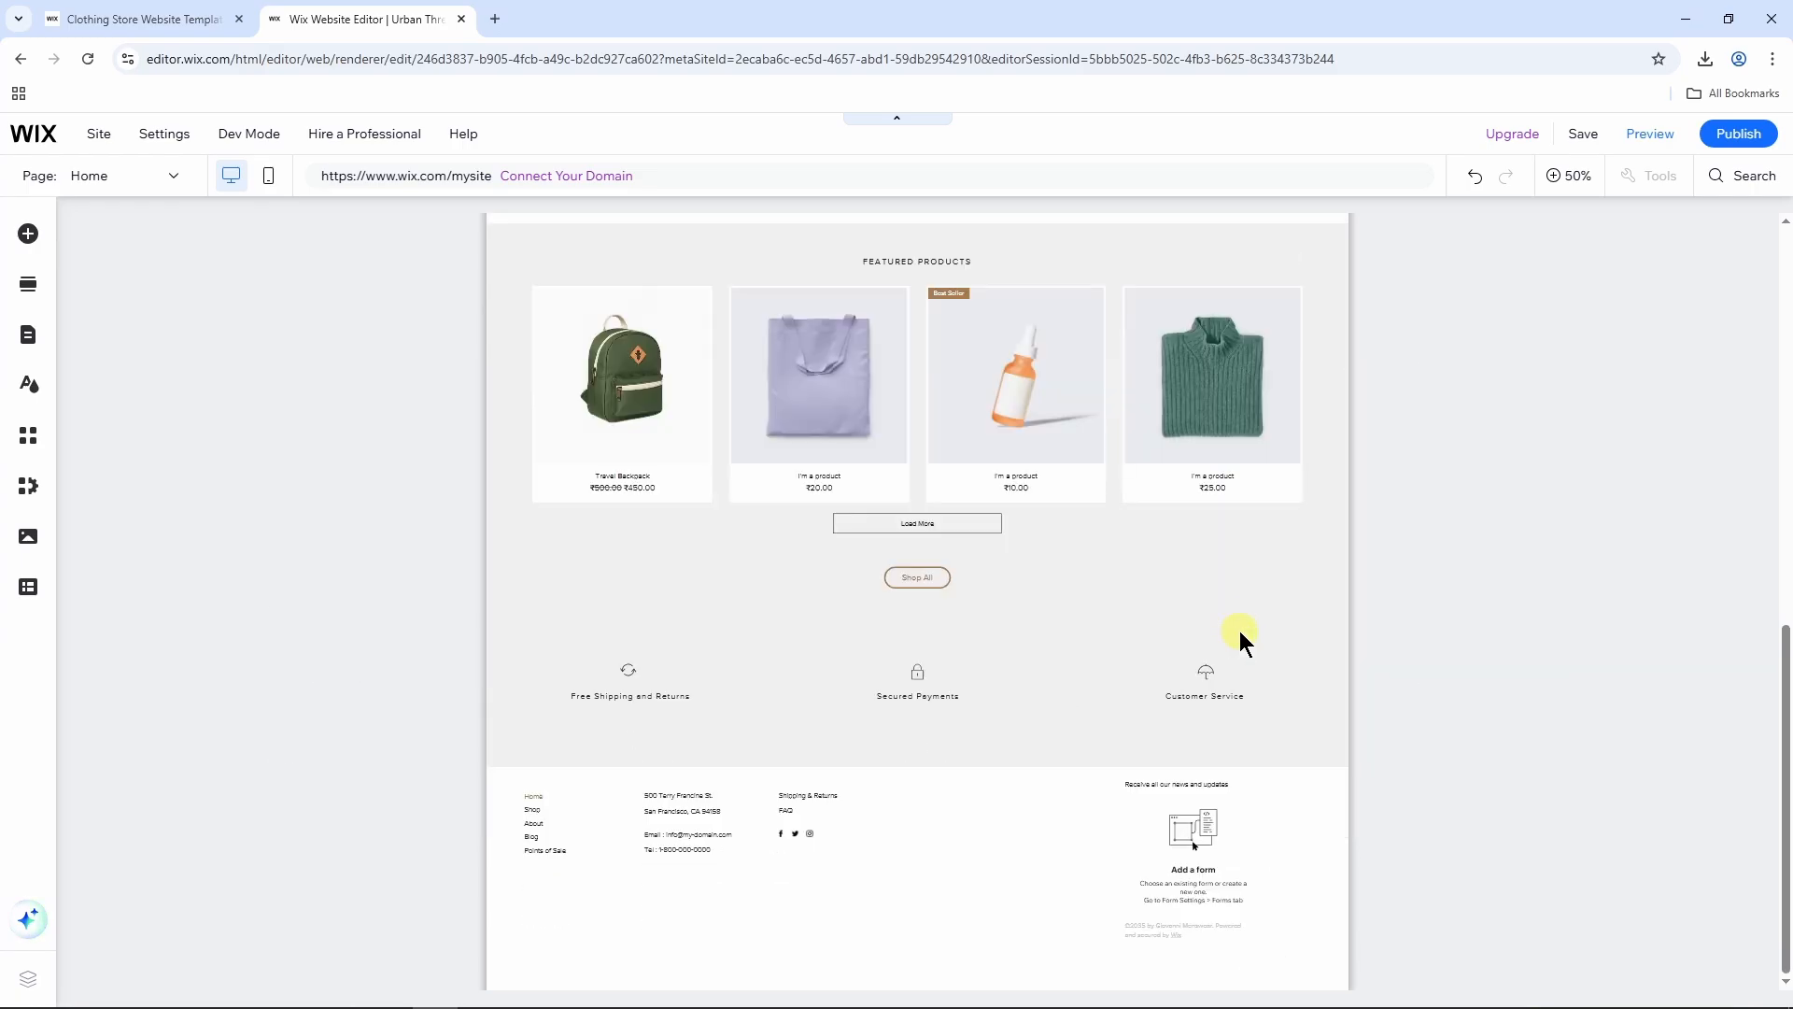
Step: Extend the height of the home page's Our Story section to leave empty space below its two images
scroll(1300, 540, "up", 10)
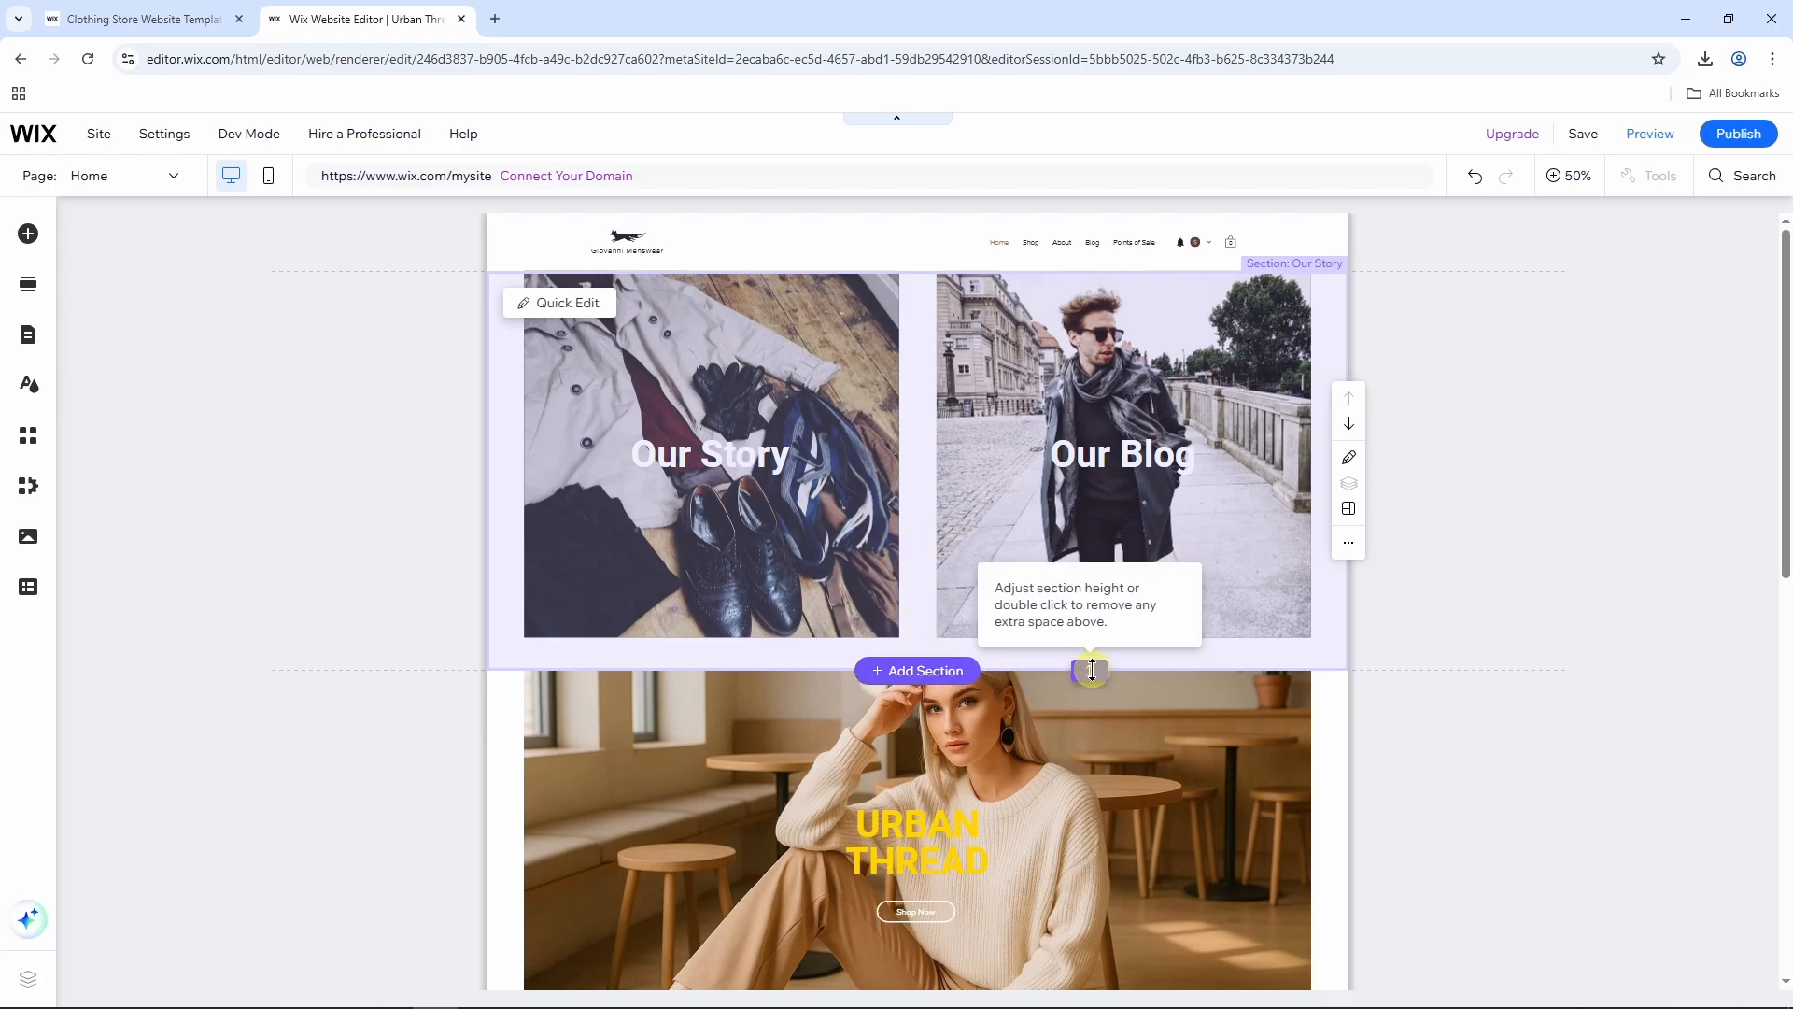
left_click_drag(1091, 669, 1087, 743)
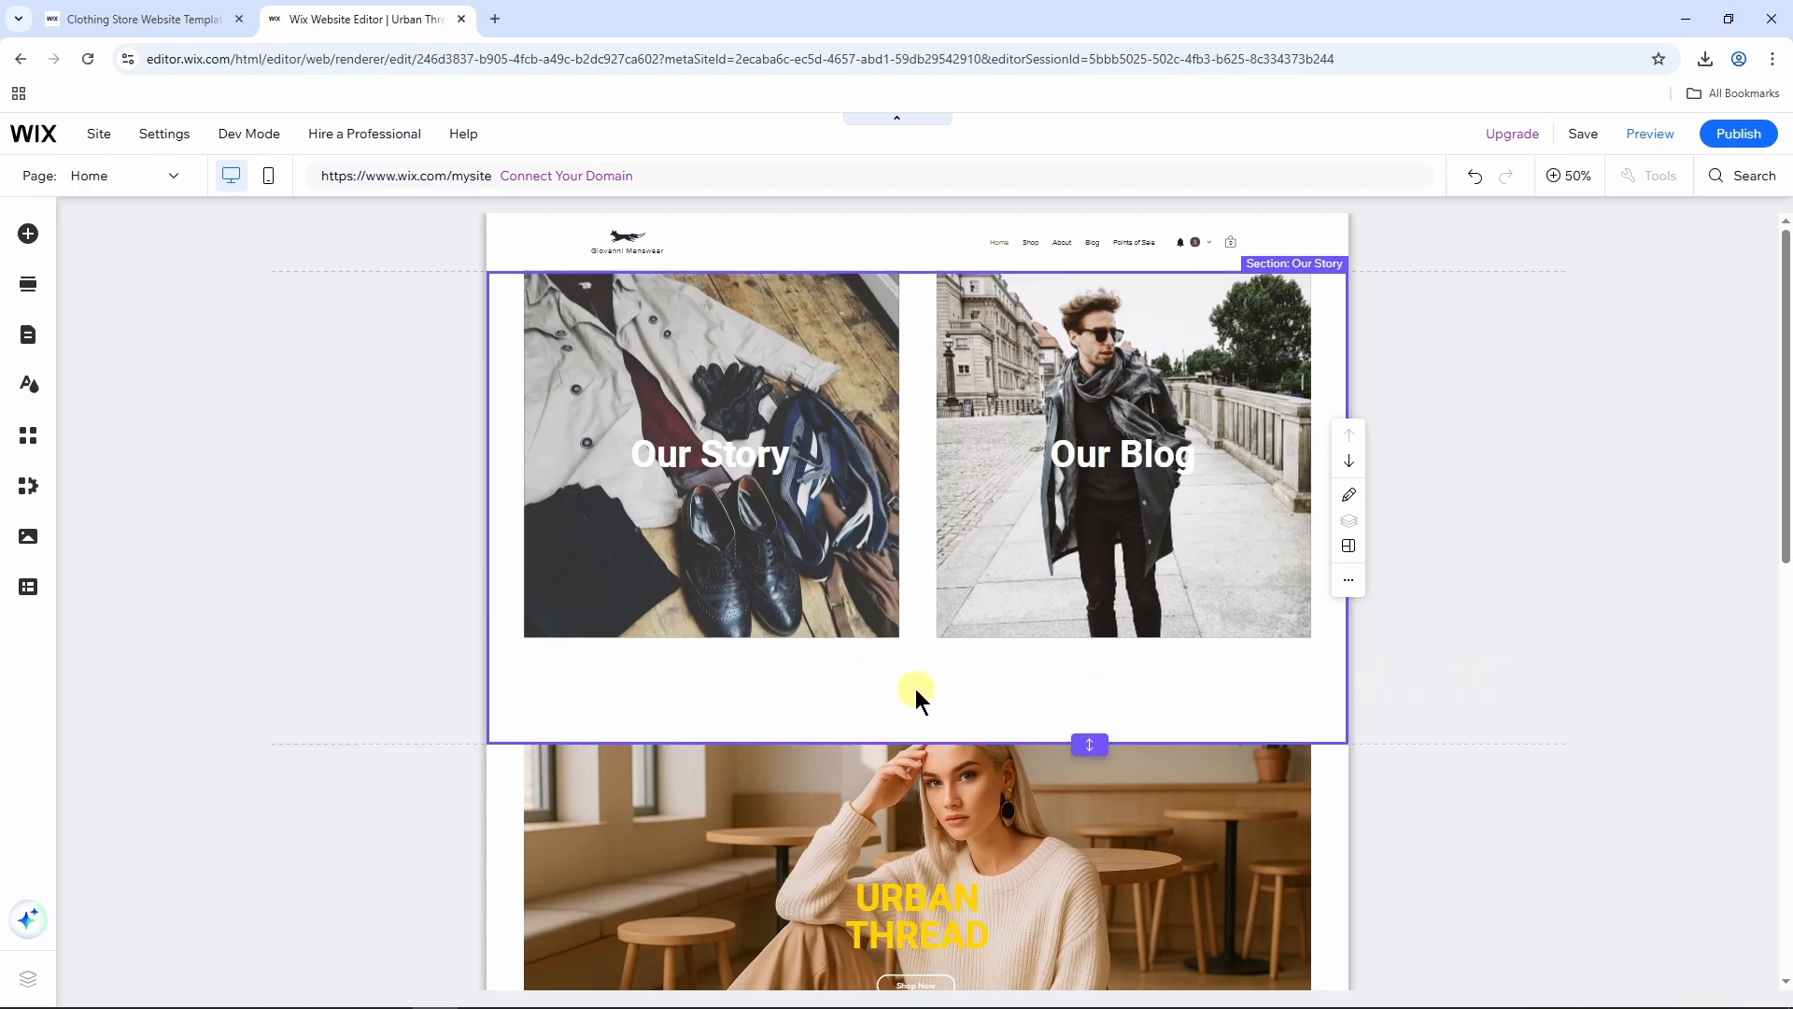
Step: Browse the button designs and add the green SHOP arrow button in the space below the two Our Story section images
left_click(26, 235)
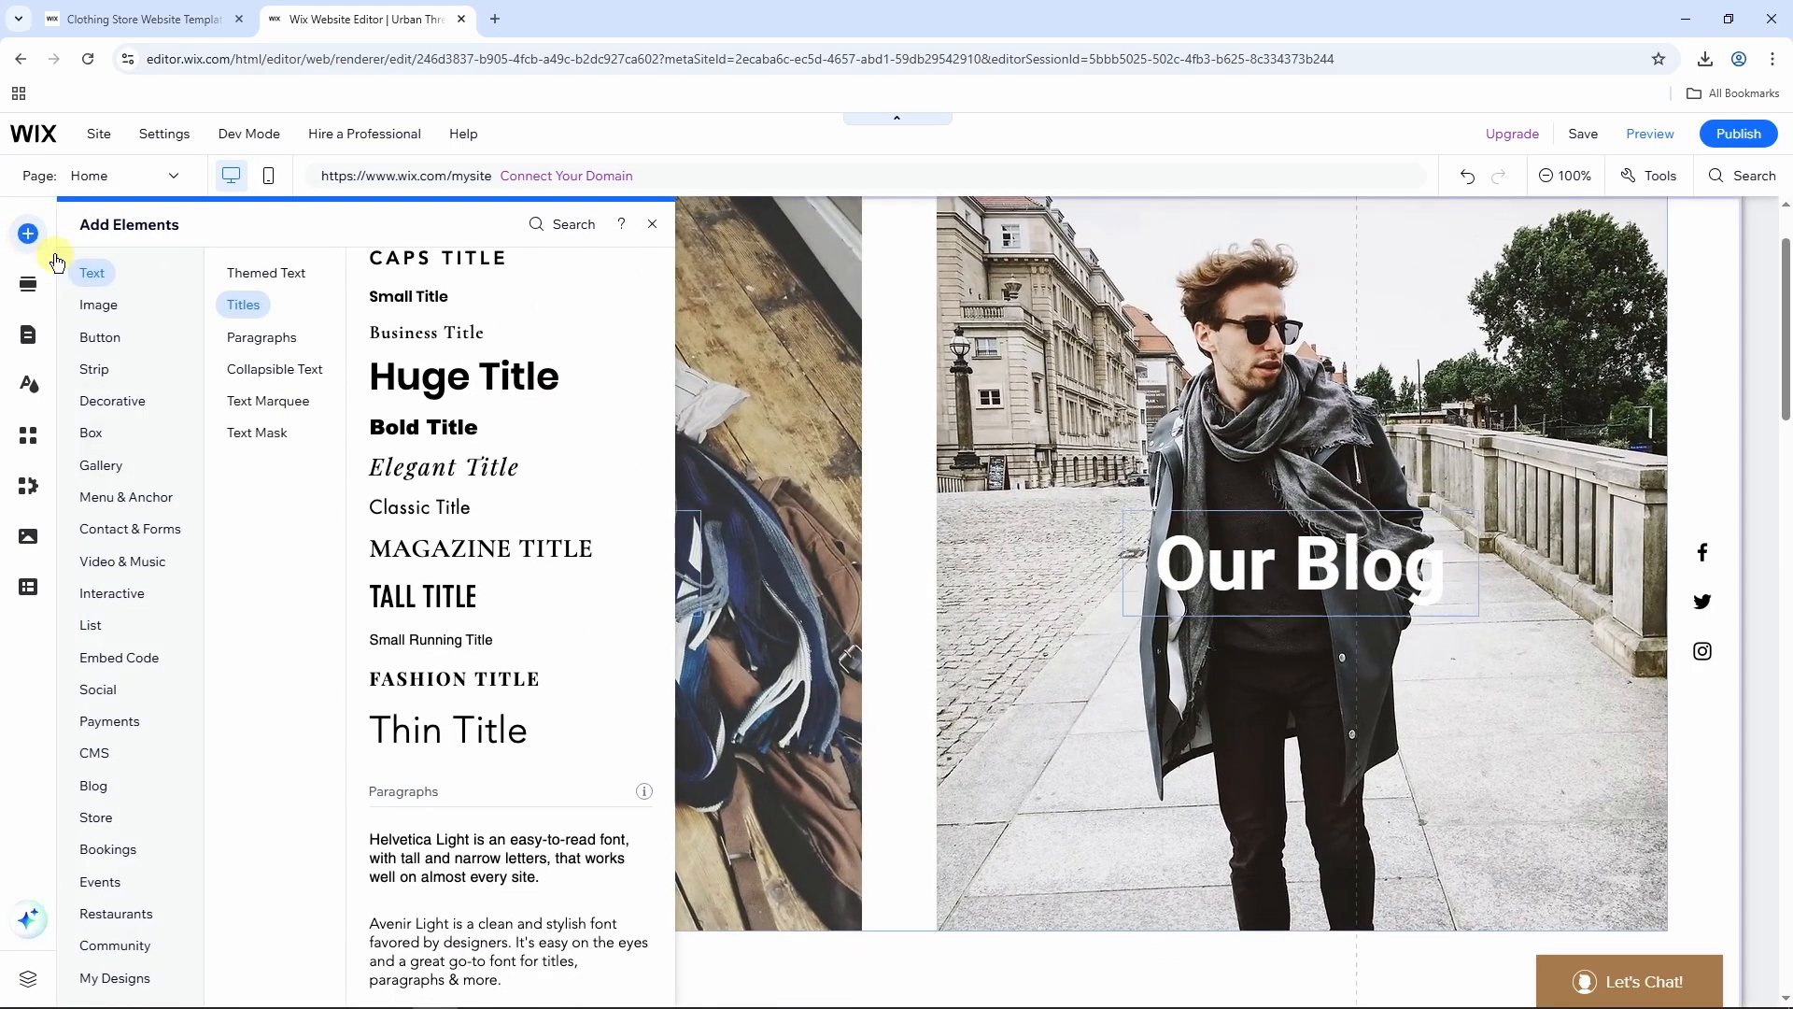
left_click(110, 341)
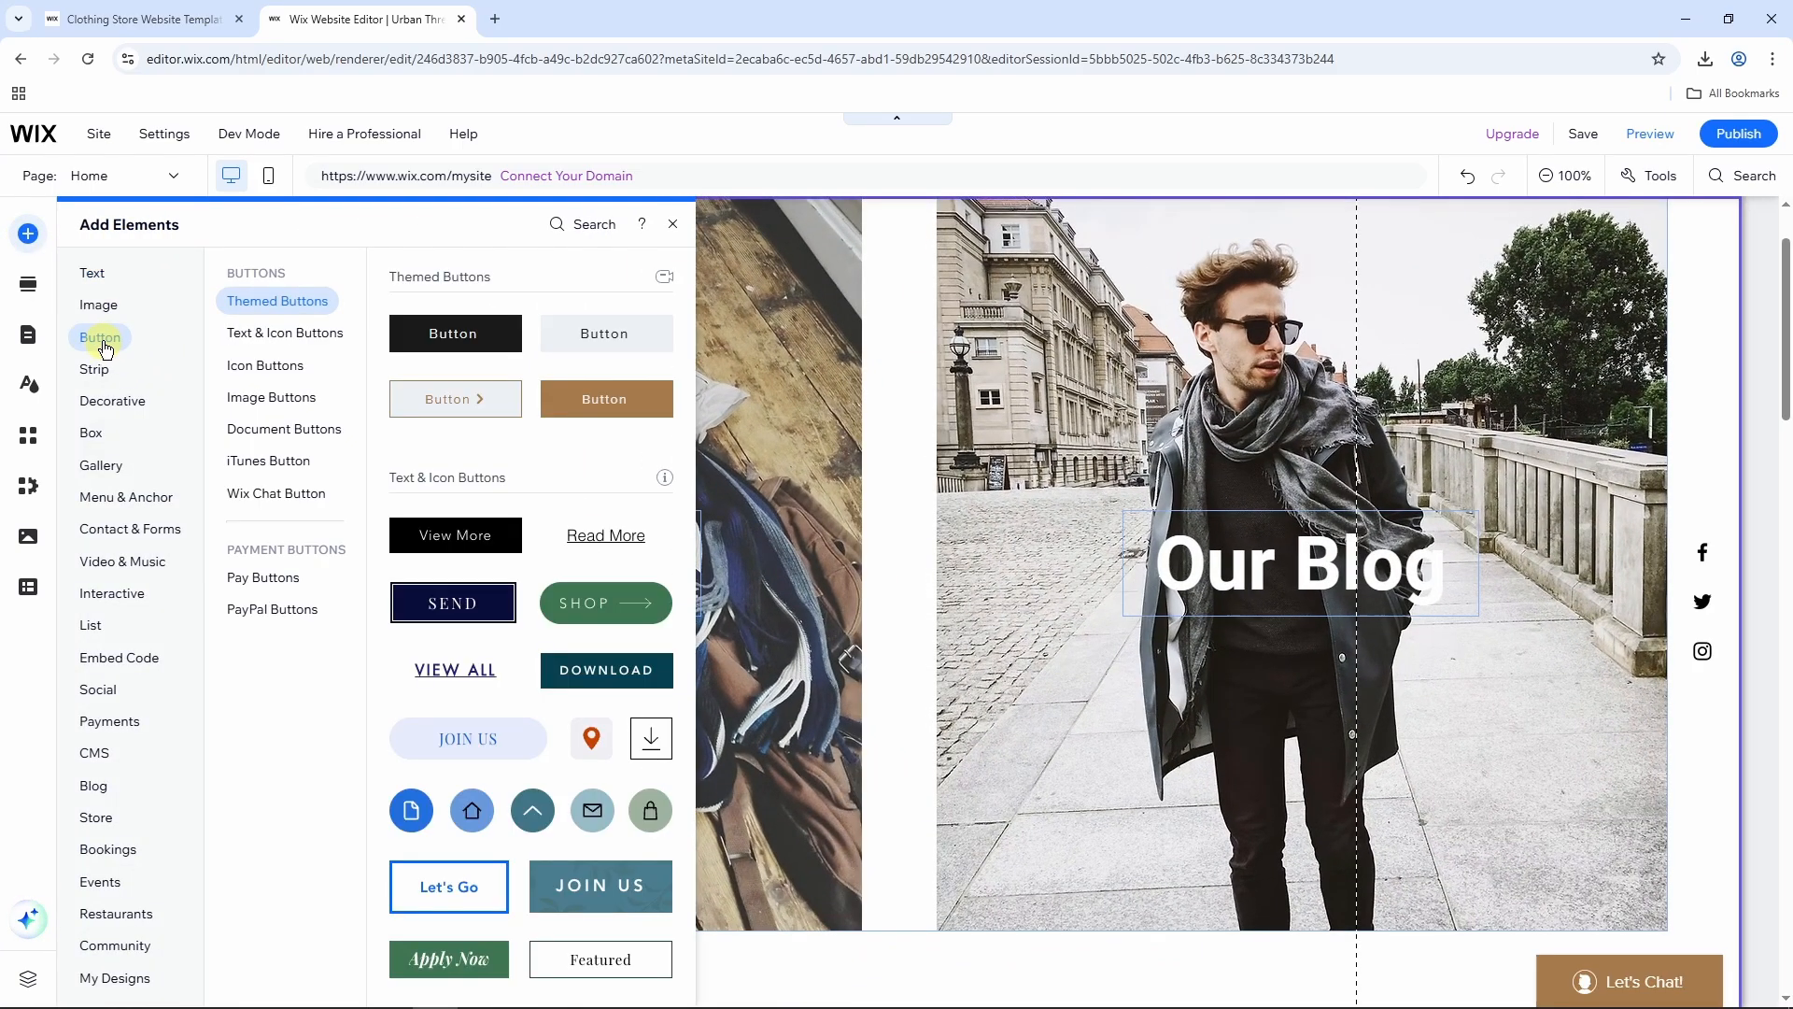
left_click(110, 464)
left_click(149, 497)
left_click(166, 527)
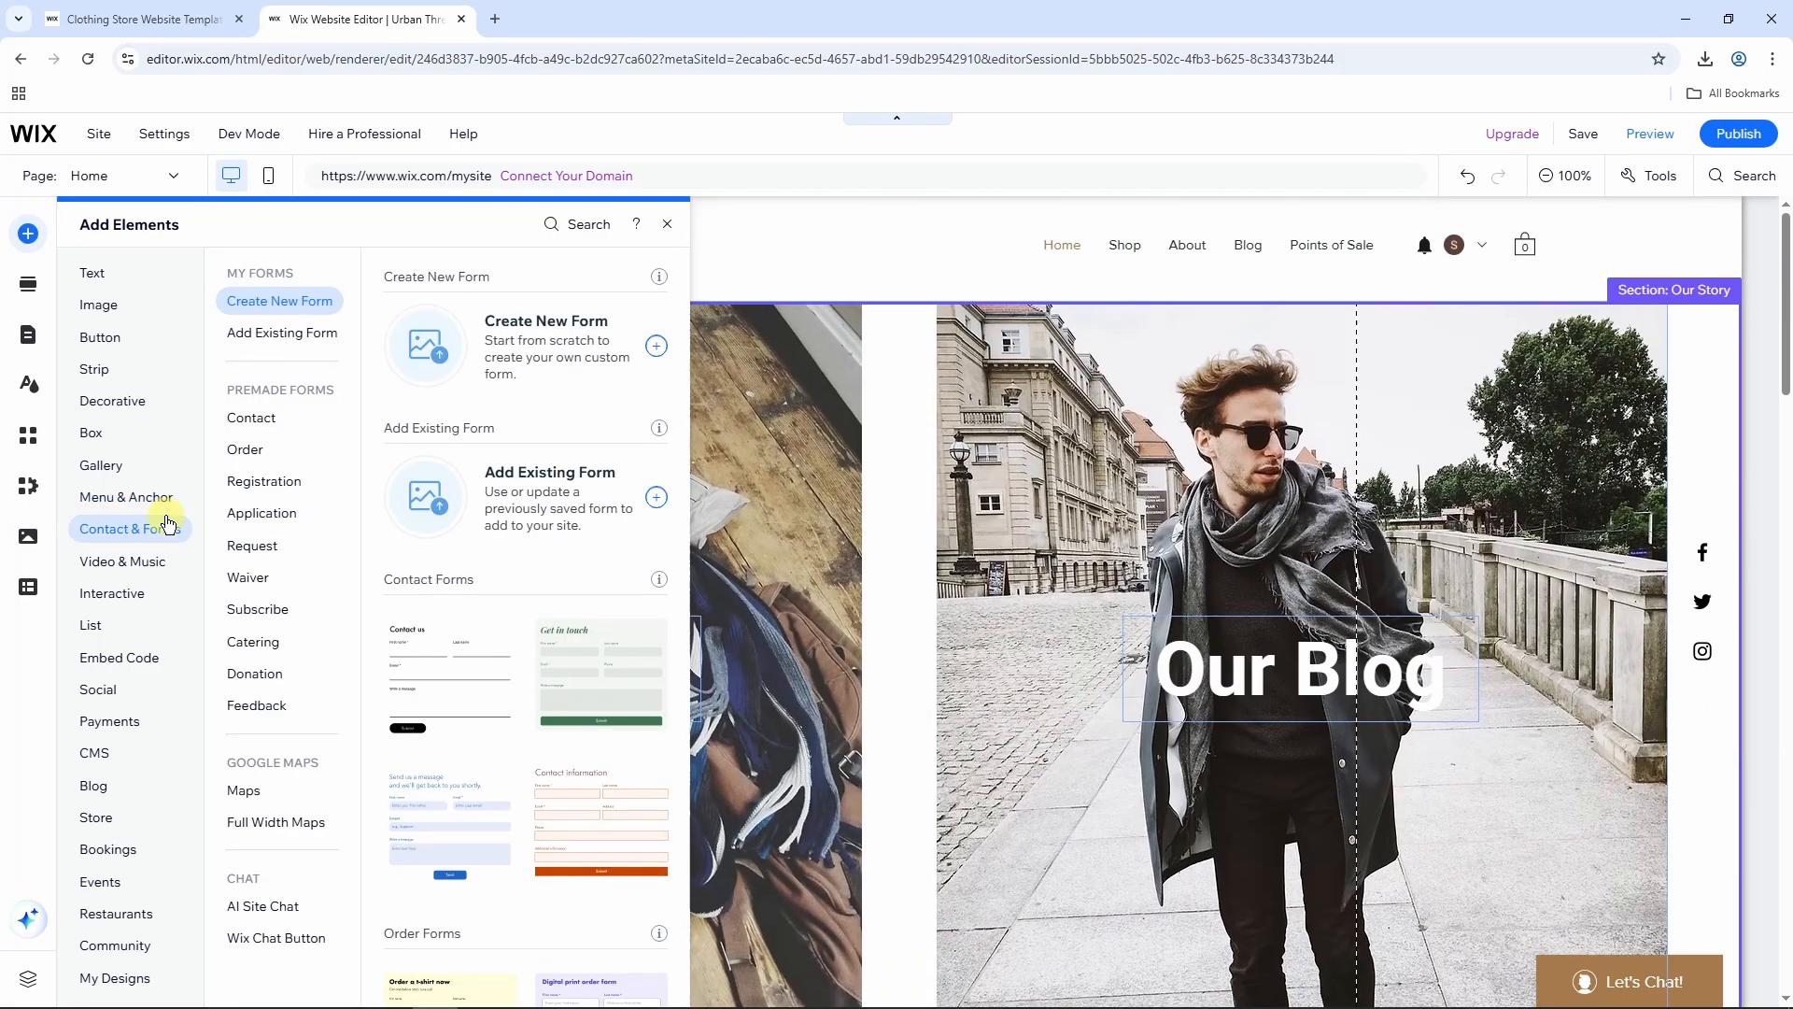
left_click(131, 496)
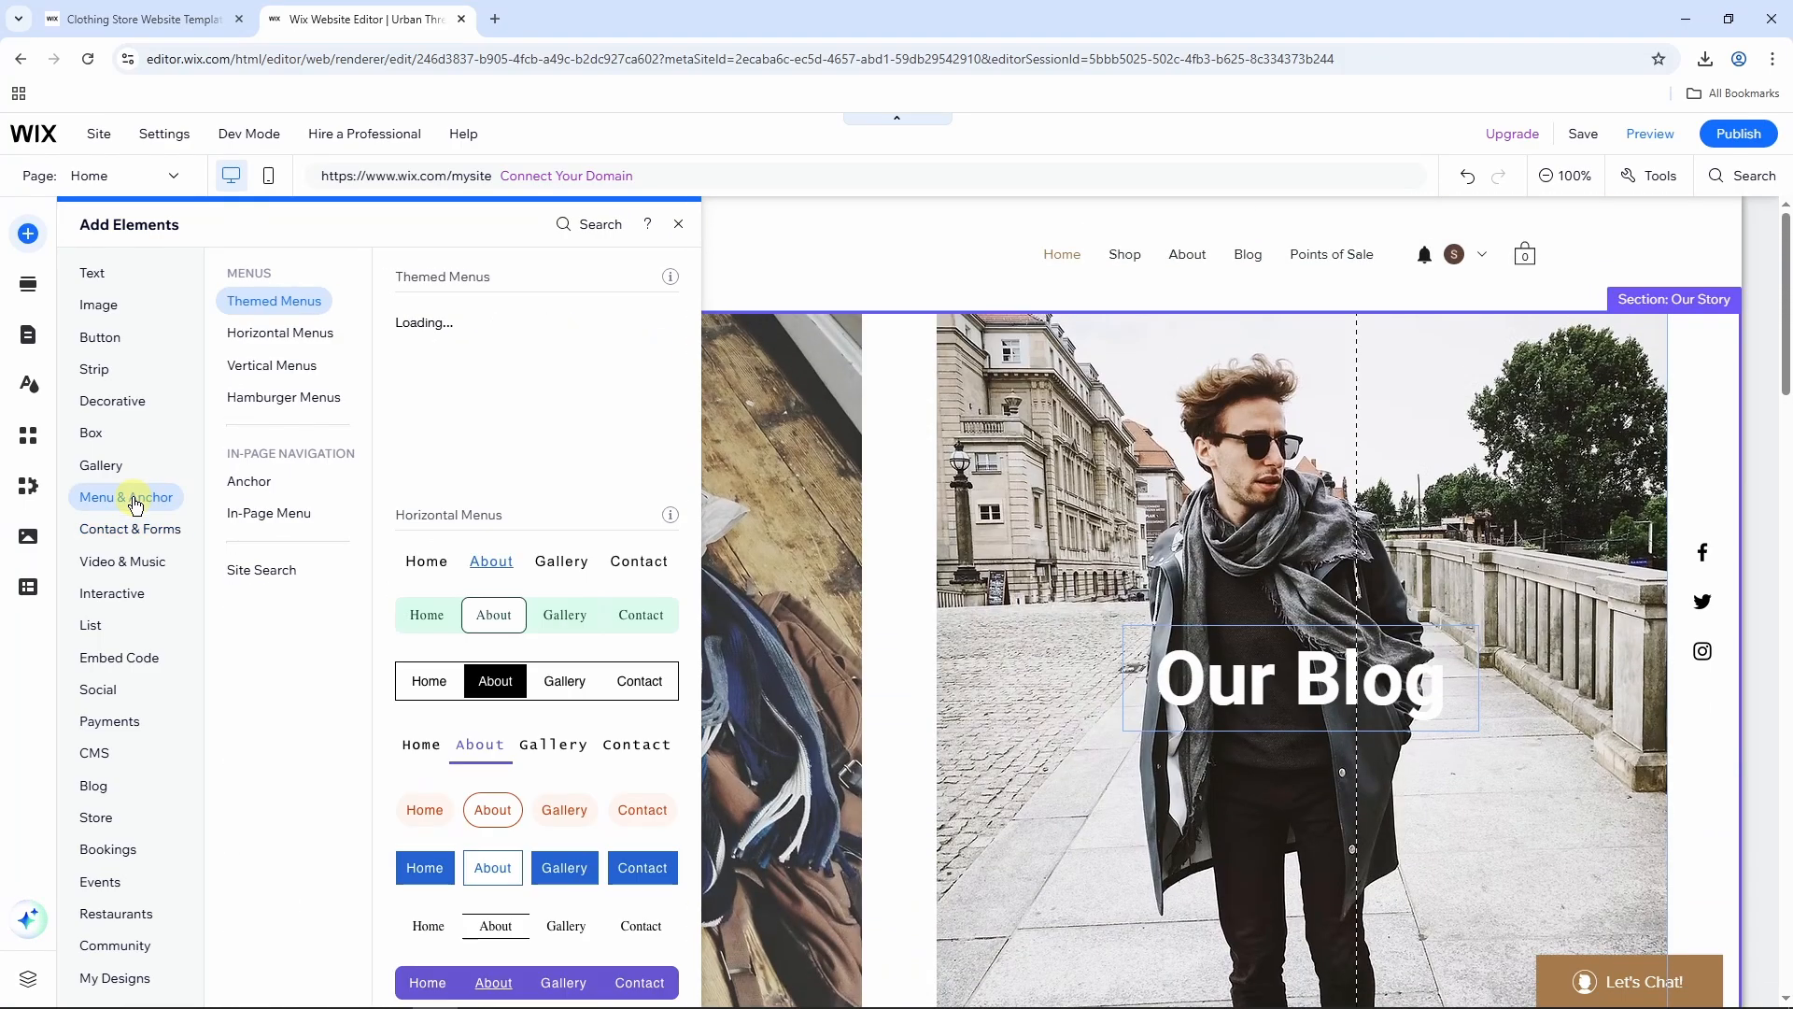
left_click(112, 338)
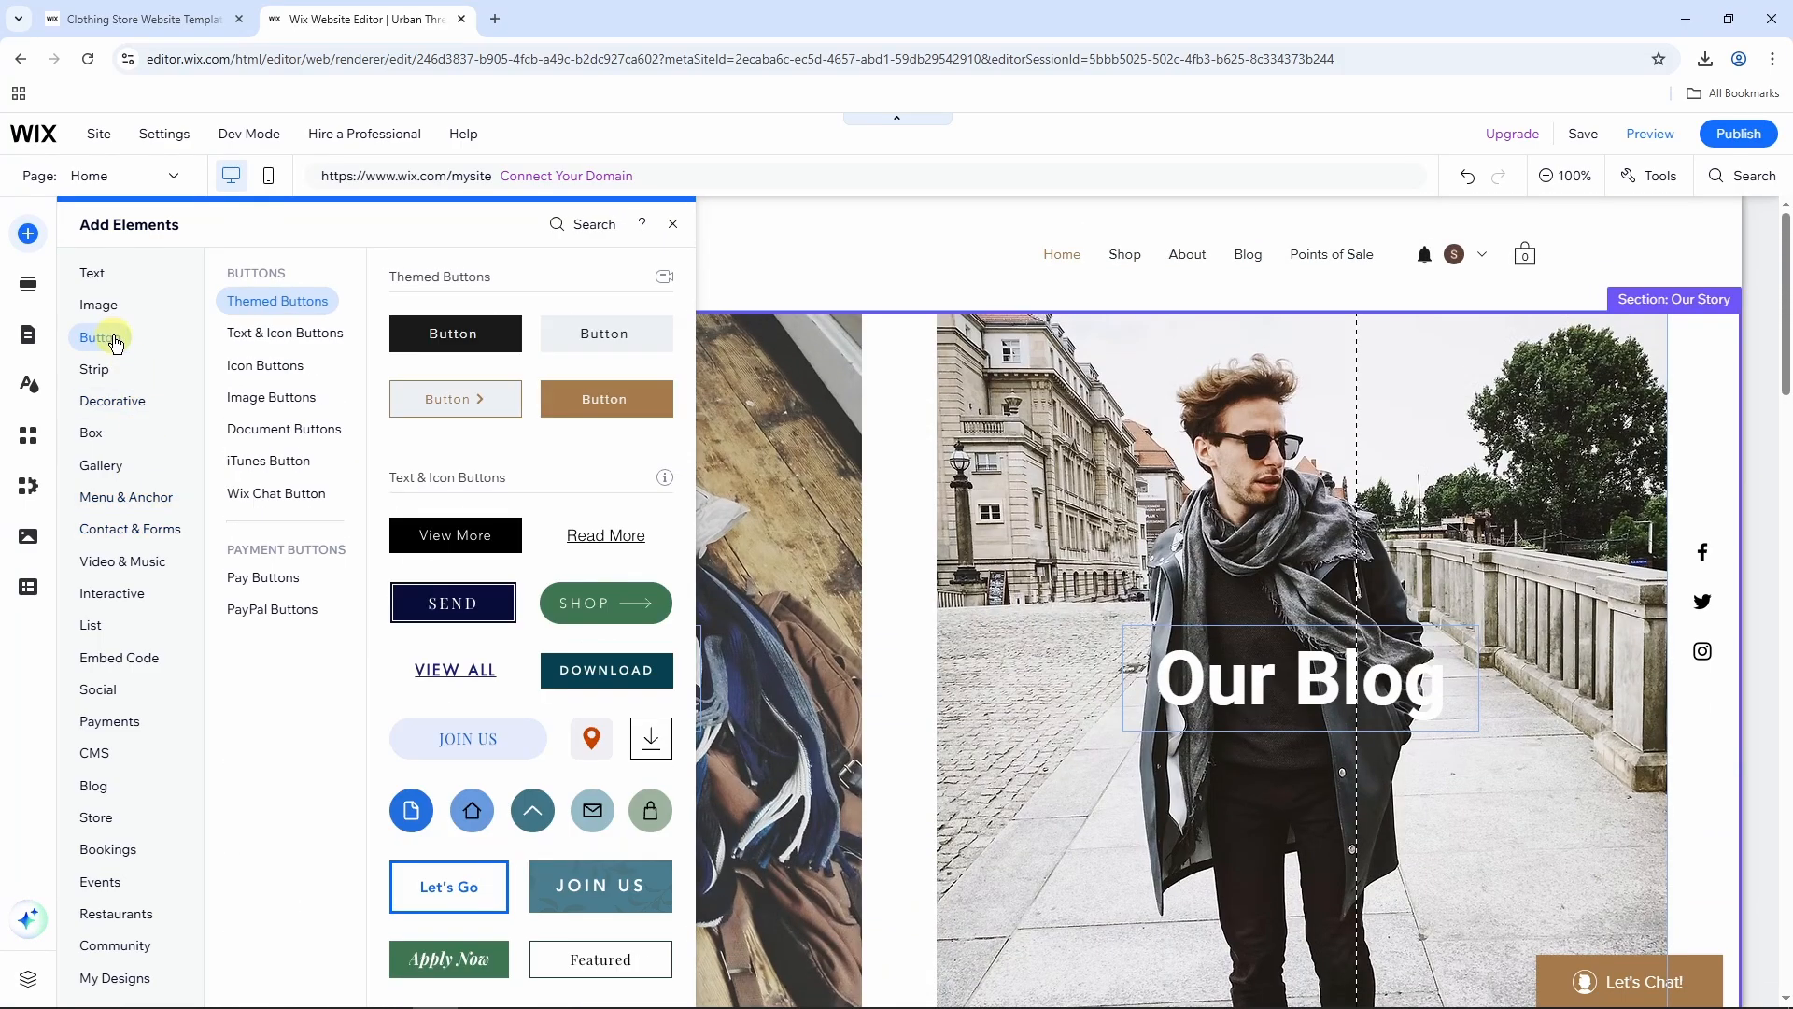
left_click(289, 335)
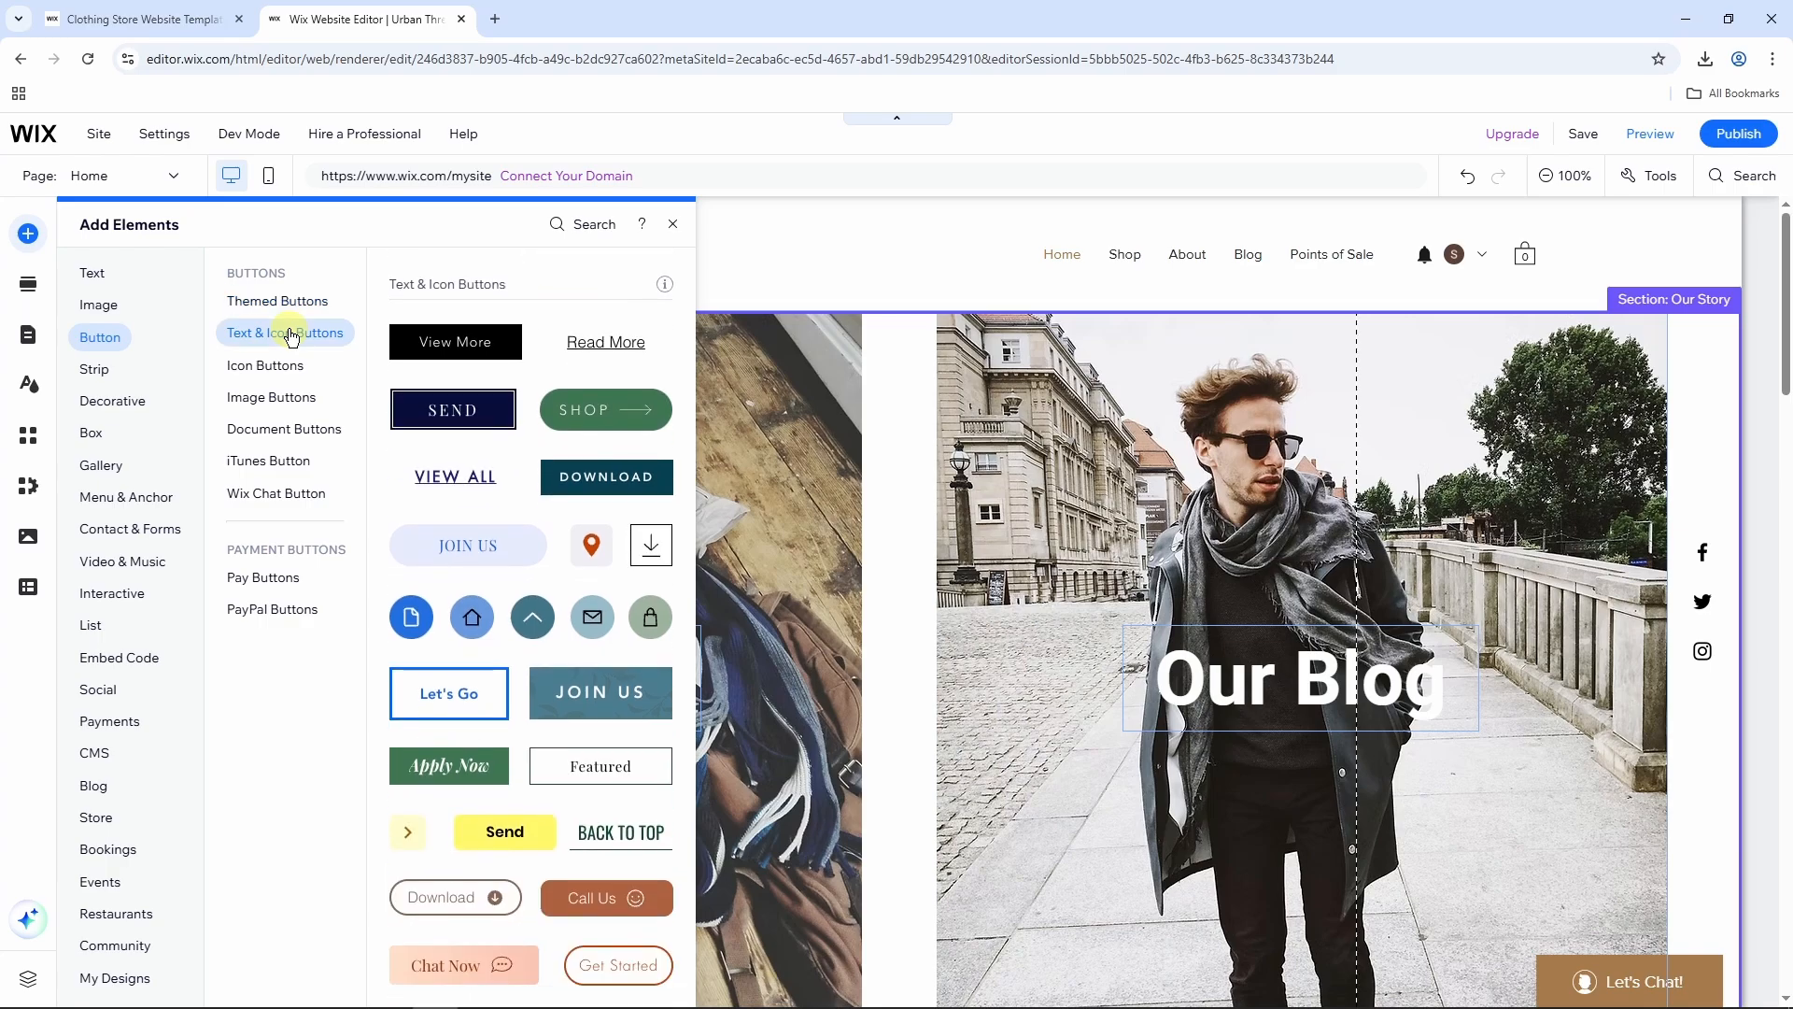
left_click(284, 400)
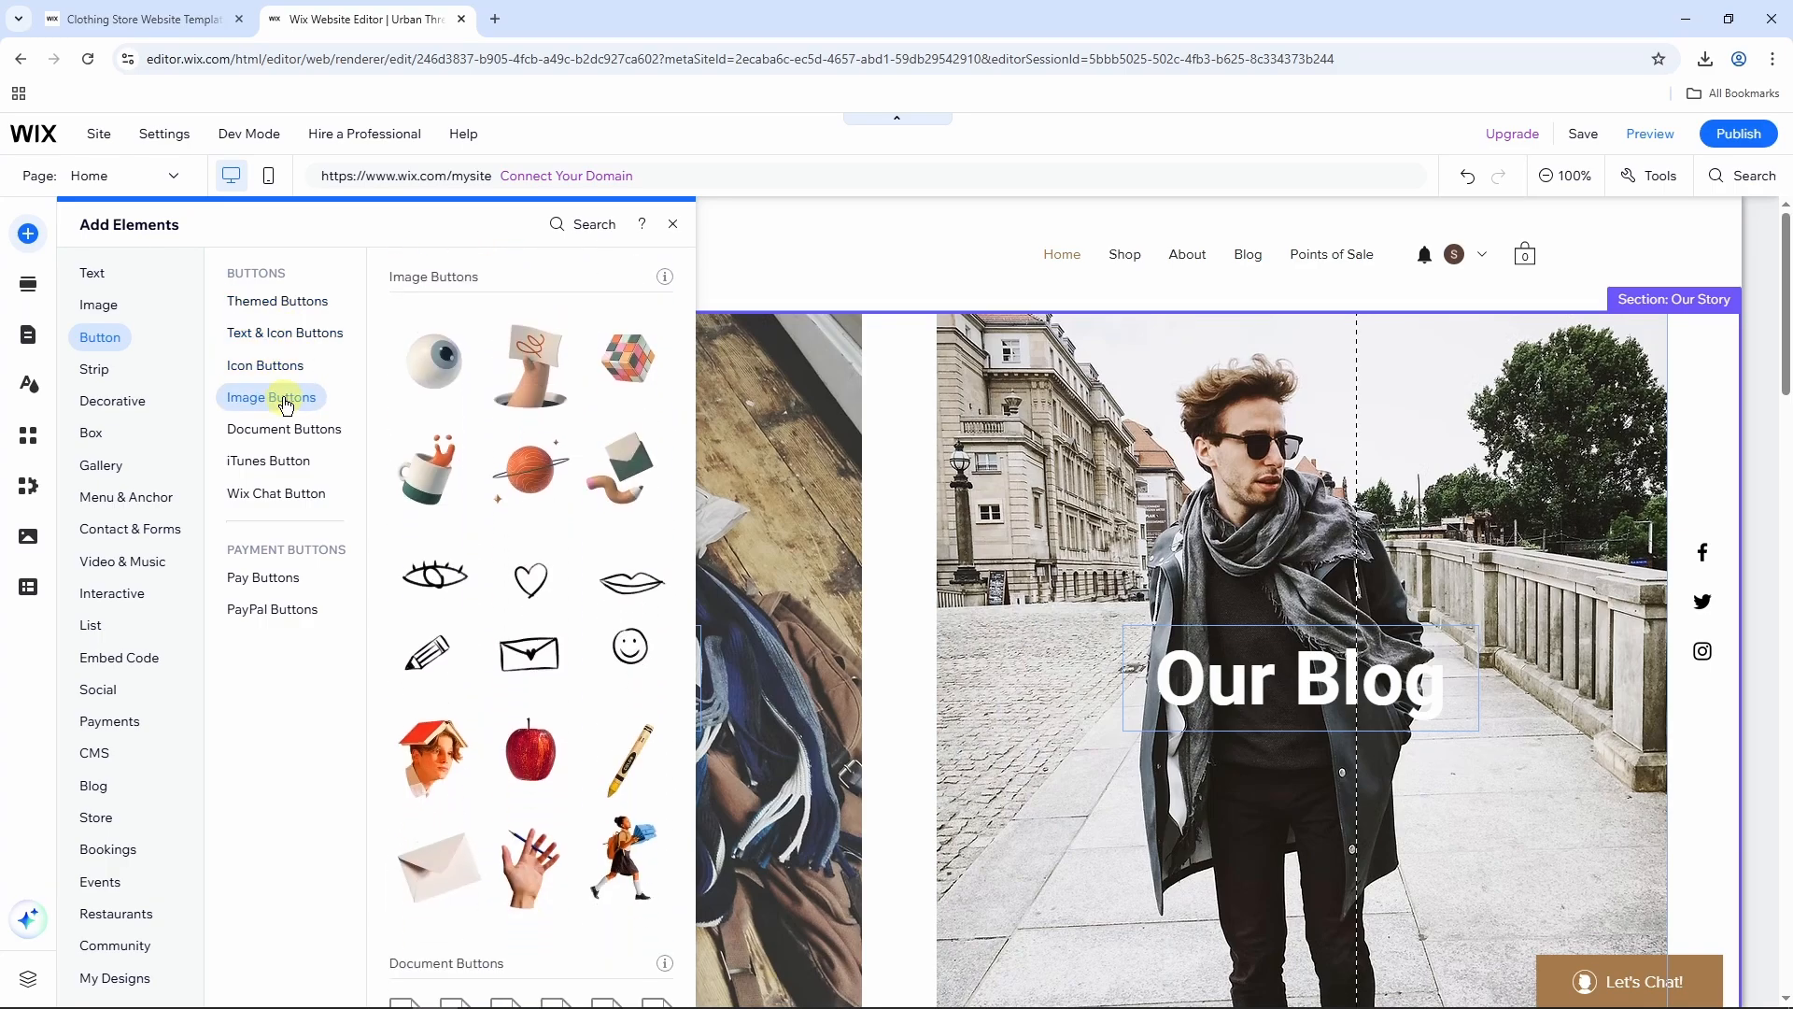
left_click(274, 302)
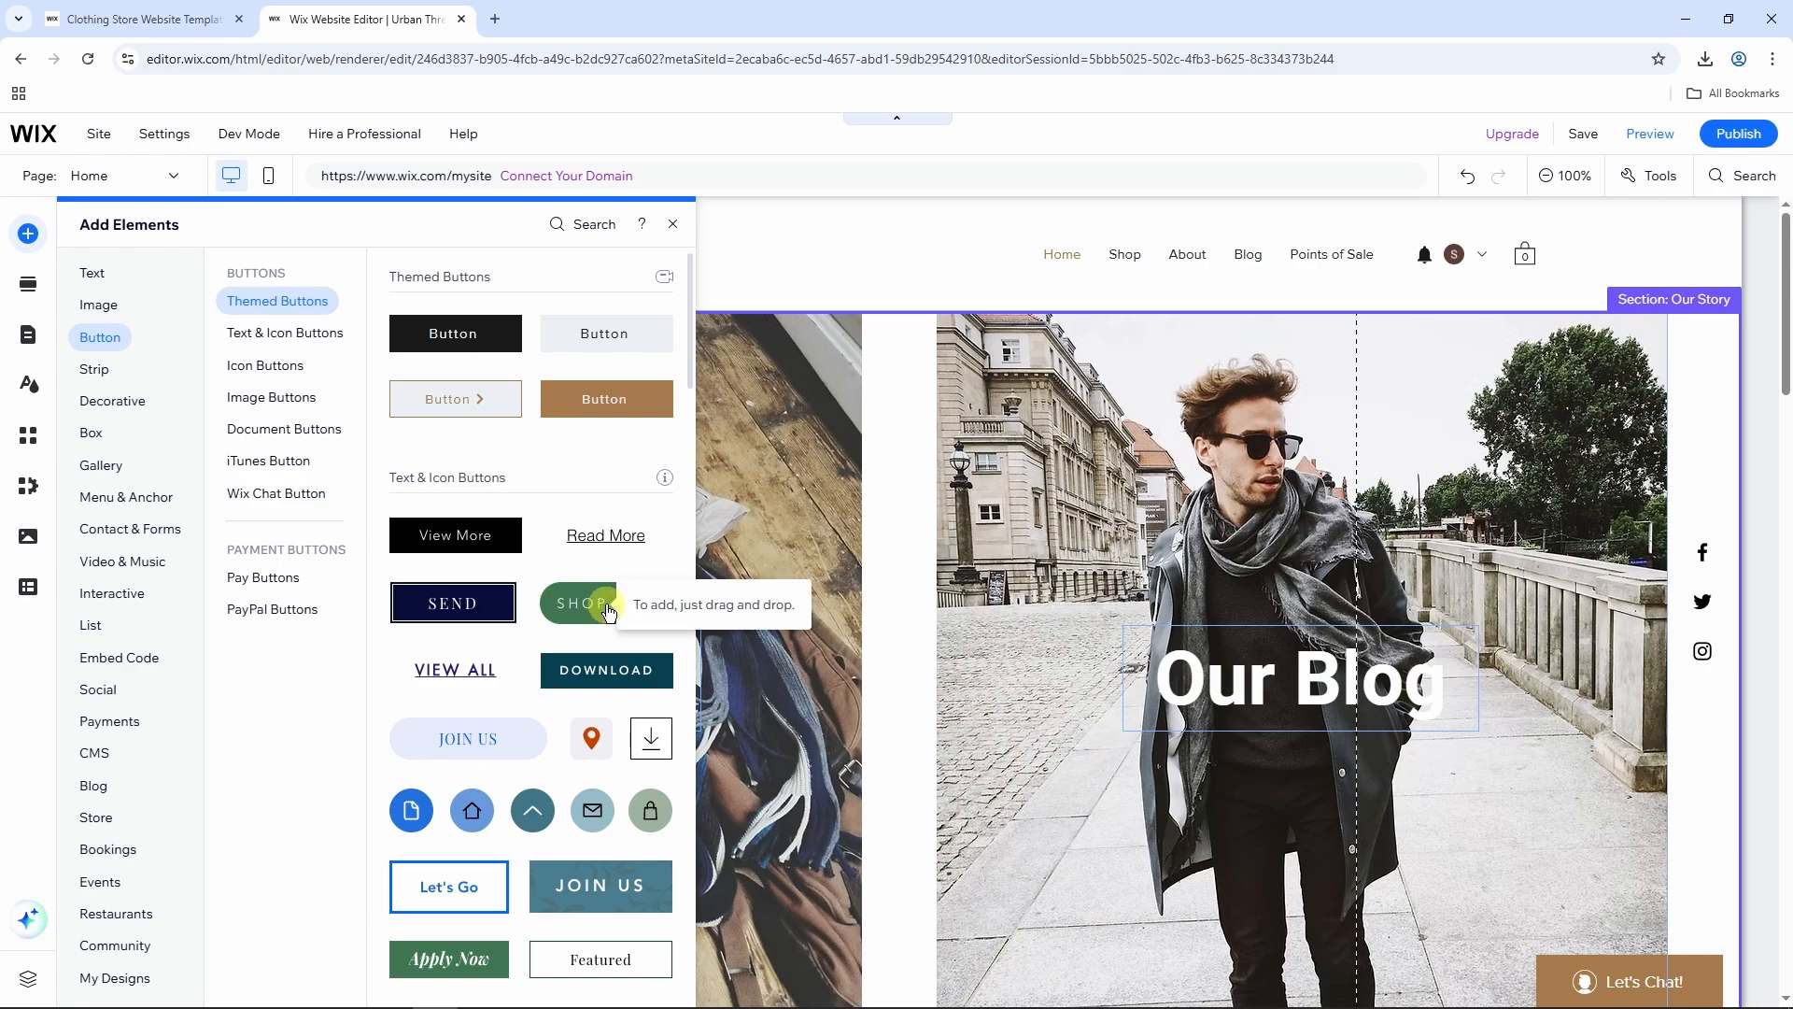
left_click_drag(607, 612, 897, 672)
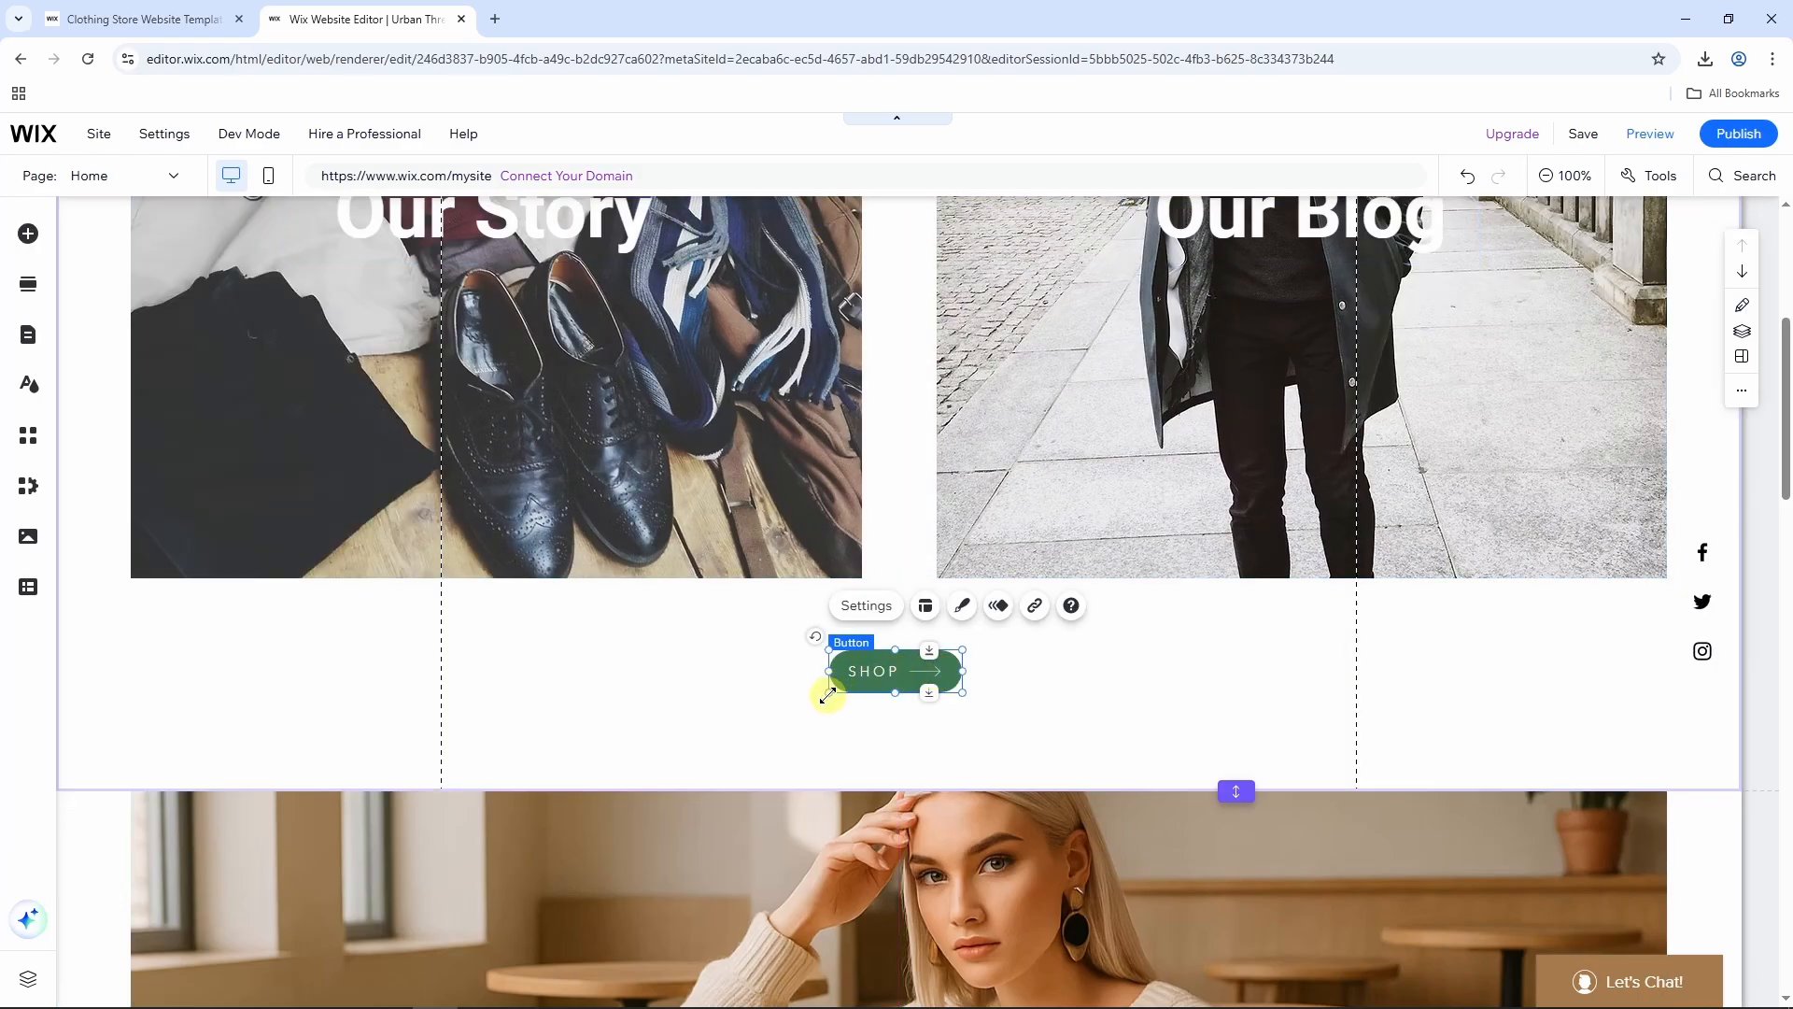
Step: Enlarge the green SHOP button and change its text to BUY NOW
left_click_drag(829, 695, 721, 727)
left_click_drag(905, 688, 933, 685)
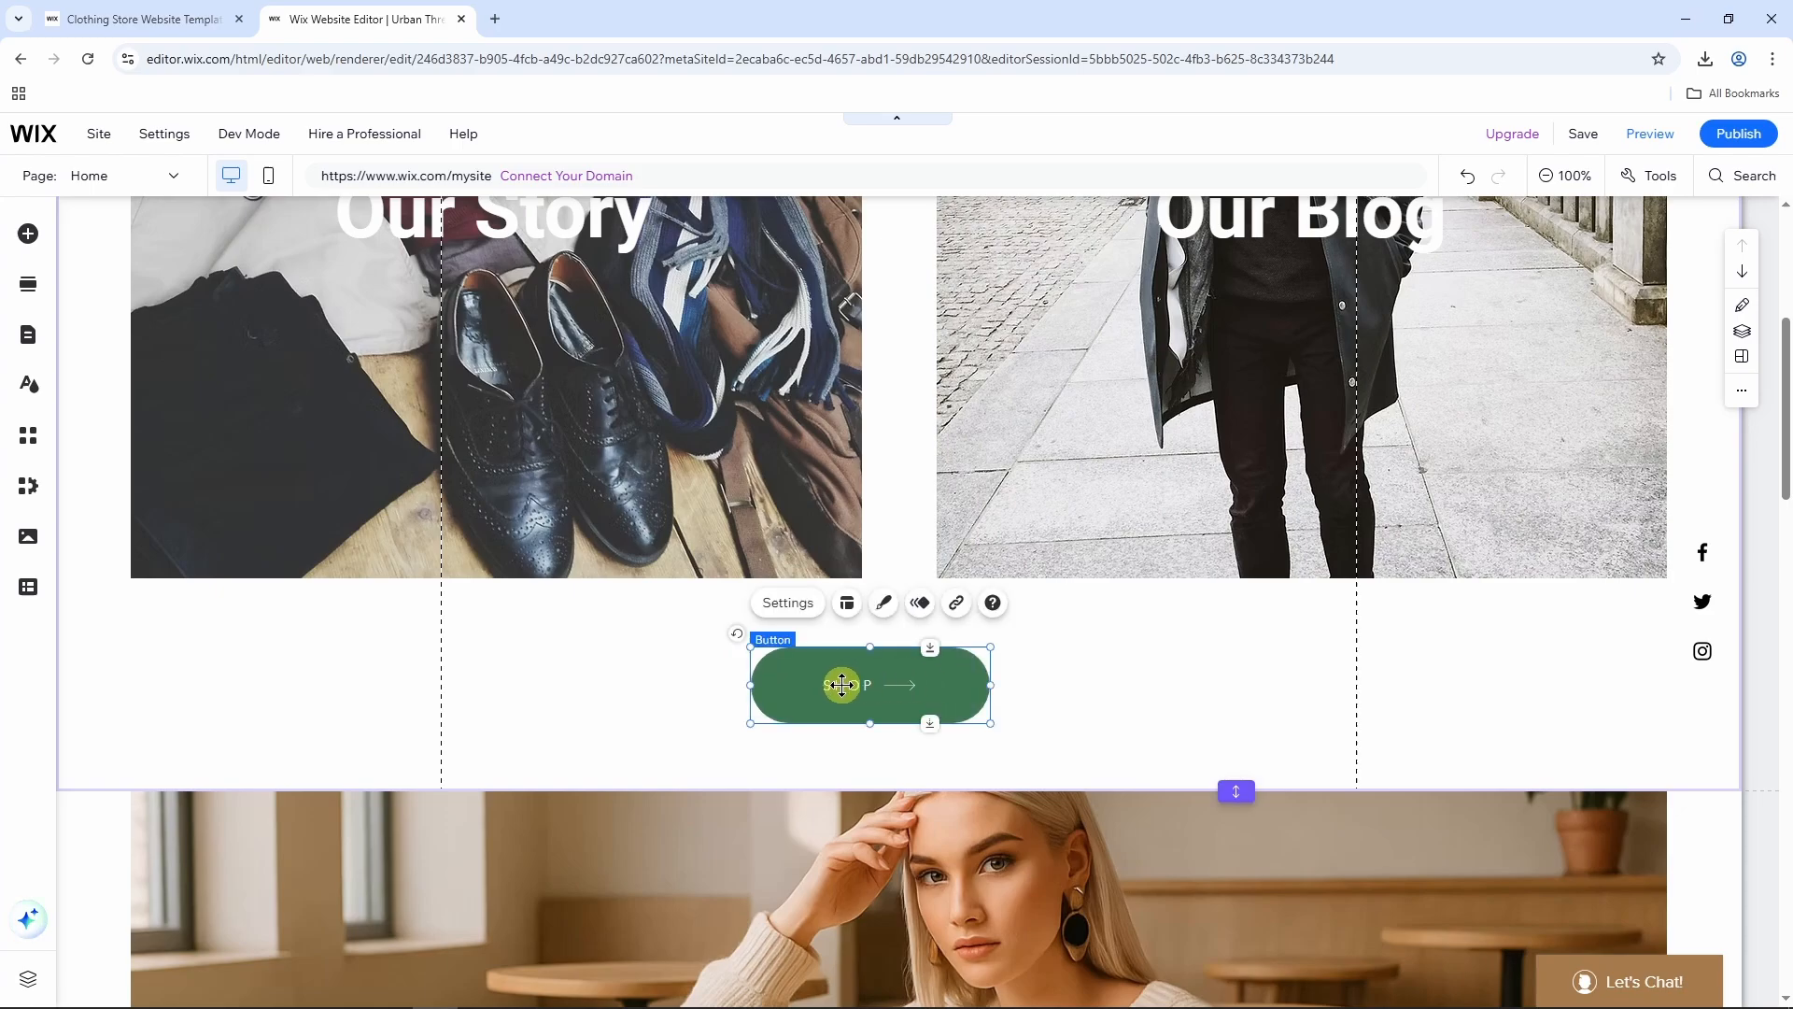
left_click(805, 607)
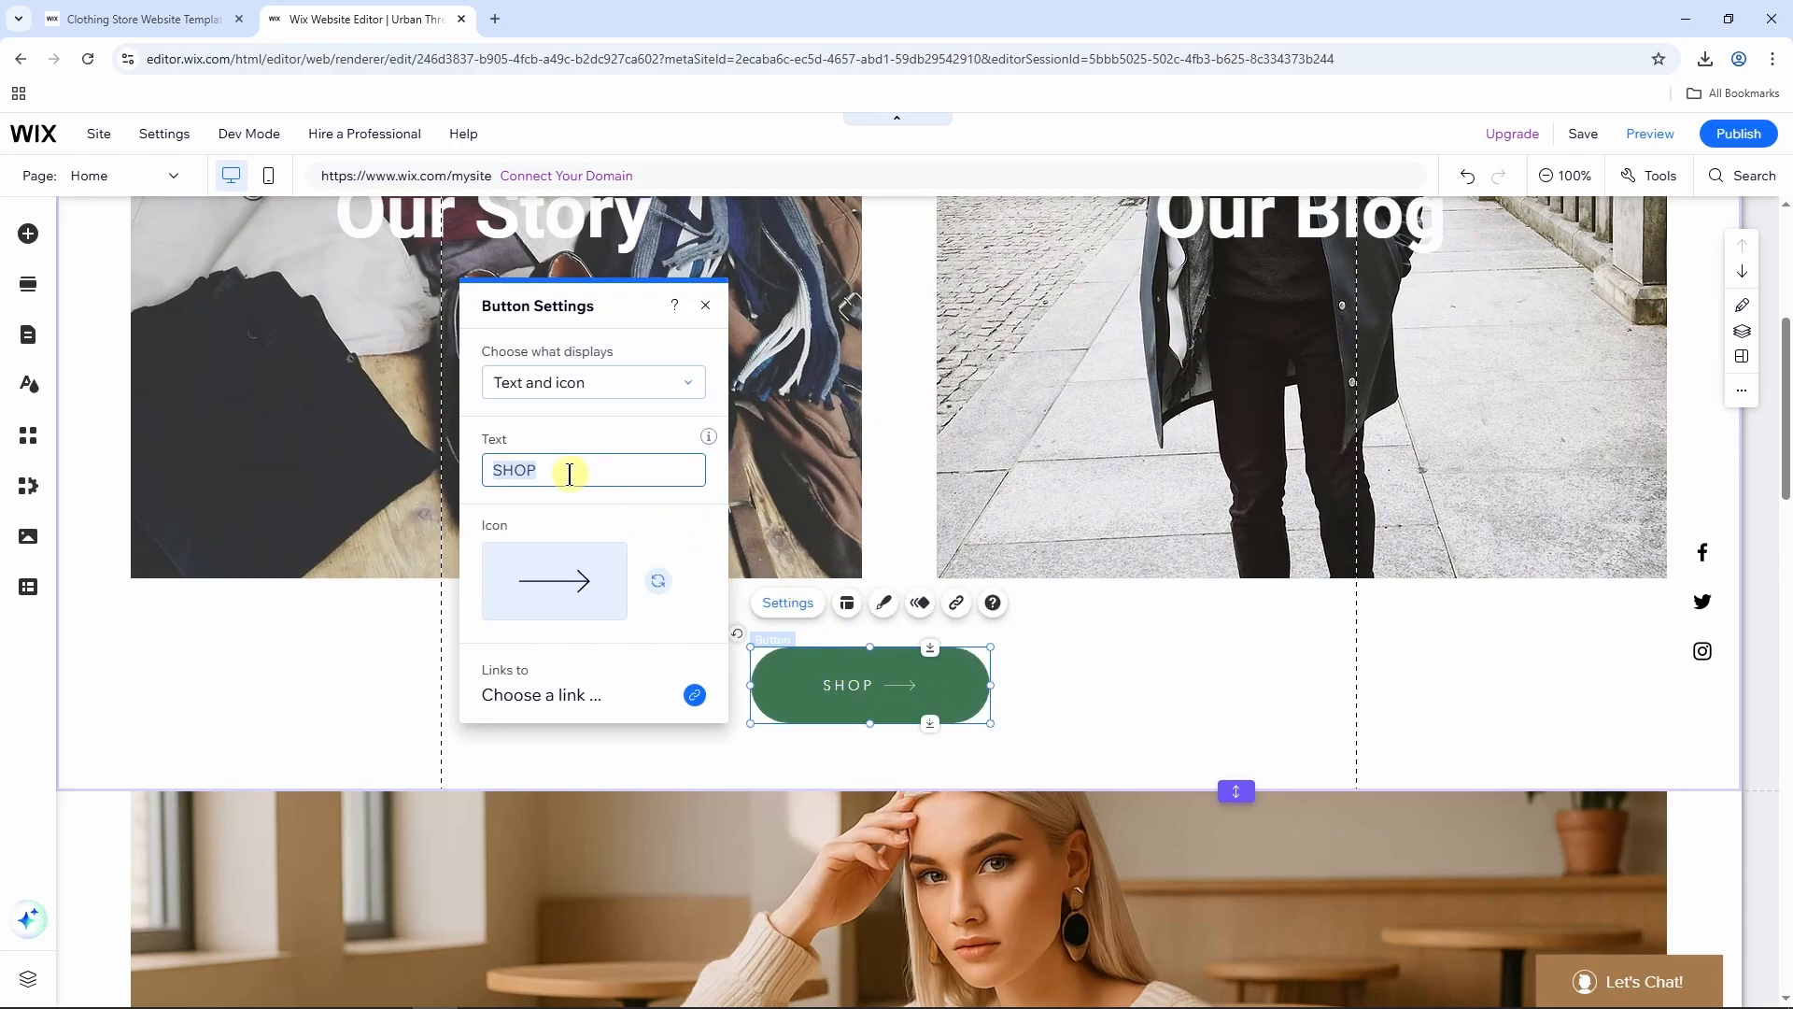
type("BUY NOW")
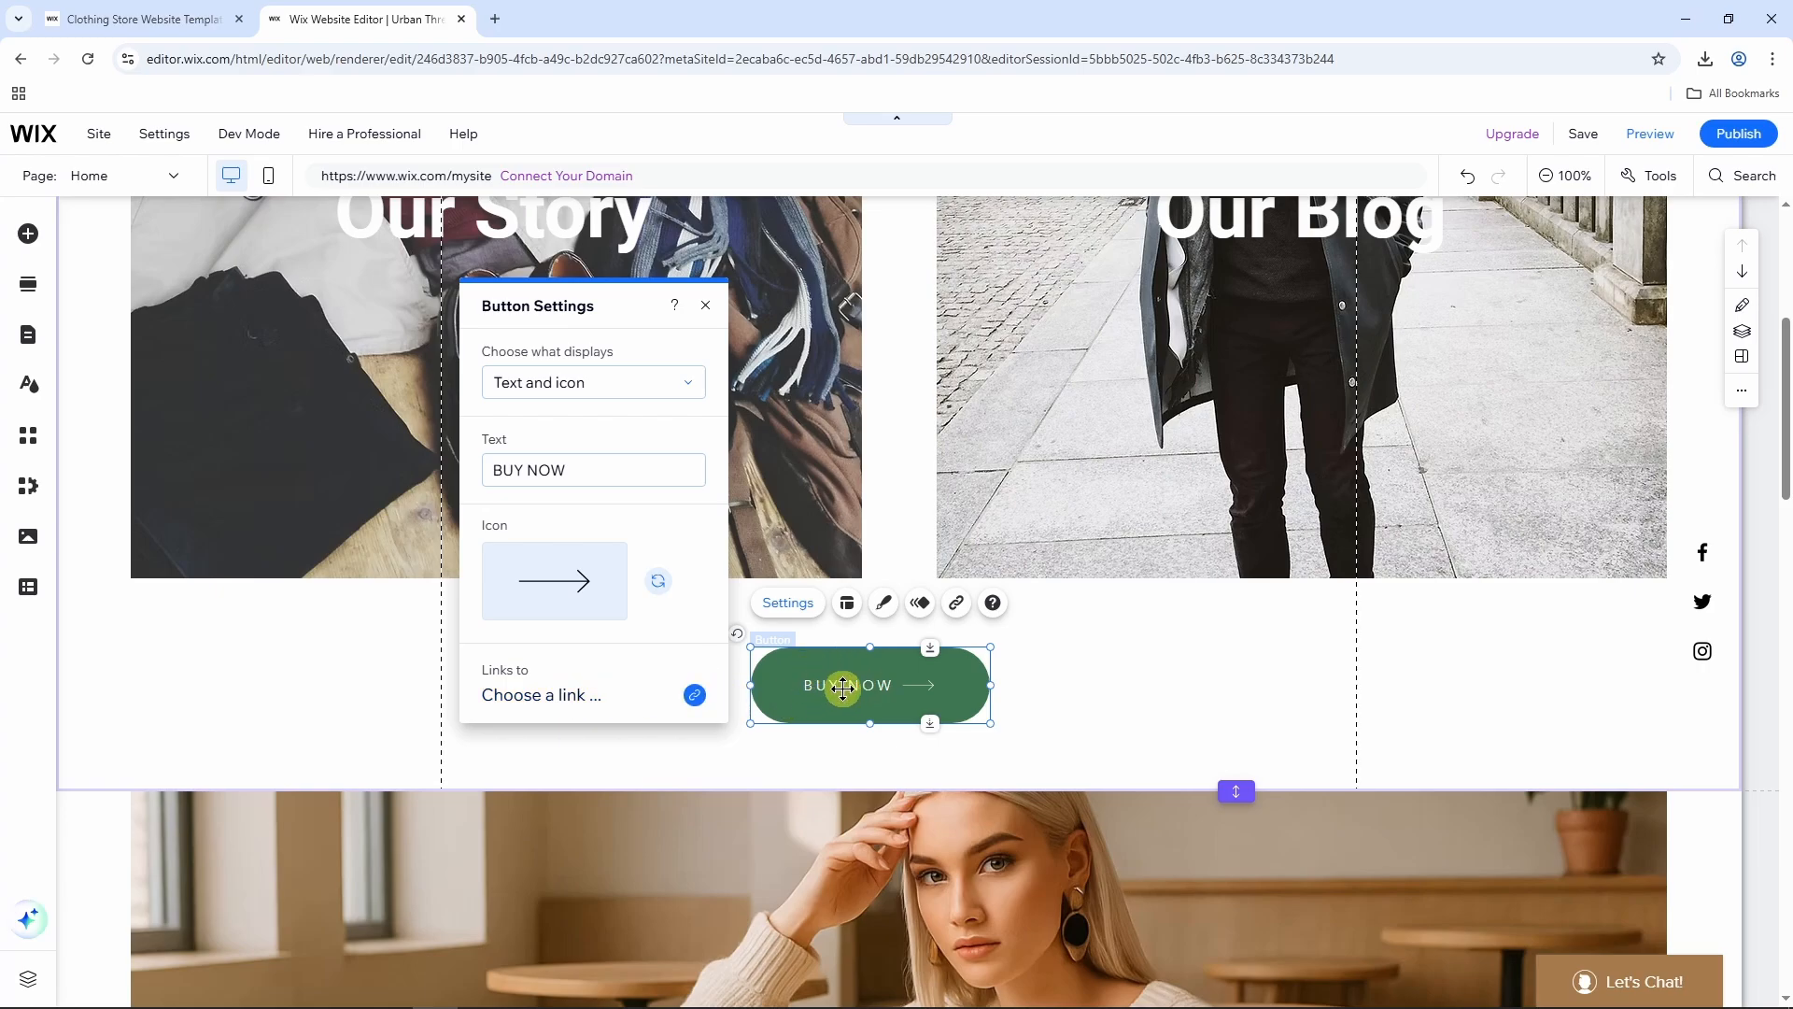
Step: Link the BUY NOW button to the store's Product Page and close its settings
left_click(549, 697)
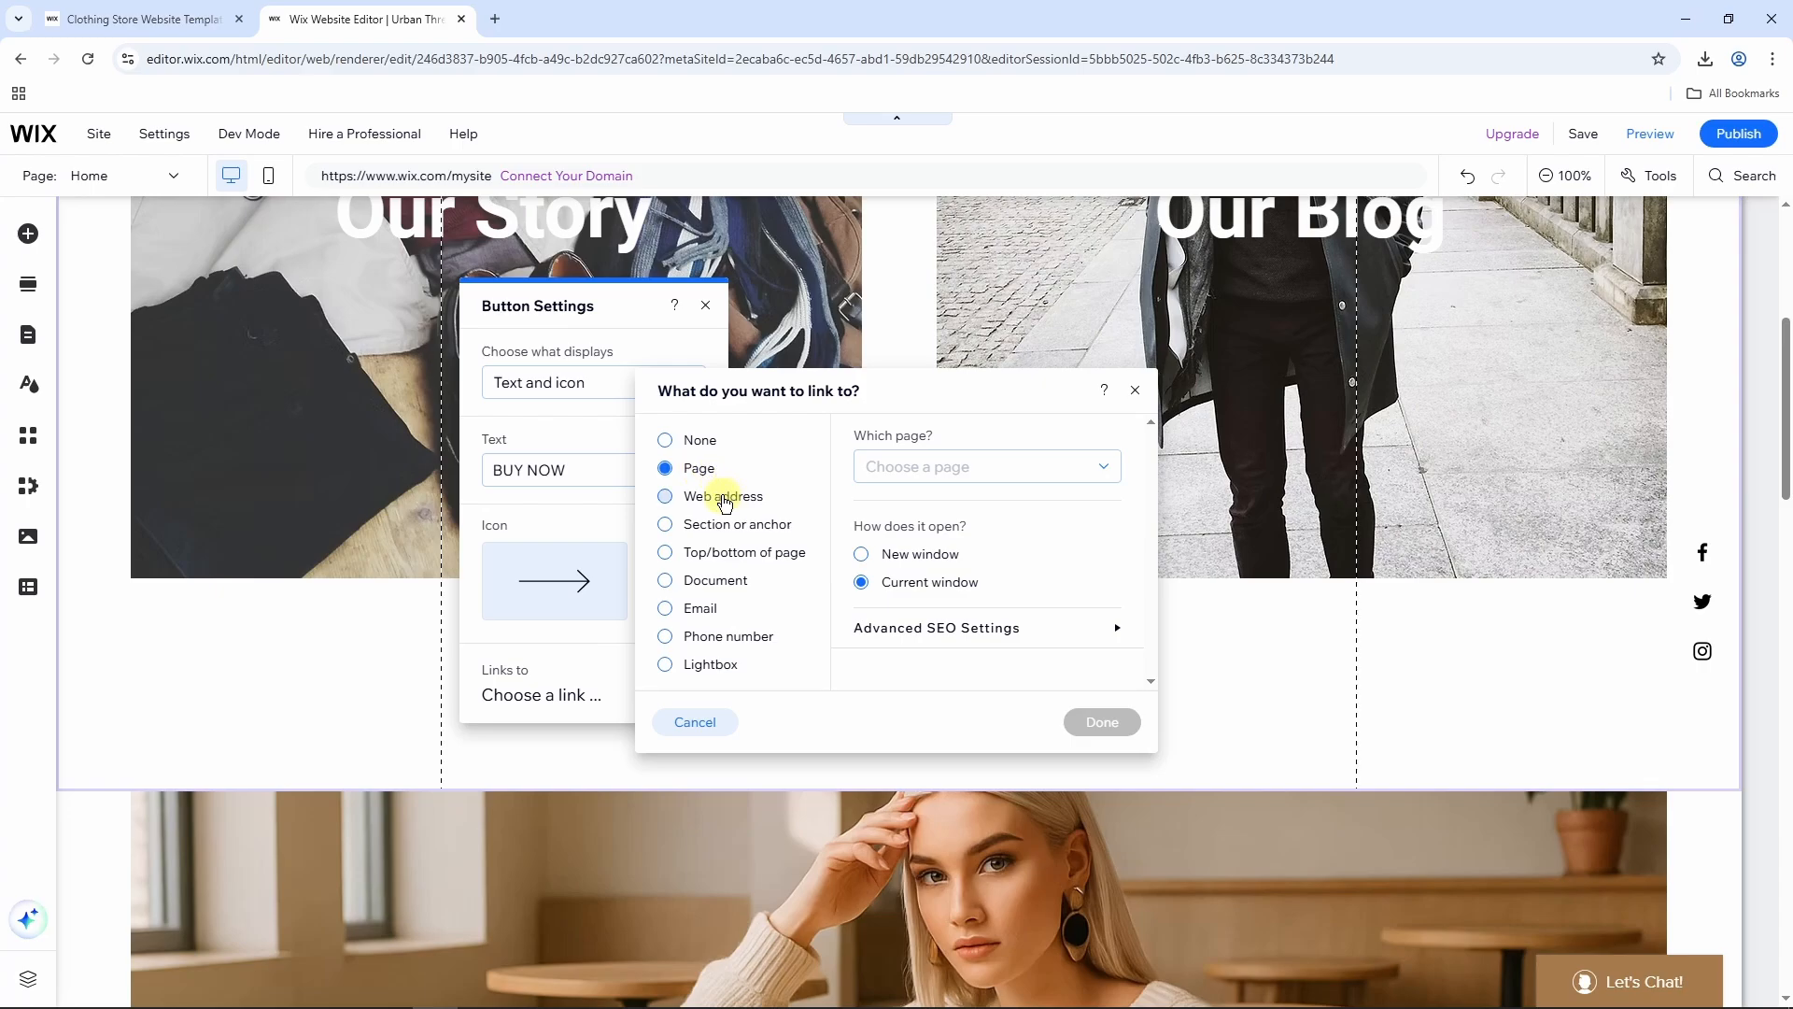
left_click(722, 501)
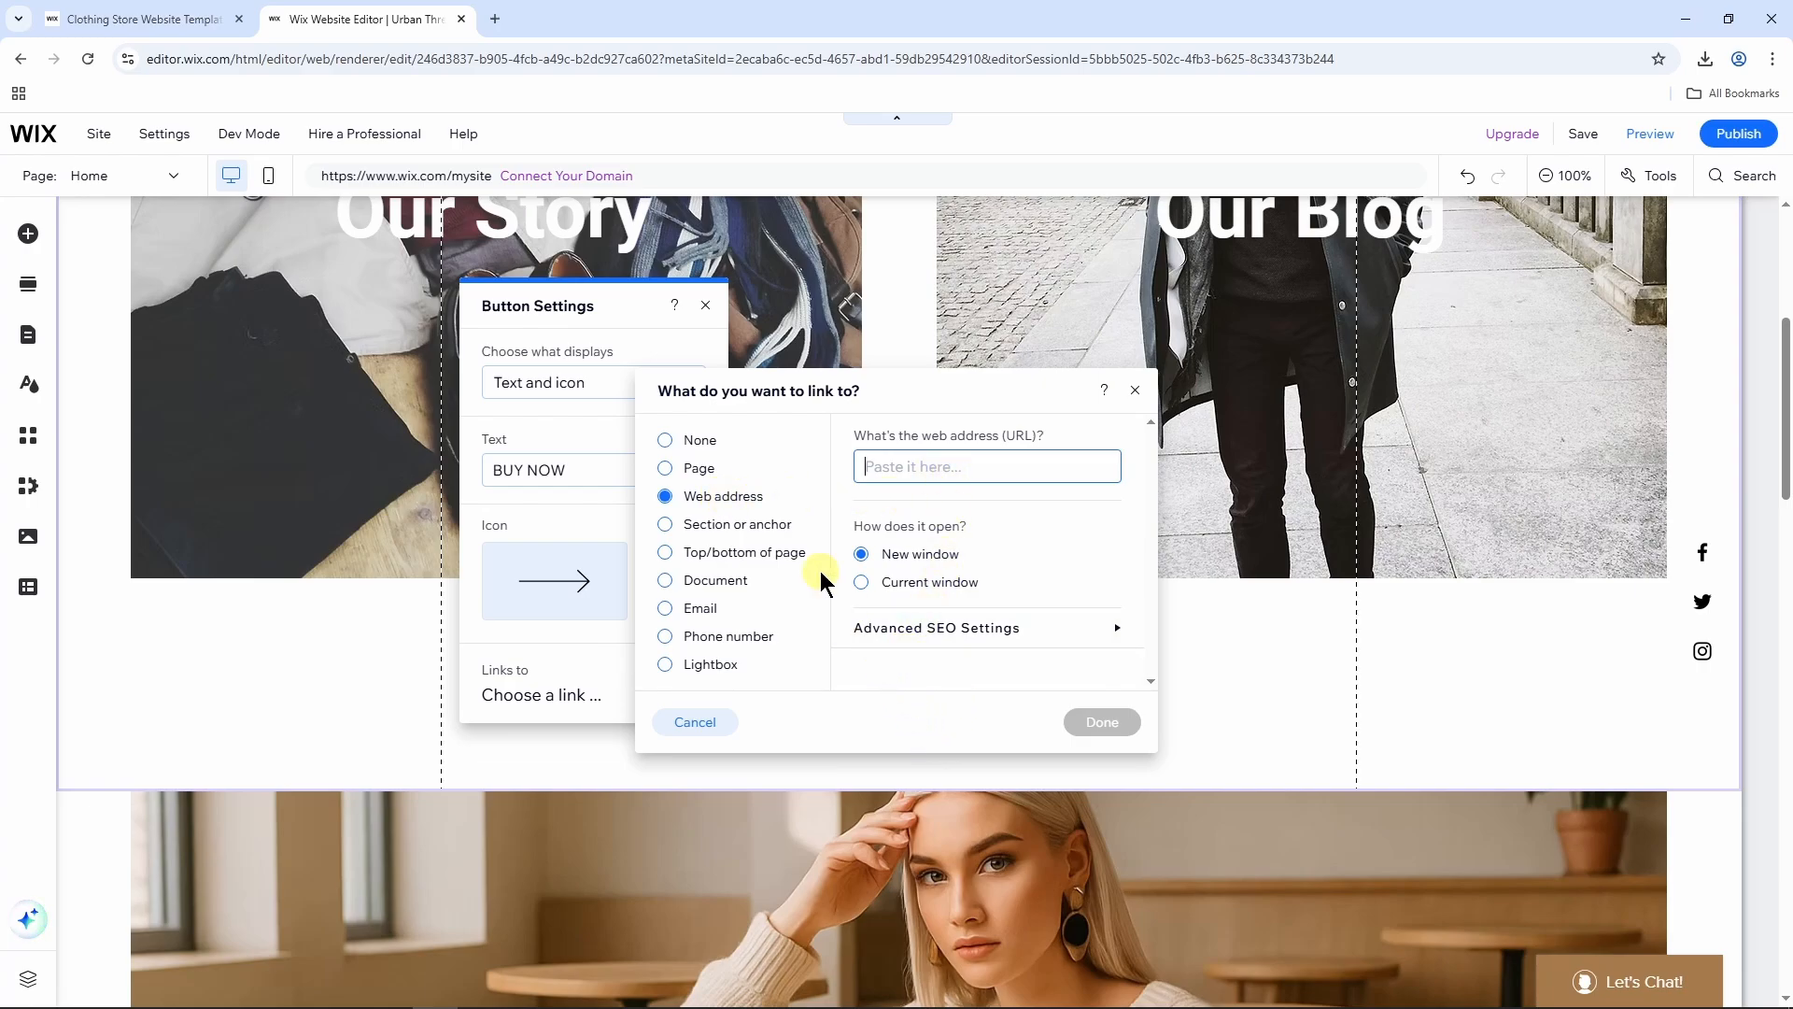
left_click(694, 474)
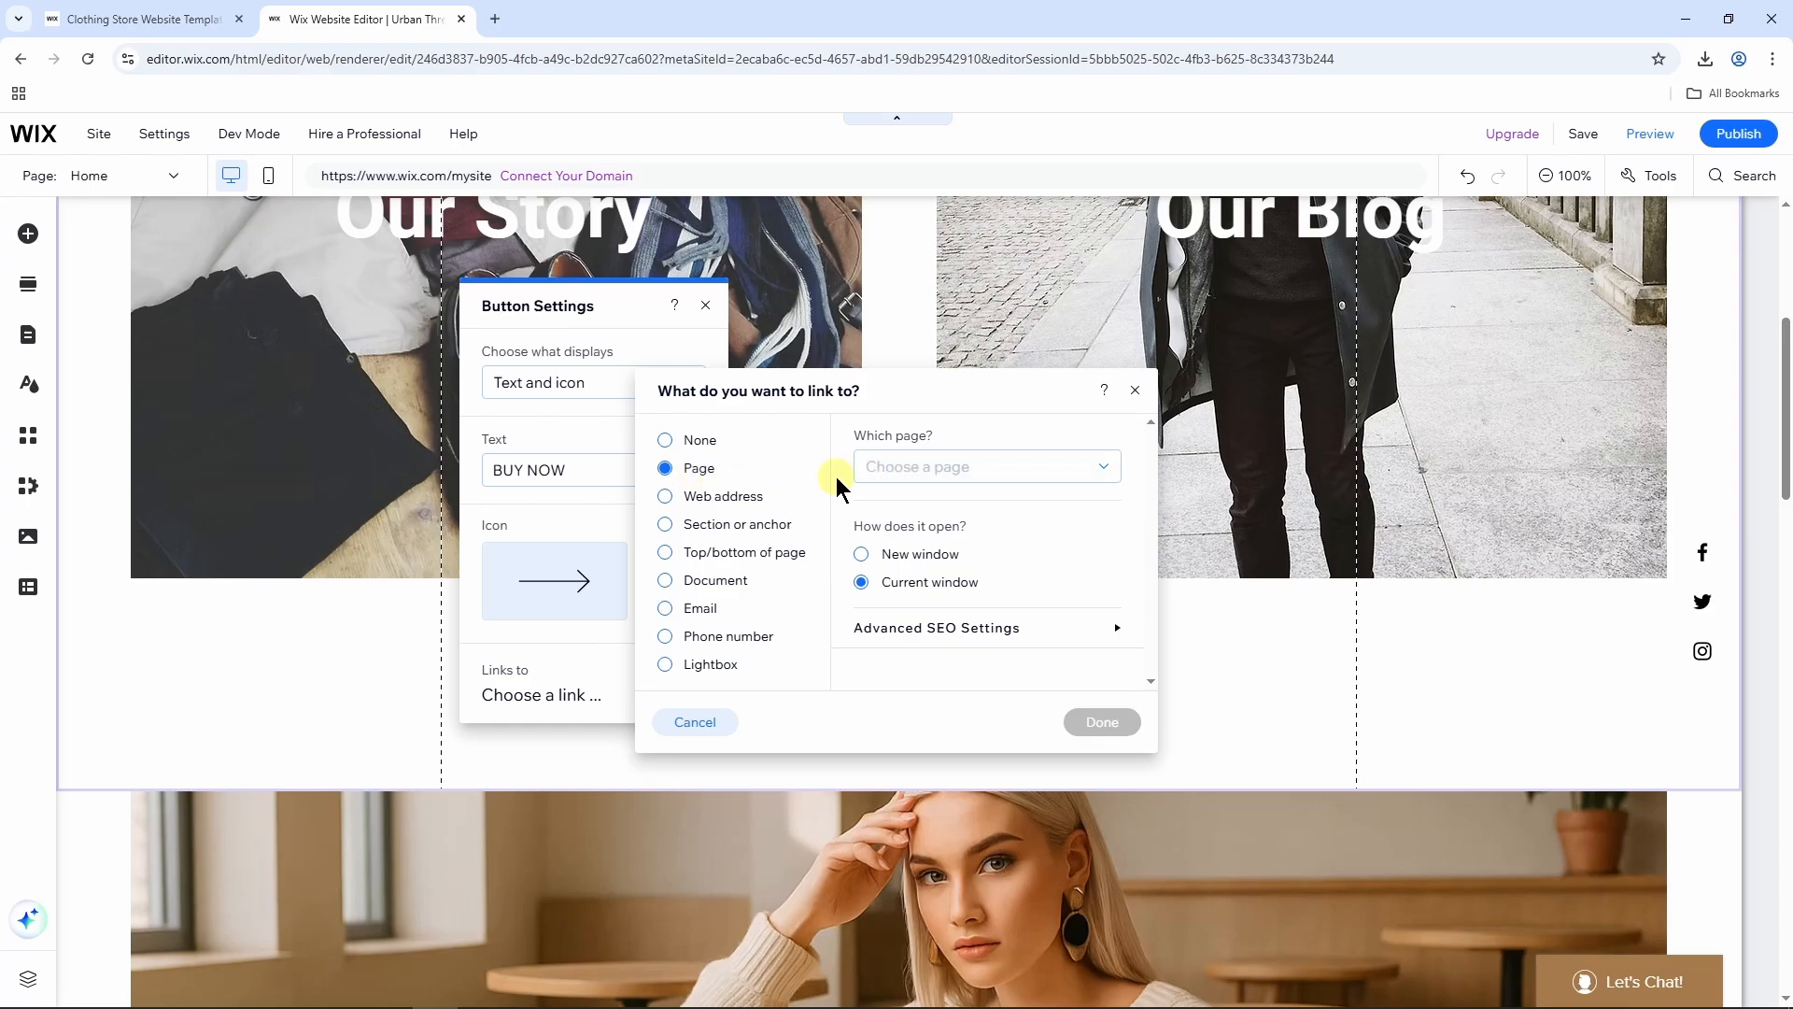
left_click(929, 467)
scroll(938, 623, "down", 3)
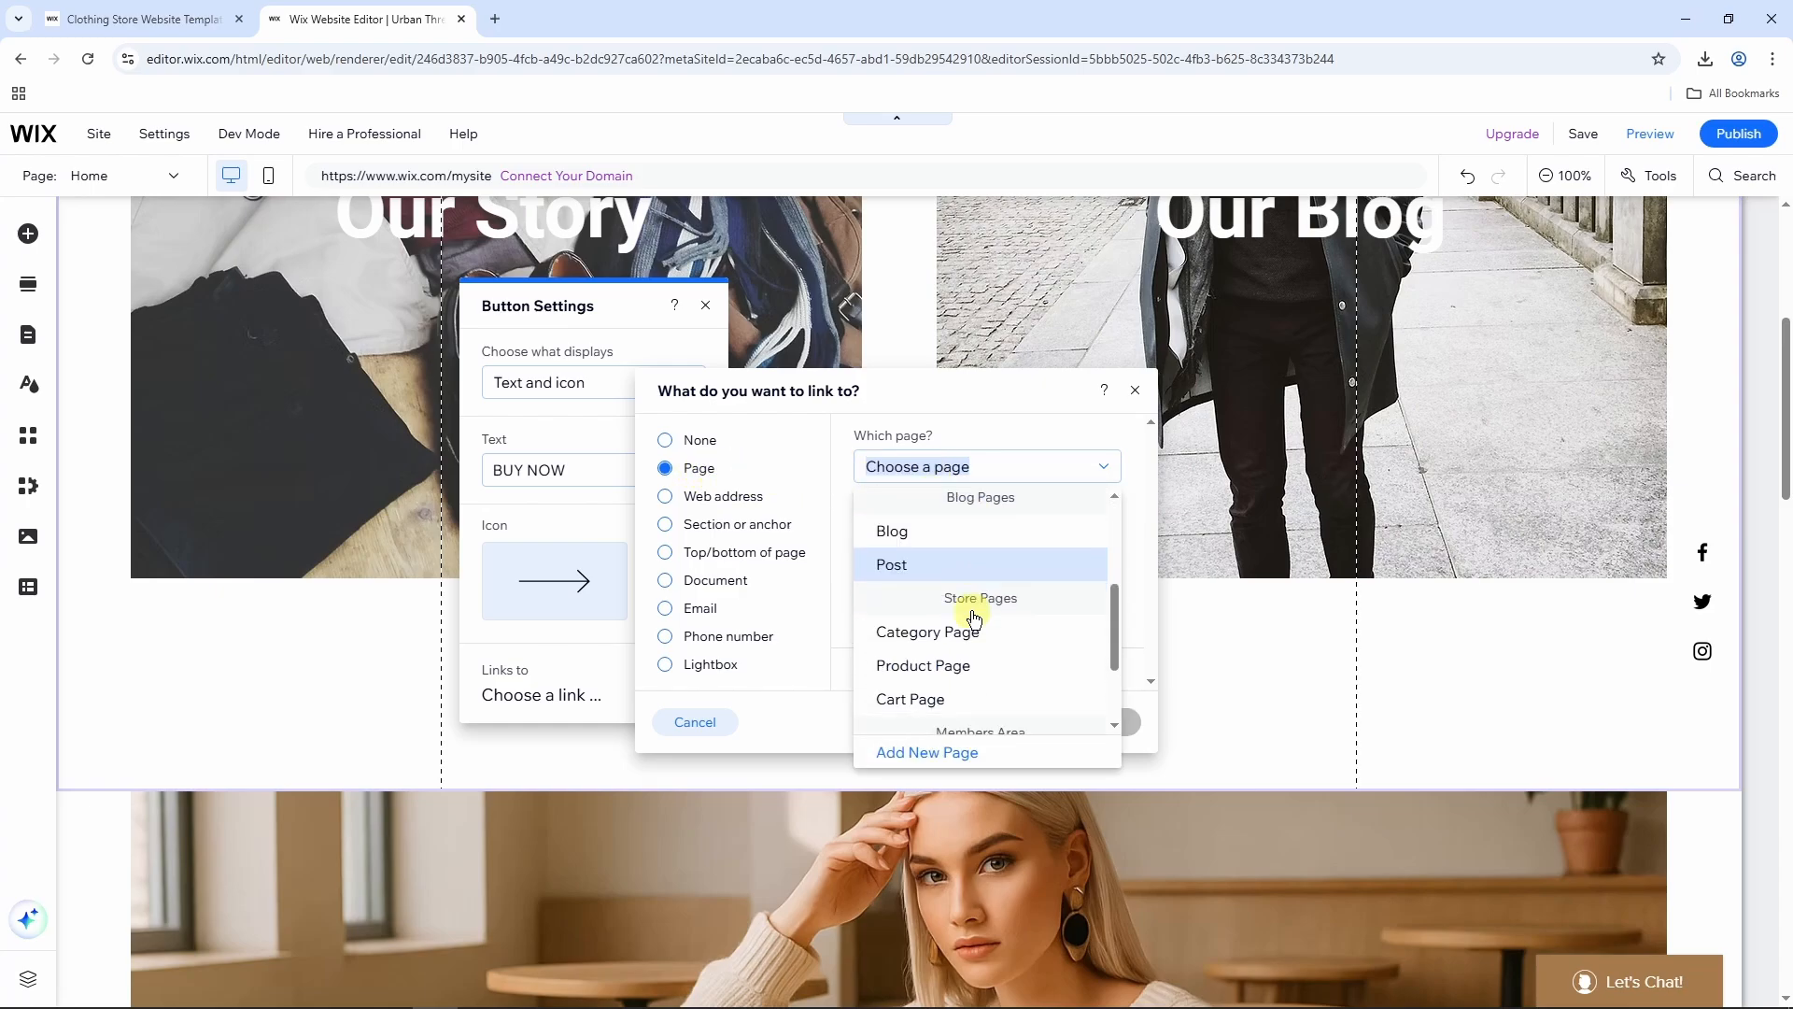
left_click(964, 628)
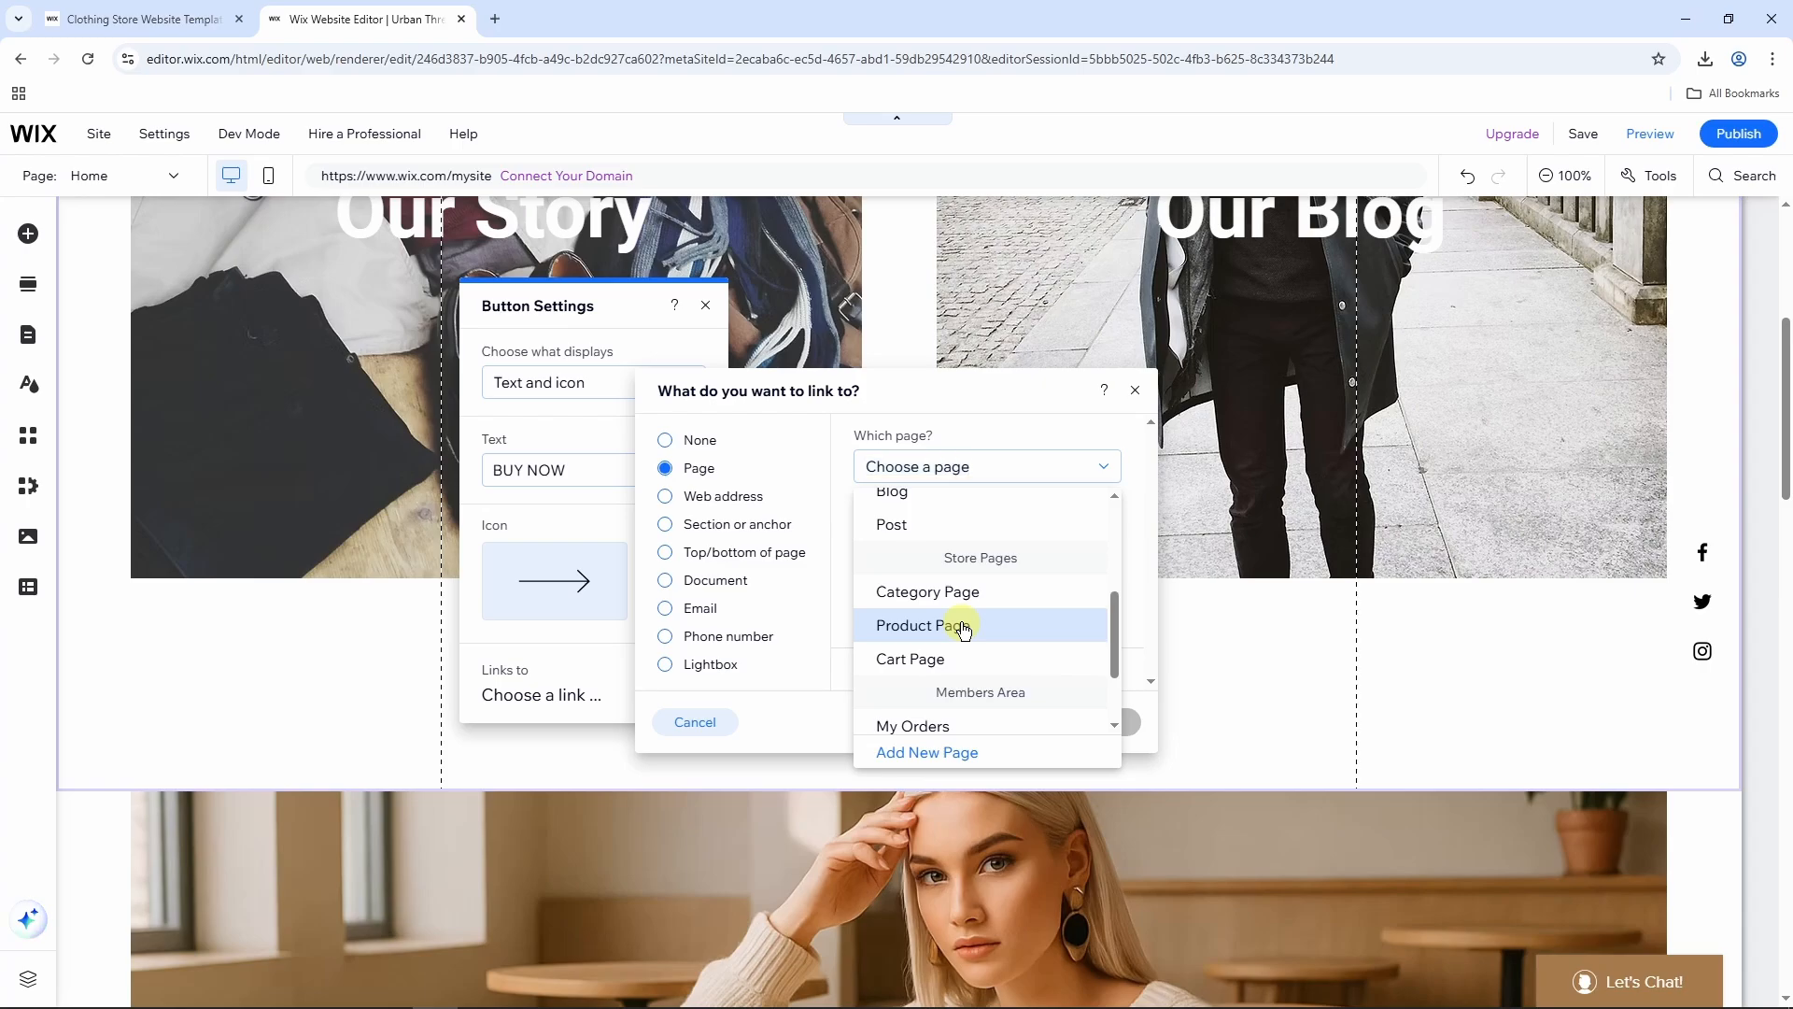
left_click(1105, 723)
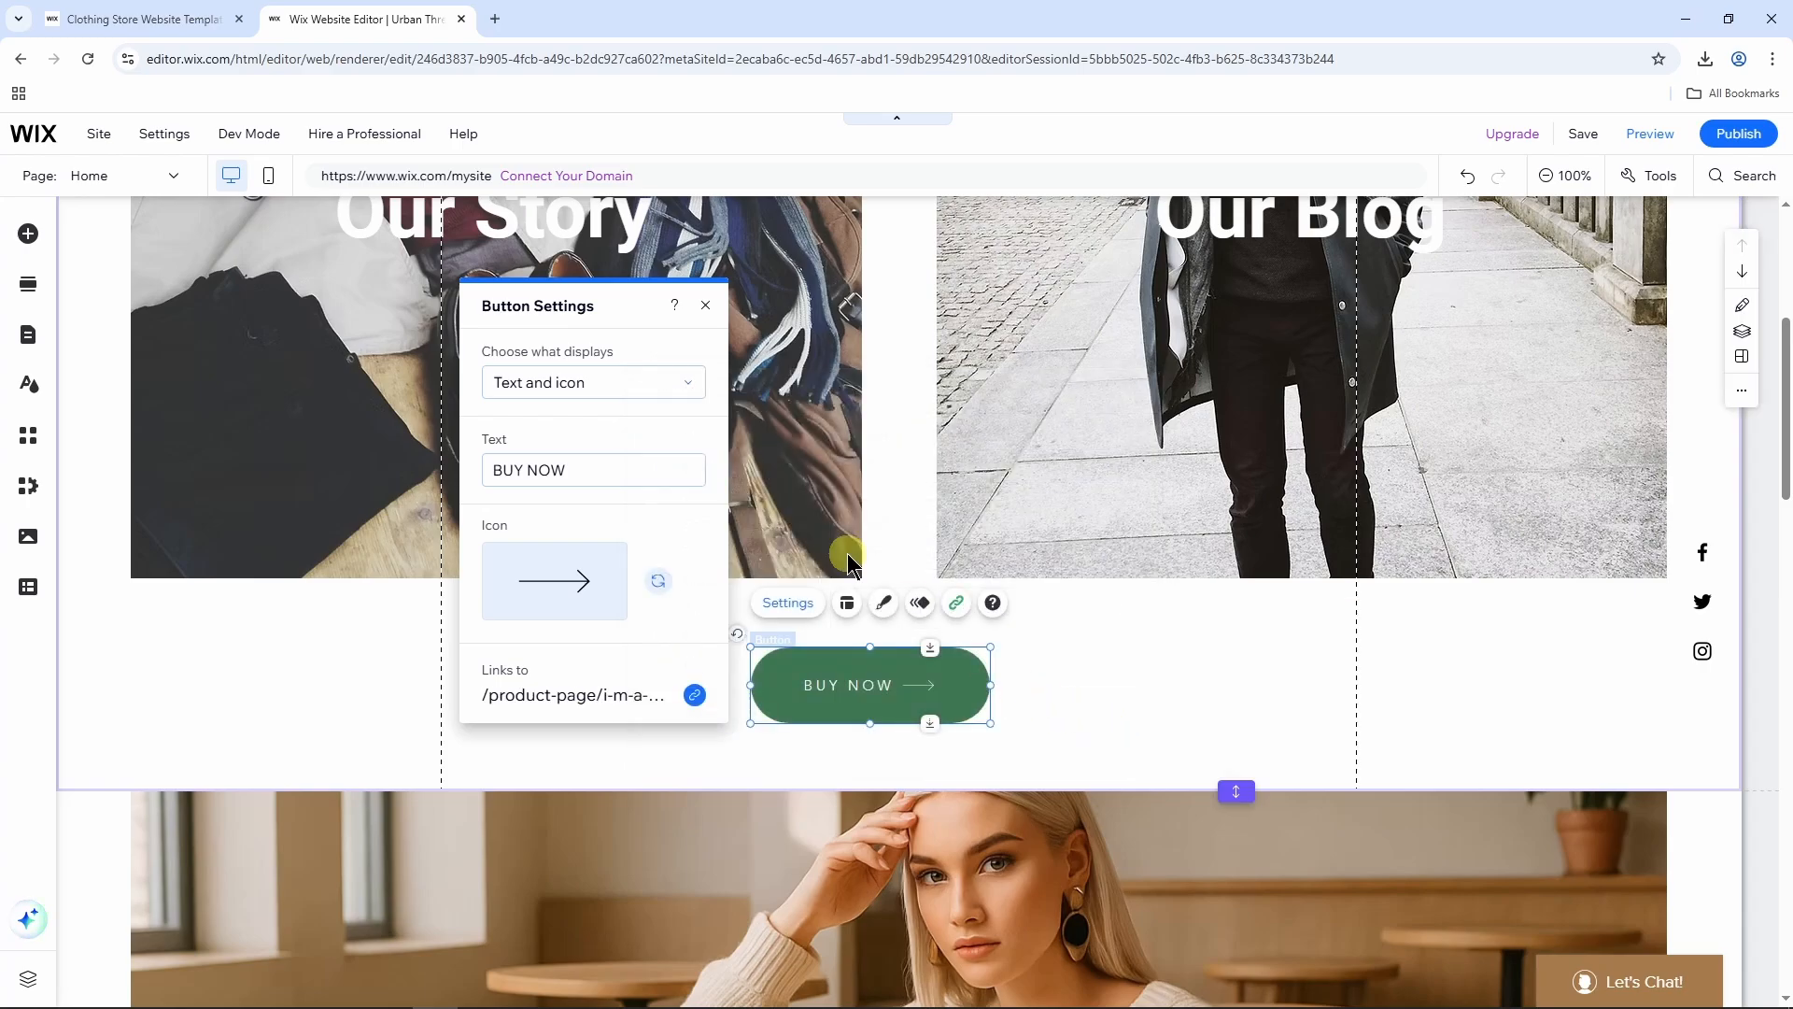
left_click(705, 305)
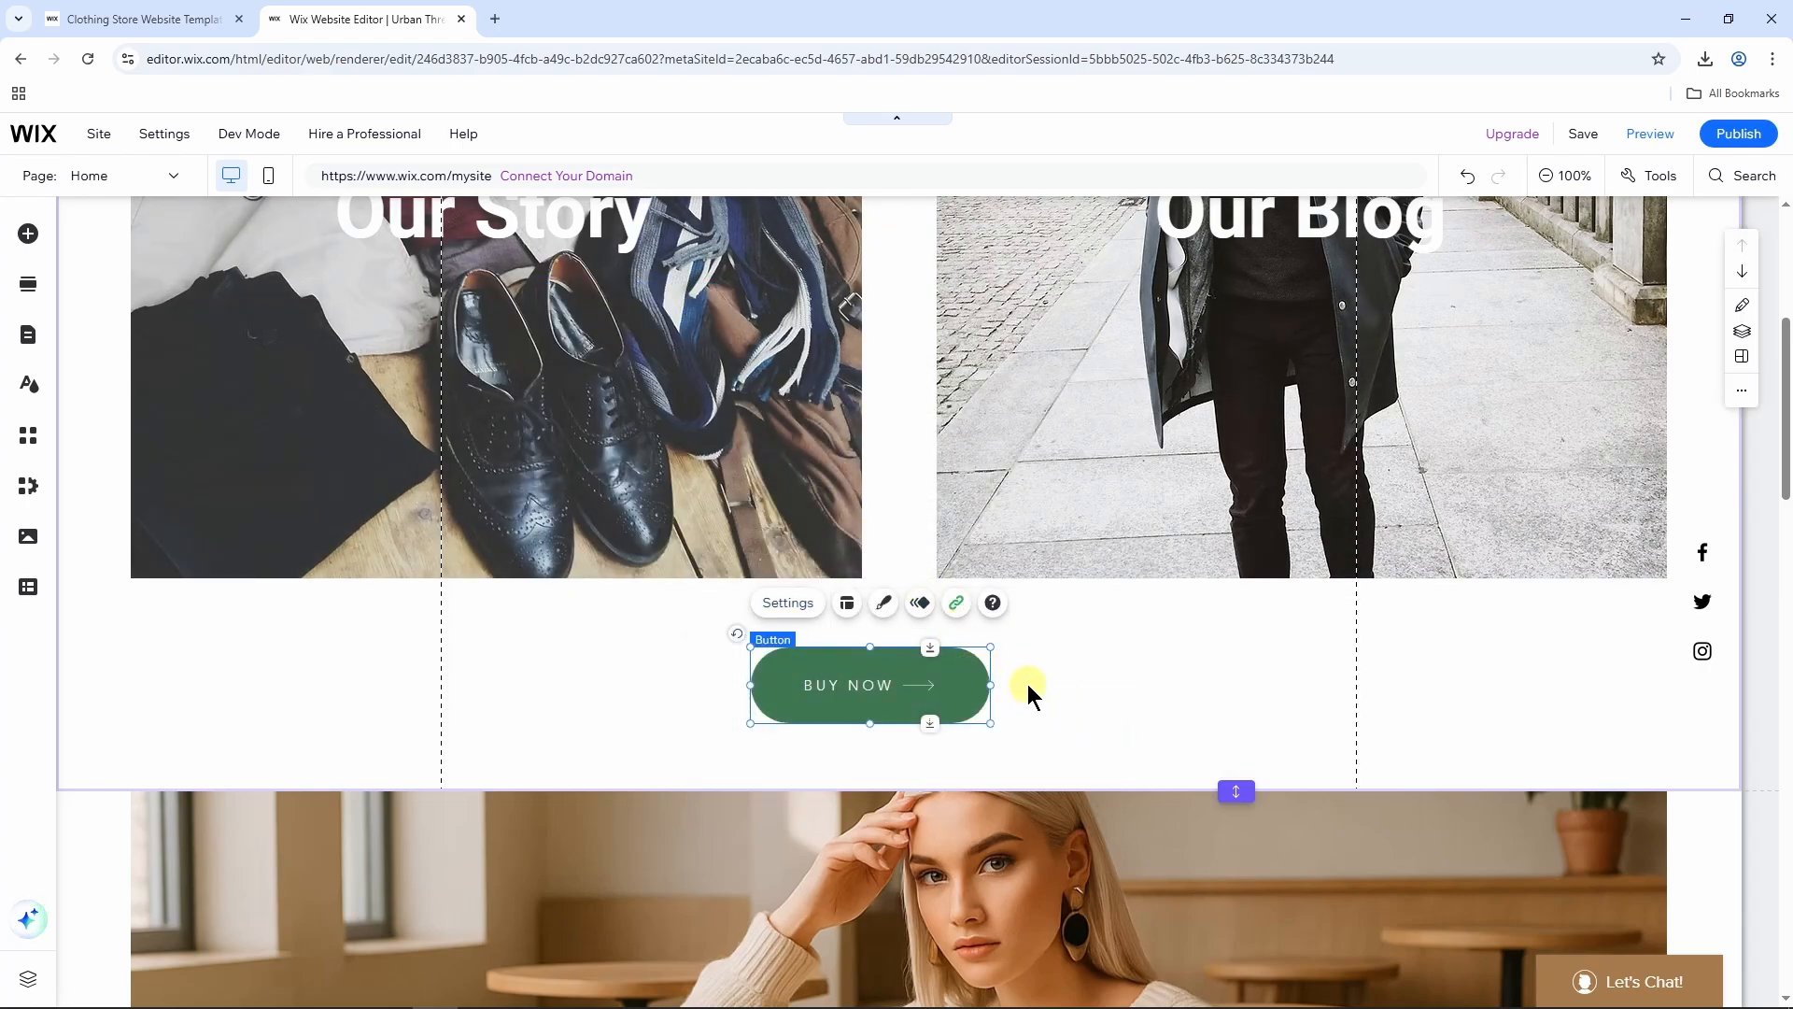
Step: Slightly reduce the Our Story section's height below the BUY NOW button and deselect the section
left_click(1575, 174)
left_click(1474, 566)
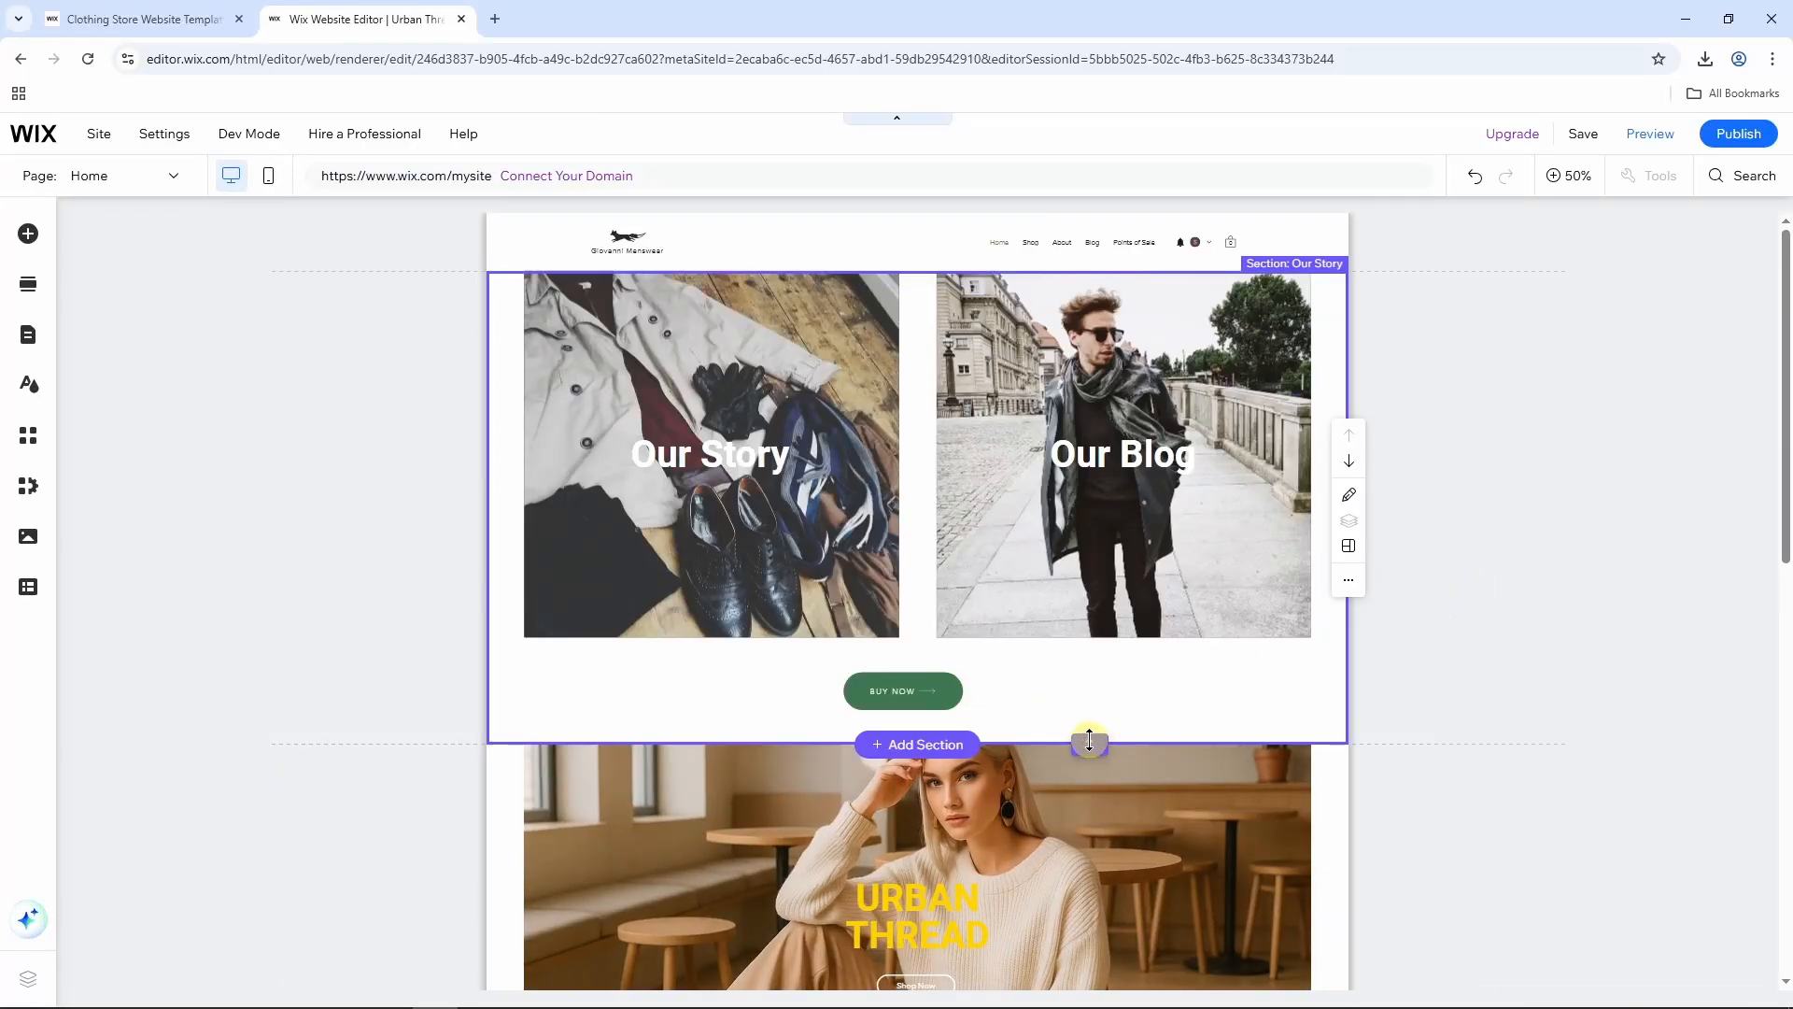
mouse_move(1089, 744)
left_mouse_down()
mouse_move(1089, 761)
mouse_move(1089, 738)
left_mouse_up()
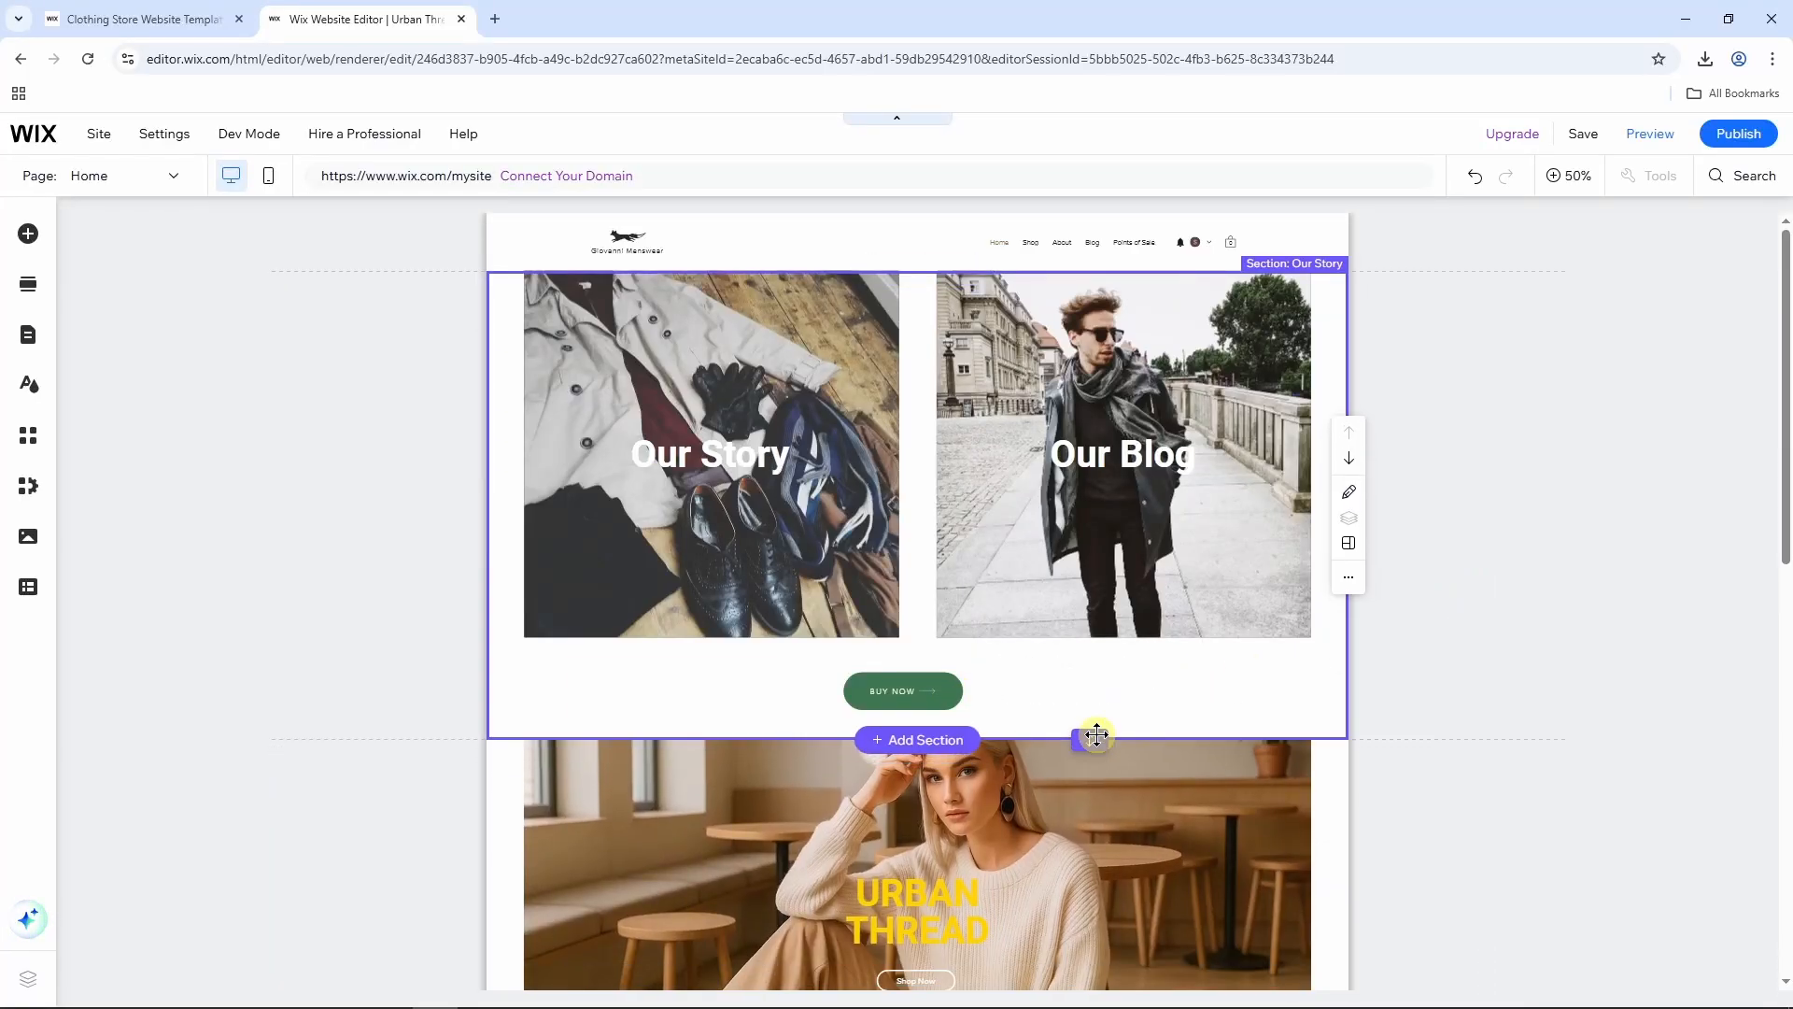
left_click(1451, 593)
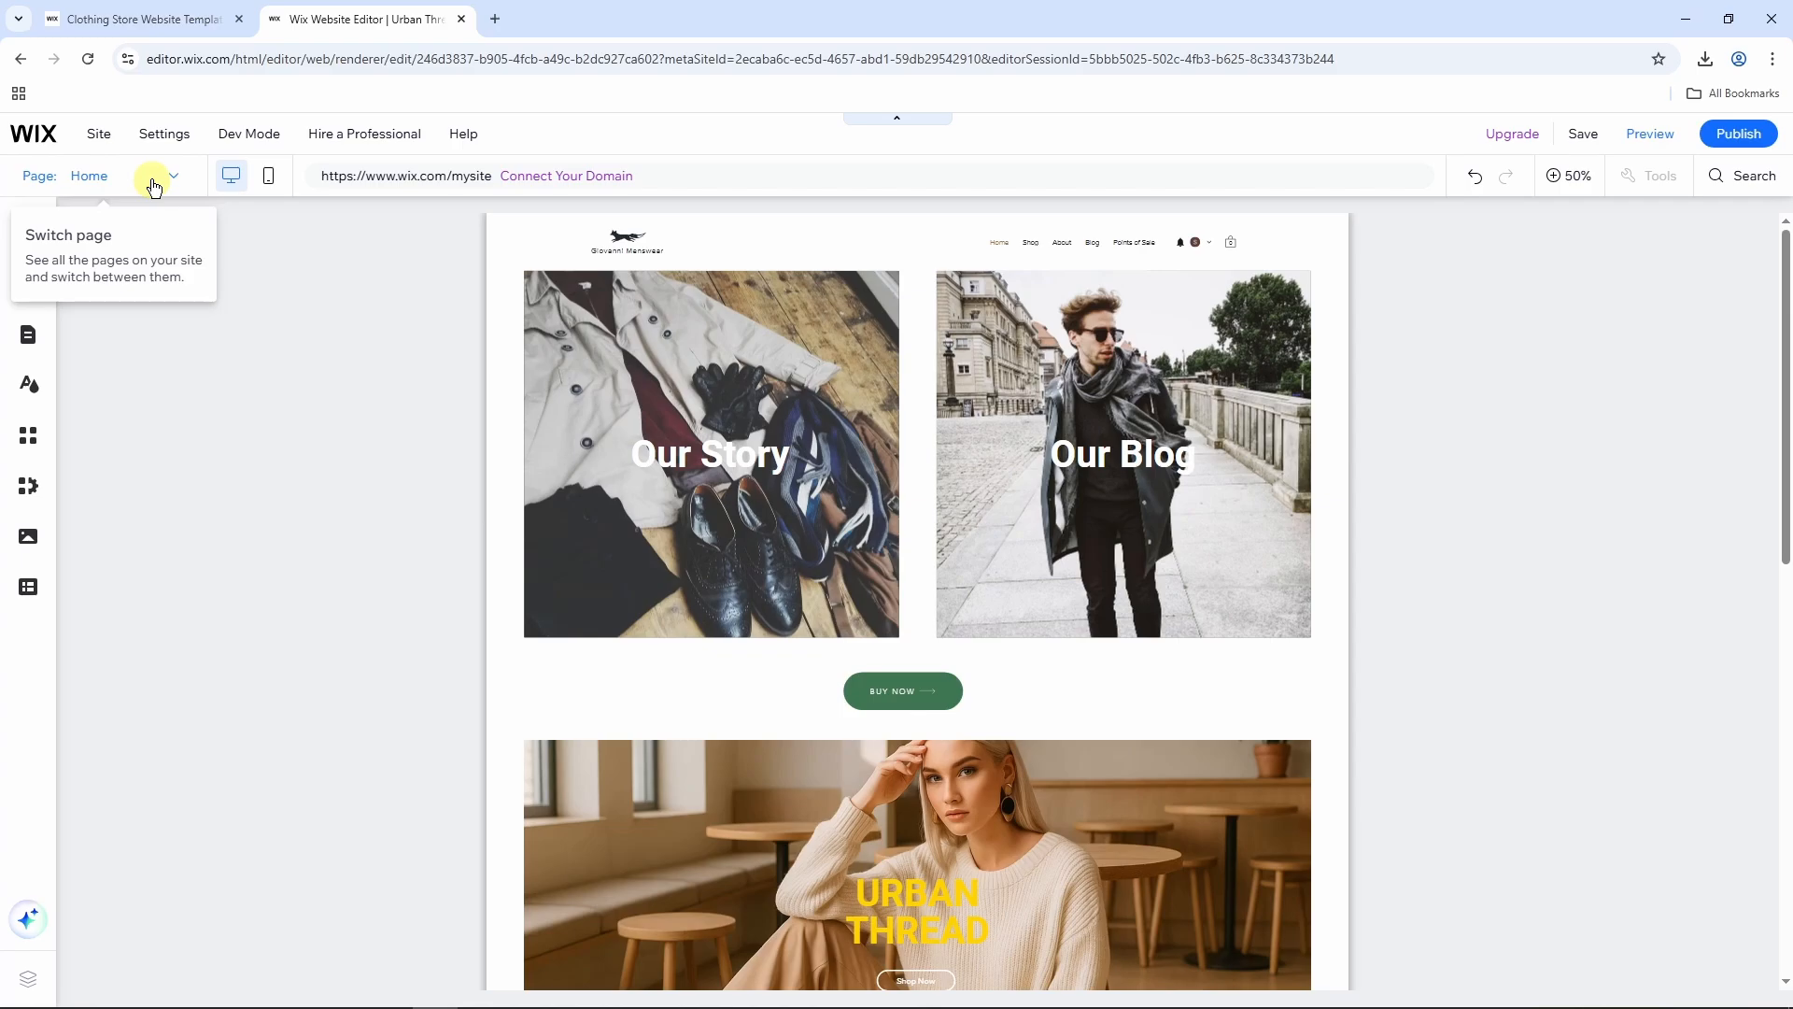
Step: Switch to the About page and add the designed About Us section with a Learn More button below the Our Story section
left_click(168, 175)
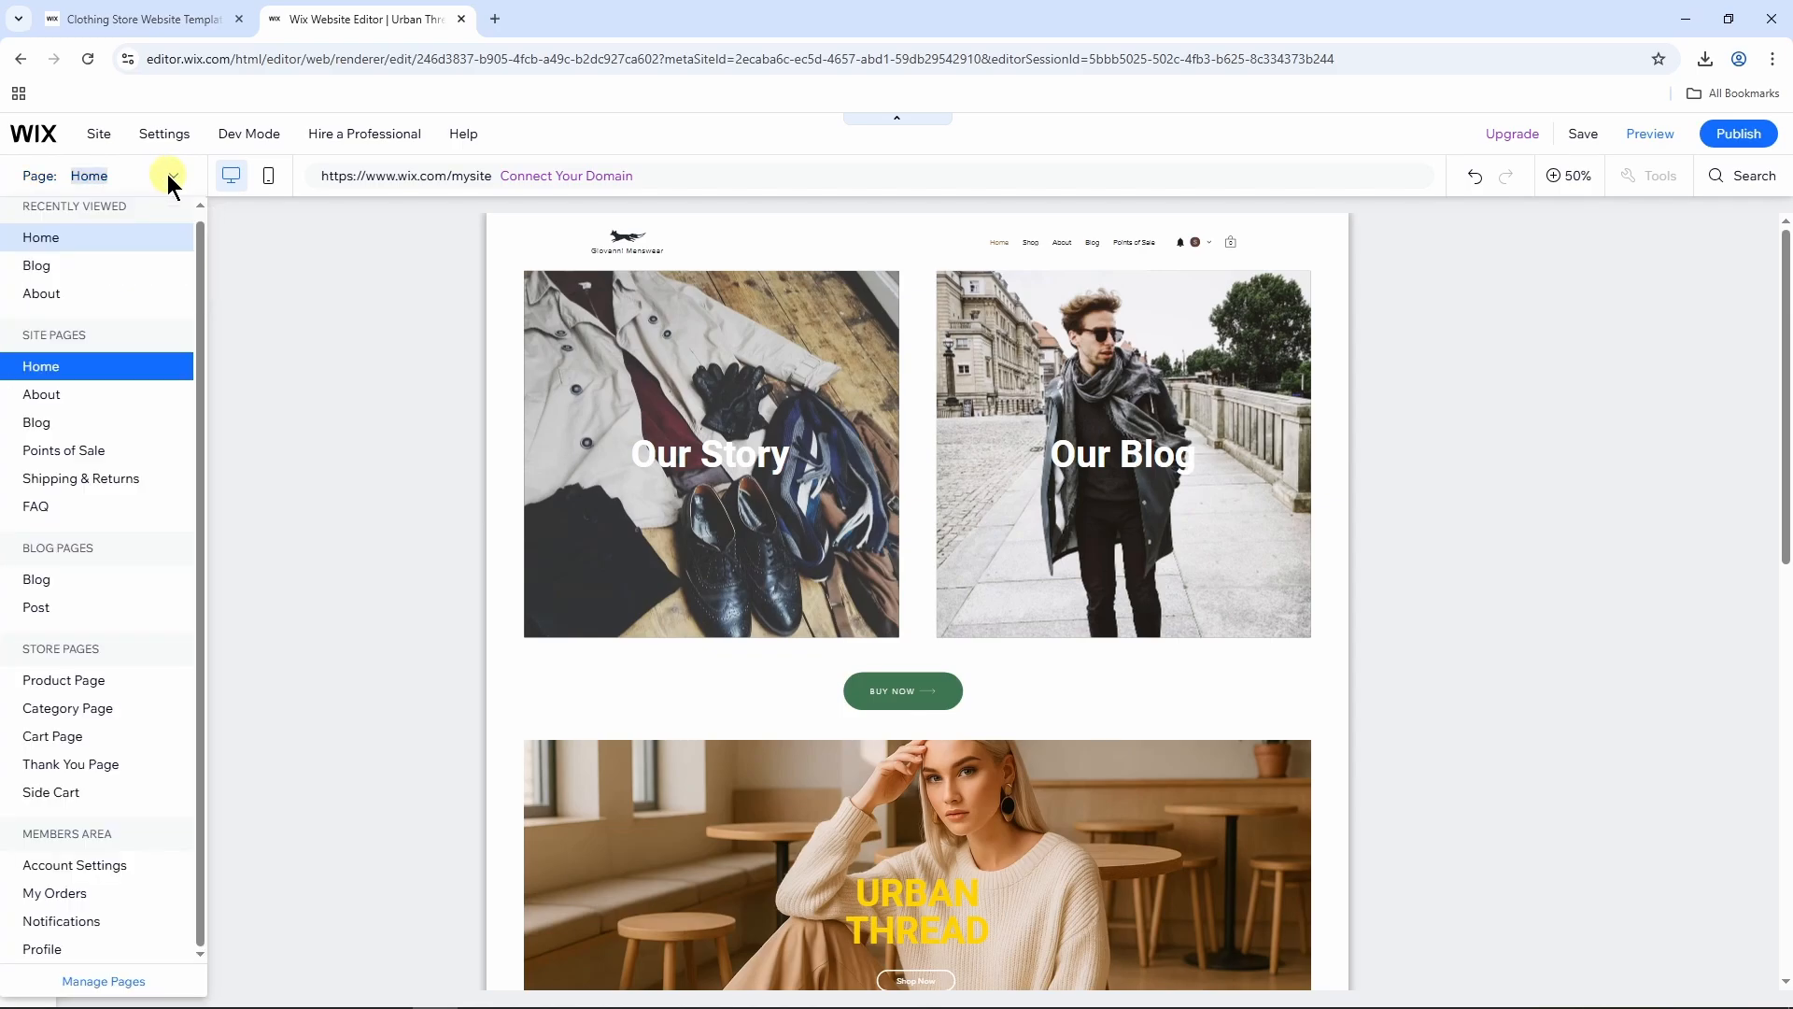
left_click(79, 396)
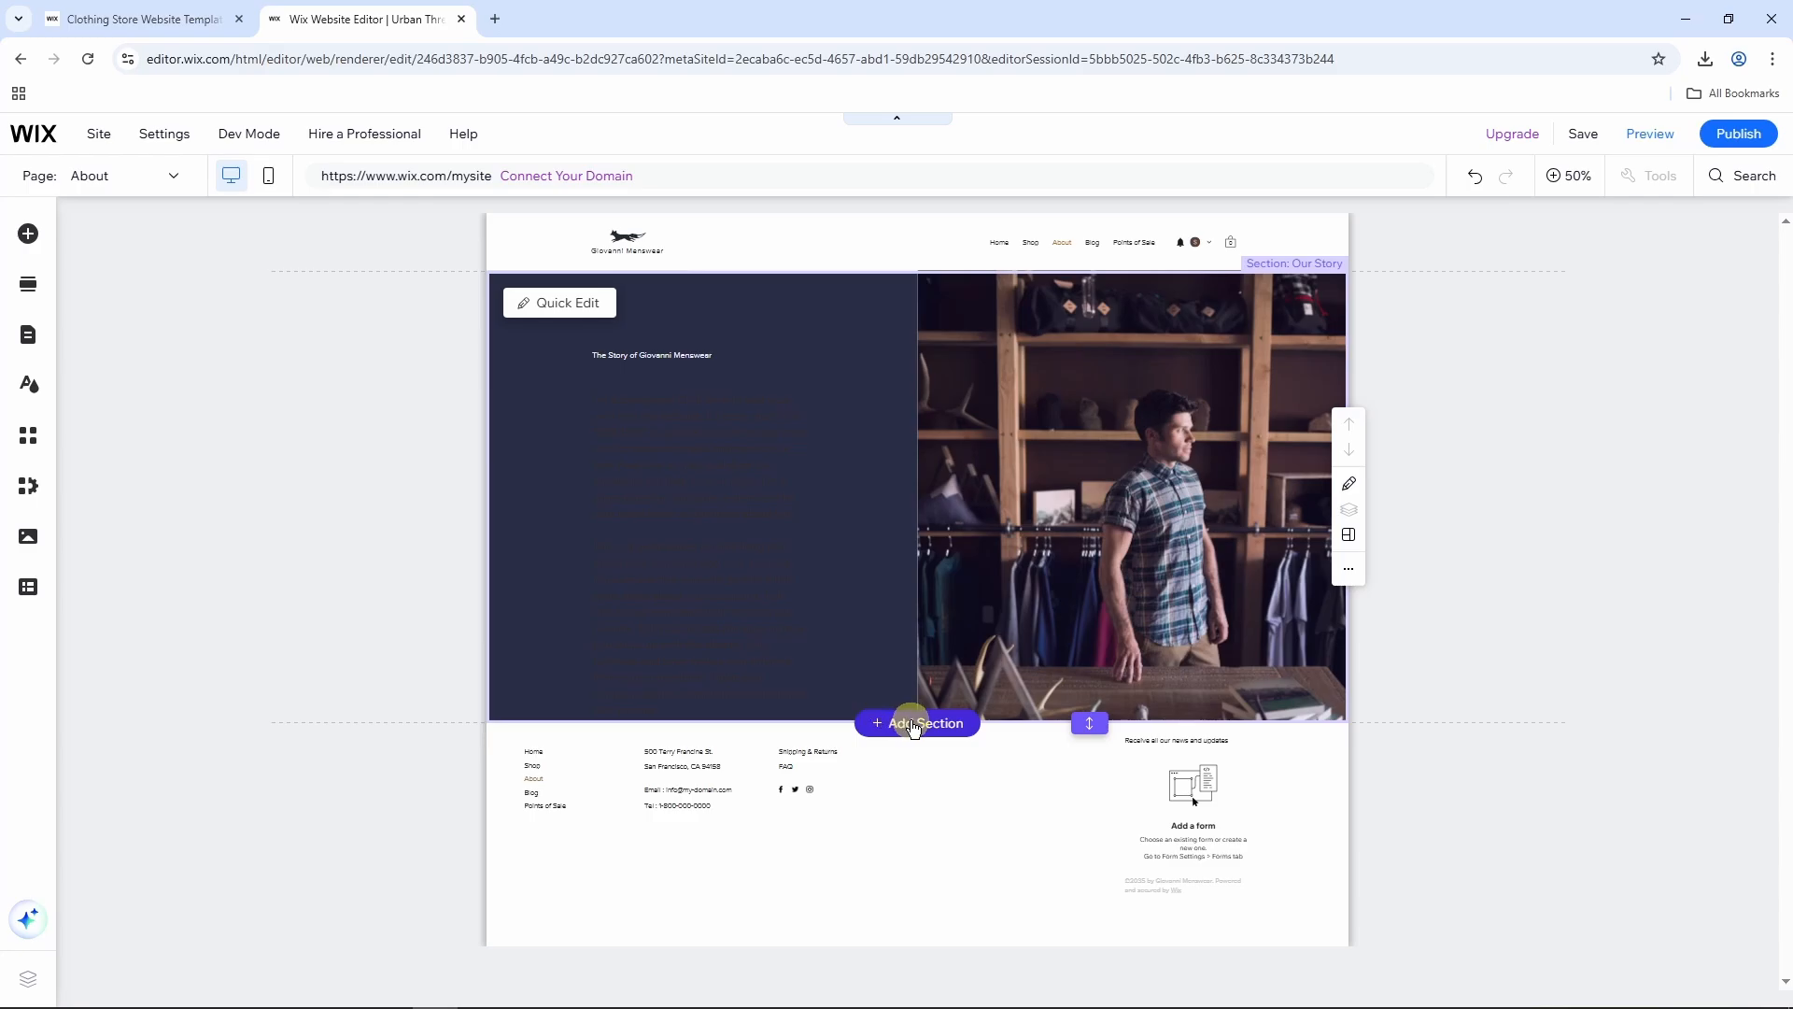
left_click(915, 721)
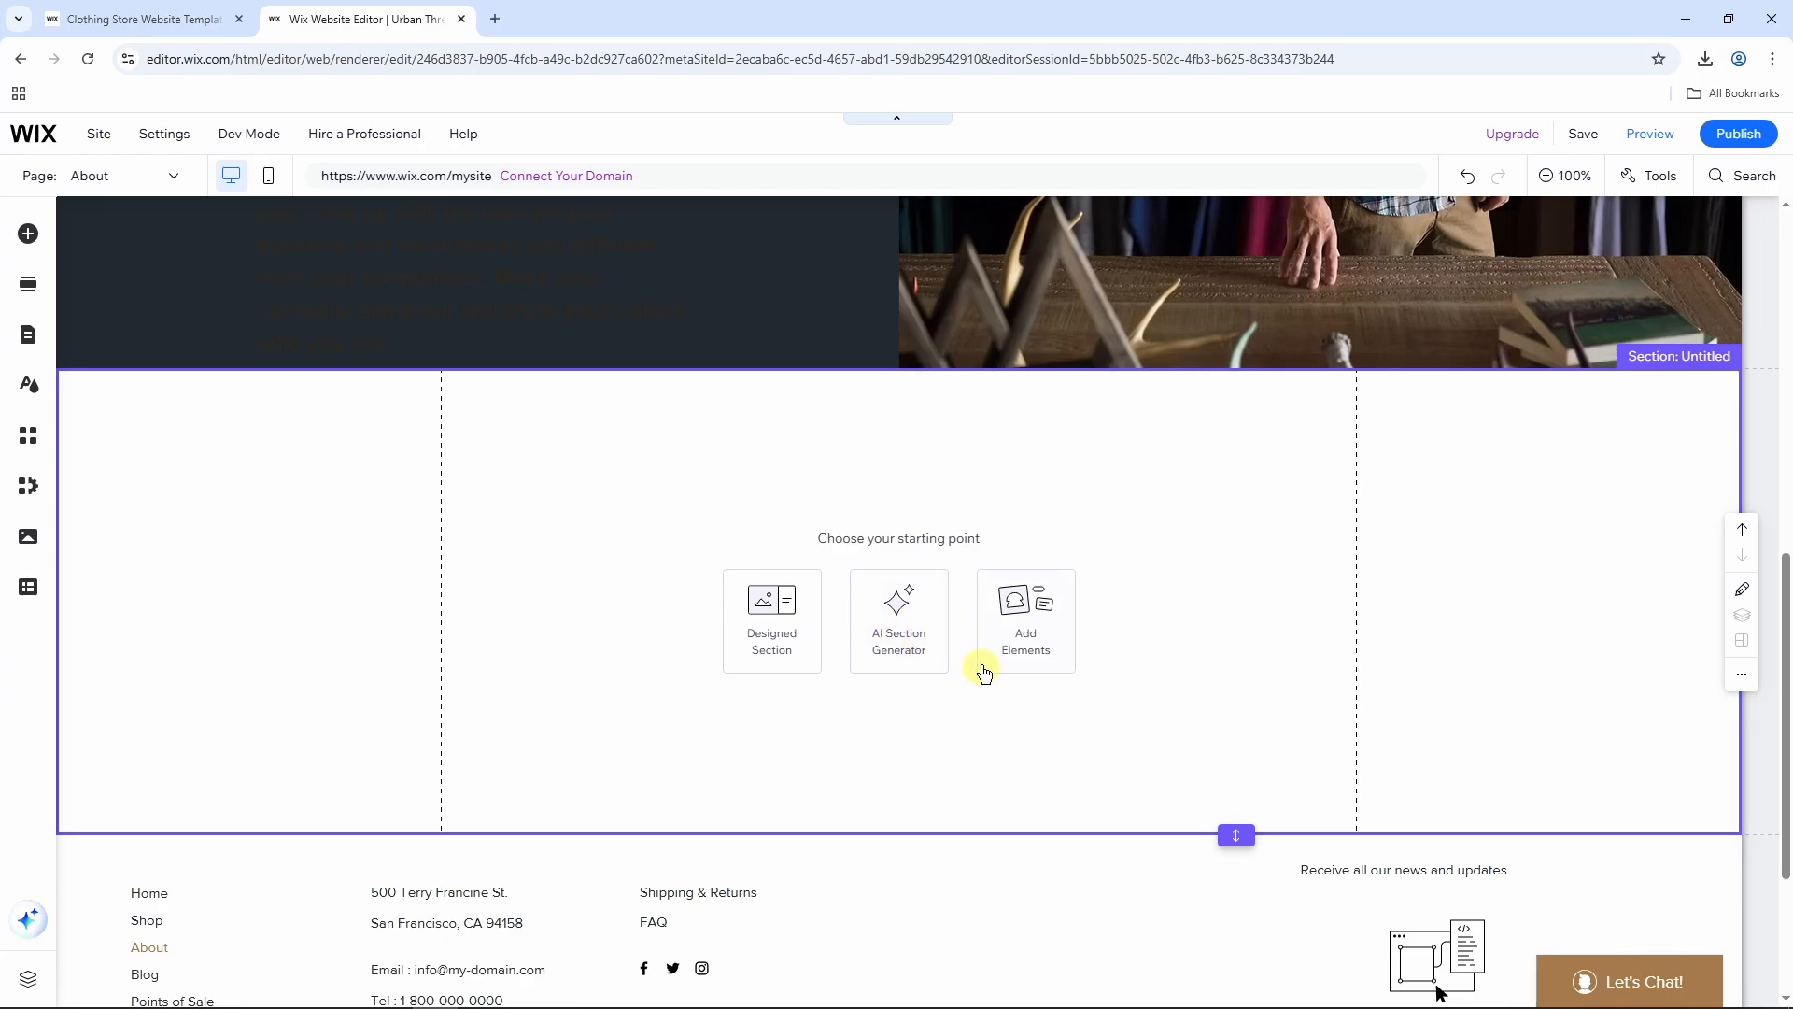
left_click(783, 621)
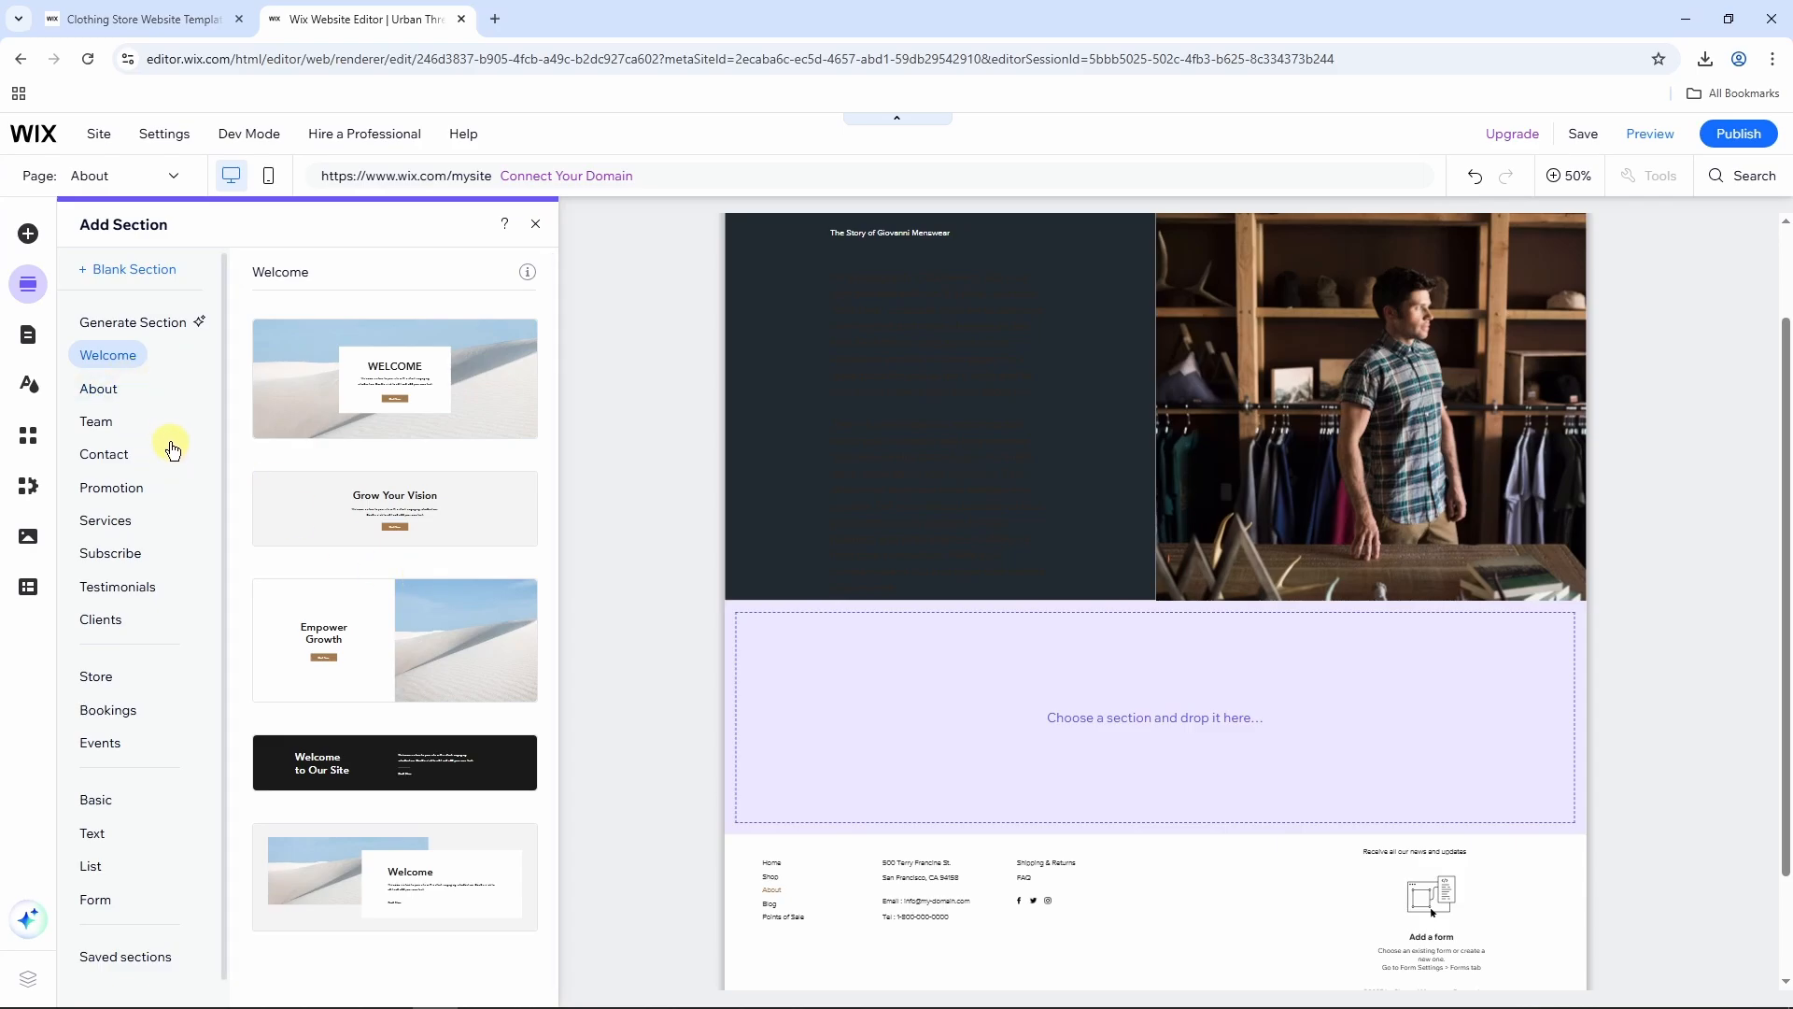
scroll(399, 495, "down", 1)
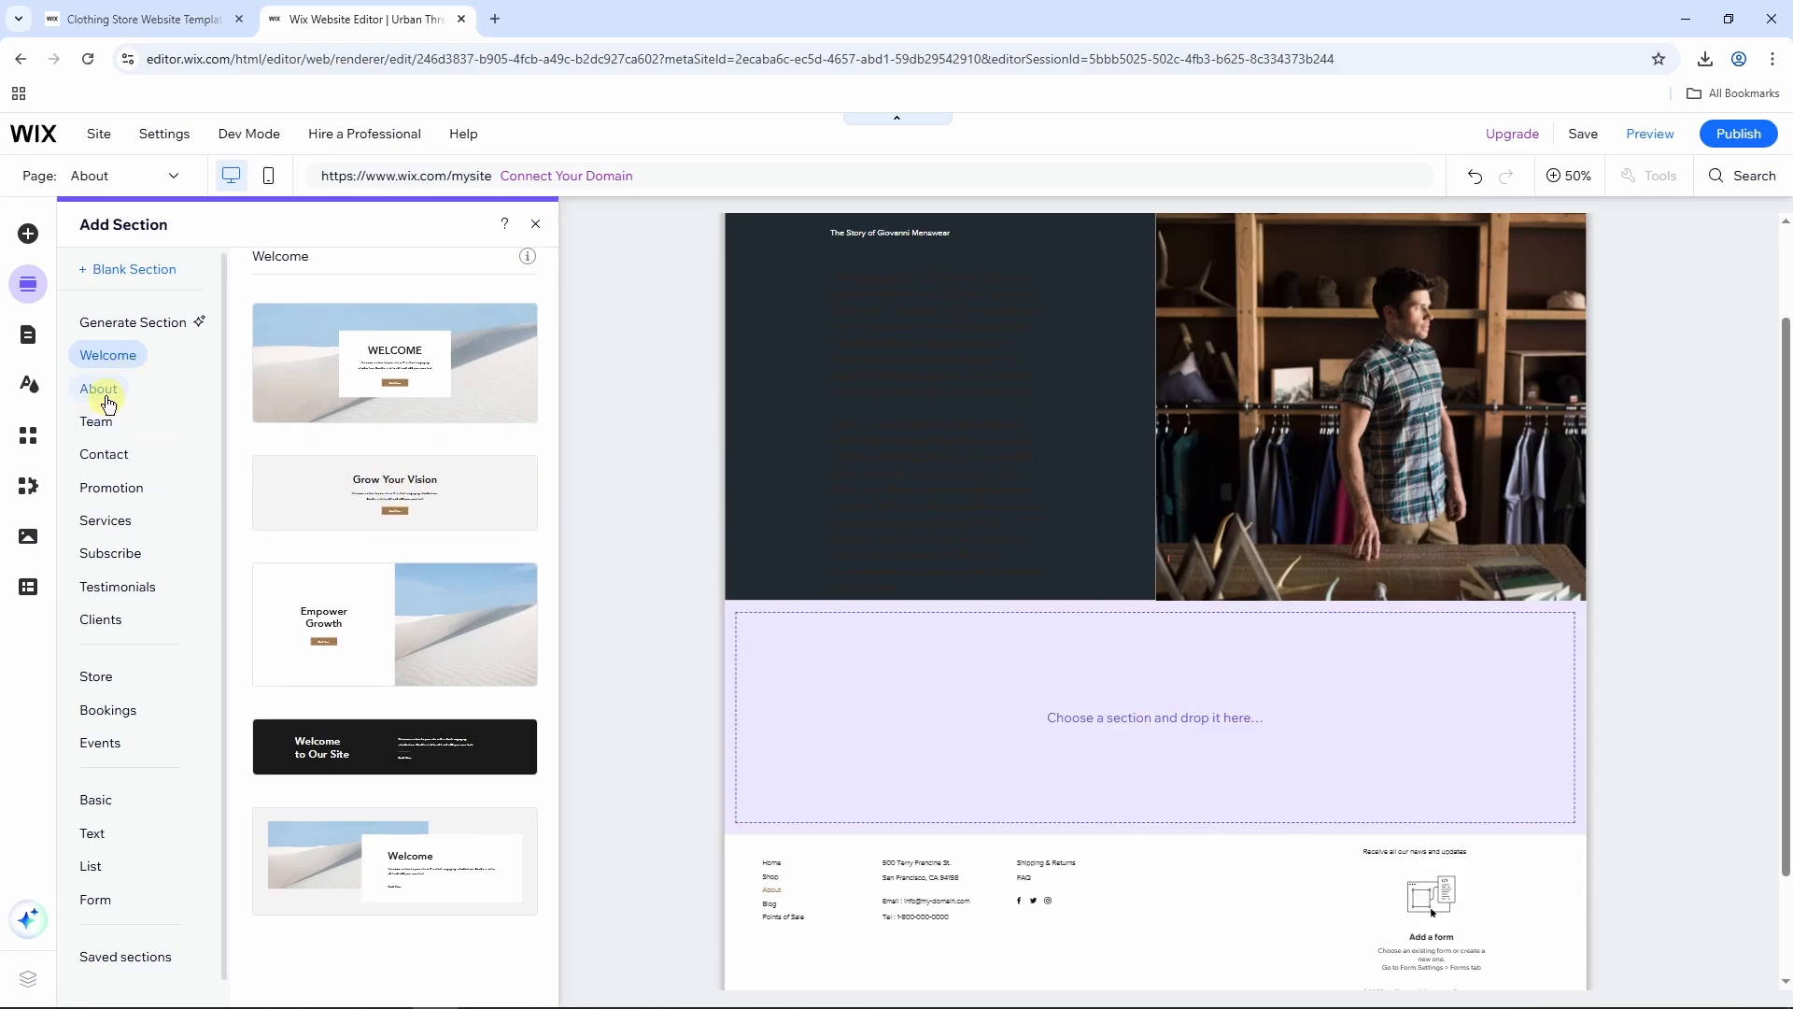
left_click(105, 396)
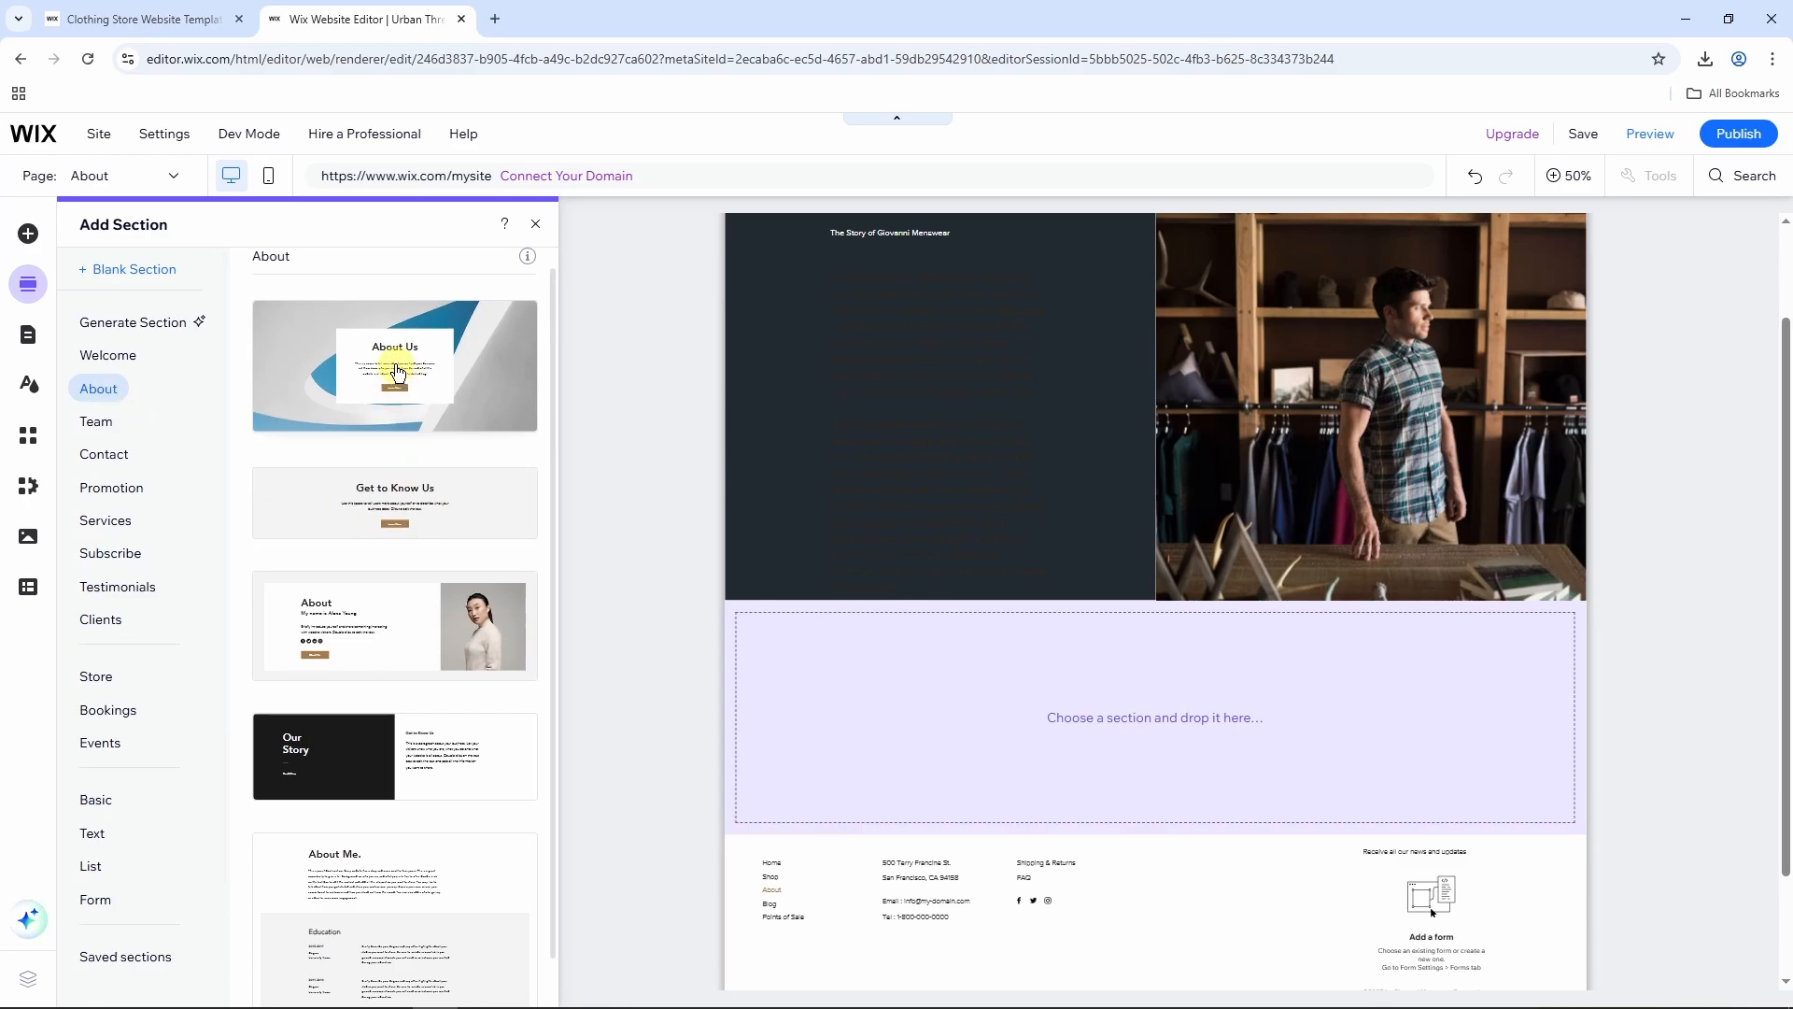
left_click_drag(403, 377, 1146, 710)
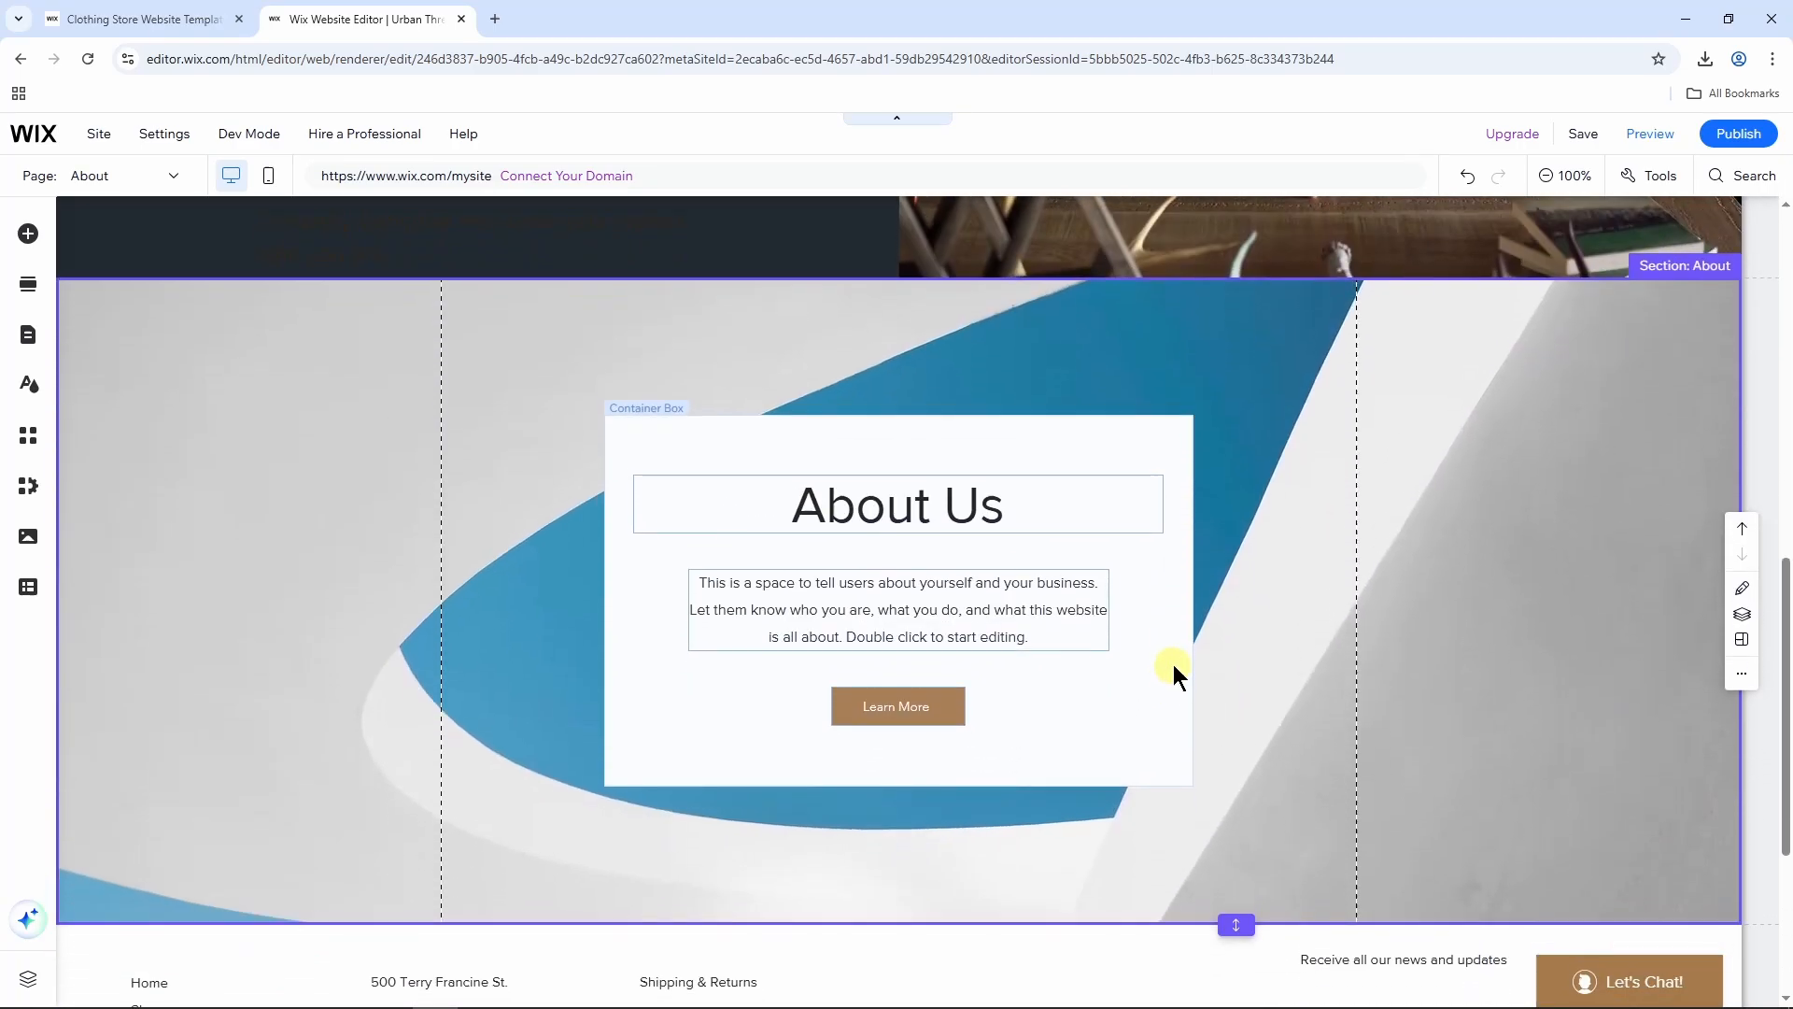
left_click(1566, 175)
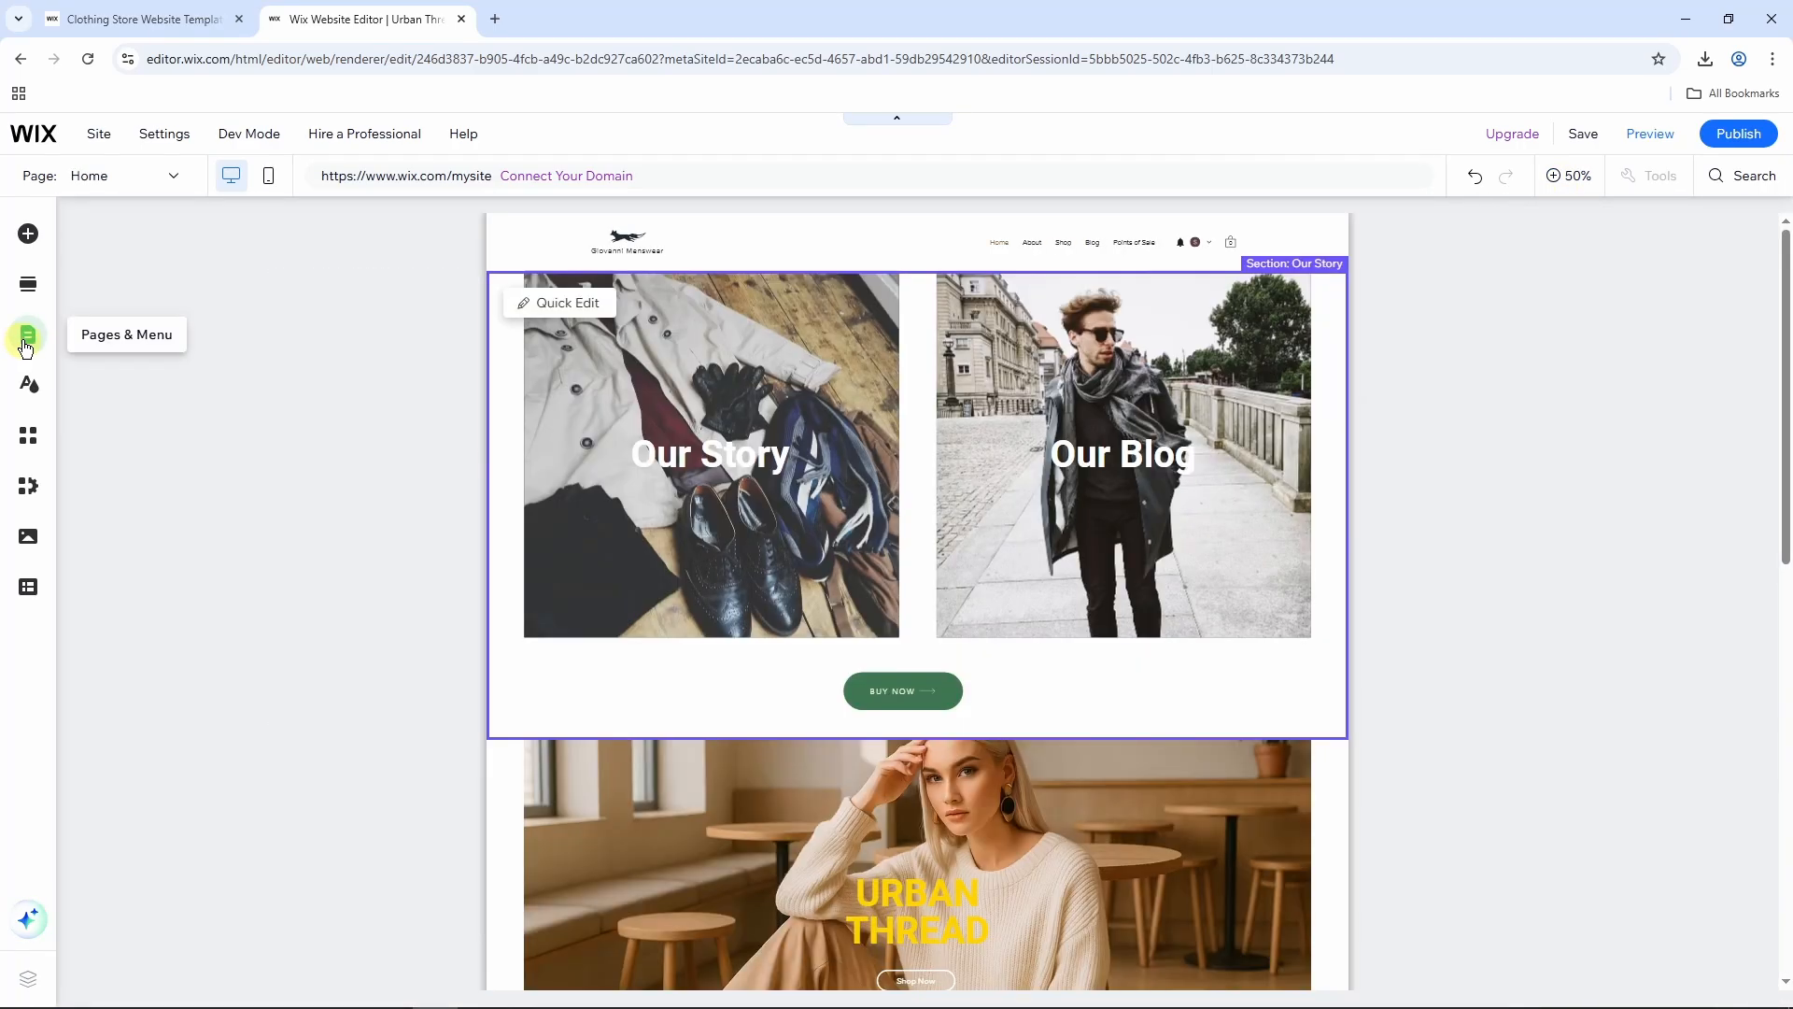
Step: Examine the site menu's list of pages and the options available for the Points of Sale page
left_click(28, 336)
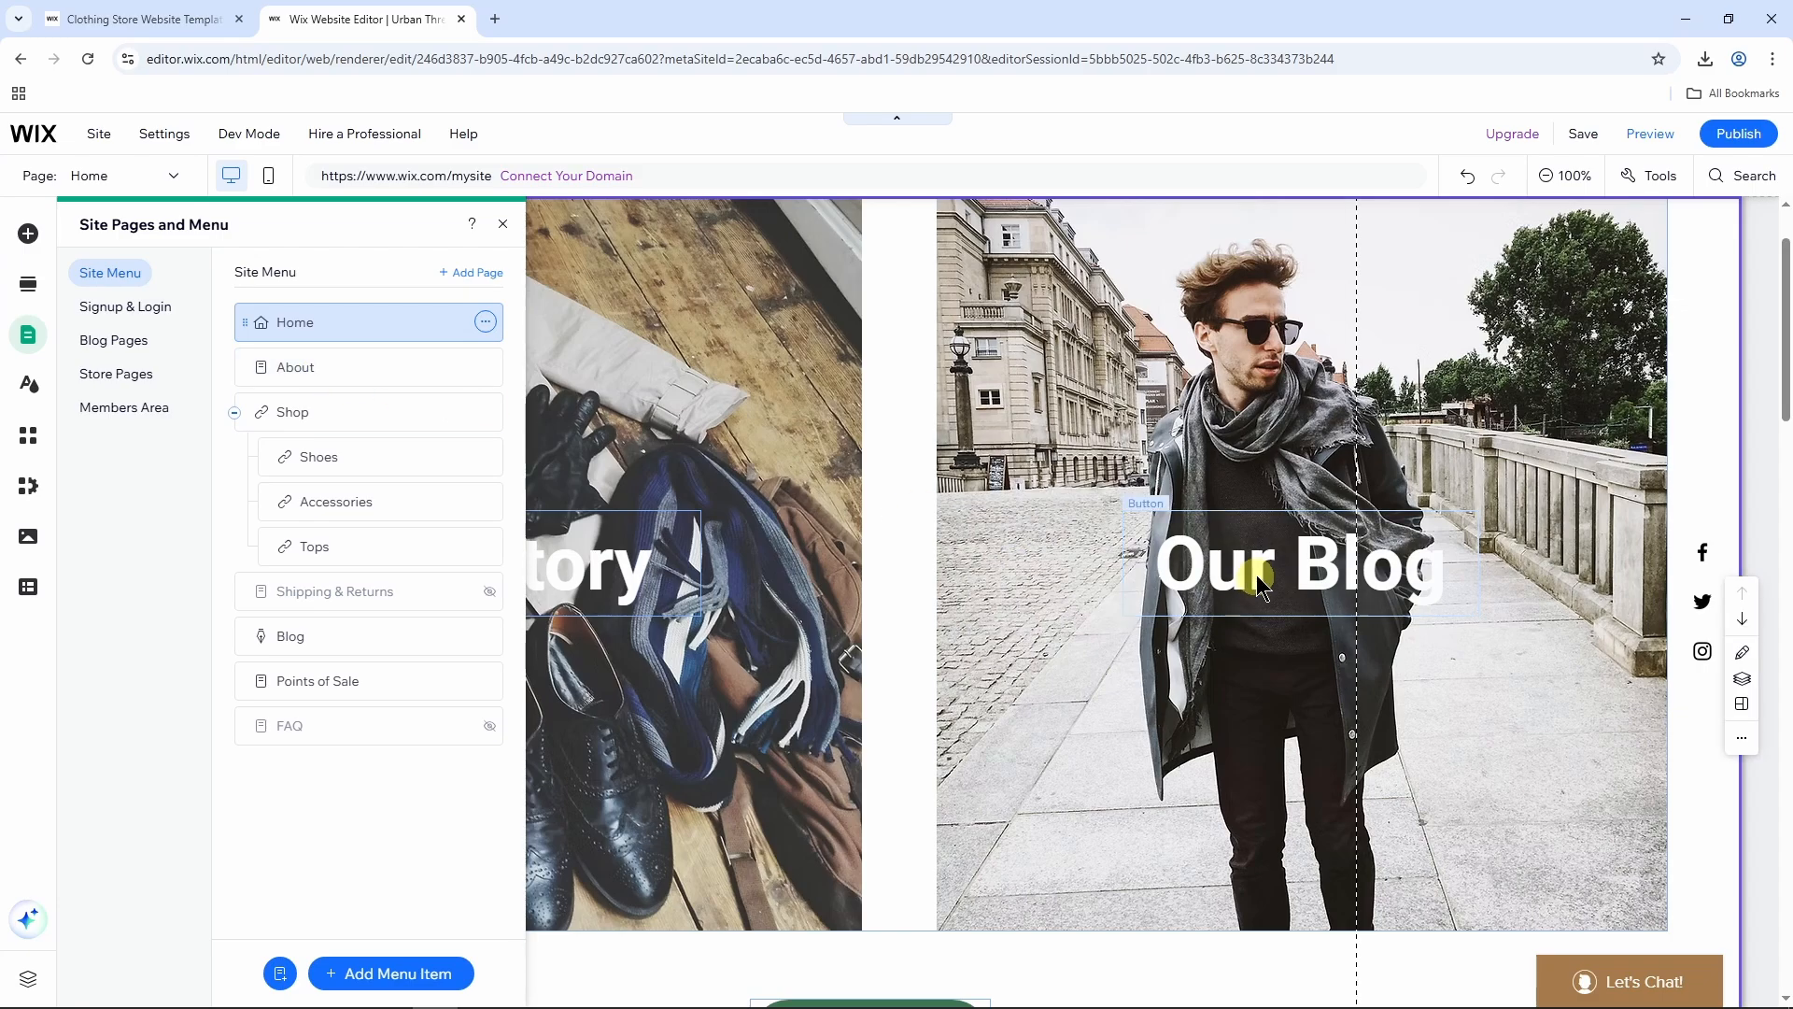
scroll(1252, 565, "up", 1)
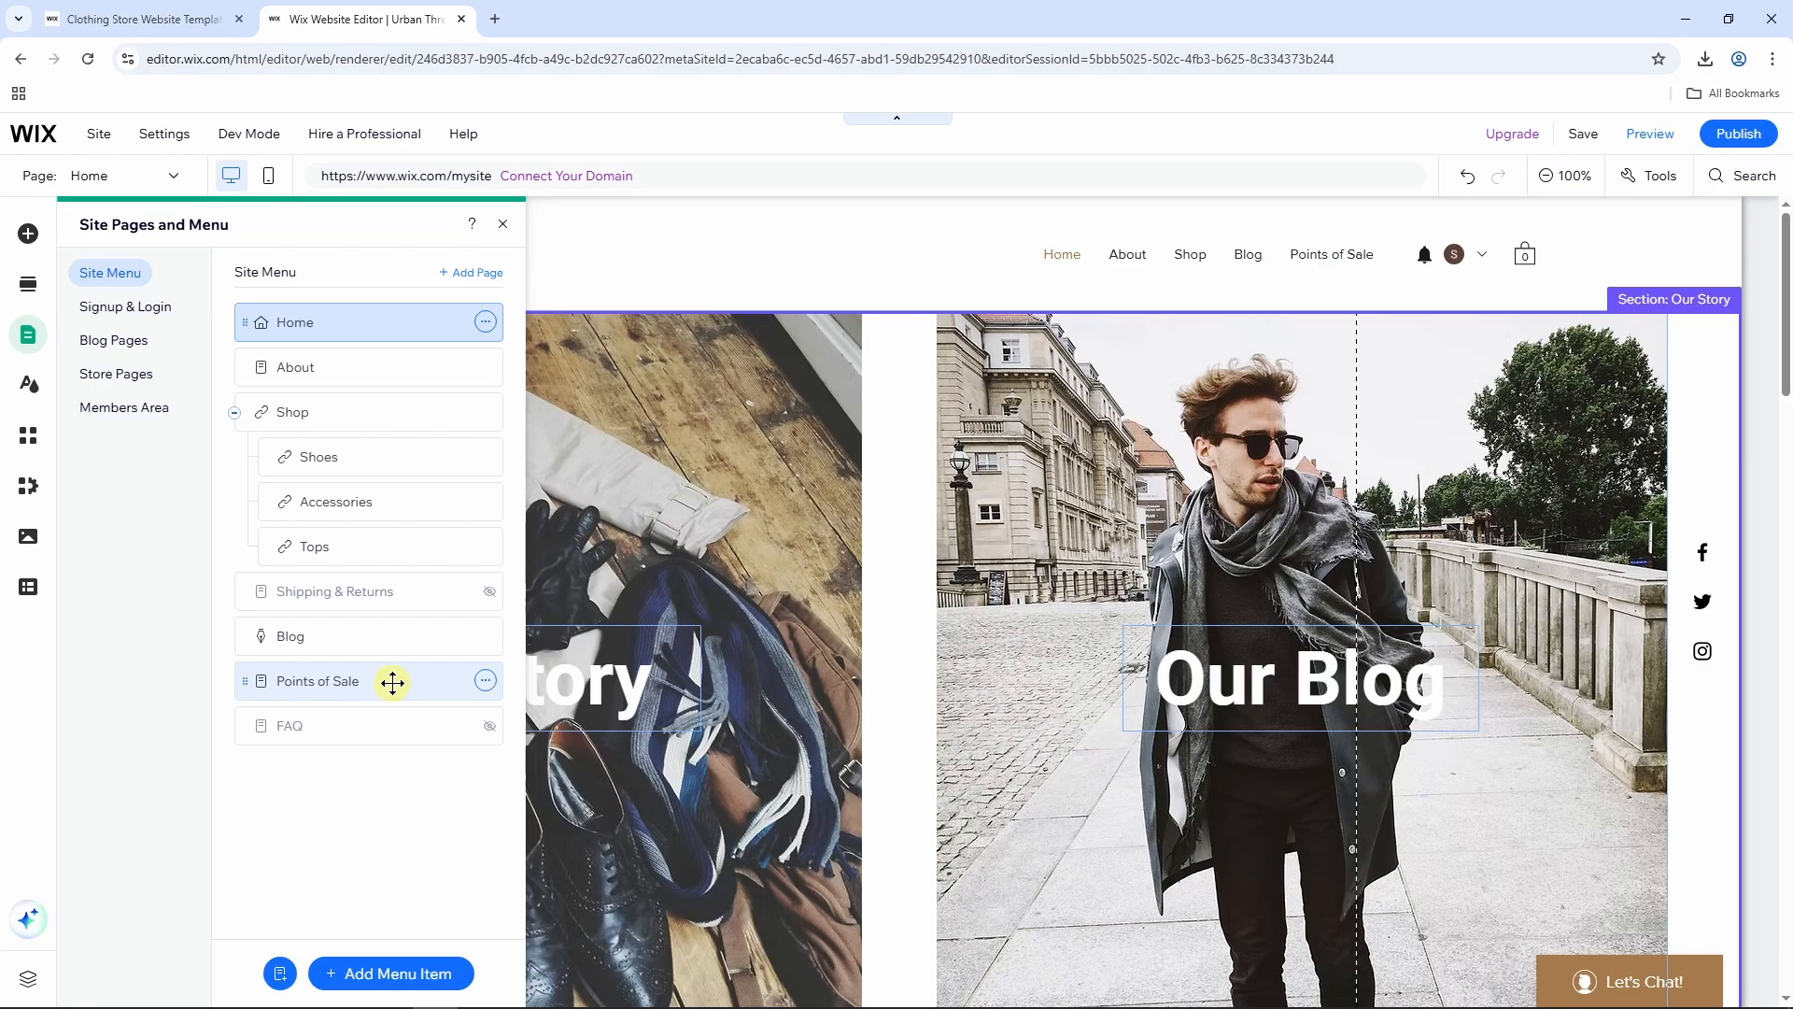
left_click(485, 688)
left_click(534, 689)
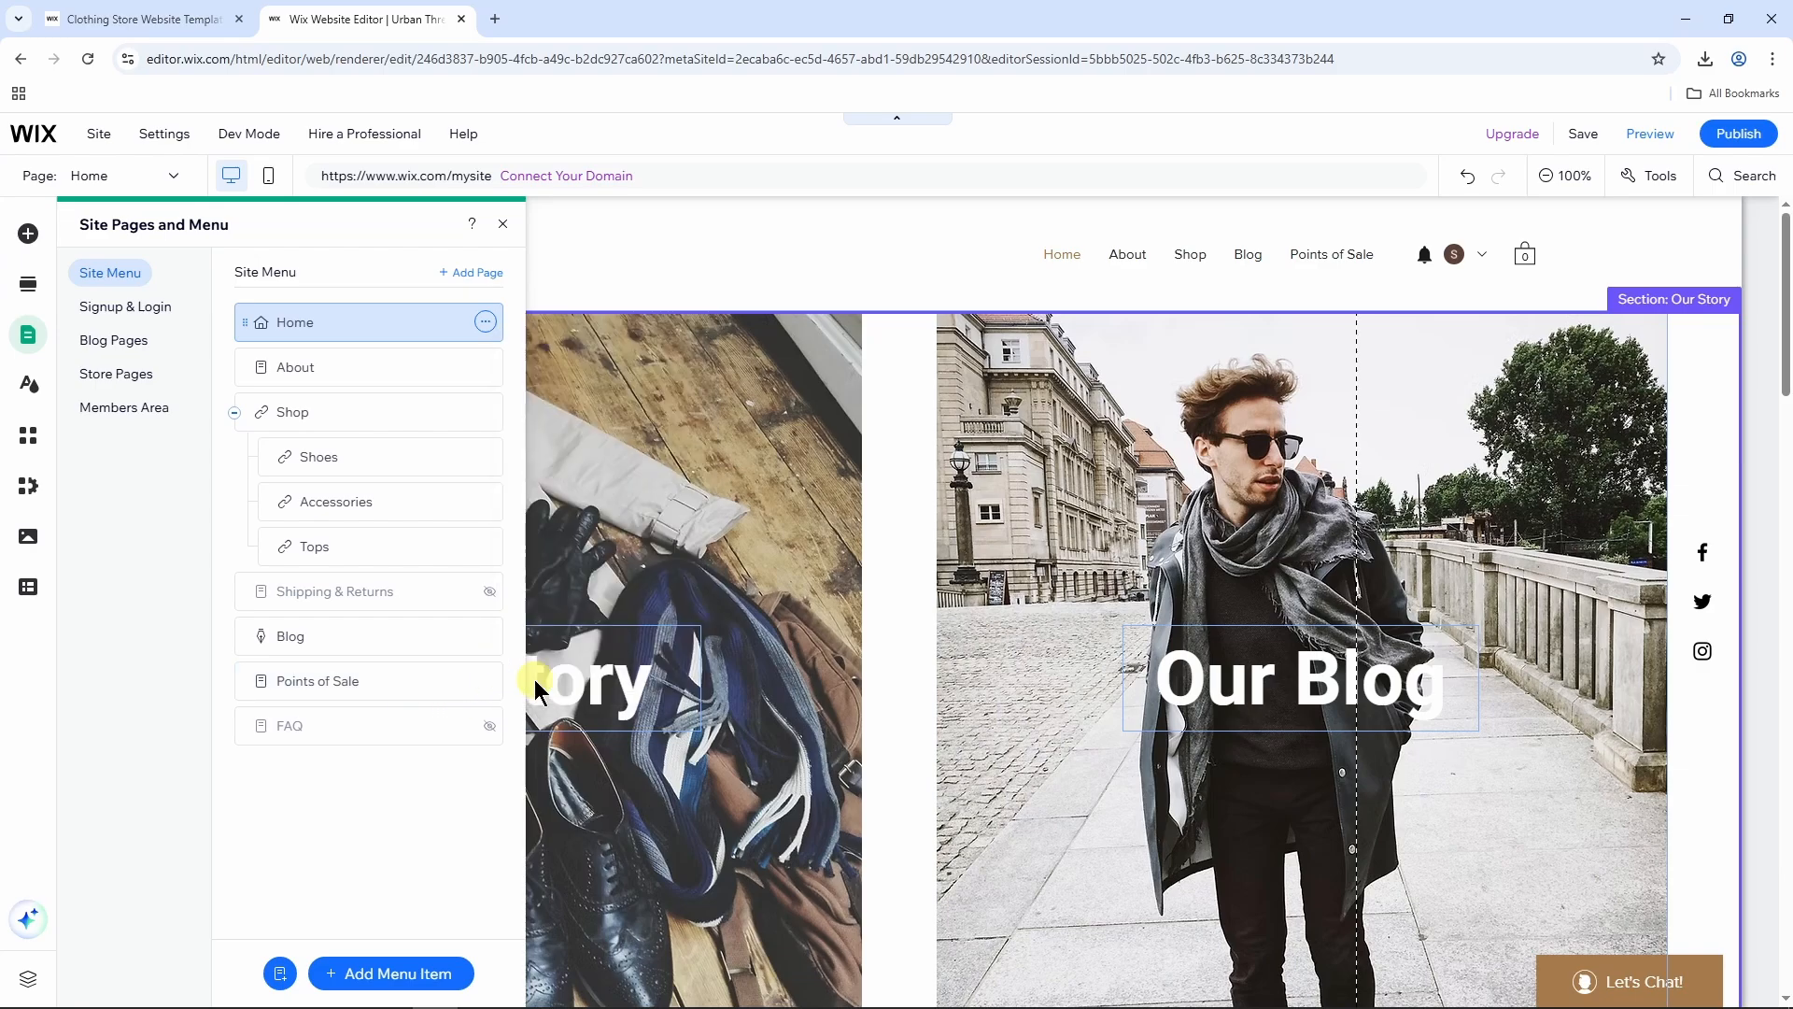
Step: Remove the Points of Sale page from the site menu and move the About page below Blog
left_click(1126, 645)
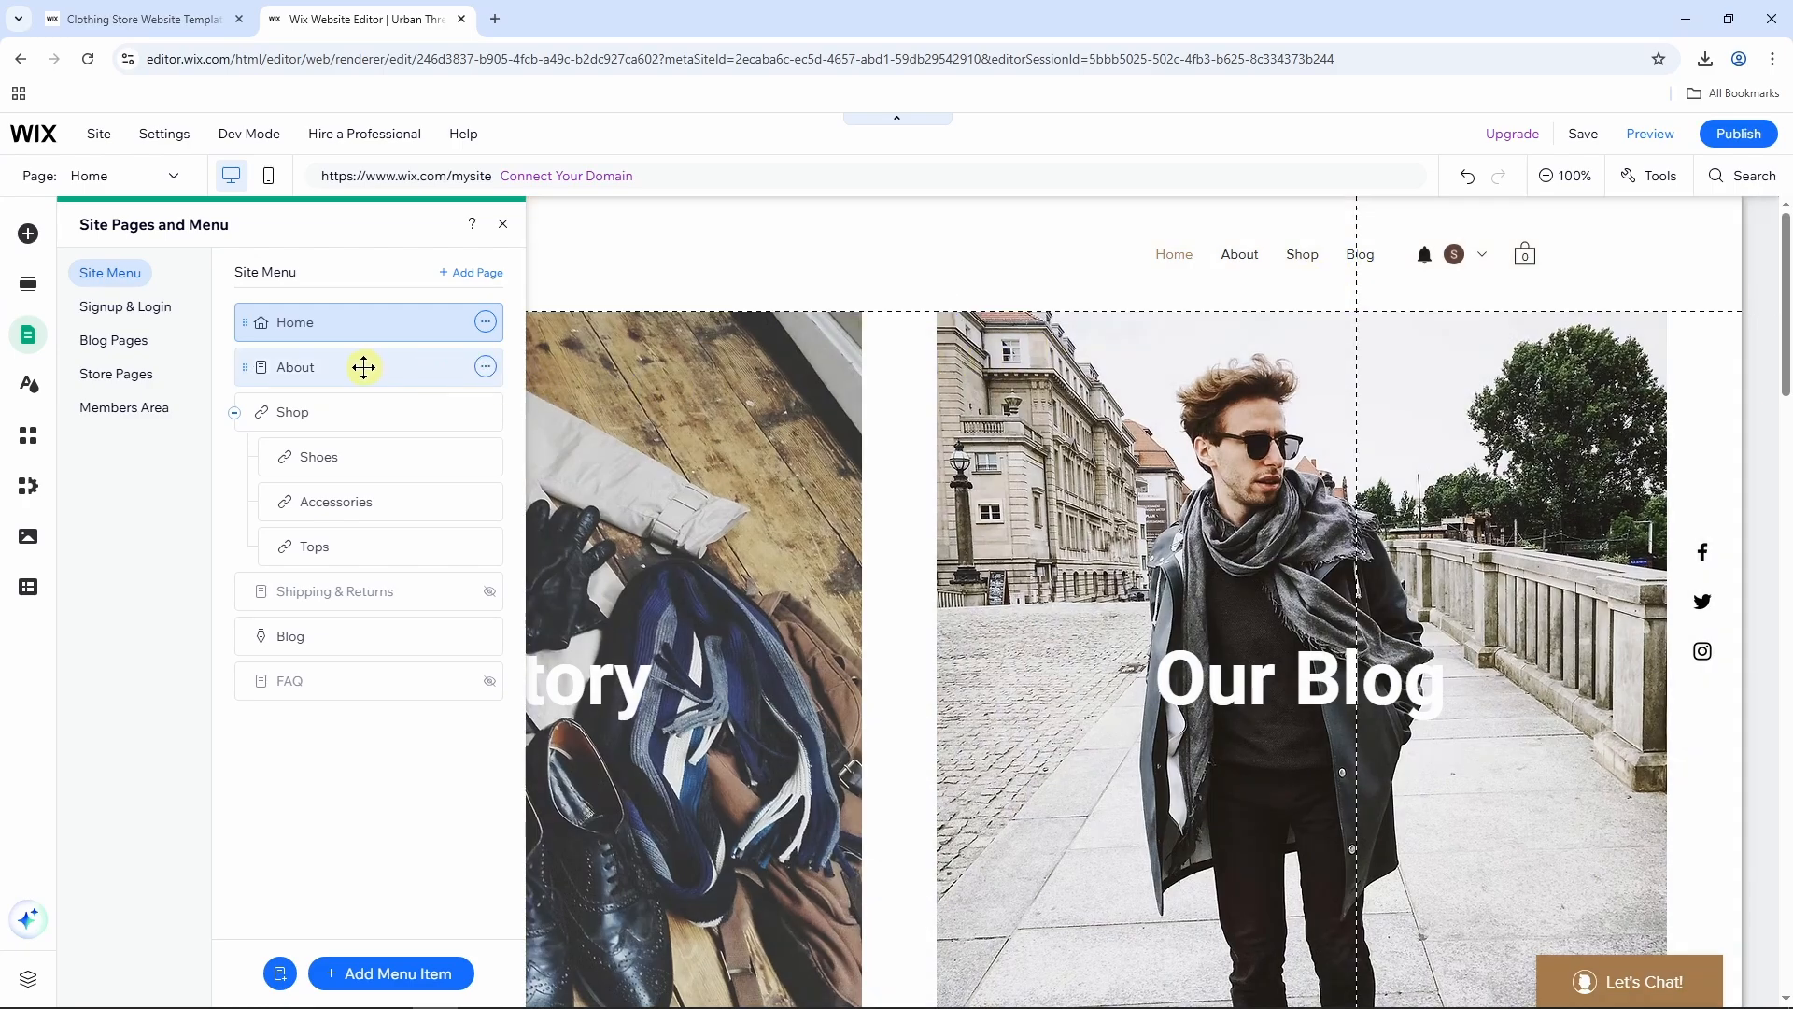
left_click_drag(360, 367, 336, 689)
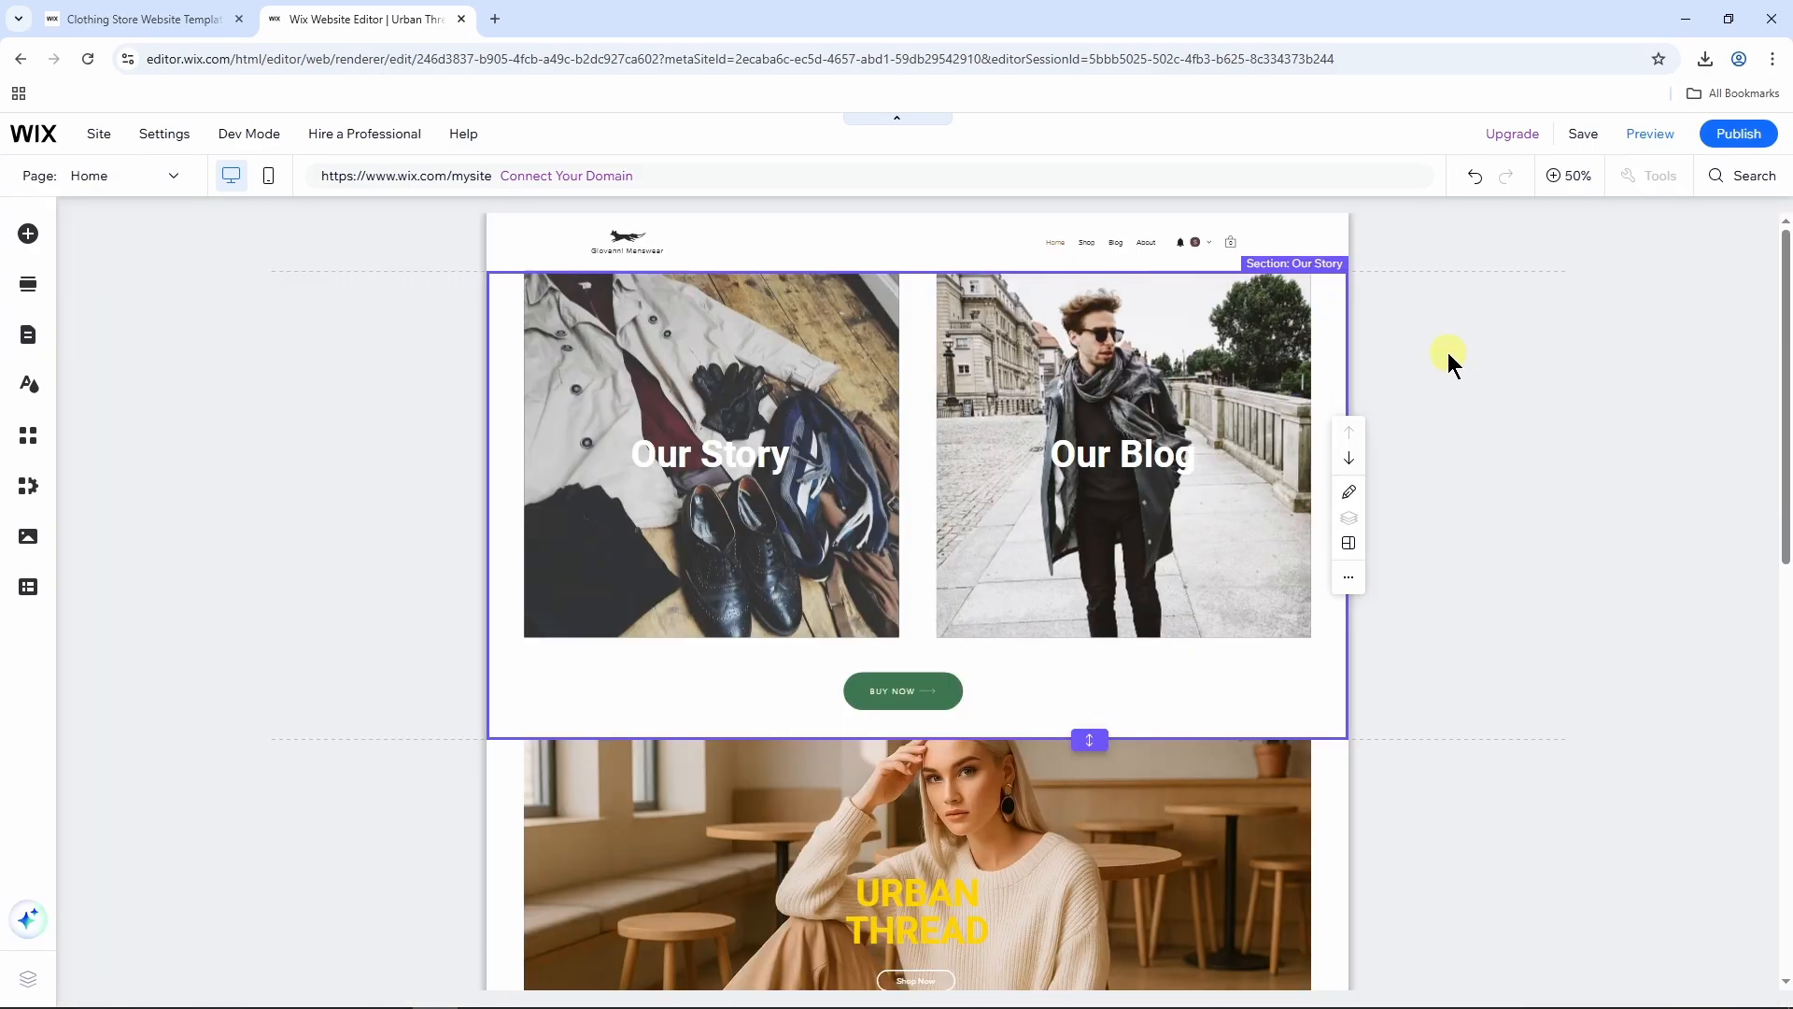
Step: Change the site theme to the featured Natural theme
left_click(29, 385)
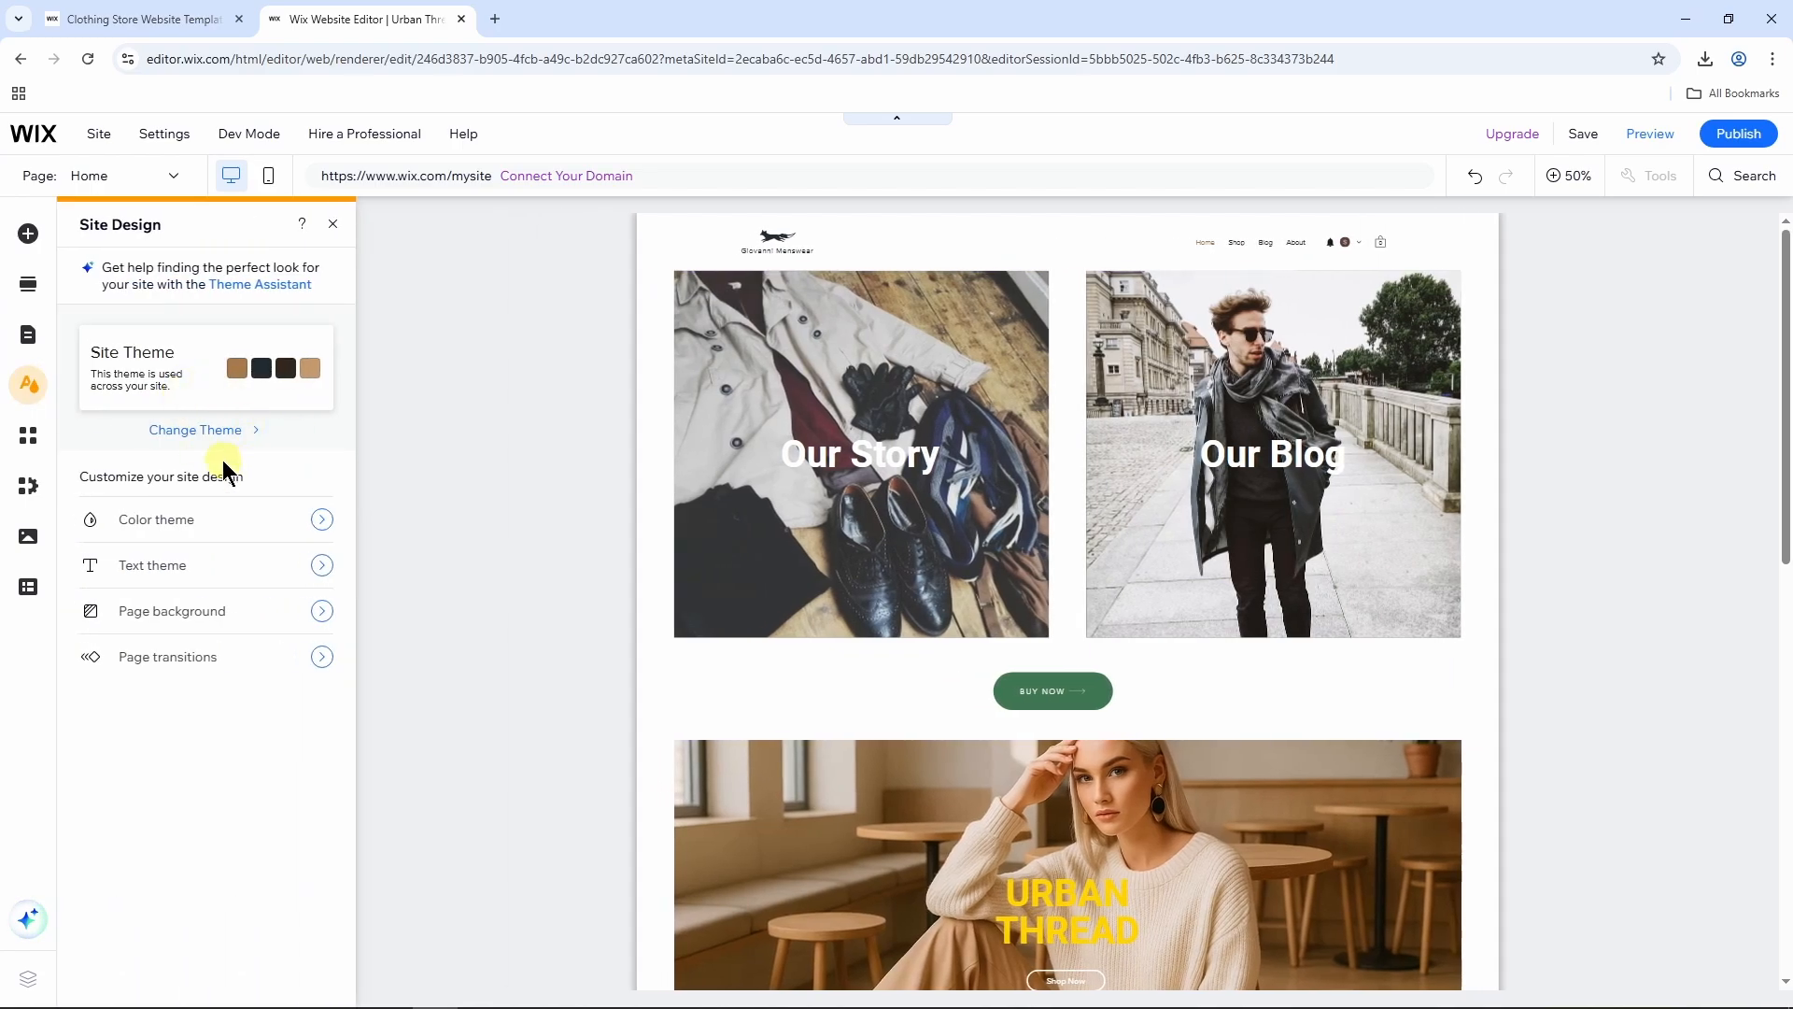
left_click(222, 435)
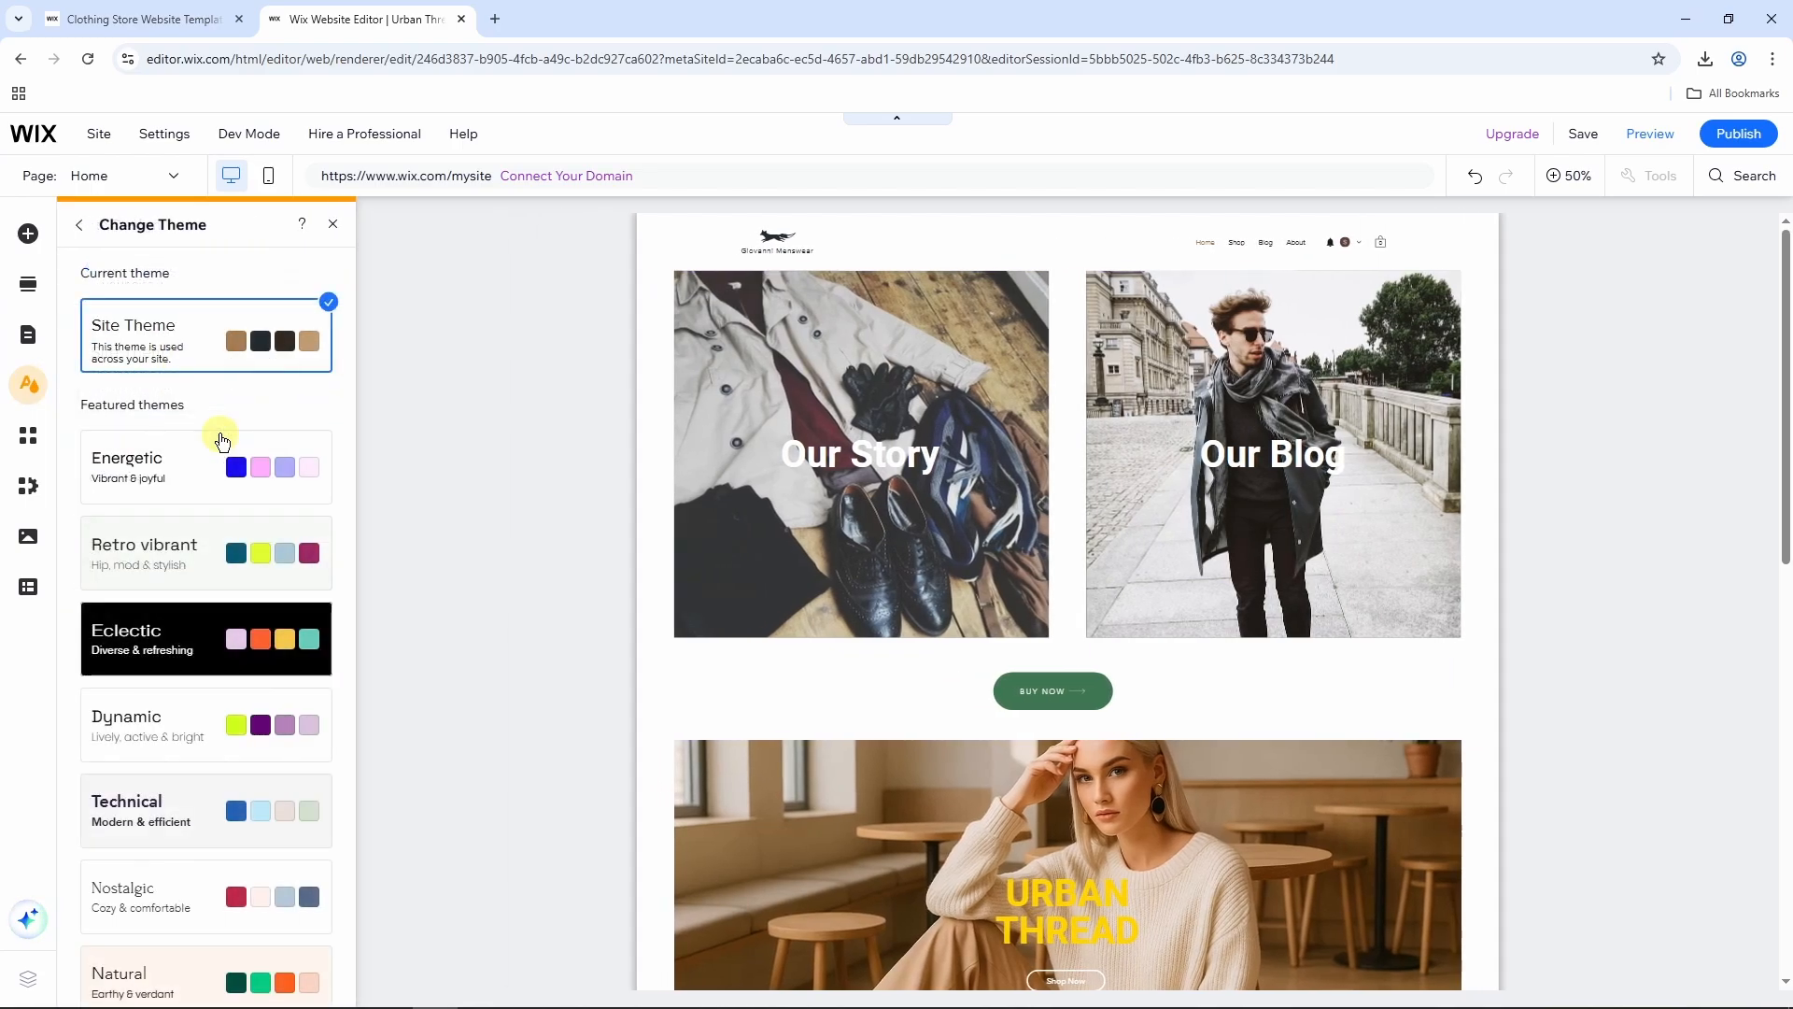
scroll(222, 440, "down", 4)
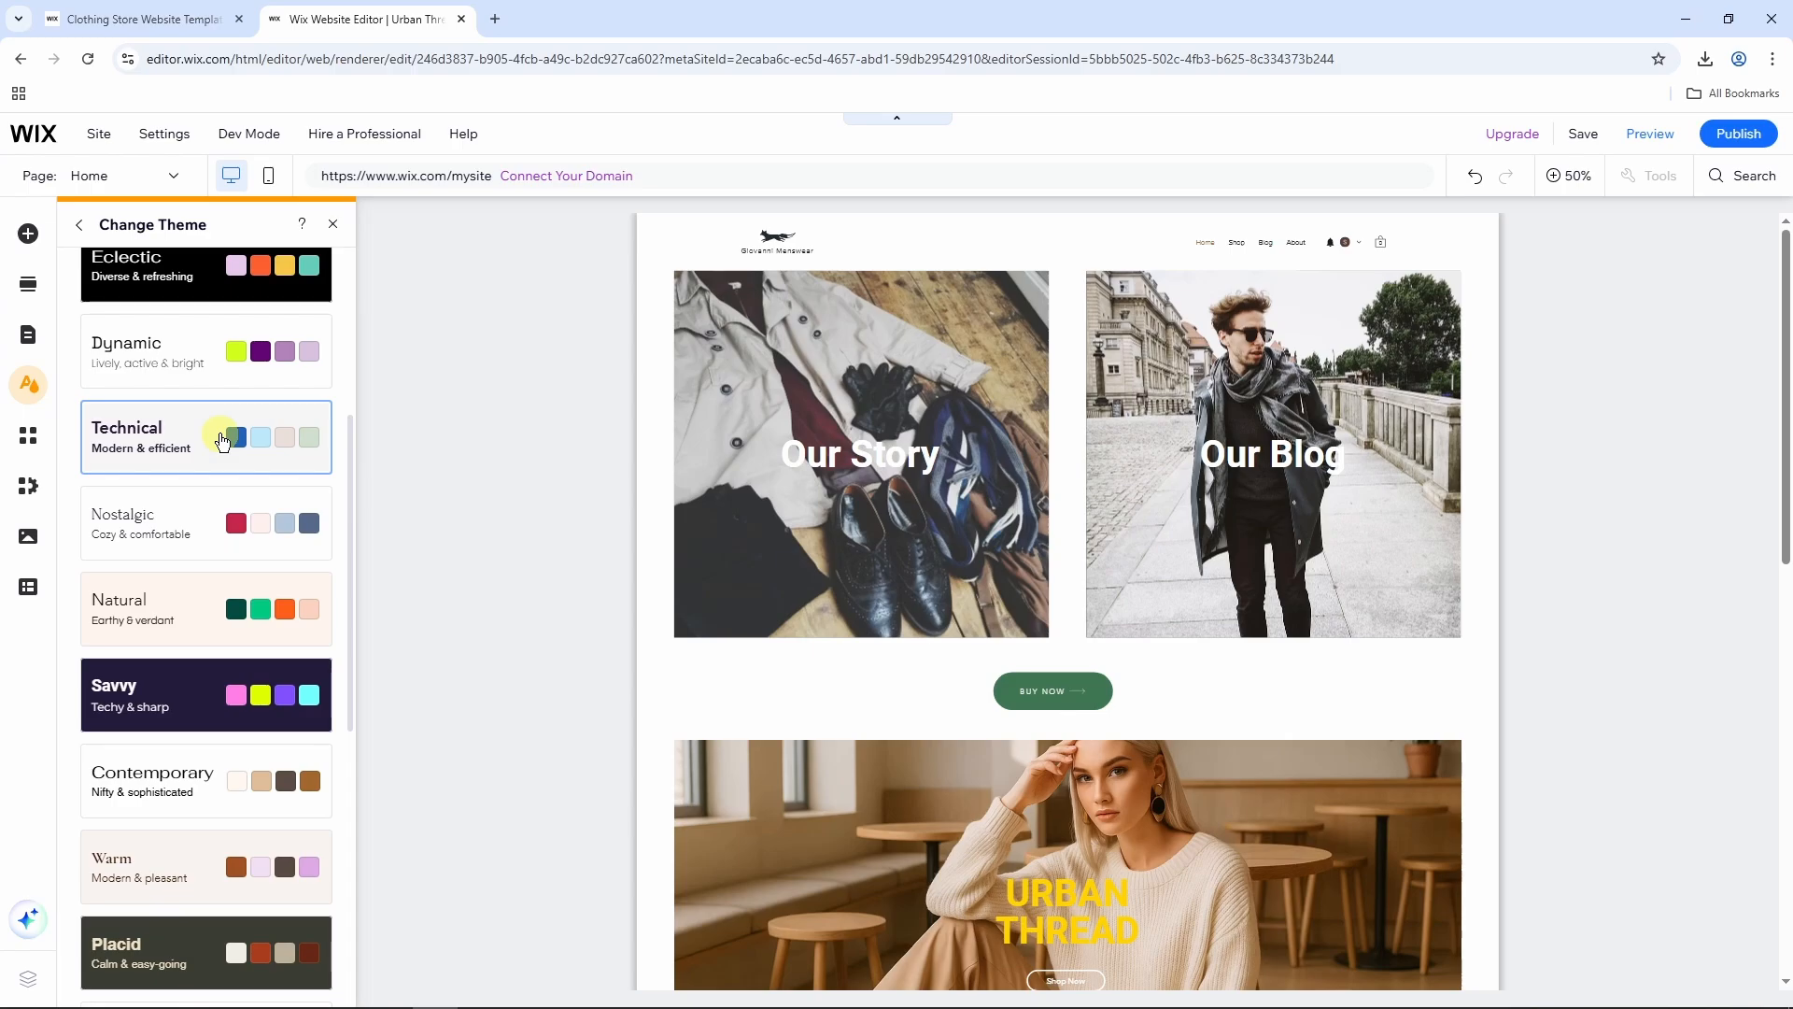
scroll(222, 458, "down", 1)
left_click(201, 492)
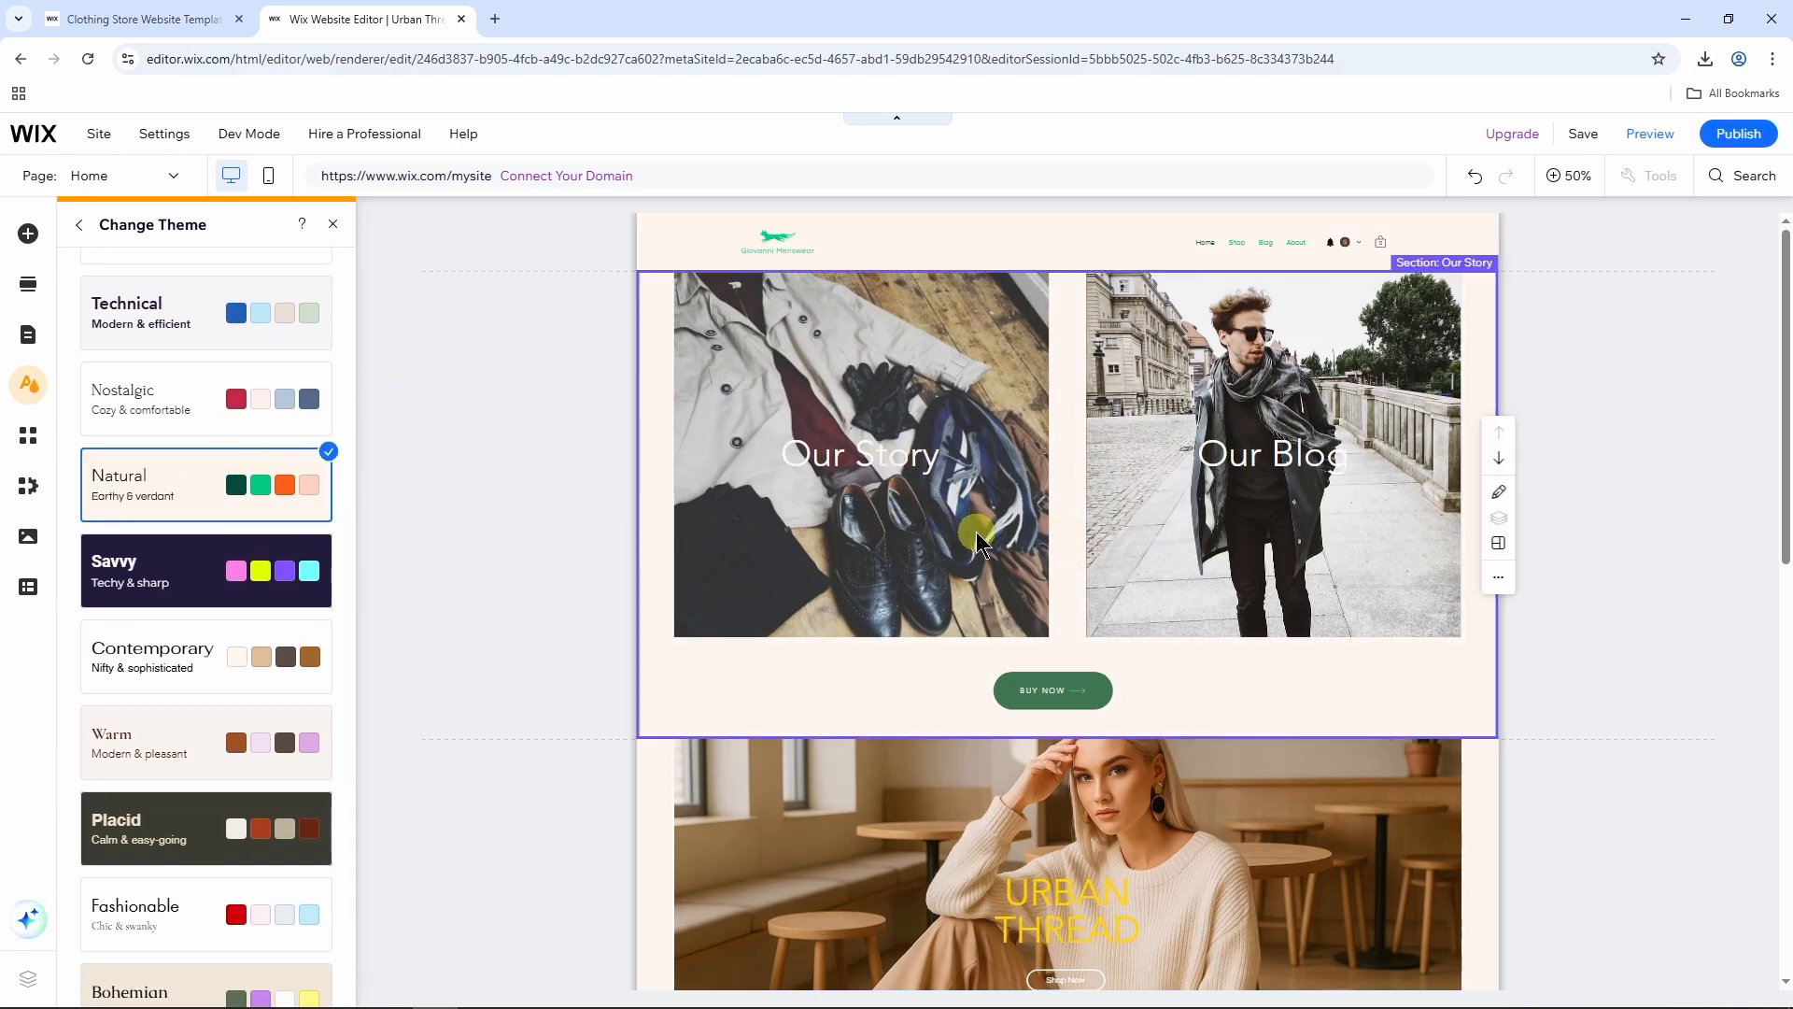
left_click(78, 224)
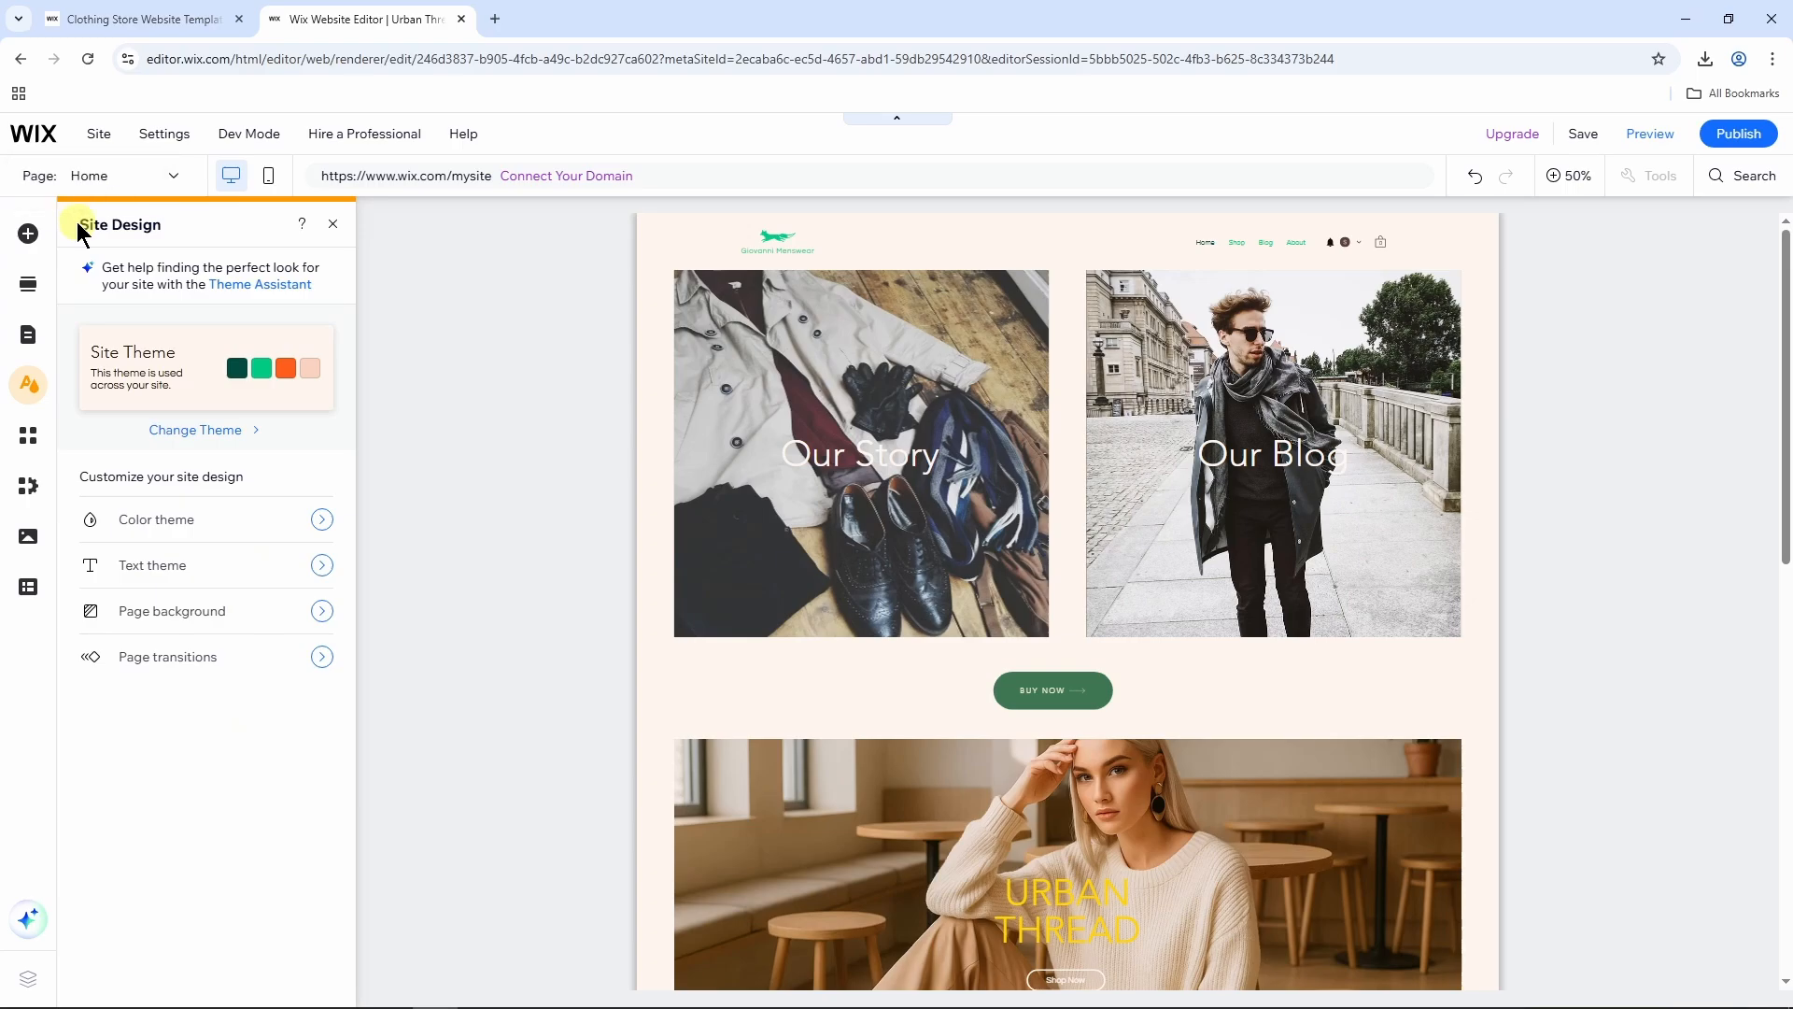
Step: Set the heading font of the site's text theme to Alfabet
left_click(253, 571)
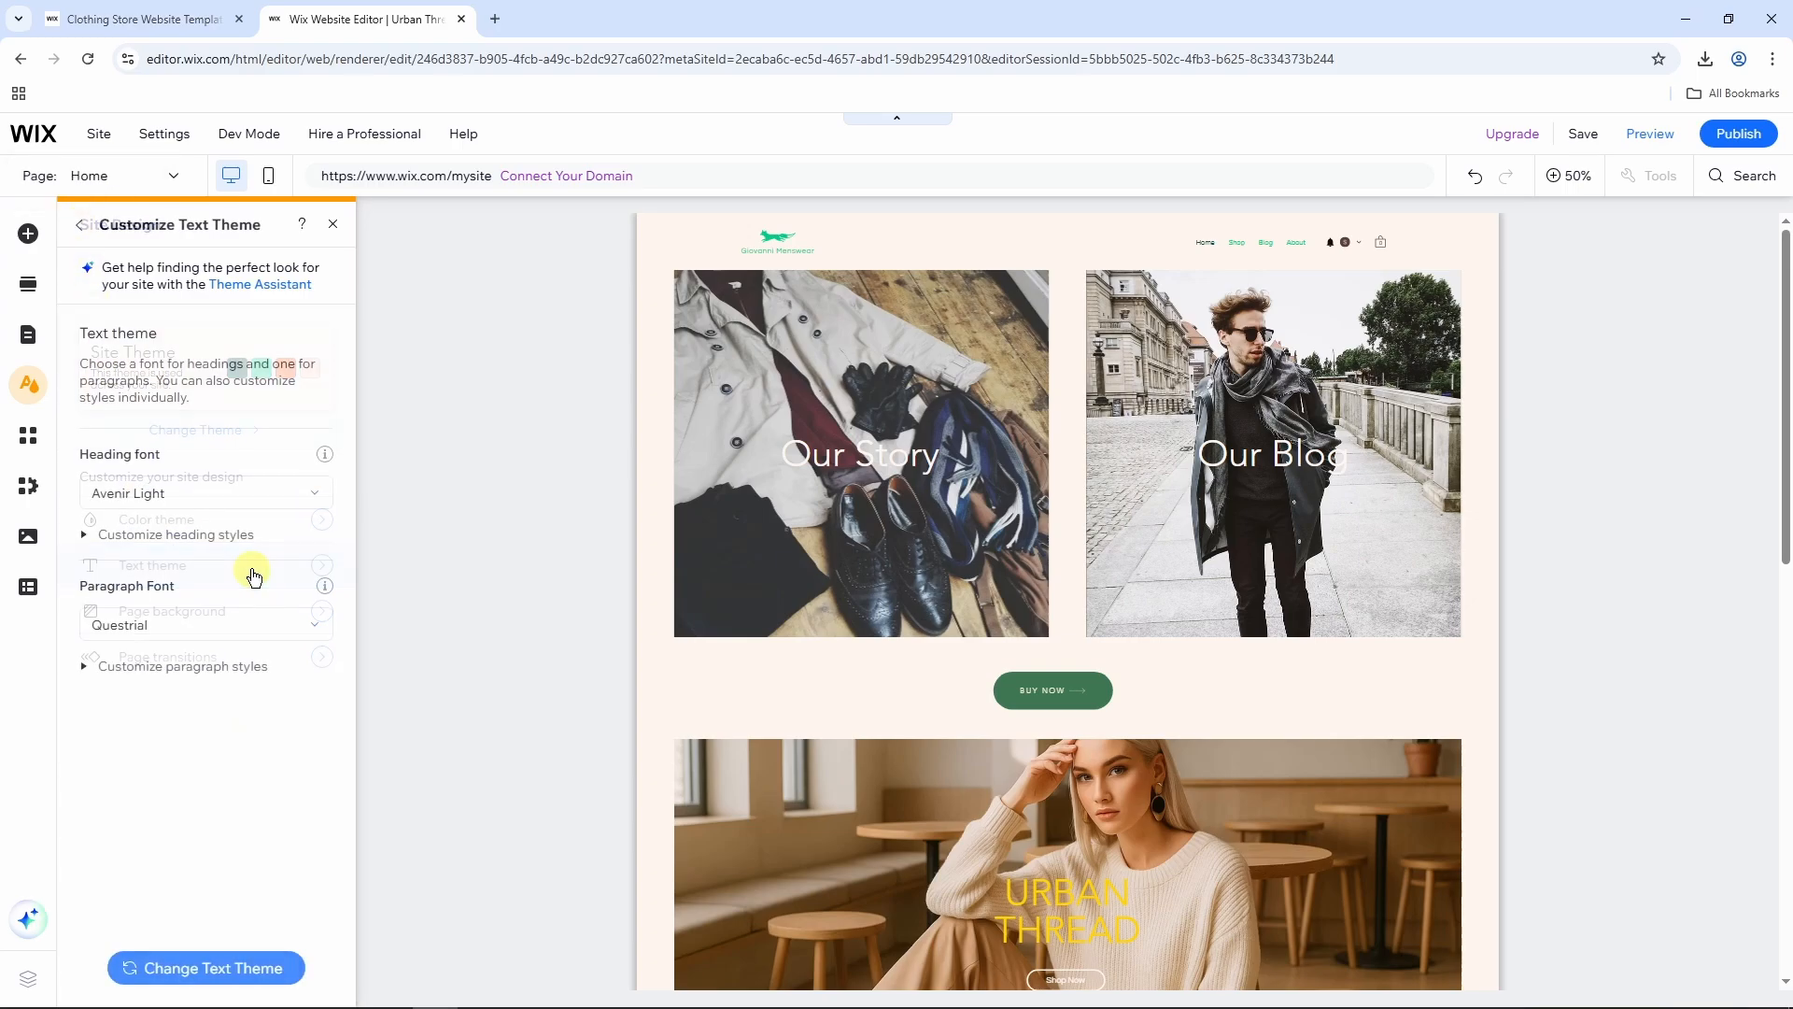
left_click(277, 495)
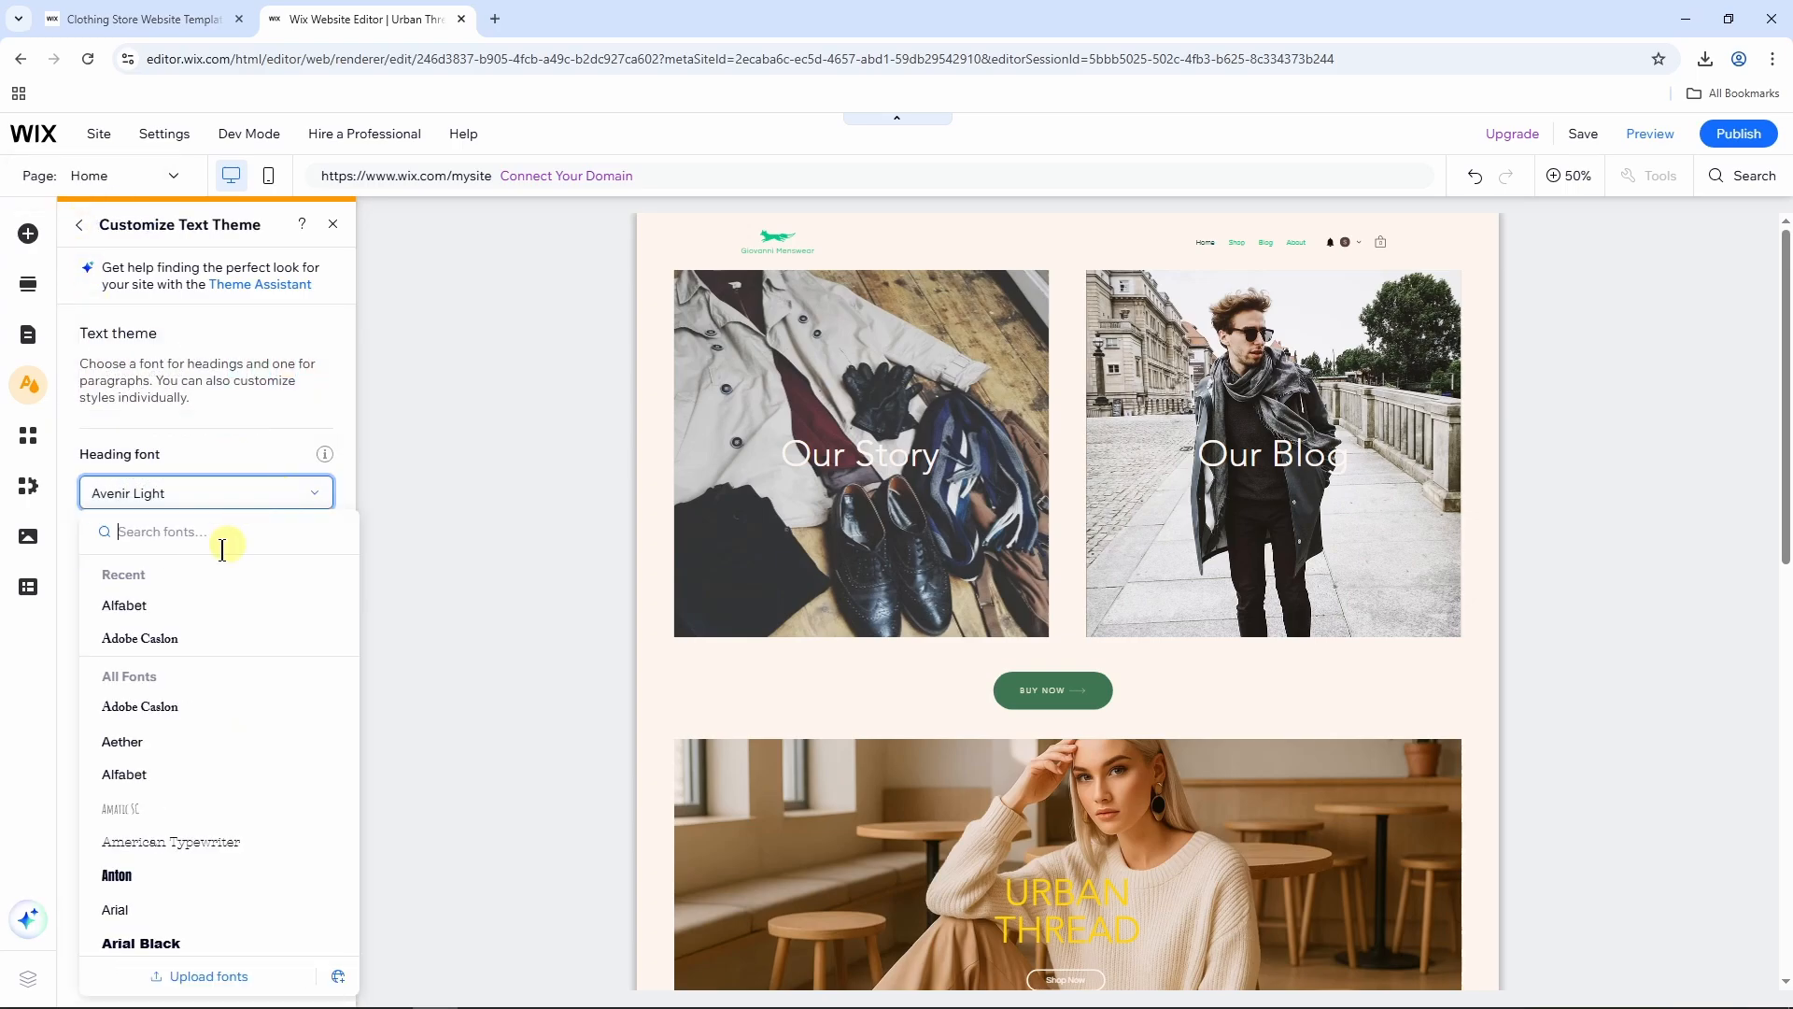
left_click(183, 615)
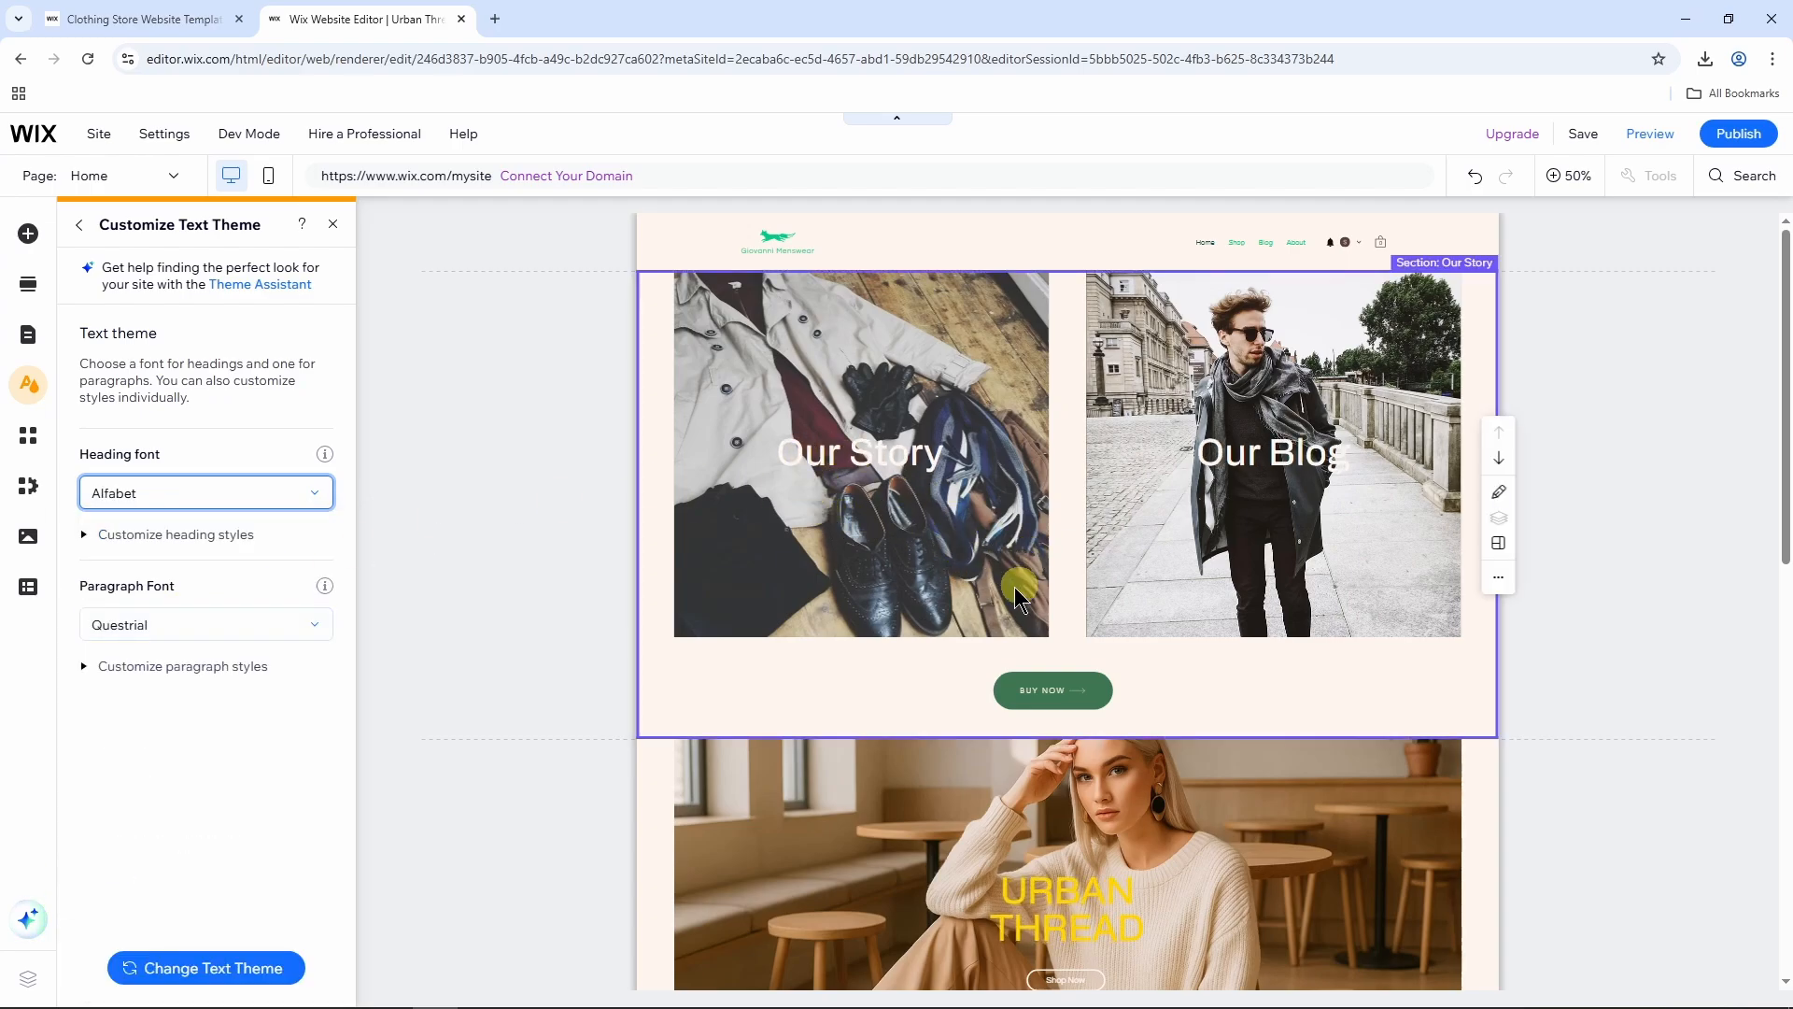
left_click(78, 224)
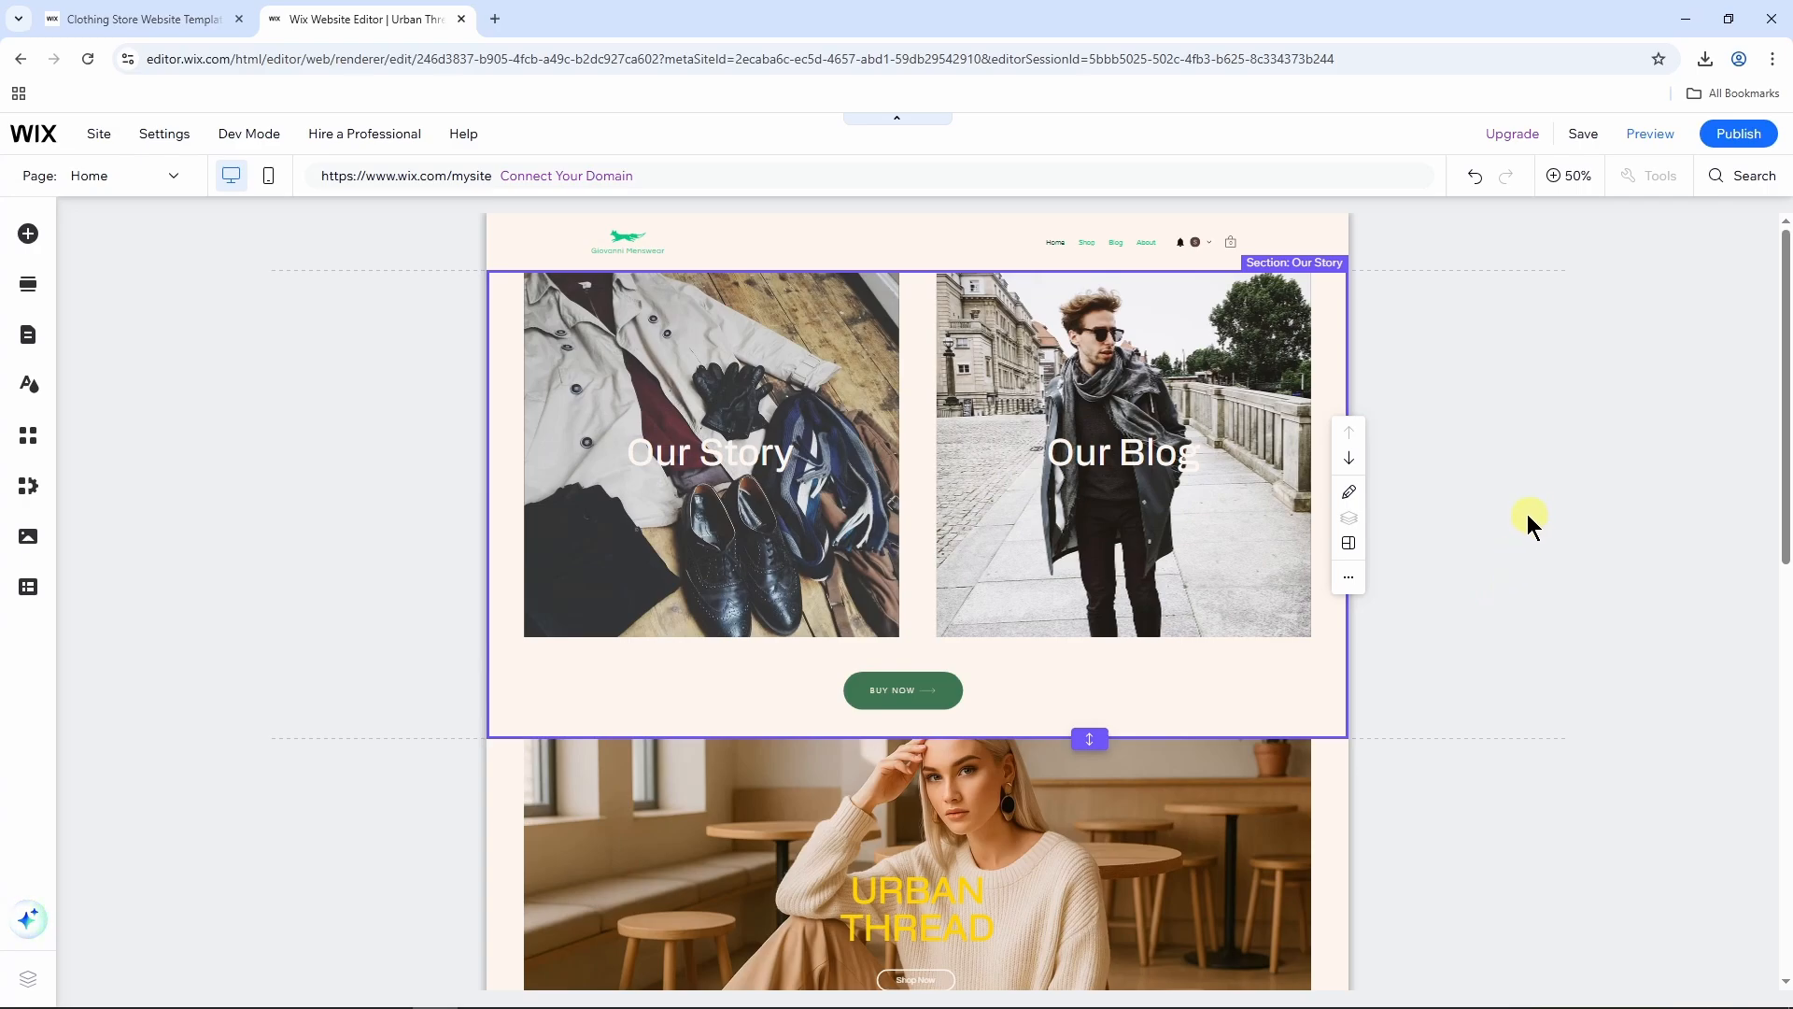
Step: Switch to the mobile layout of the Home page and extend the Our Story section's height below the BUY NOW button
left_click(269, 177)
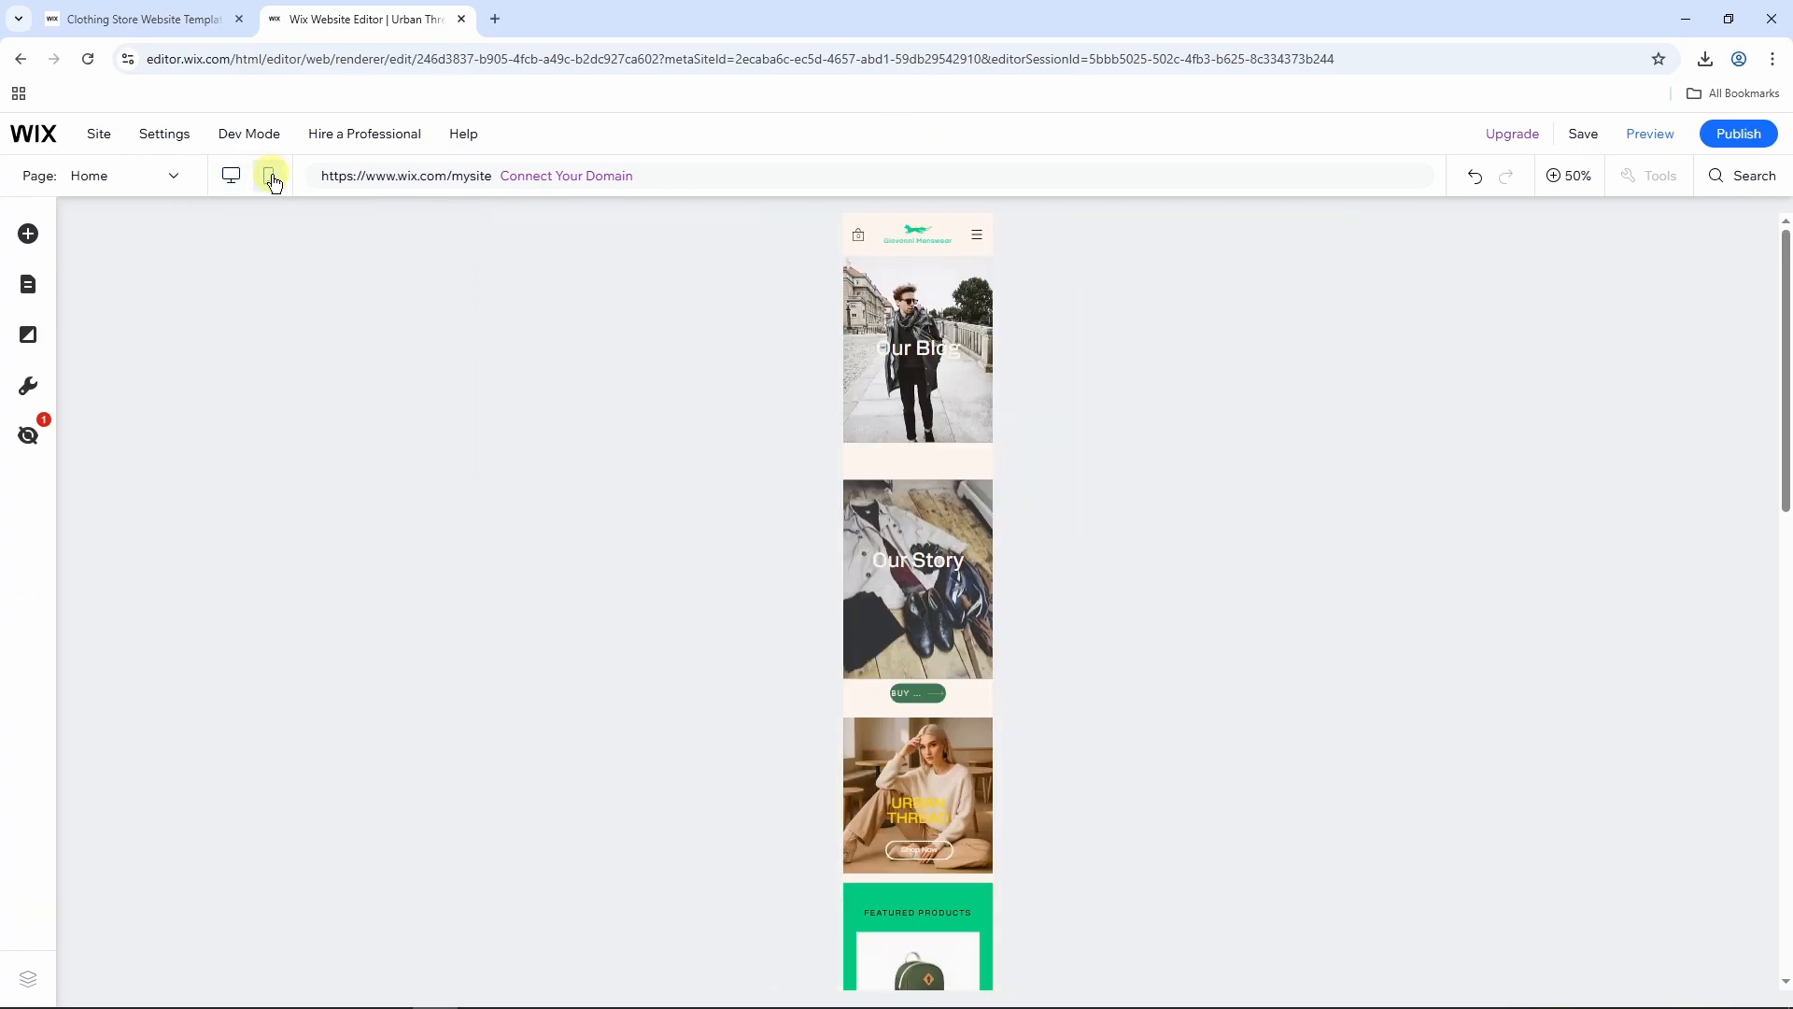
left_click(927, 539)
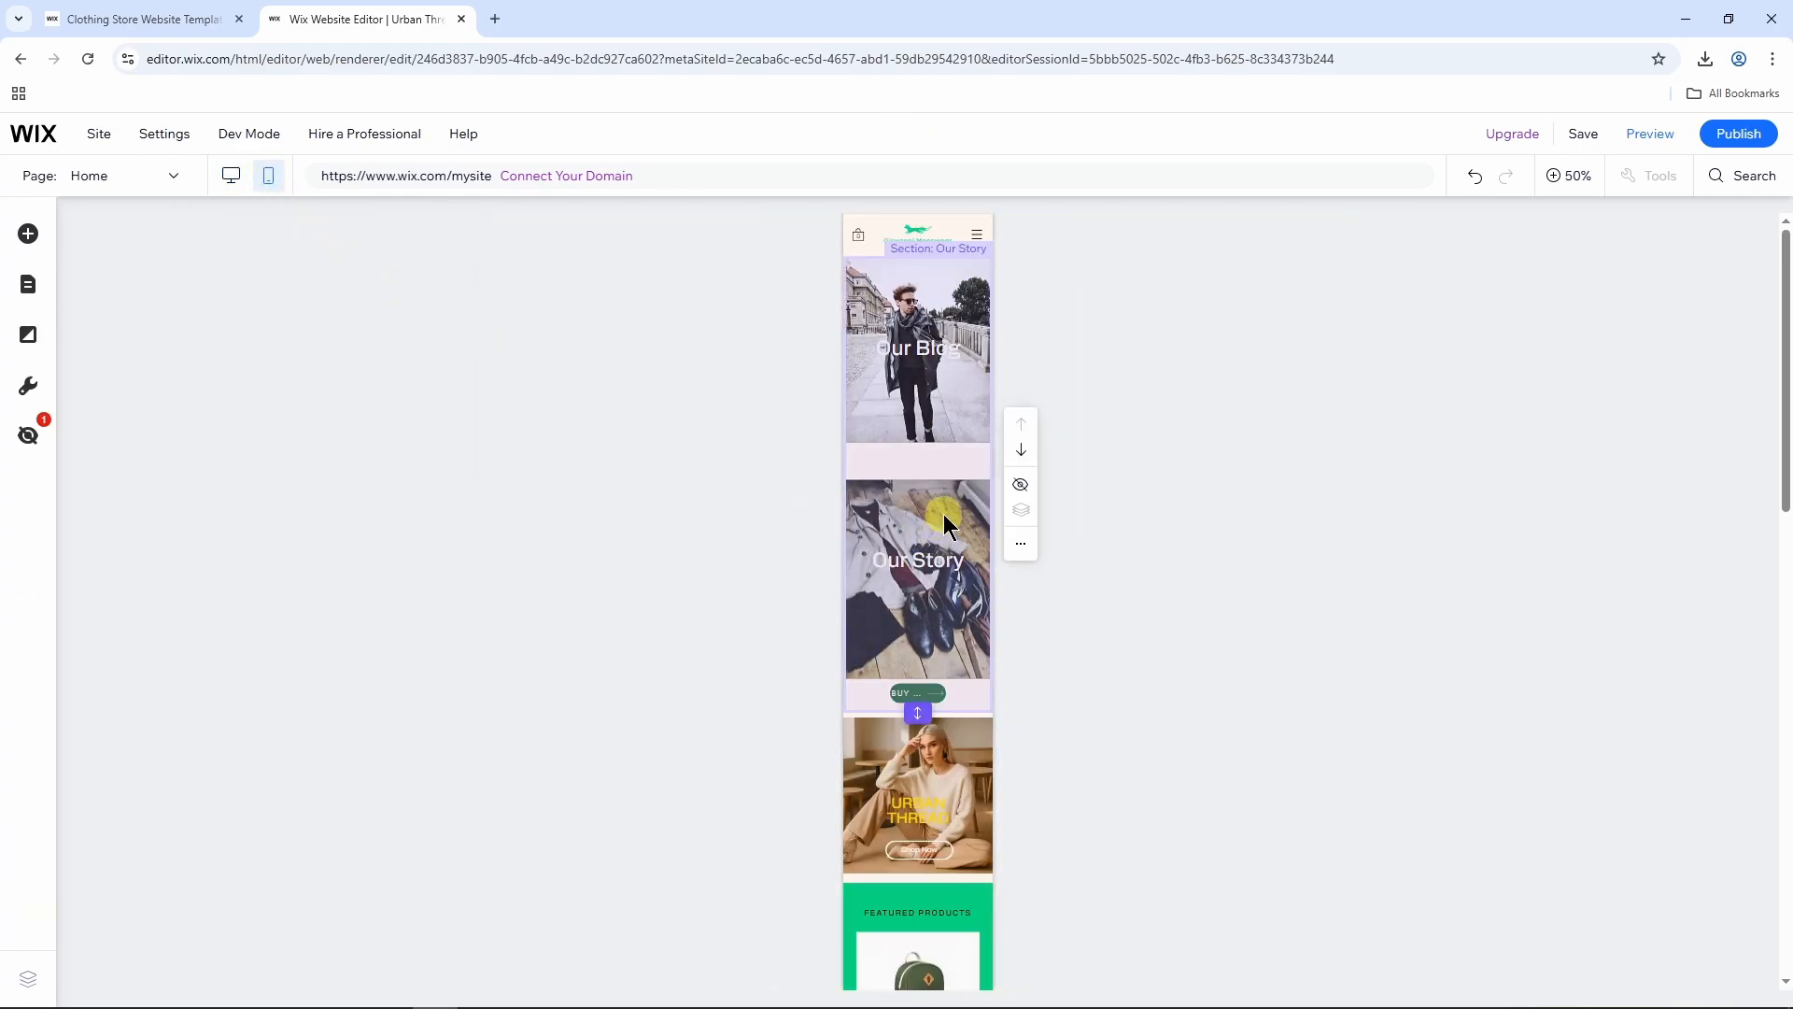
left_click(1559, 179)
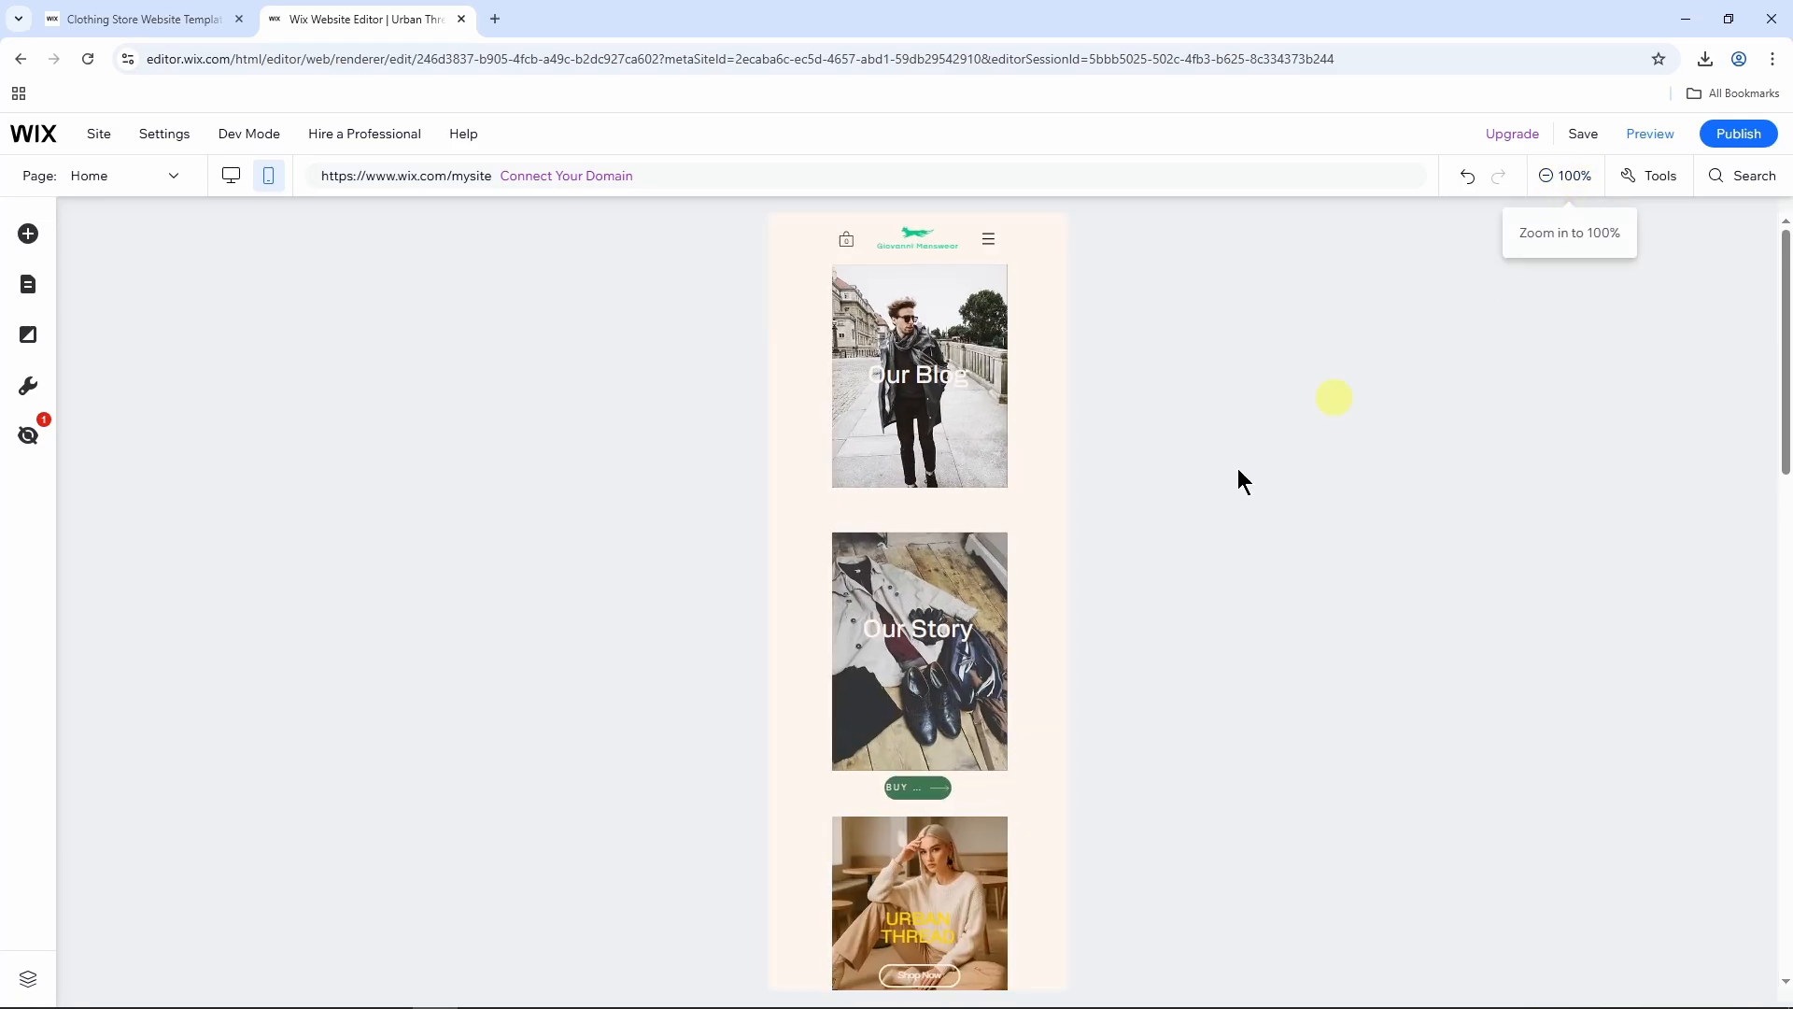
scroll(861, 685, "down", 5)
scroll(911, 644, "down", 2)
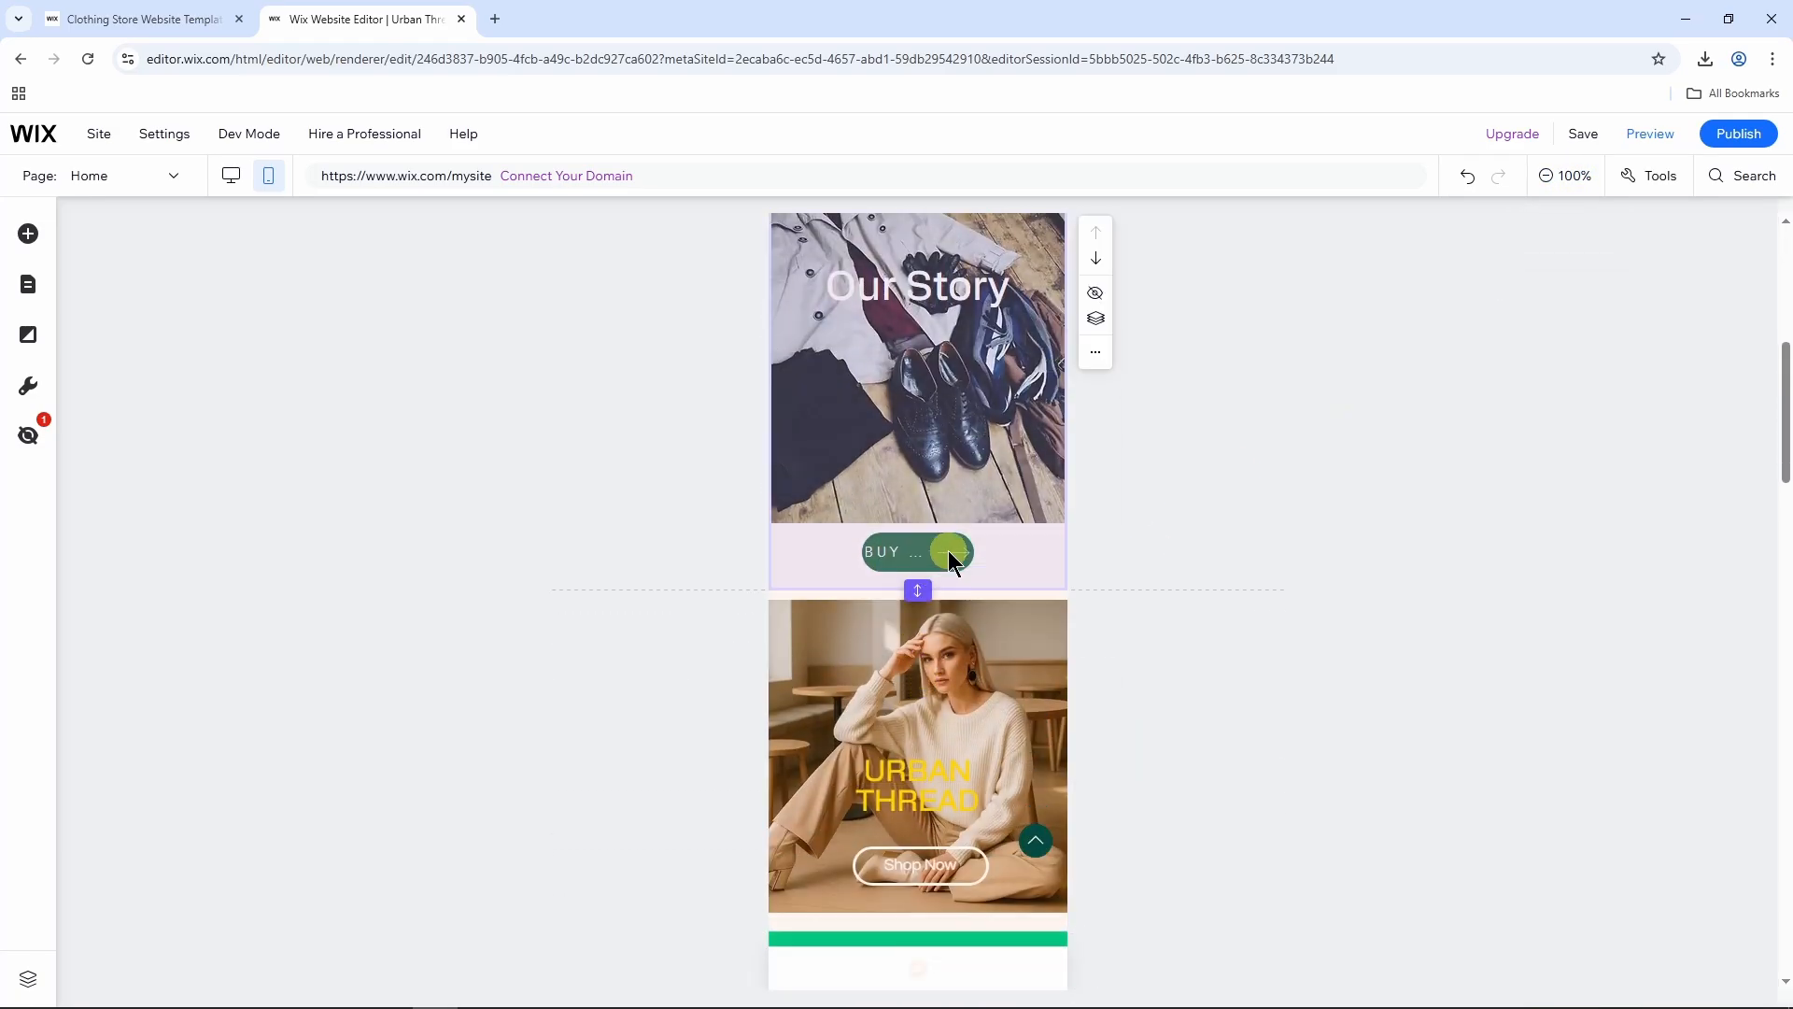
left_click(954, 624)
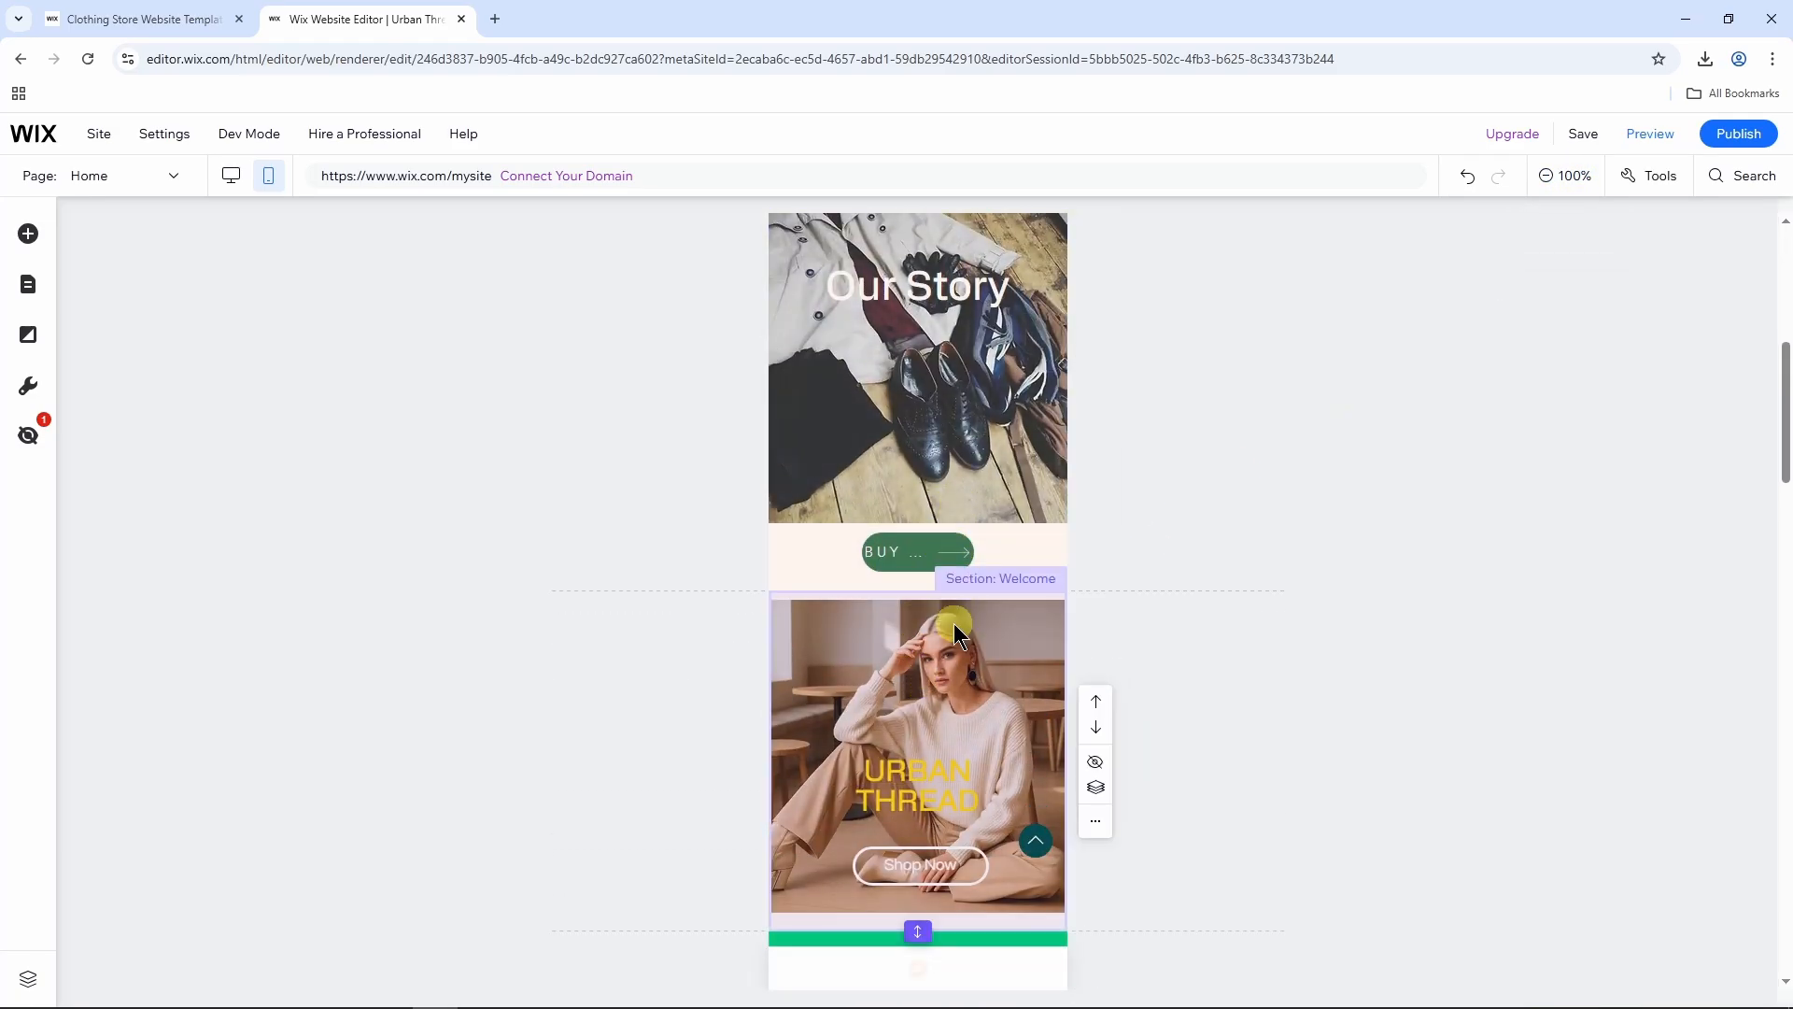
left_click(895, 589)
left_click_drag(917, 591, 917, 643)
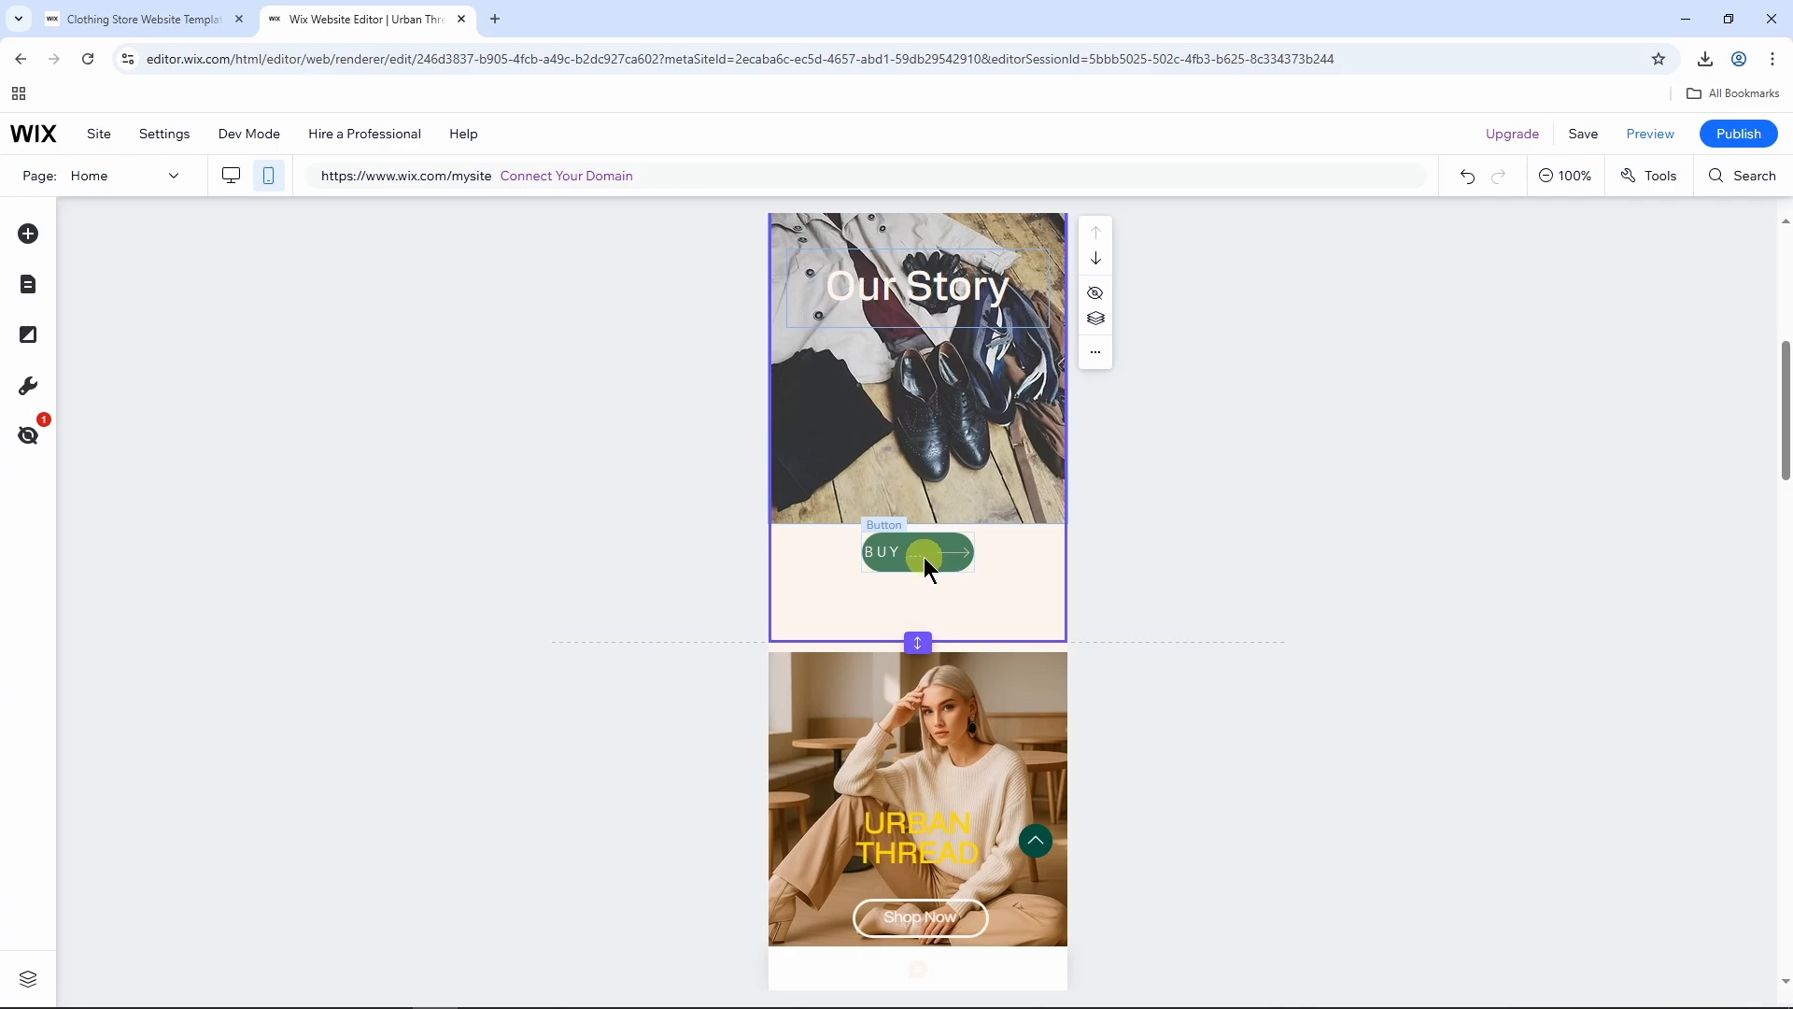
Step: Hide the BUY NOW button in the mobile layout and shorten the Our Story section to reduce the empty space
left_click(932, 557)
right_click(932, 557)
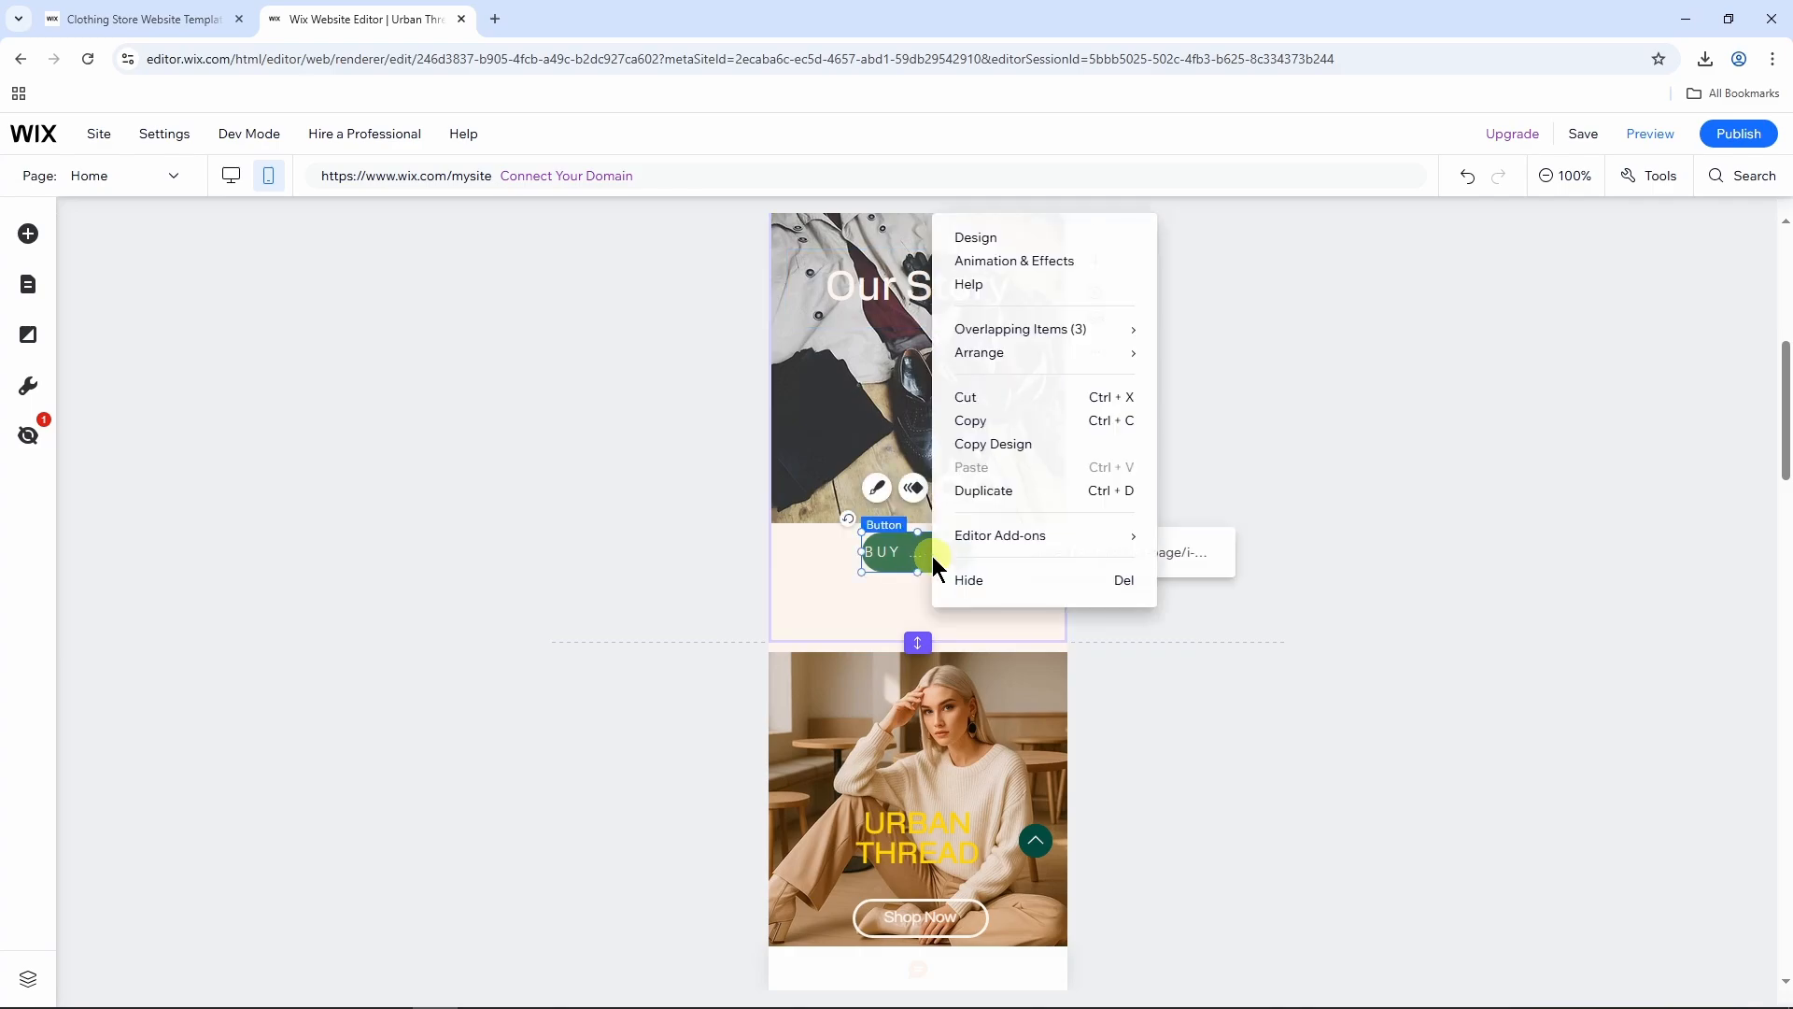
left_click(995, 579)
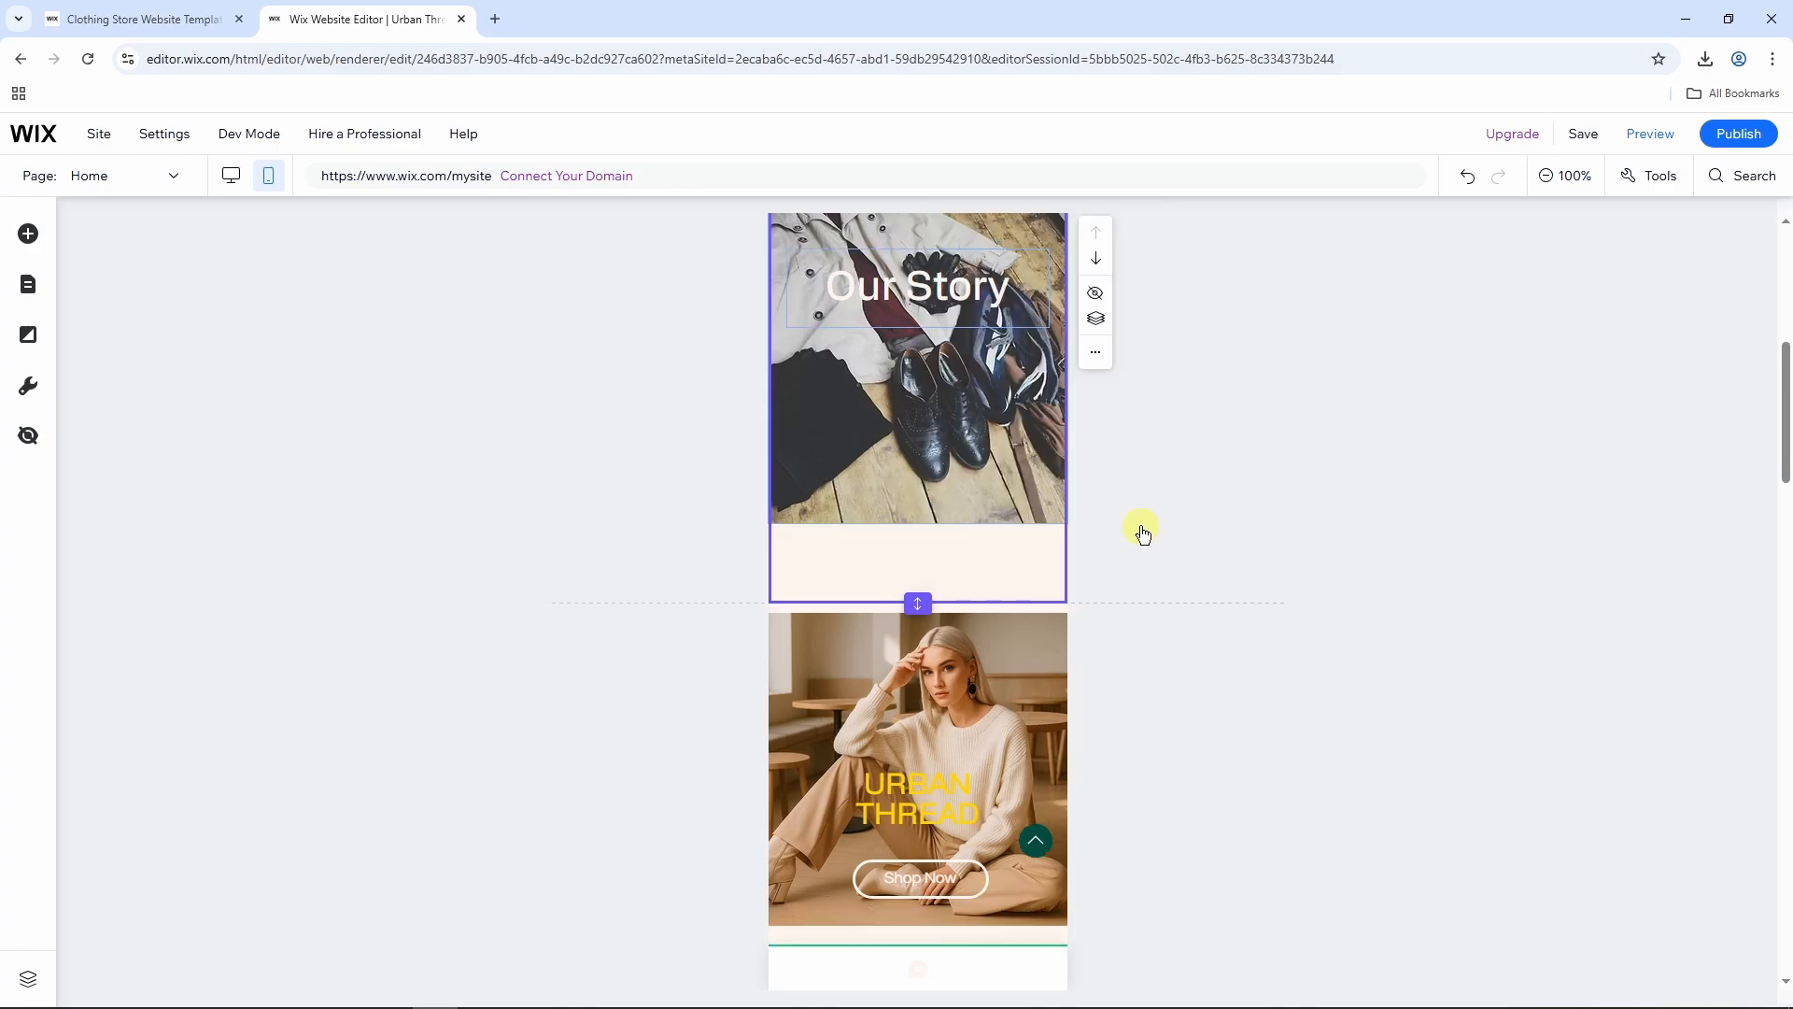
left_click_drag(917, 604, 921, 566)
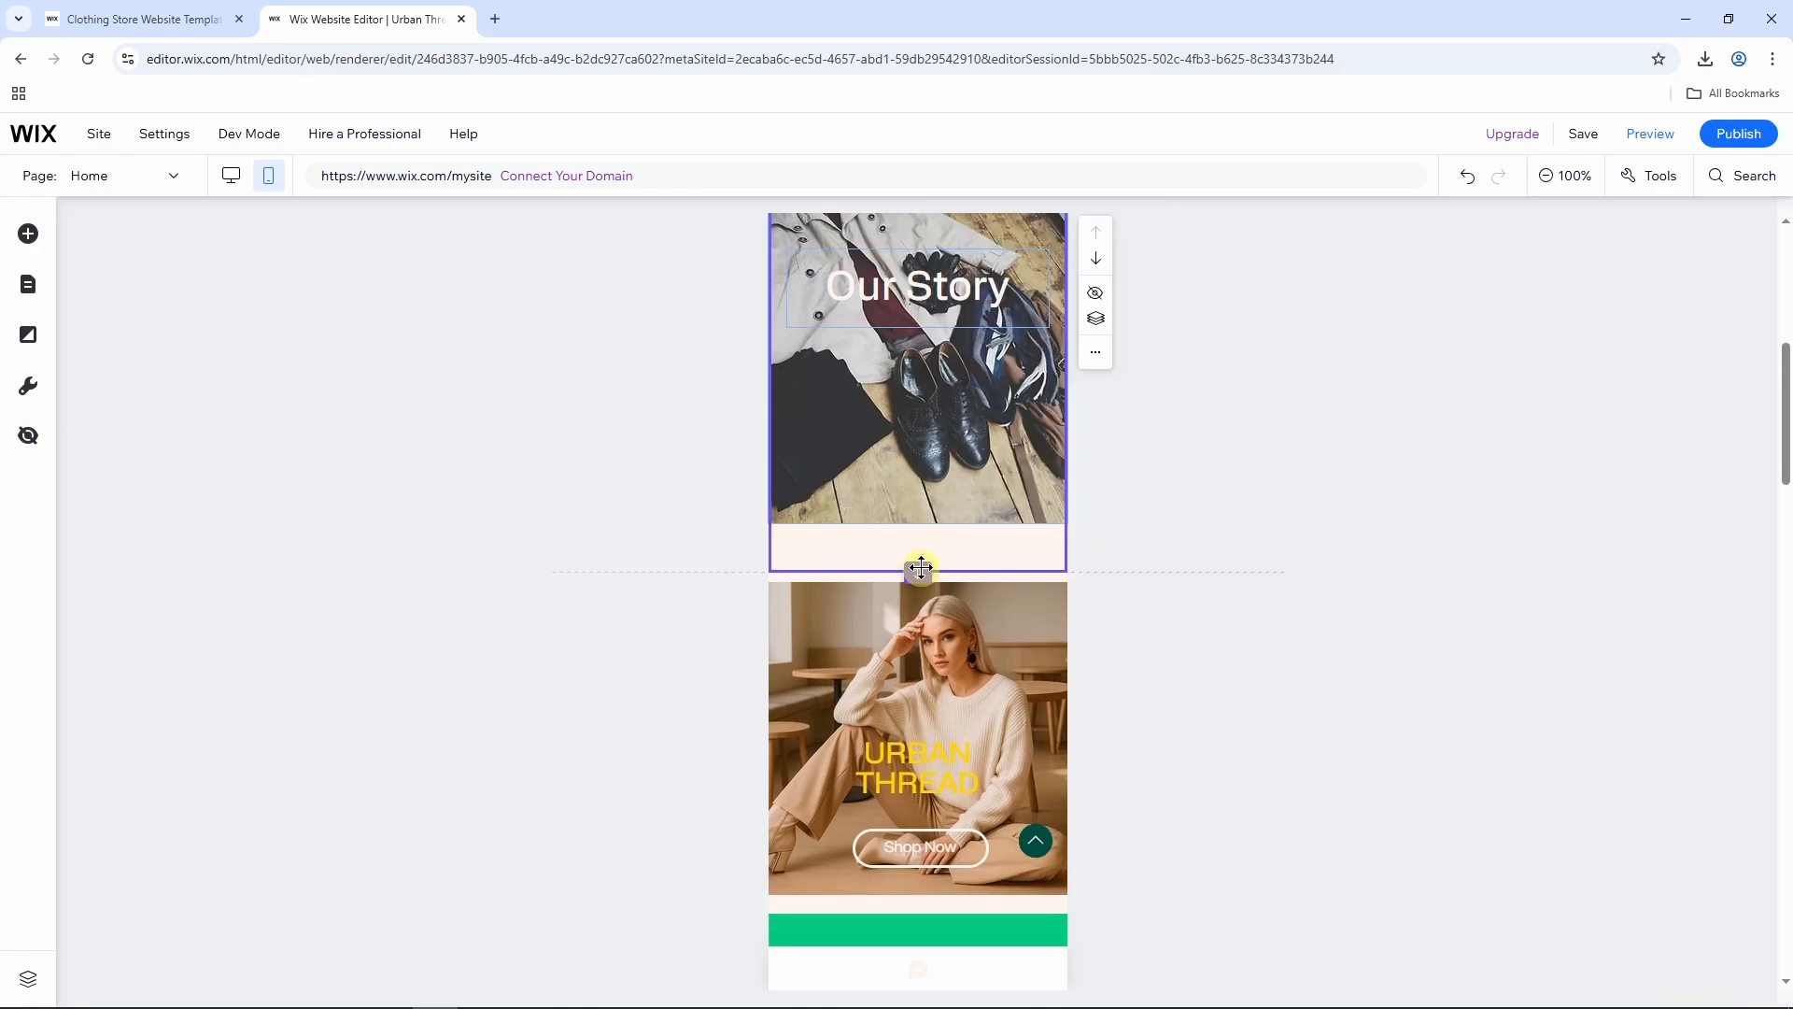
Step: Return to the desktop layout, preview the Home and About pages, and publish the site
left_click(231, 175)
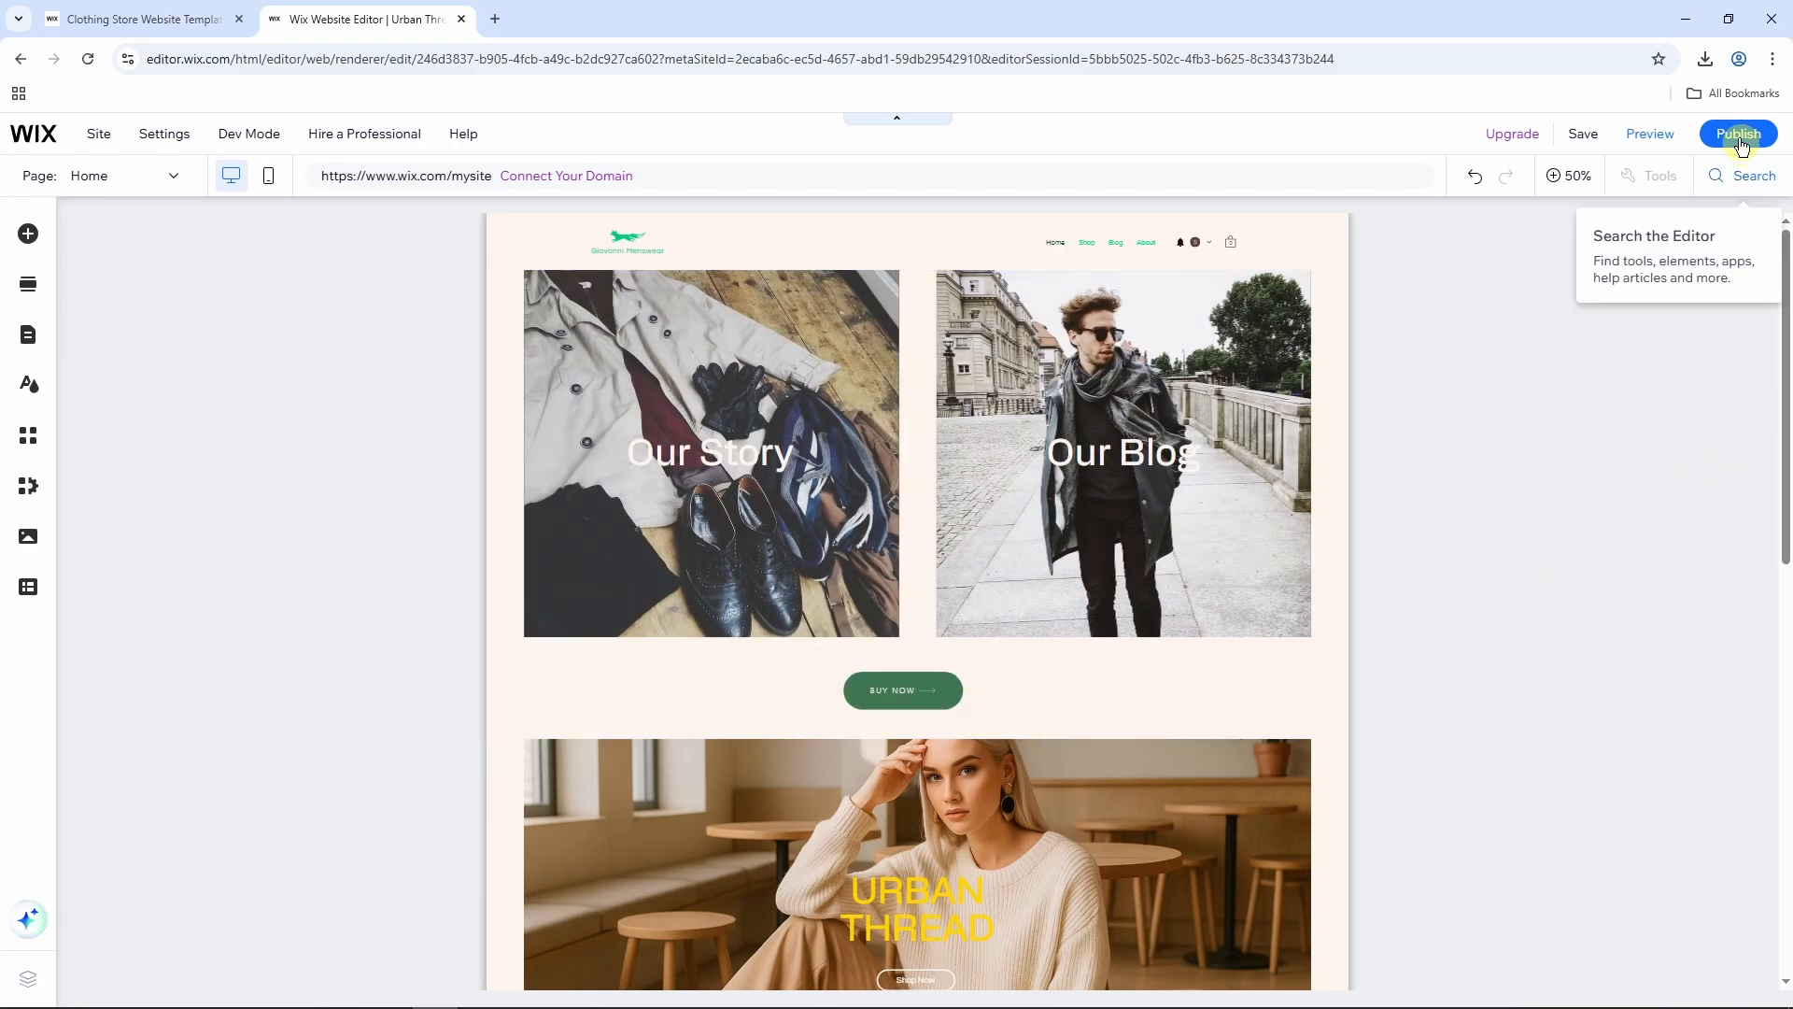
left_click(1672, 136)
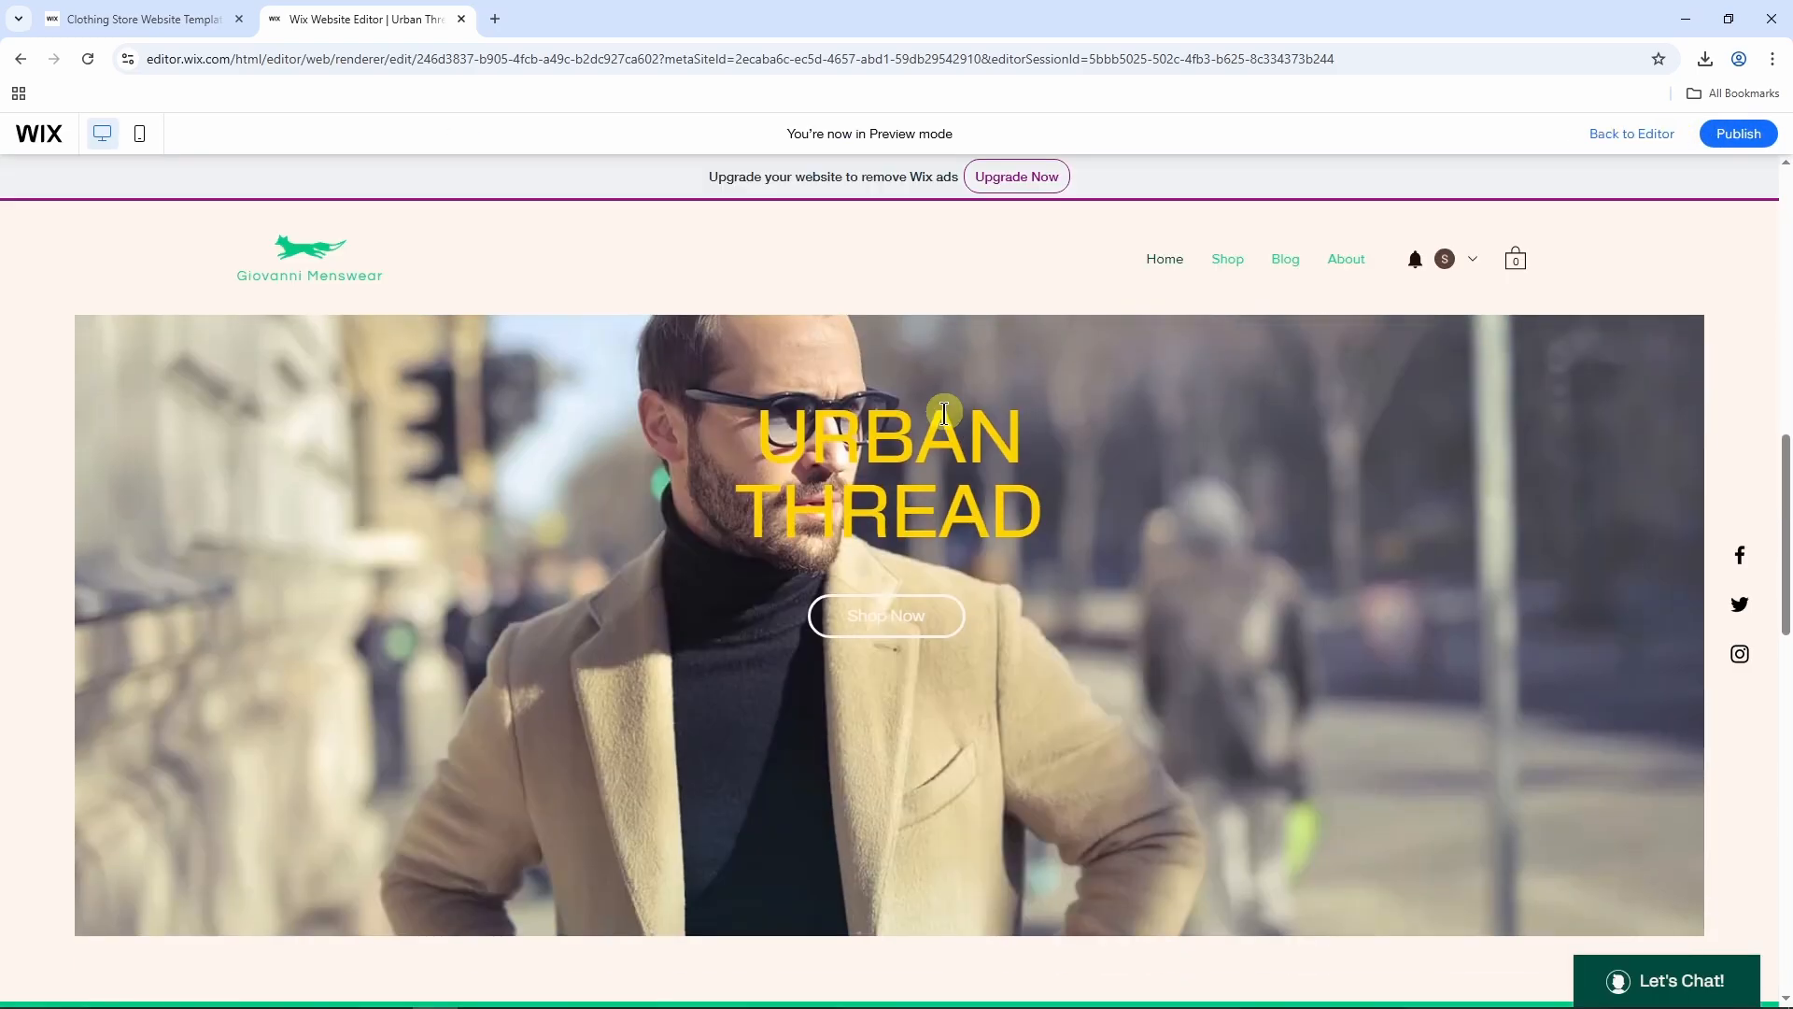
scroll(972, 458, "down", 3)
scroll(976, 477, "down", 15)
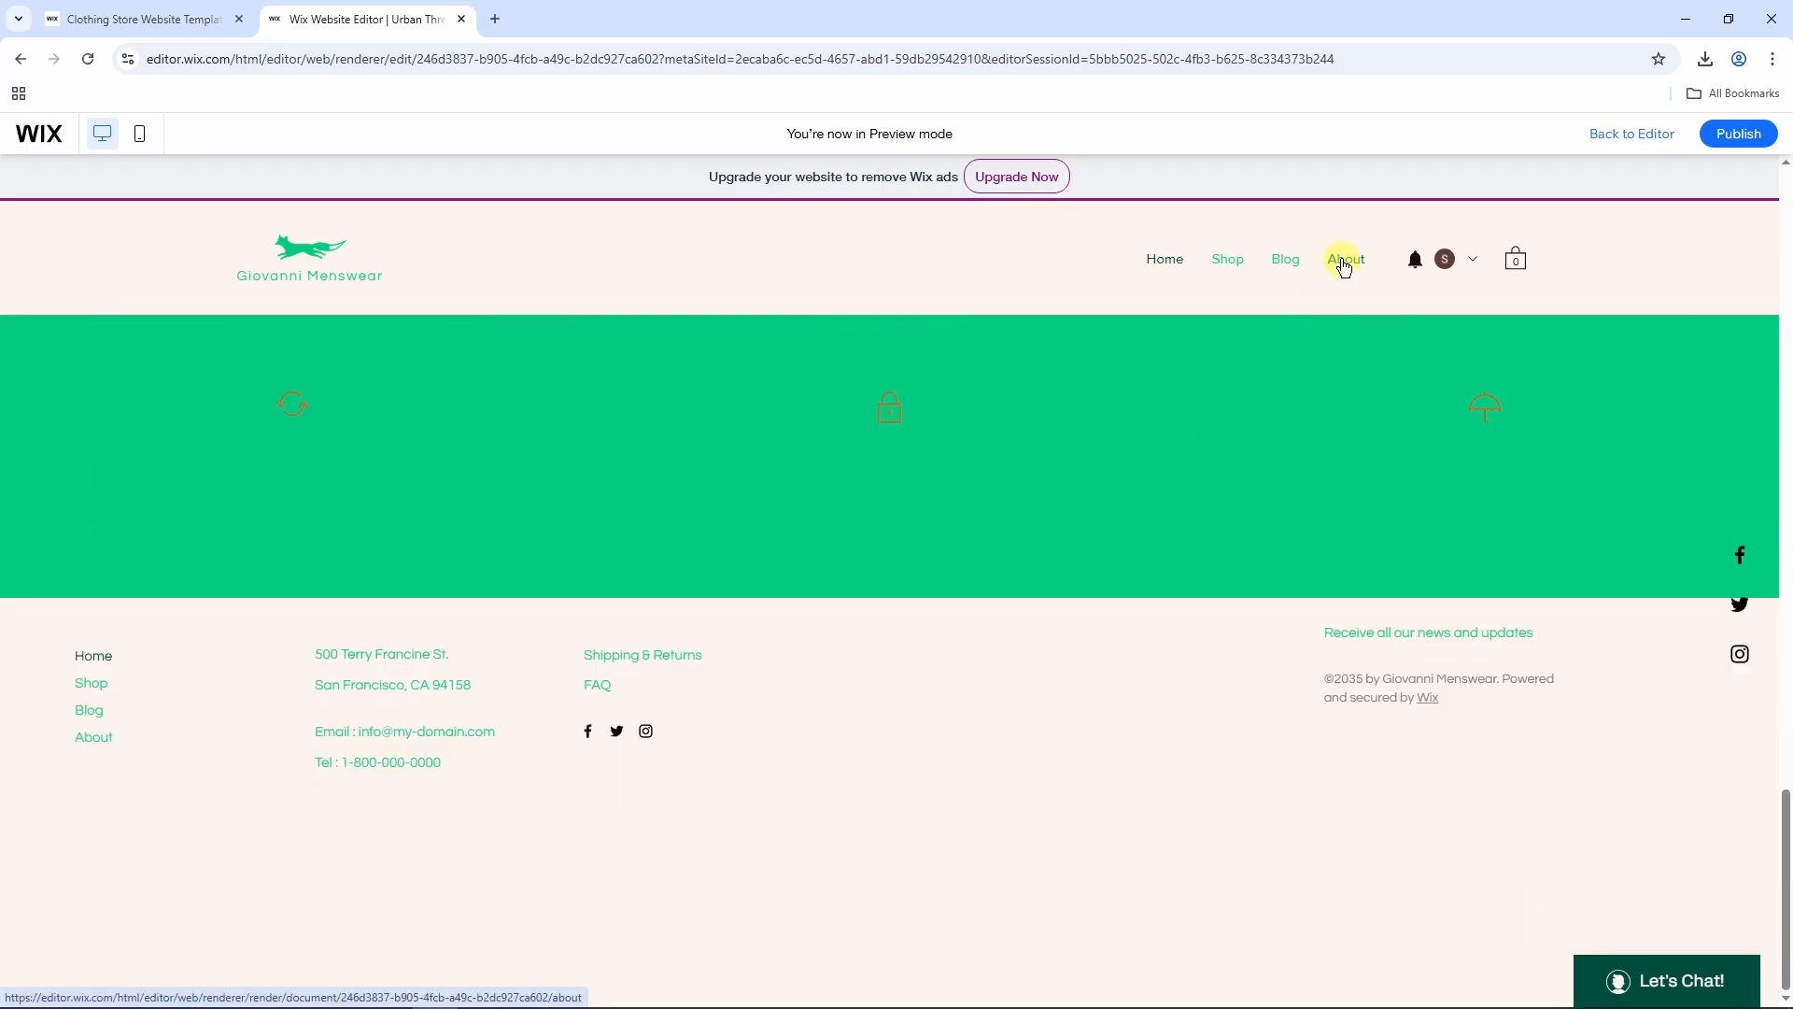
left_click(1343, 264)
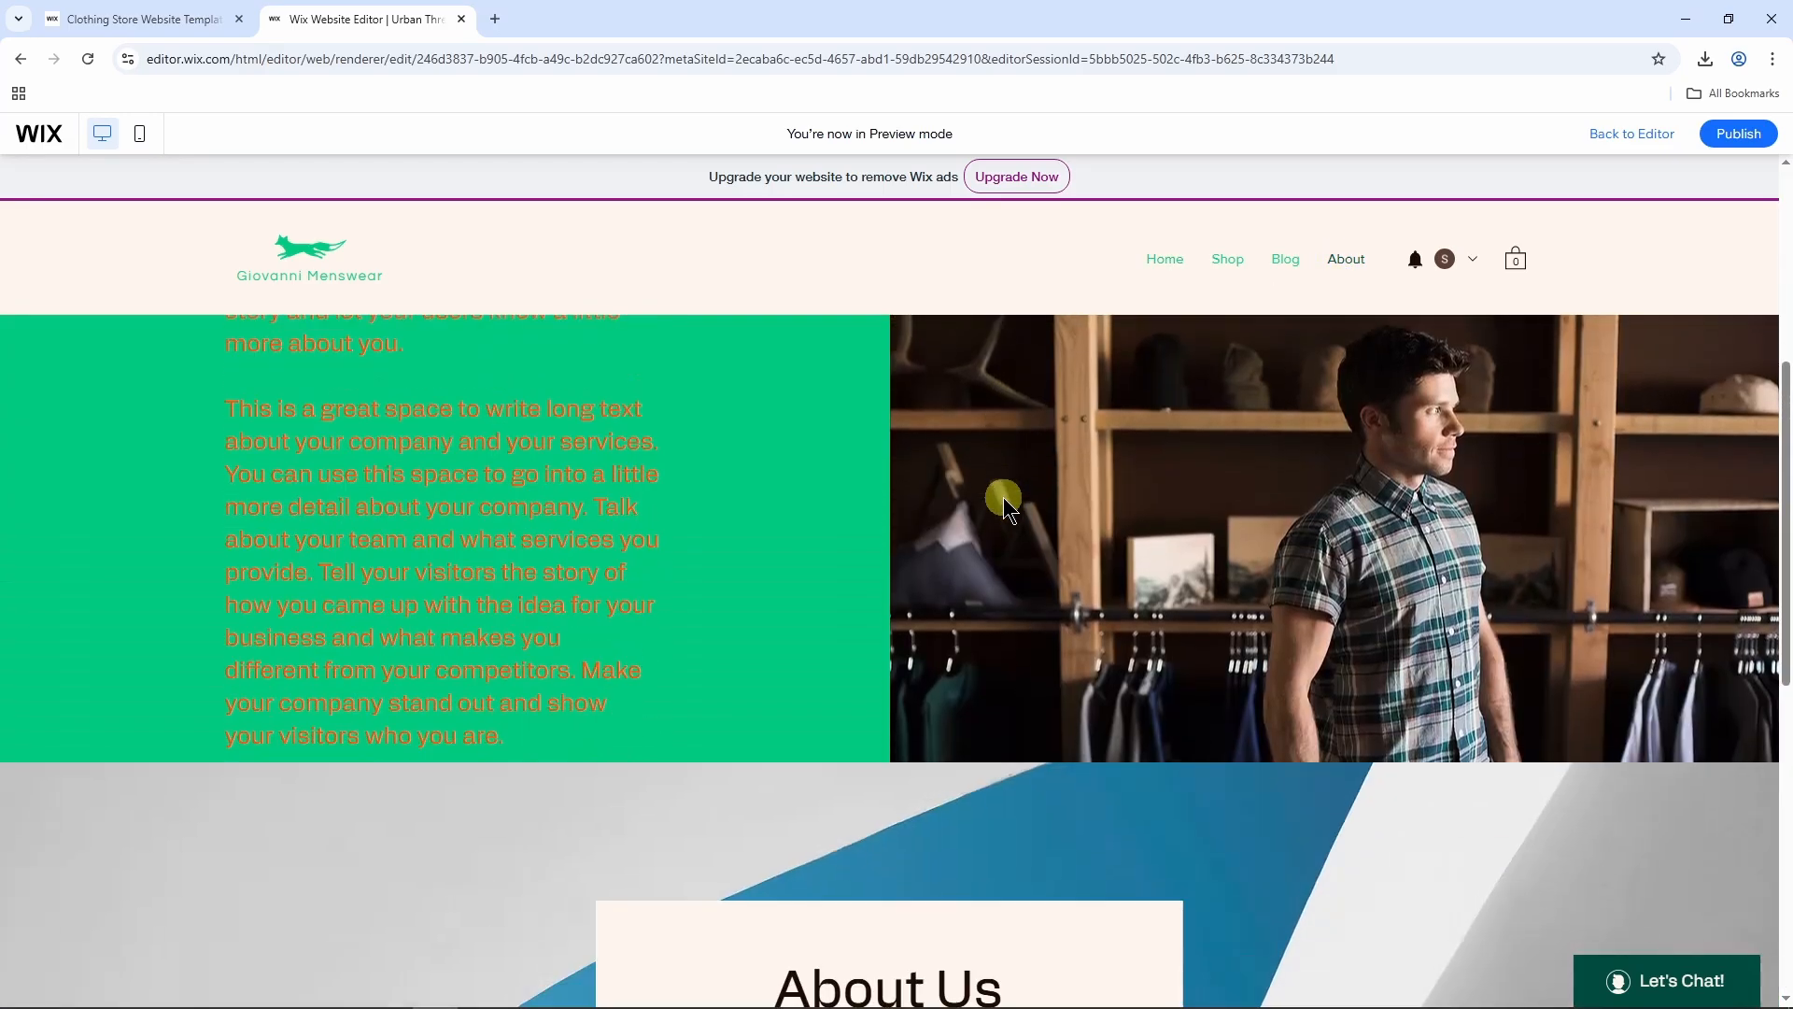
scroll(1287, 564, "up", 10)
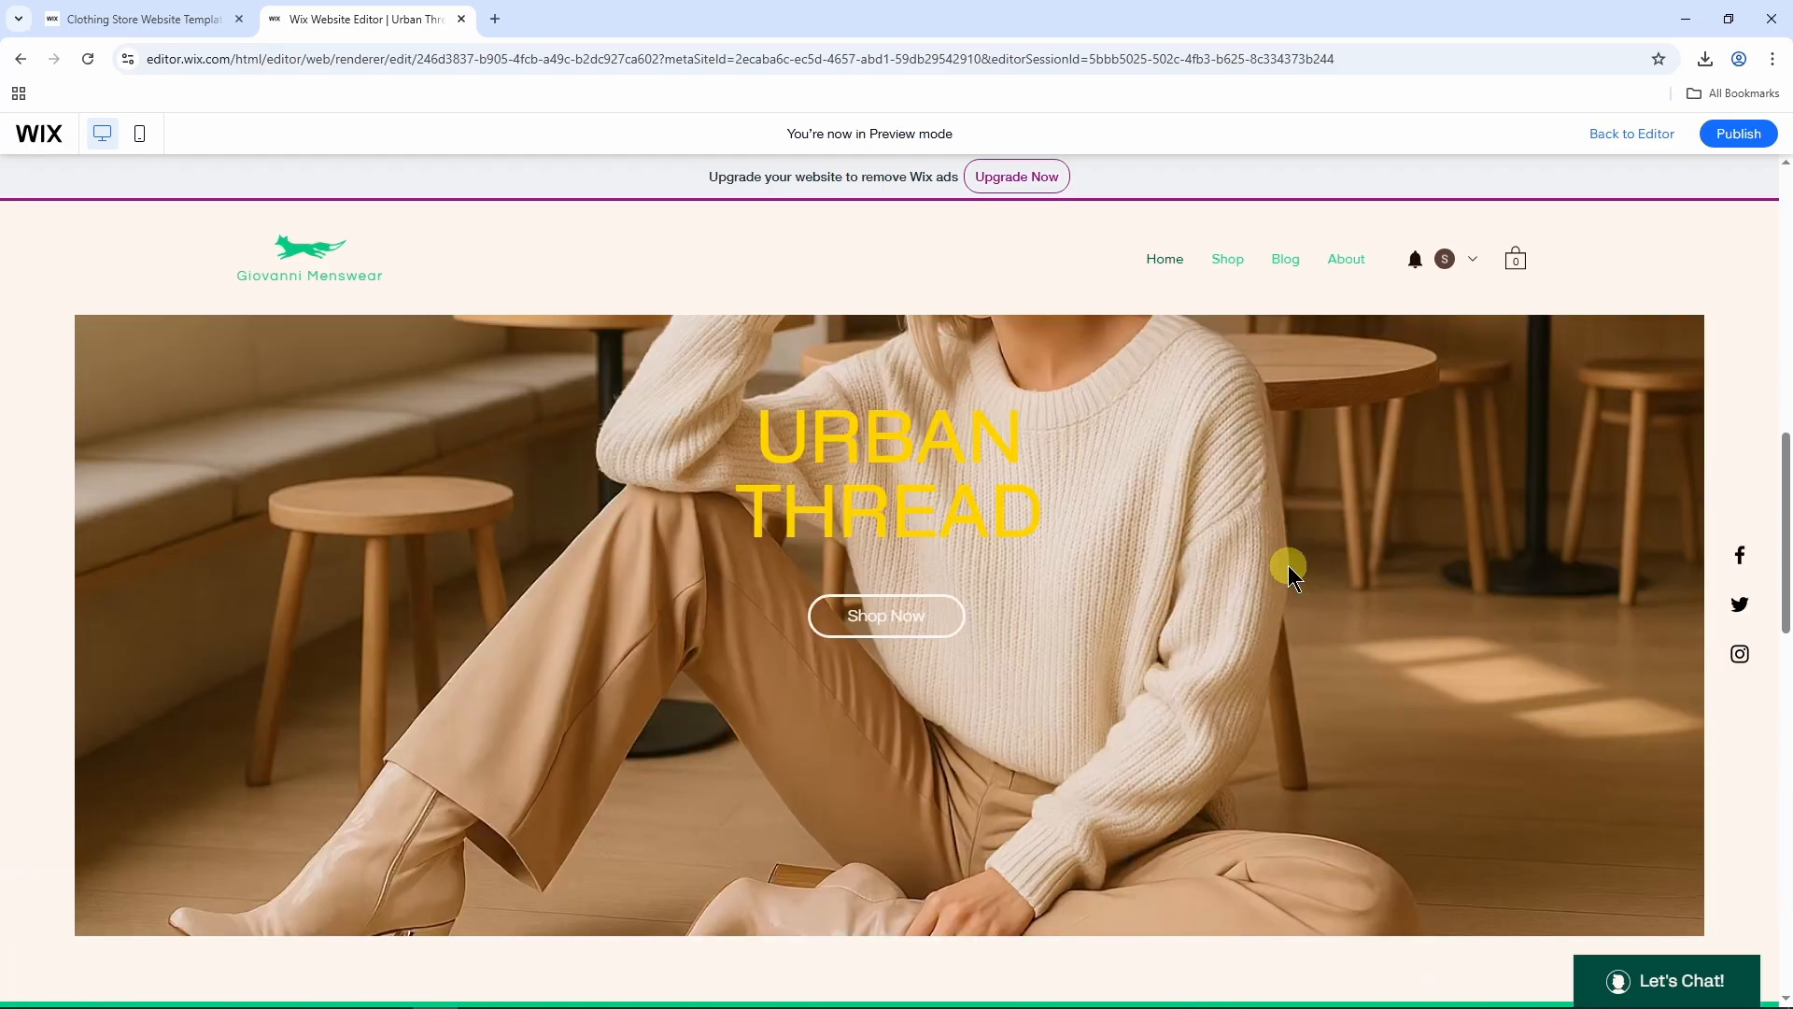
left_click(1739, 136)
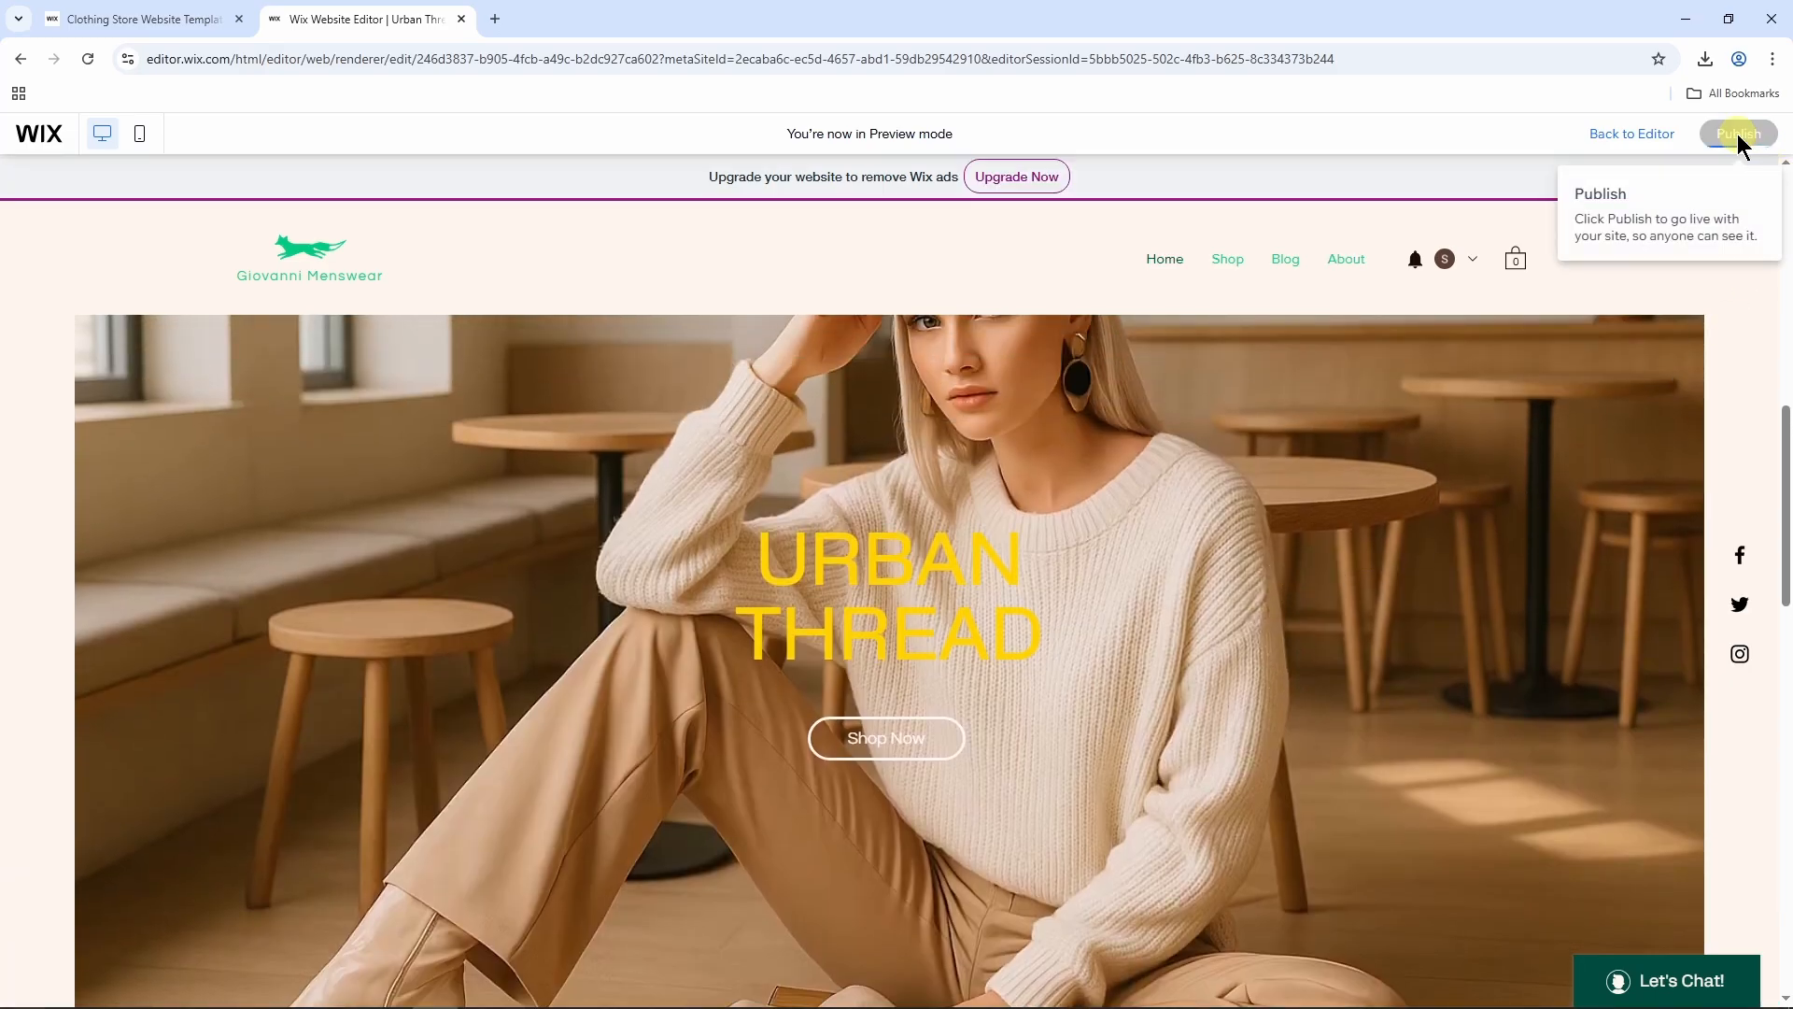